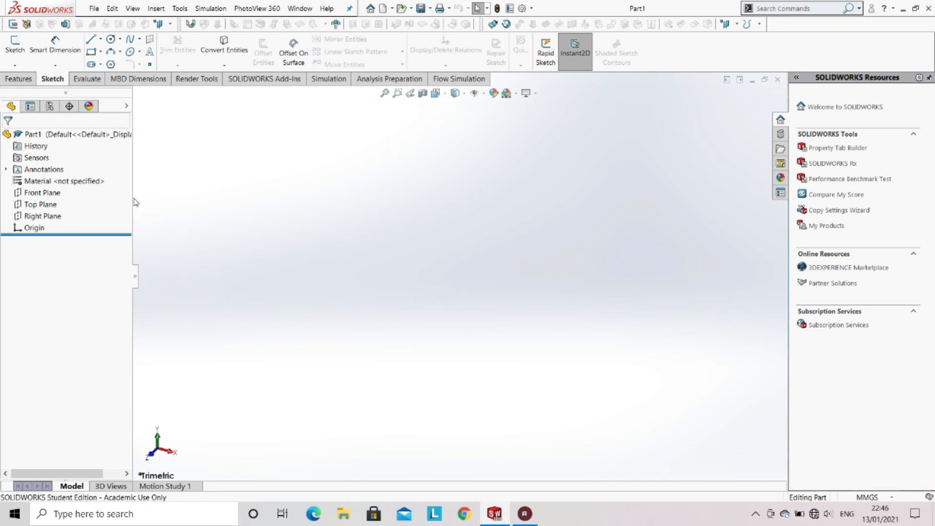
Step: On the Front Plane, sketch a centerpoint arc of about 12 mm radius, its centre about 71 mm left of the origin and level with it
{"action": "left_click", "coordinate": [49, 193]}
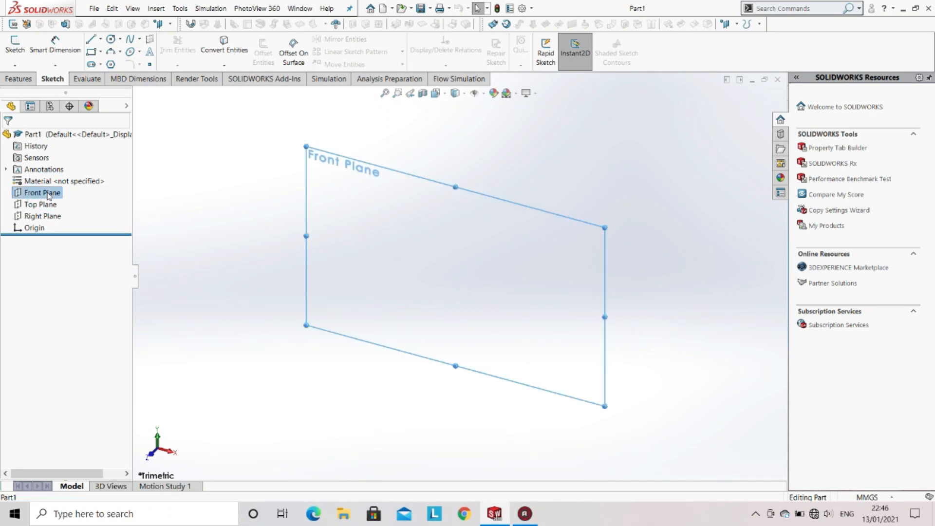
{"action": "left_click", "coordinate": [15, 48]}
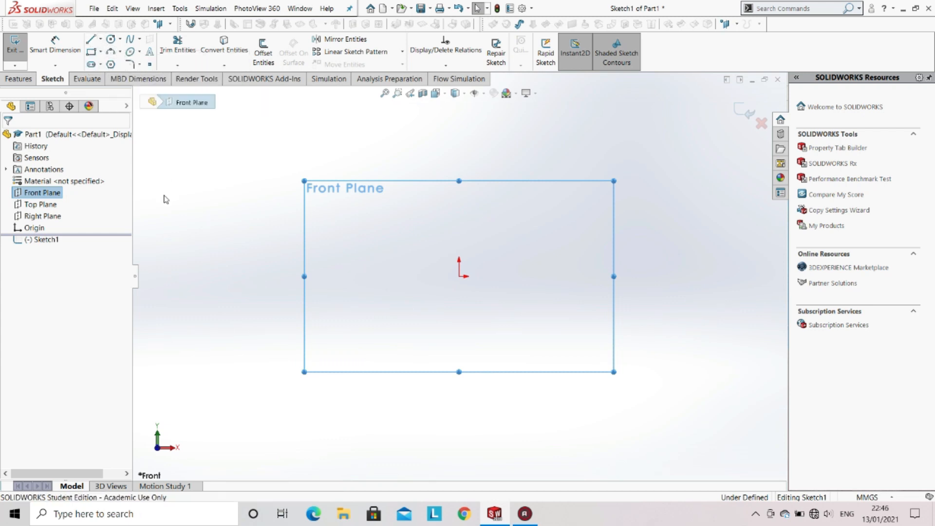
{"action": "left_click", "coordinate": [121, 52]}
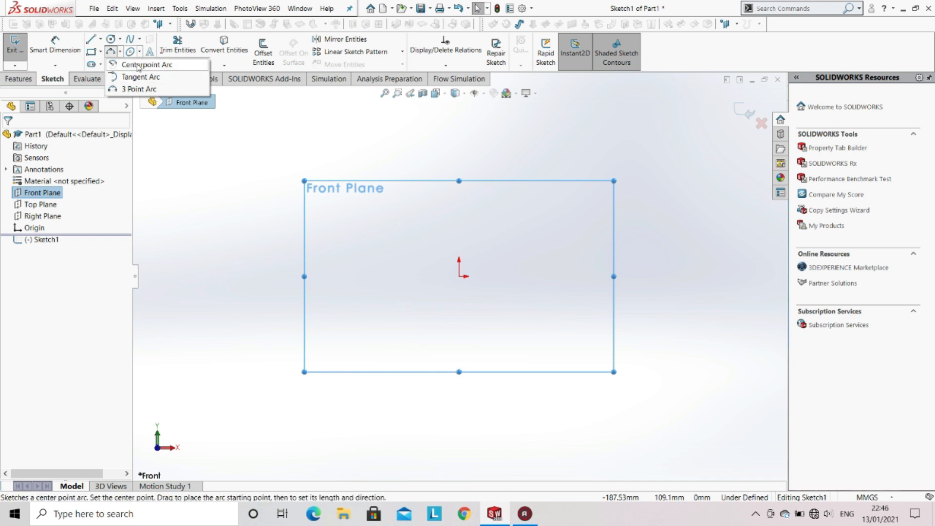
{"action": "left_click", "coordinate": [138, 65]}
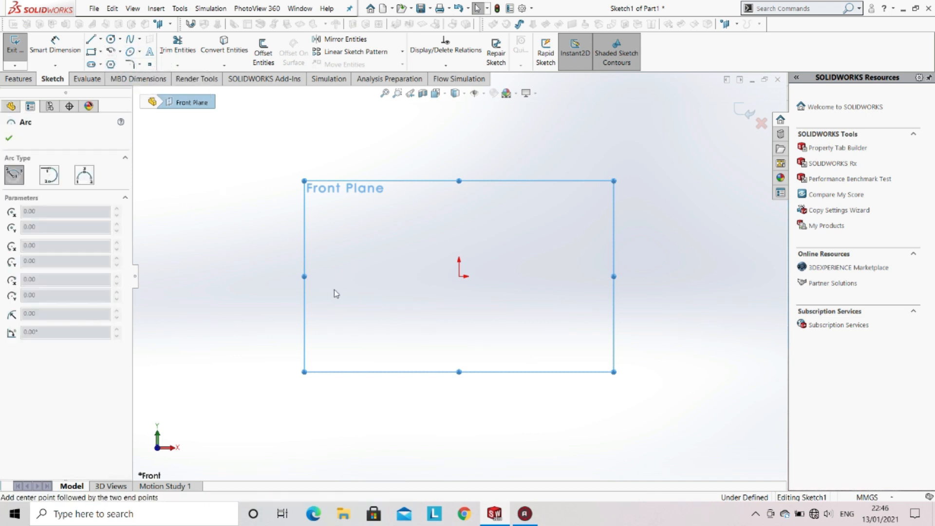
{"action": "left_click", "coordinate": [335, 276]}
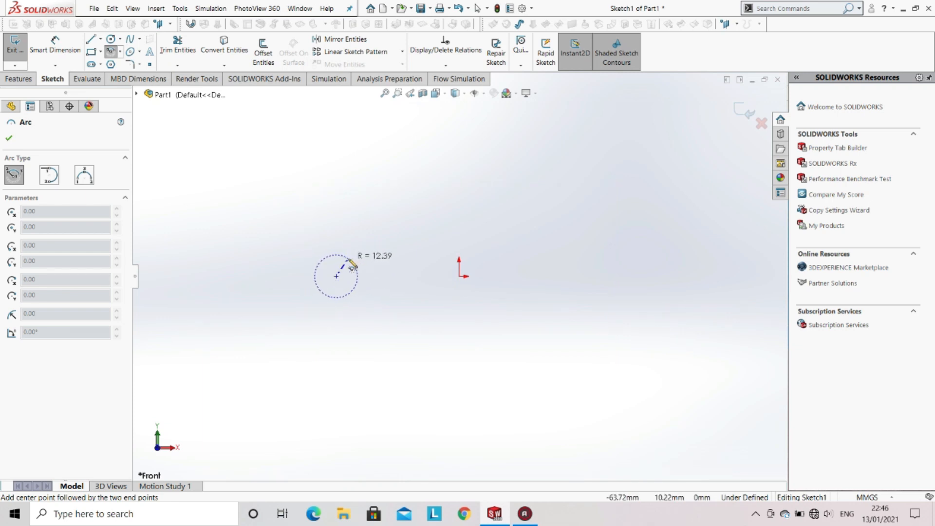
{"action": "left_click", "coordinate": [349, 257]}
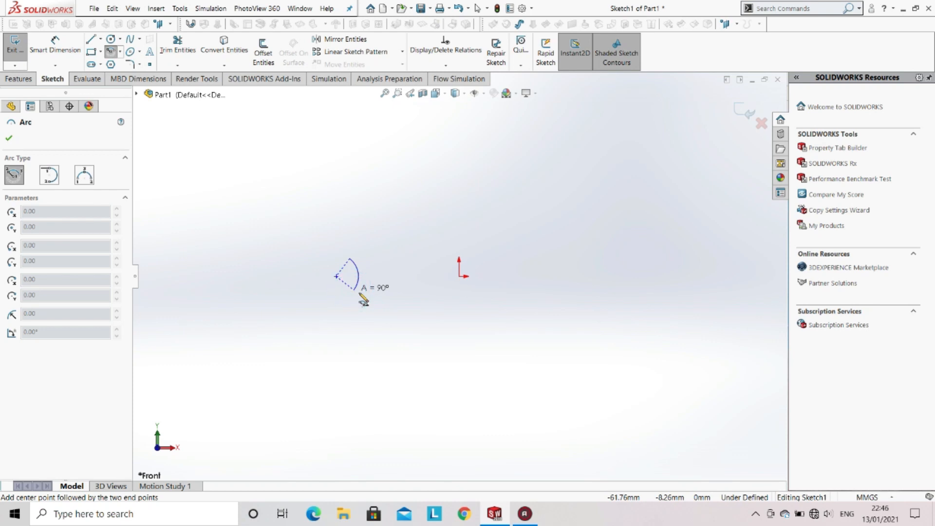
{"action": "left_click", "coordinate": [369, 302]}
{"action": "key", "text": "Escape"}
Step: Dimension the horizontal distance between the arc's centre and the origin as 10 in
{"action": "scroll", "coordinate": [344, 273], "scroll_direction": "down", "scroll_amount": 3}
{"action": "scroll", "coordinate": [345, 266], "scroll_direction": "down", "scroll_amount": 2}
{"action": "scroll", "coordinate": [474, 291], "scroll_direction": "up", "scroll_amount": 1}
{"action": "left_click", "coordinate": [57, 41]}
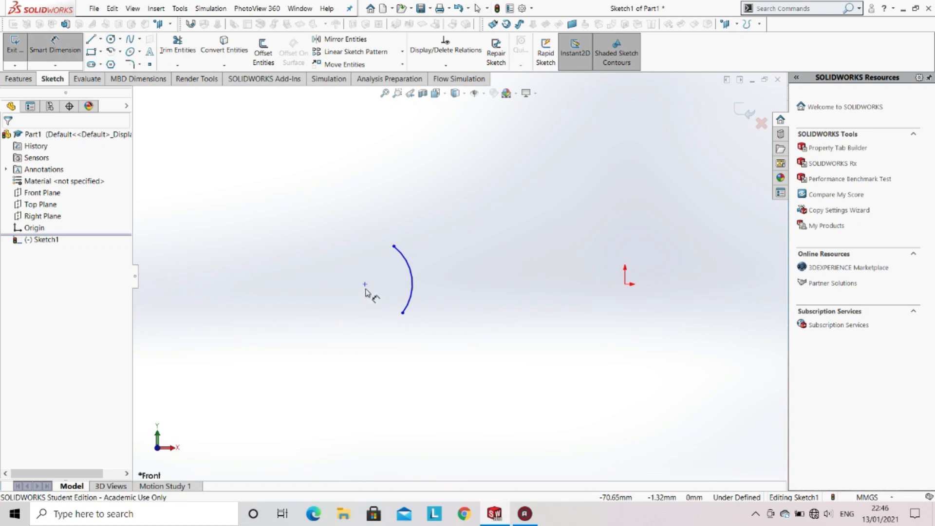
{"action": "left_click", "coordinate": [365, 285]}
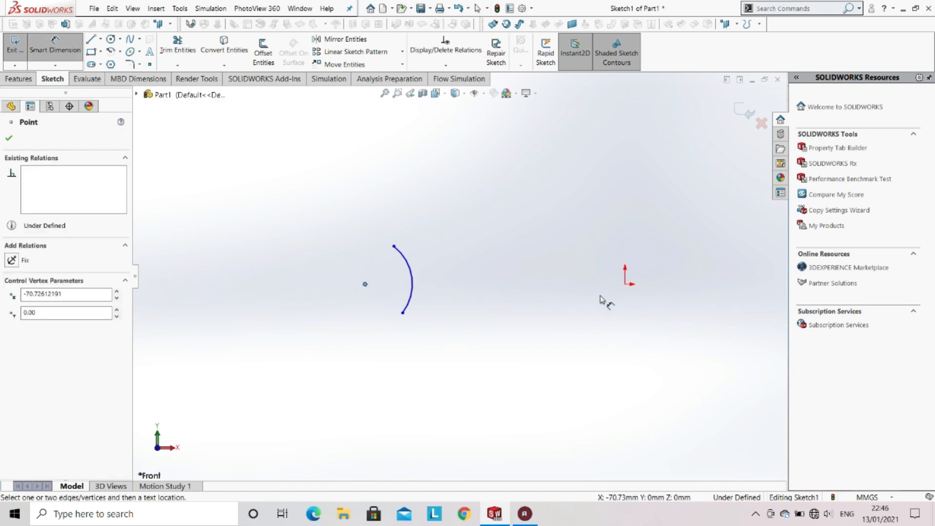
{"action": "left_click", "coordinate": [625, 285]}
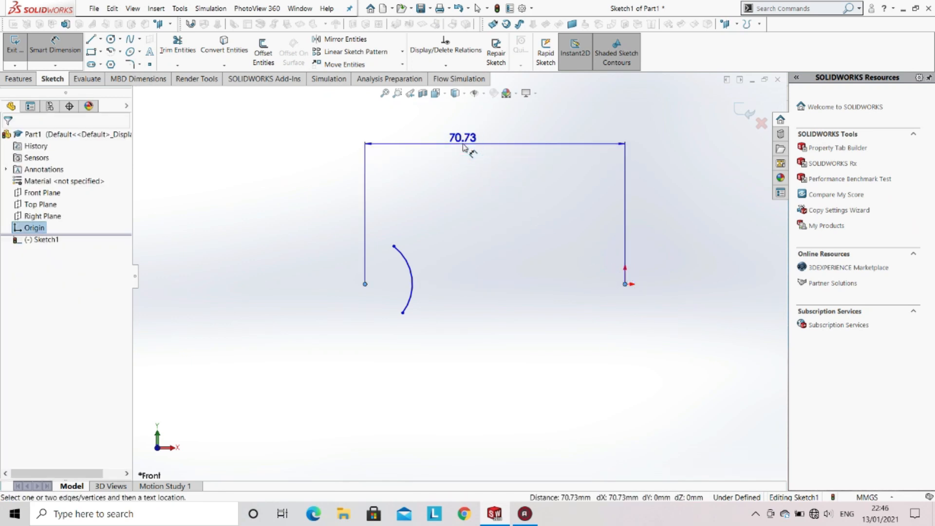
{"action": "left_click", "coordinate": [463, 147]}
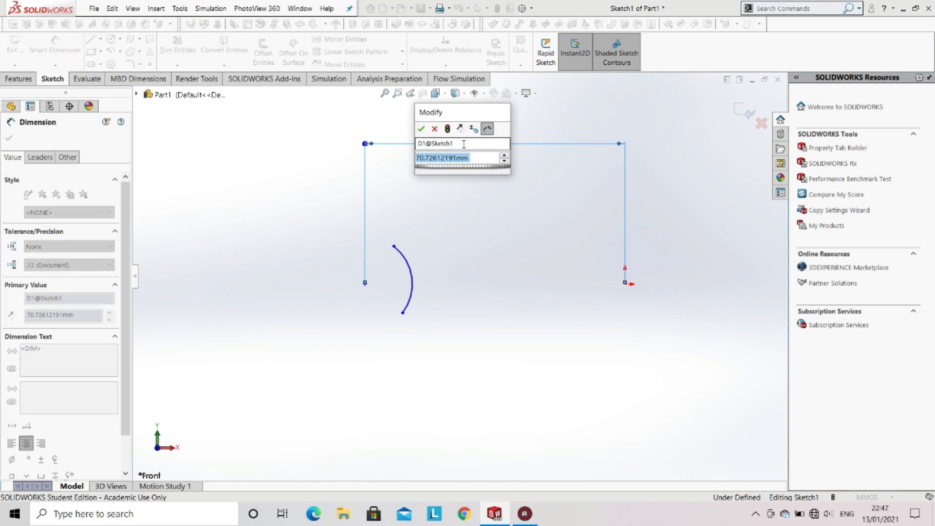
{"action": "type", "text": "10in"}
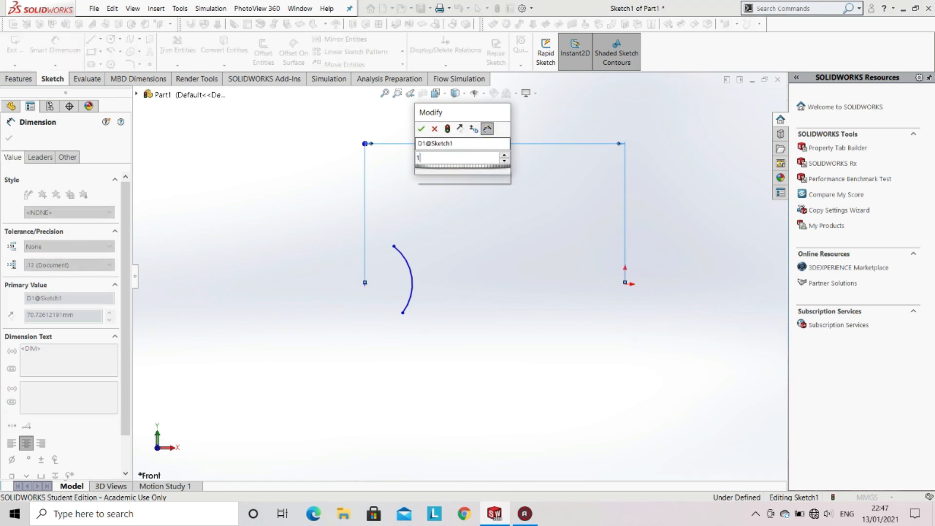
{"action": "key", "text": "Return"}
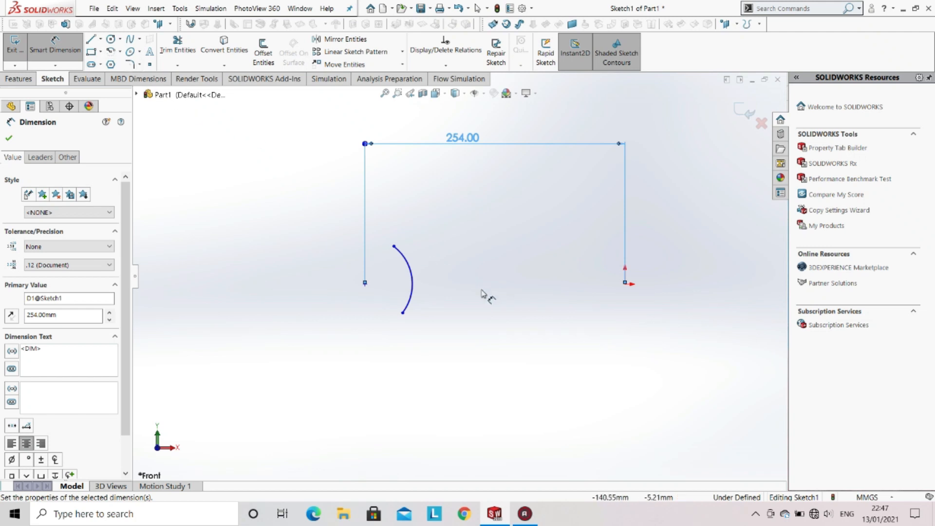
Step: Dimension the arc's radius as 50 mm
{"action": "left_click", "coordinate": [413, 291]}
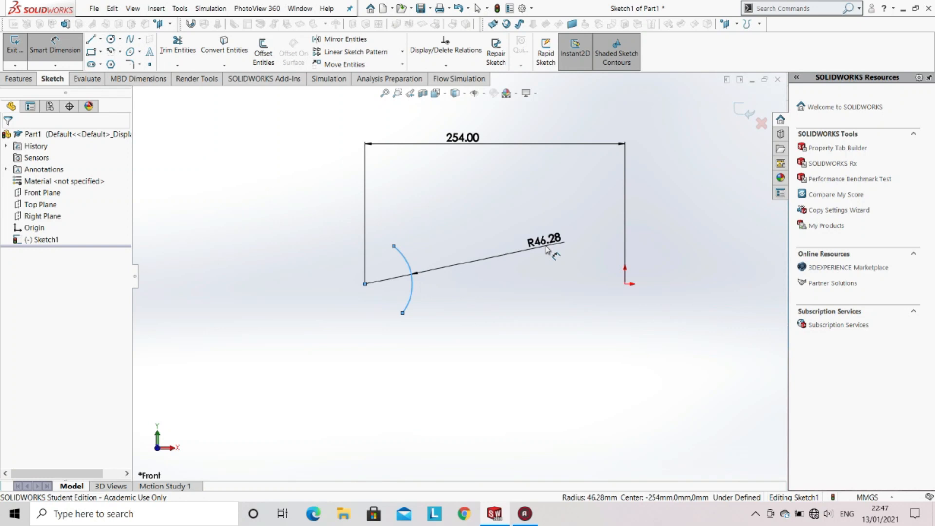
{"action": "left_click", "coordinate": [549, 268]}
{"action": "type", "text": "5"}
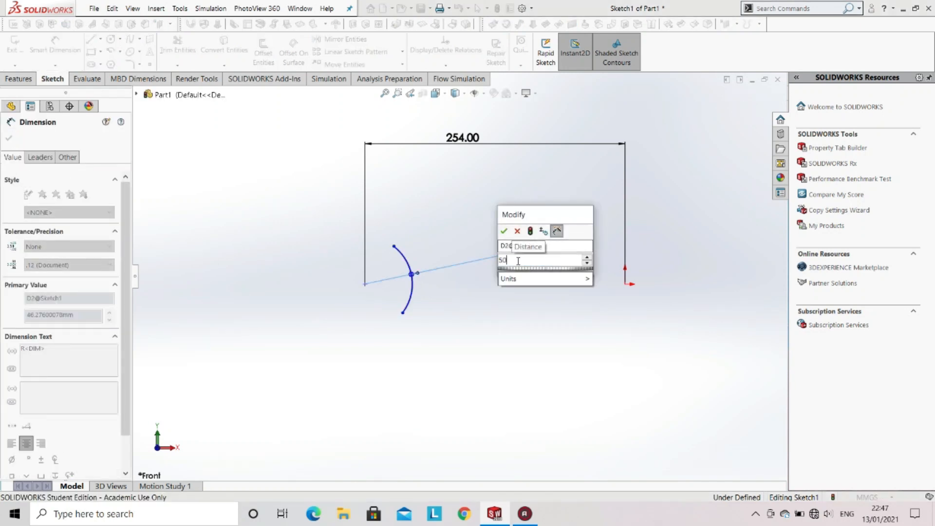
{"action": "type", "text": "0"}
{"action": "key", "text": "Return"}
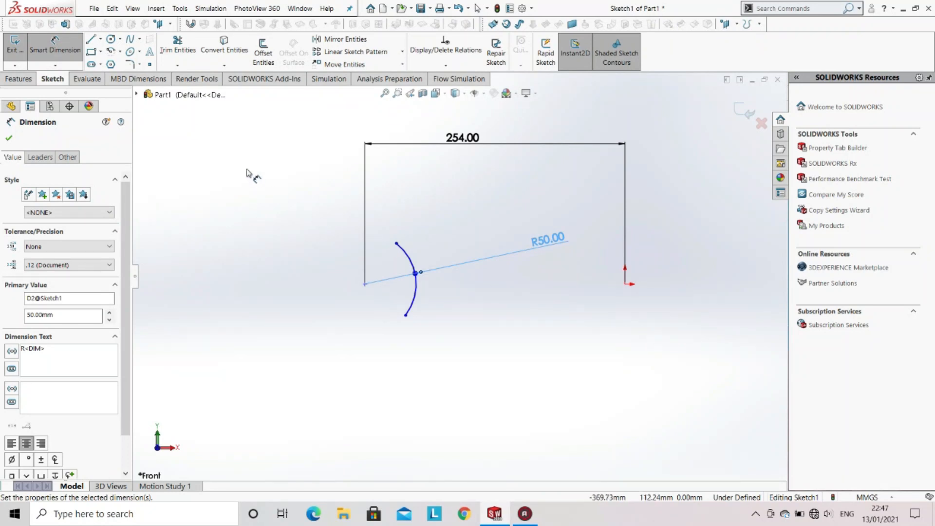
Step: Draw a horizontal centerline about 406 mm long through the arc's centre and the origin, extending beyond both points
{"action": "left_click", "coordinate": [101, 39]}
{"action": "left_click", "coordinate": [121, 64]}
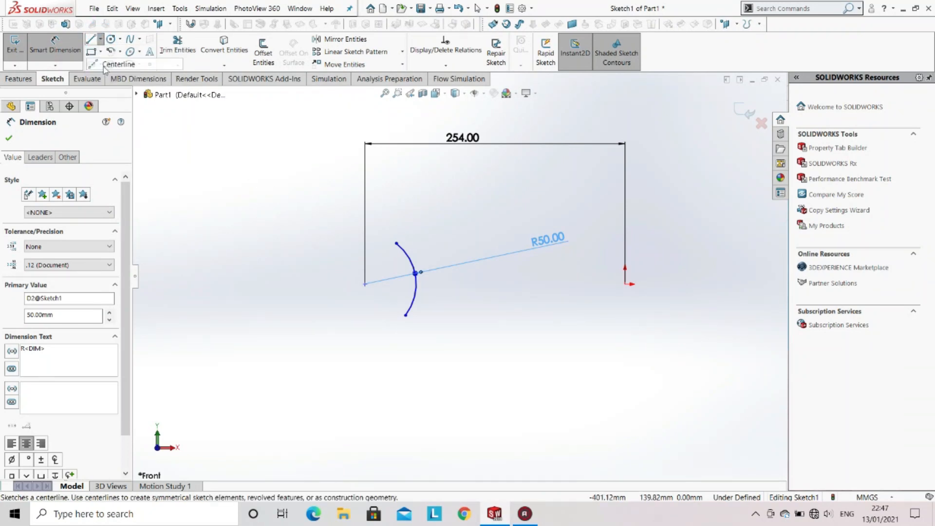
{"action": "left_click", "coordinate": [236, 285]}
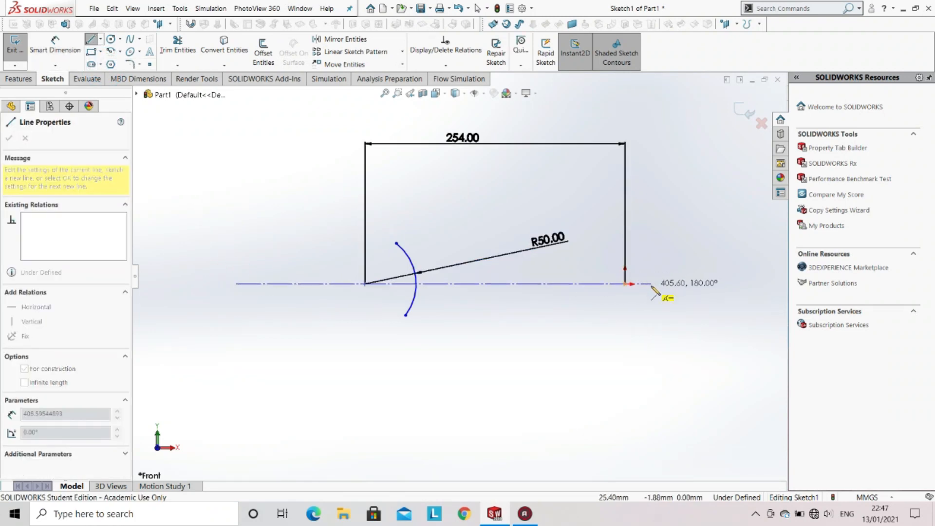
{"action": "left_click", "coordinate": [651, 284]}
{"action": "key", "text": "Escape"}
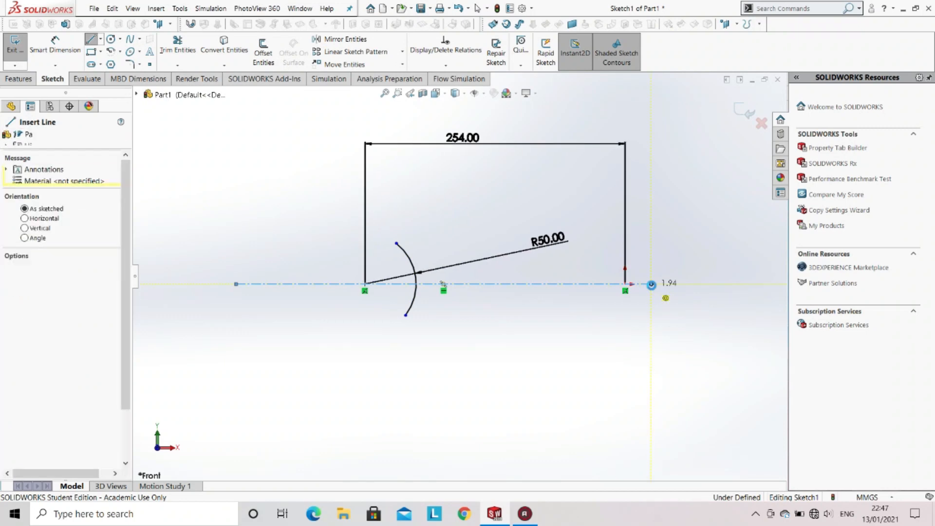
{"action": "key", "text": "Escape"}
Step: Draw a horizontal line about 27 mm long above the centerline, starting inside the arc and ending on it
{"action": "left_click", "coordinate": [90, 39]}
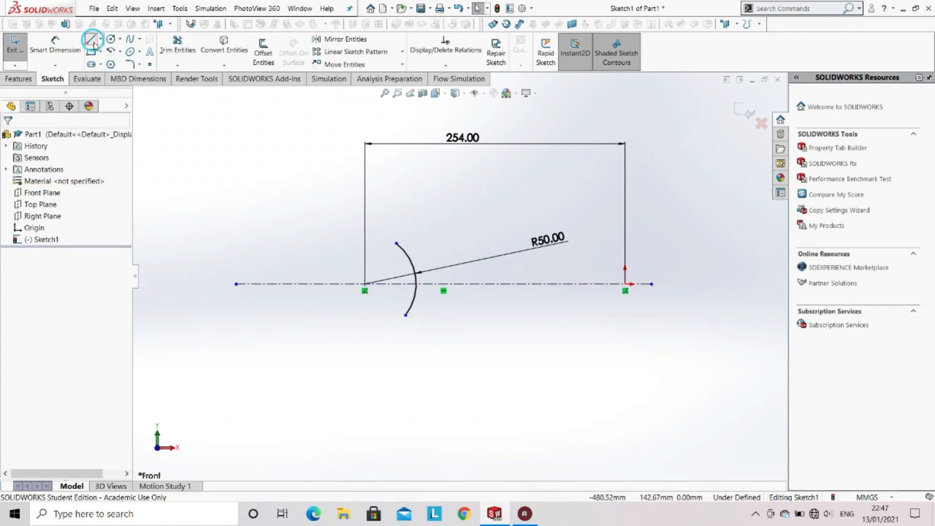
{"action": "left_click", "coordinate": [383, 260]}
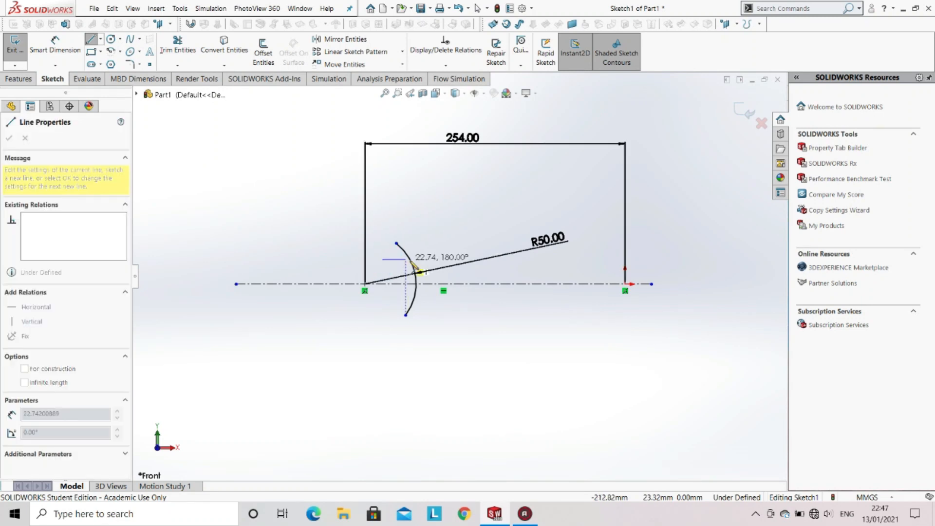
{"action": "left_click", "coordinate": [412, 259]}
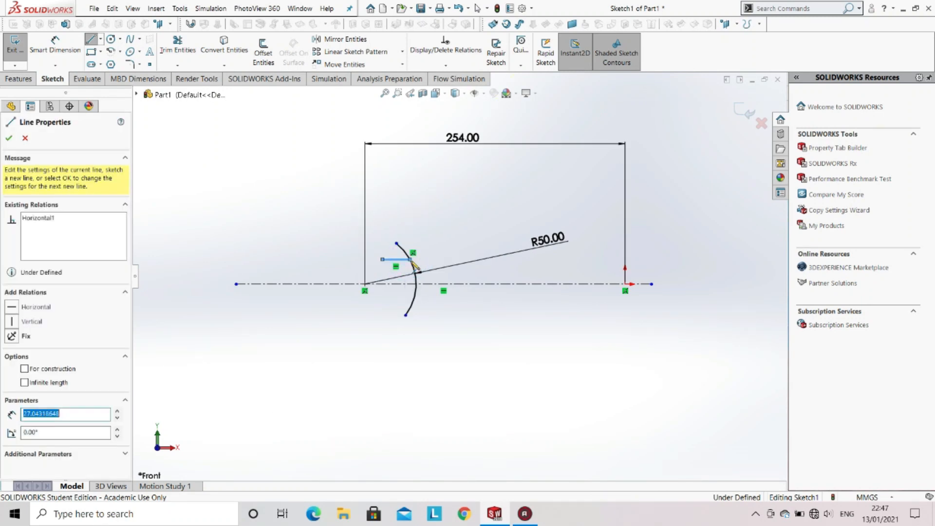
{"action": "key", "text": "Escape"}
Step: Dimension the short horizontal line's length as 15 mm
{"action": "scroll", "coordinate": [404, 288], "scroll_direction": "down", "scroll_amount": 6}
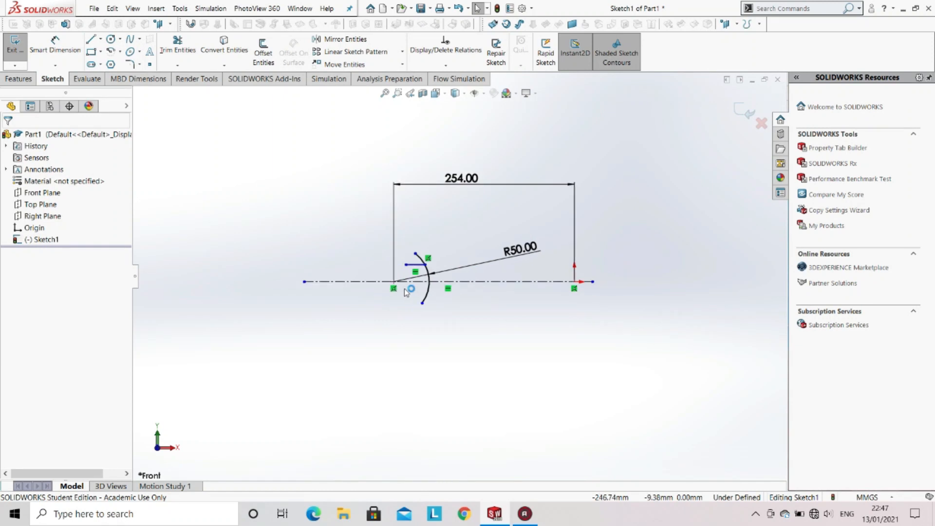
{"action": "left_click", "coordinate": [68, 46]}
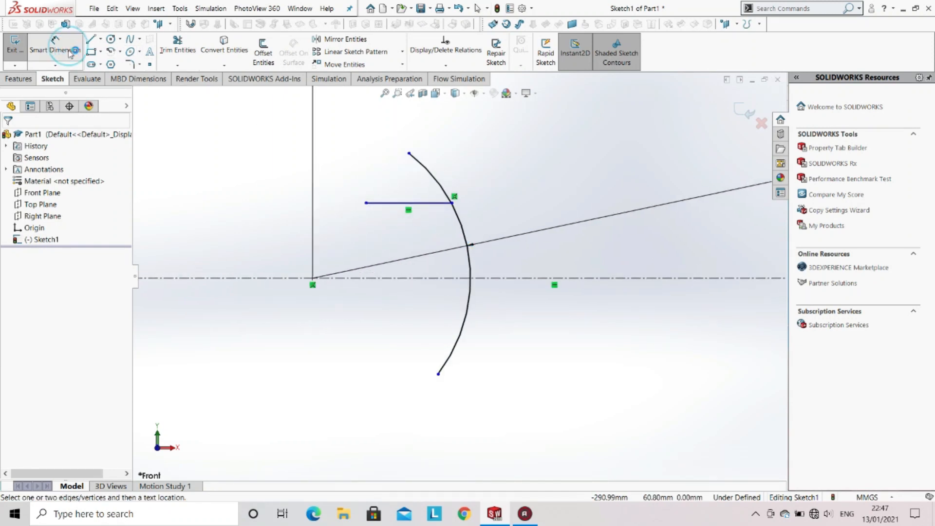
{"action": "left_click", "coordinate": [385, 203]}
{"action": "left_click", "coordinate": [392, 169]}
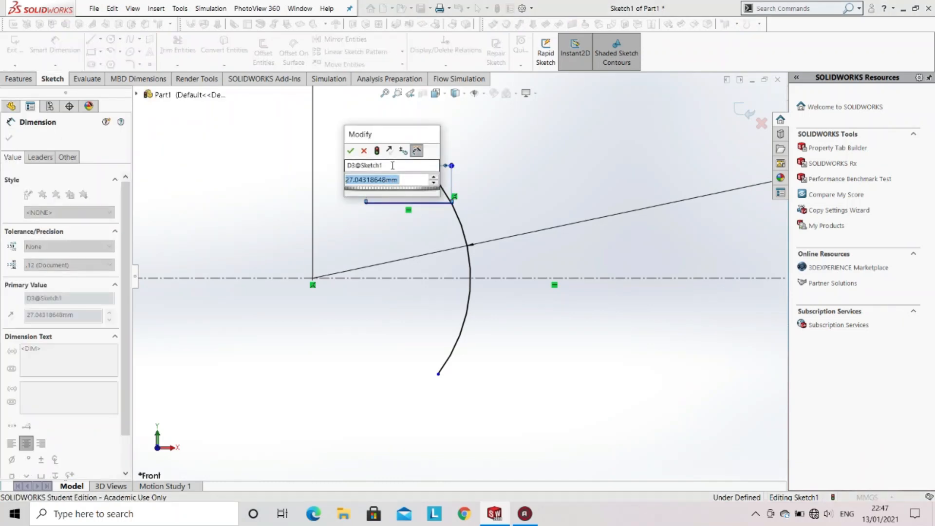
{"action": "type", "text": "15"}
{"action": "key", "text": "Return"}
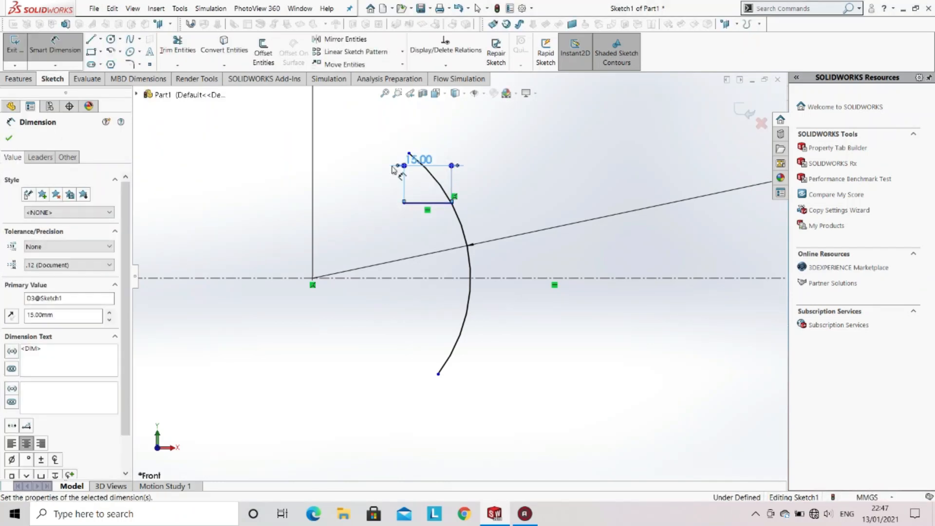
Step: Dimension the distance between the short horizontal line and the centerline as 30 mm
{"action": "left_click", "coordinate": [428, 203]}
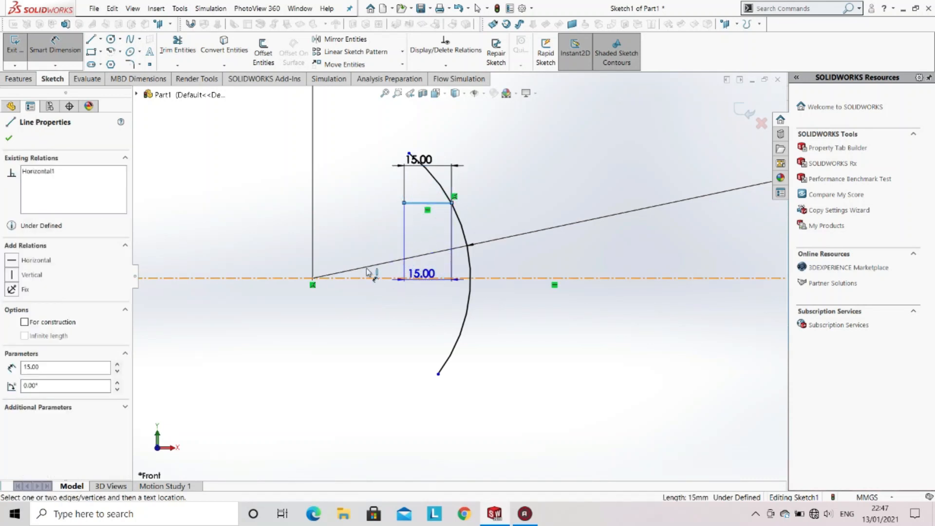
{"action": "left_click", "coordinate": [385, 274]}
{"action": "left_click", "coordinate": [225, 248]}
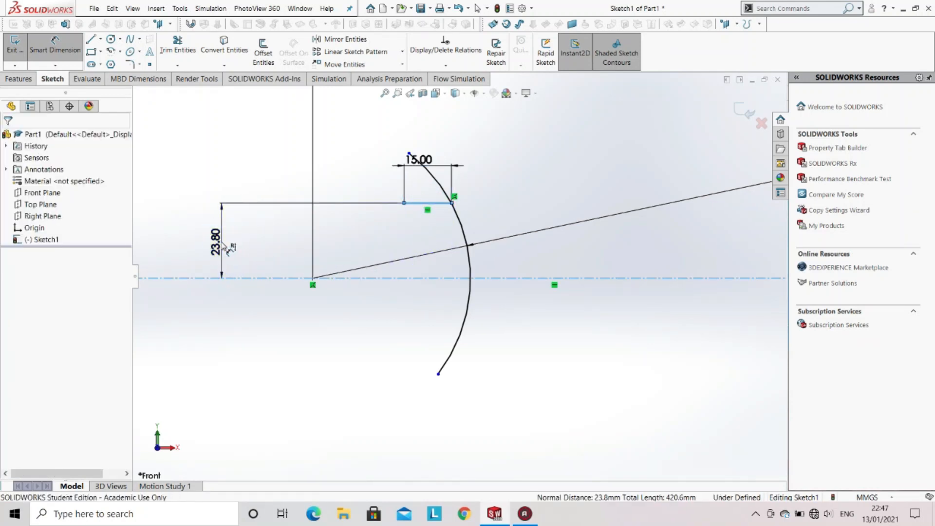
{"action": "type", "text": "20"}
{"action": "key", "text": "Return"}
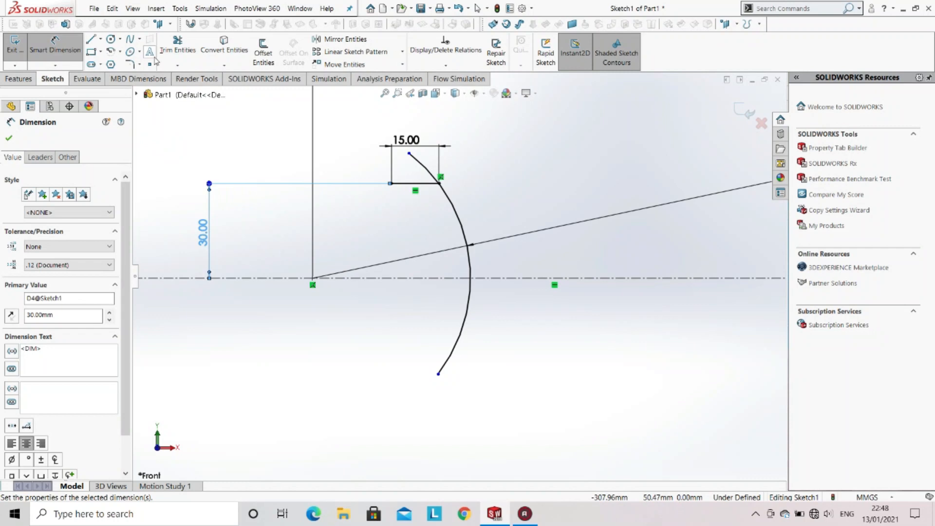
Step: Mirror the 15 mm line about the horizontal centerline, keeping the original as a copy
{"action": "left_click", "coordinate": [366, 40]}
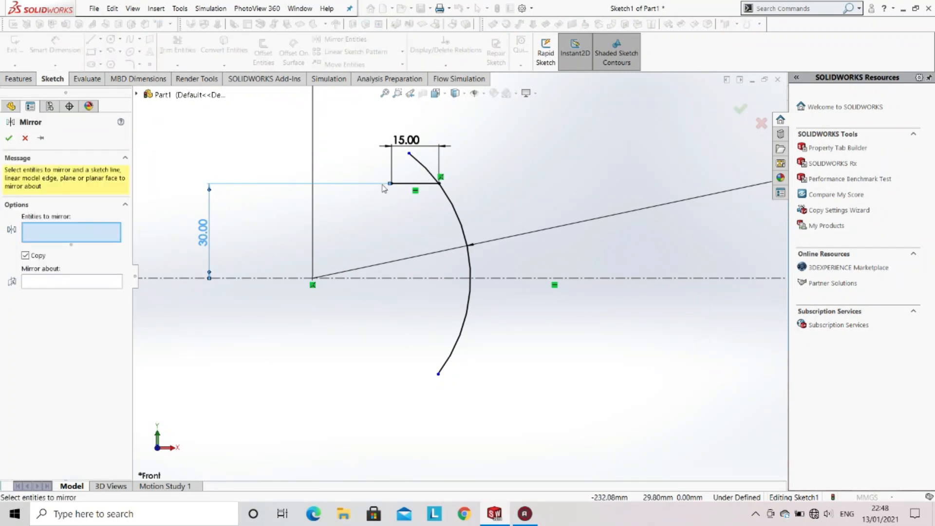
{"action": "left_click", "coordinate": [412, 183]}
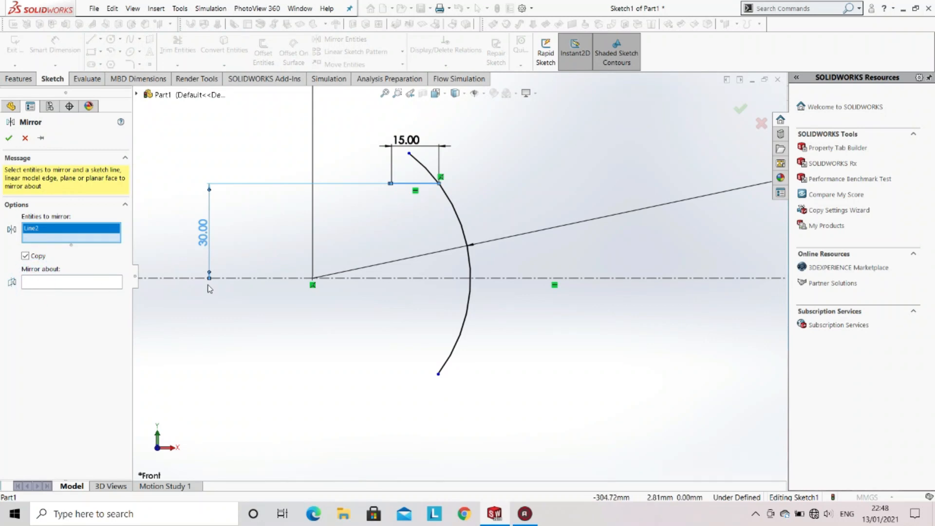
{"action": "left_click", "coordinate": [226, 279]}
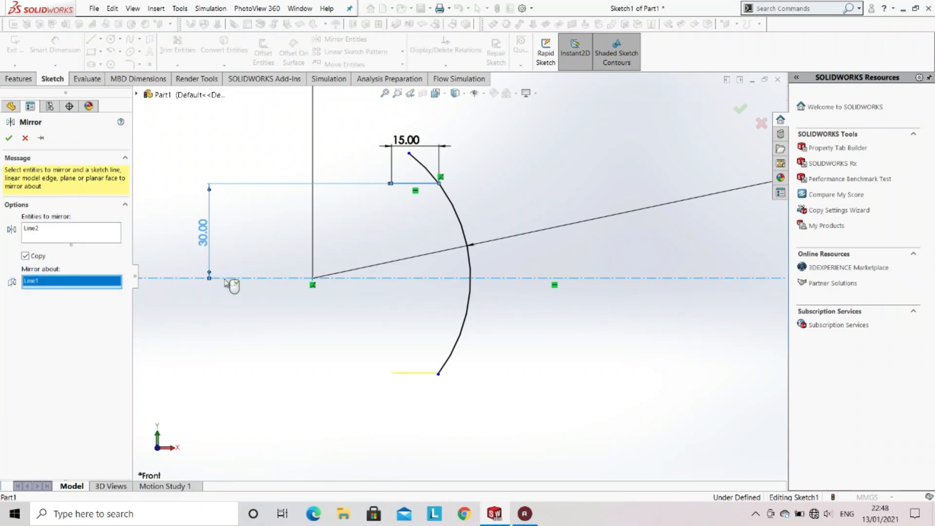
{"action": "left_click", "coordinate": [10, 136]}
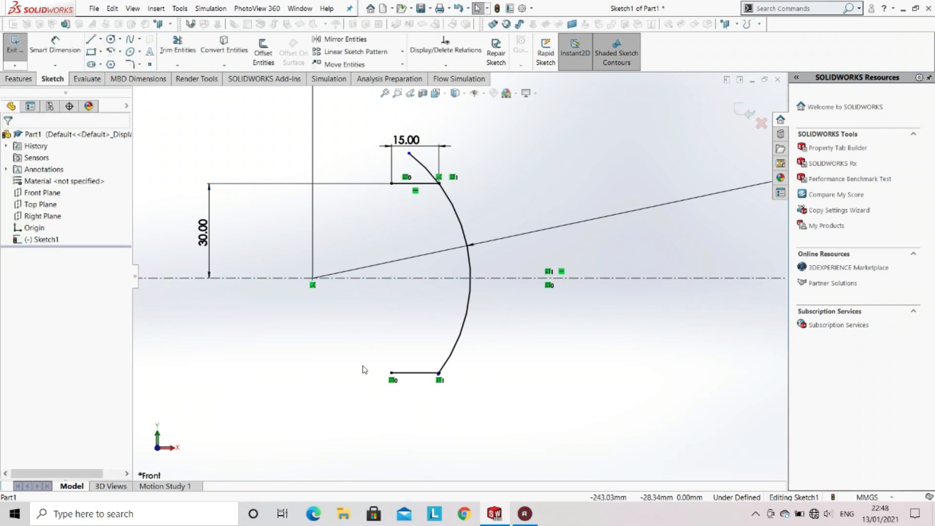
Step: Trim off the arc's excess end above the upper 15 mm line
{"action": "scroll", "coordinate": [448, 189], "scroll_direction": "down", "scroll_amount": 4}
{"action": "scroll", "coordinate": [438, 254], "scroll_direction": "down", "scroll_amount": 6}
{"action": "scroll", "coordinate": [438, 255], "scroll_direction": "up", "scroll_amount": 5}
{"action": "scroll", "coordinate": [431, 312], "scroll_direction": "up", "scroll_amount": 8}
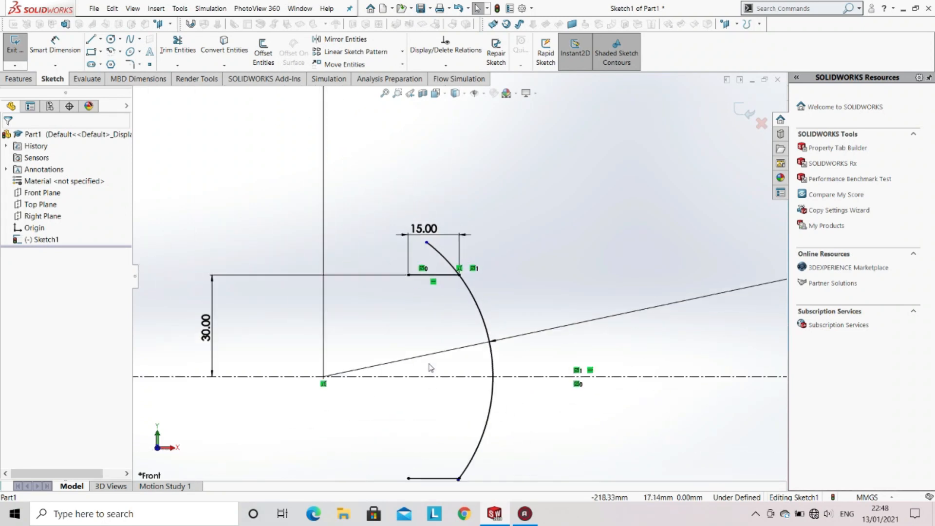
{"action": "scroll", "coordinate": [438, 404], "scroll_direction": "down", "scroll_amount": 2}
{"action": "scroll", "coordinate": [458, 276], "scroll_direction": "up", "scroll_amount": 2}
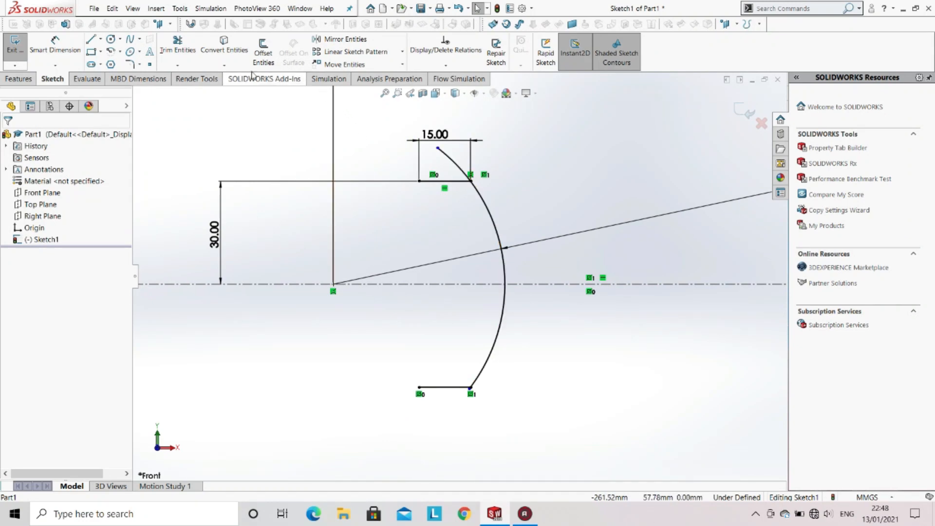
{"action": "left_click", "coordinate": [185, 58]}
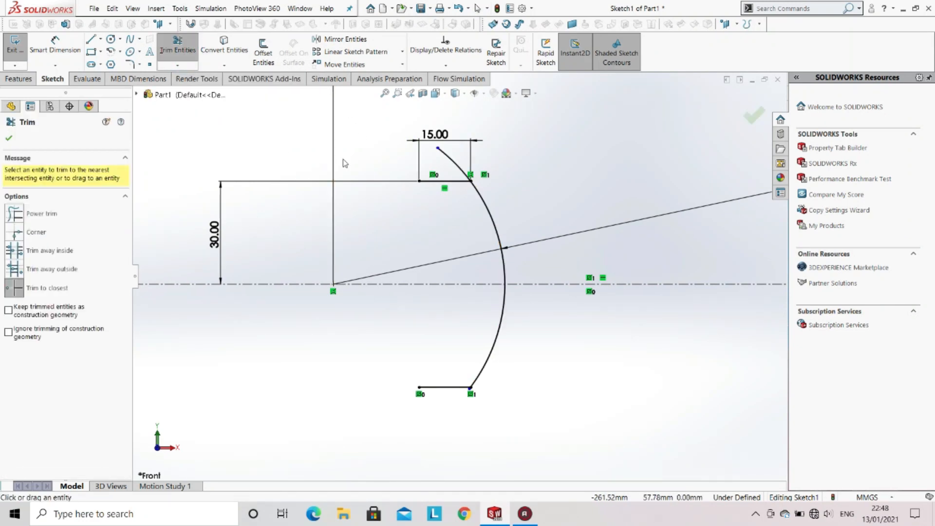
{"action": "left_click_drag", "start_coordinate": [456, 165], "coordinate": [475, 178]}
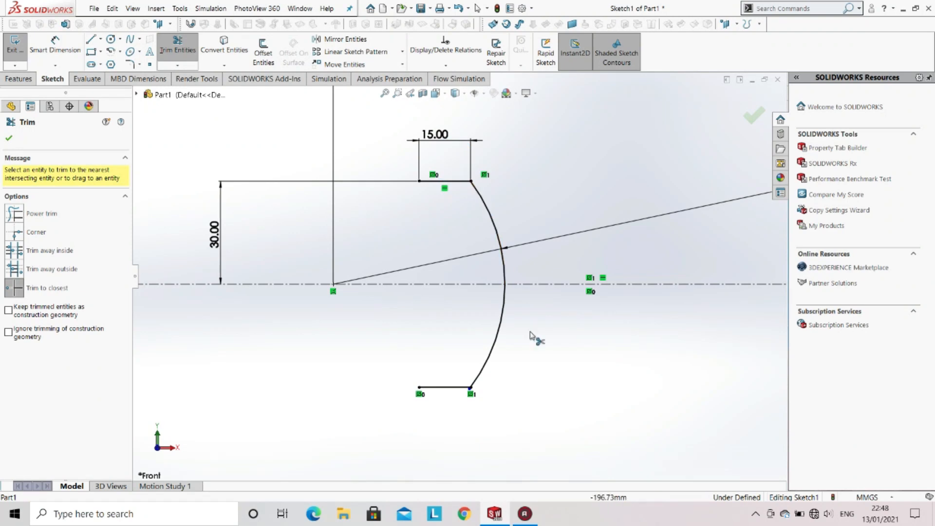
Step: Trim off the short arc stub below the lower mirrored line and finish trimming
{"action": "scroll", "coordinate": [491, 405], "scroll_direction": "down", "scroll_amount": 10}
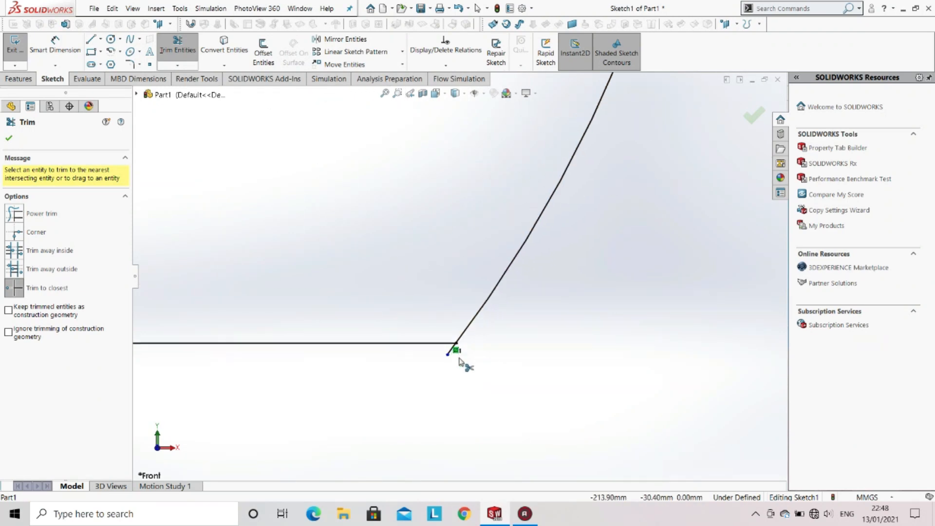
{"action": "left_click", "coordinate": [445, 334]}
{"action": "scroll", "coordinate": [448, 266], "scroll_direction": "up", "scroll_amount": 10}
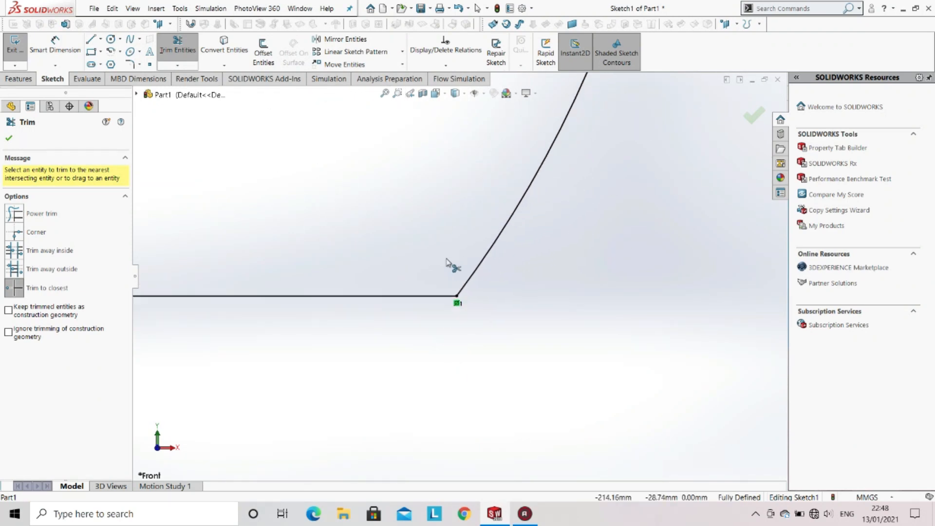
{"action": "scroll", "coordinate": [438, 161], "scroll_direction": "up", "scroll_amount": 2}
{"action": "scroll", "coordinate": [444, 165], "scroll_direction": "down", "scroll_amount": 2}
{"action": "scroll", "coordinate": [445, 163], "scroll_direction": "up", "scroll_amount": 2}
{"action": "scroll", "coordinate": [446, 158], "scroll_direction": "down", "scroll_amount": 1}
{"action": "scroll", "coordinate": [446, 166], "scroll_direction": "down", "scroll_amount": 1}
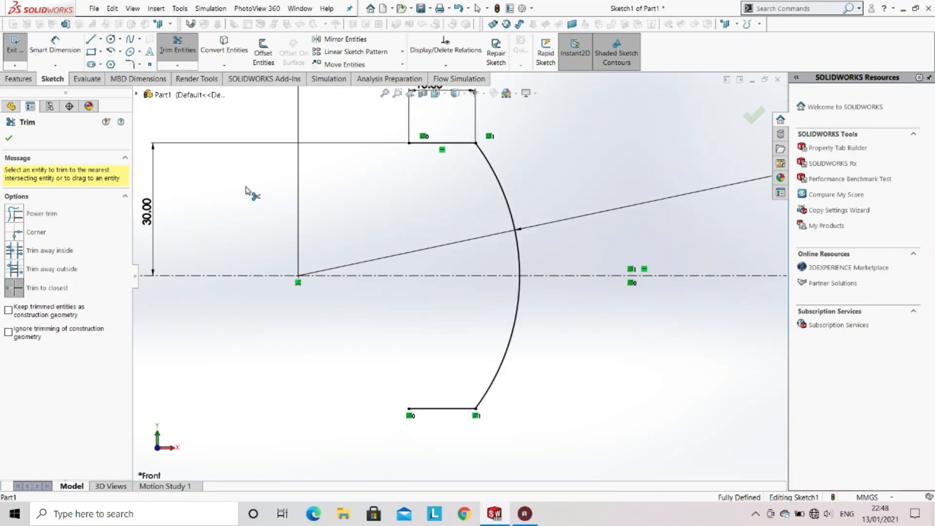
{"action": "left_click", "coordinate": [184, 51]}
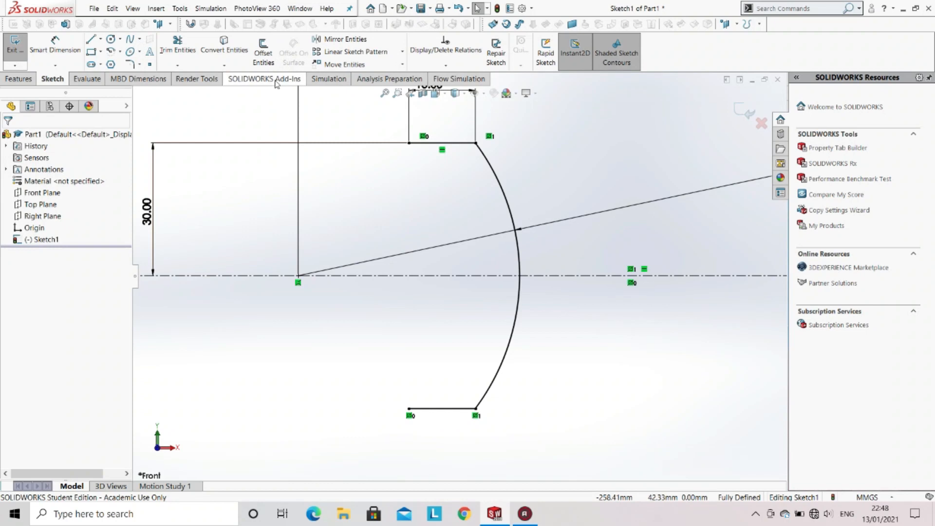
Step: Offset the connected chain of the arc and both horizontal lines inward by 2 mm
{"action": "left_click", "coordinate": [262, 54]}
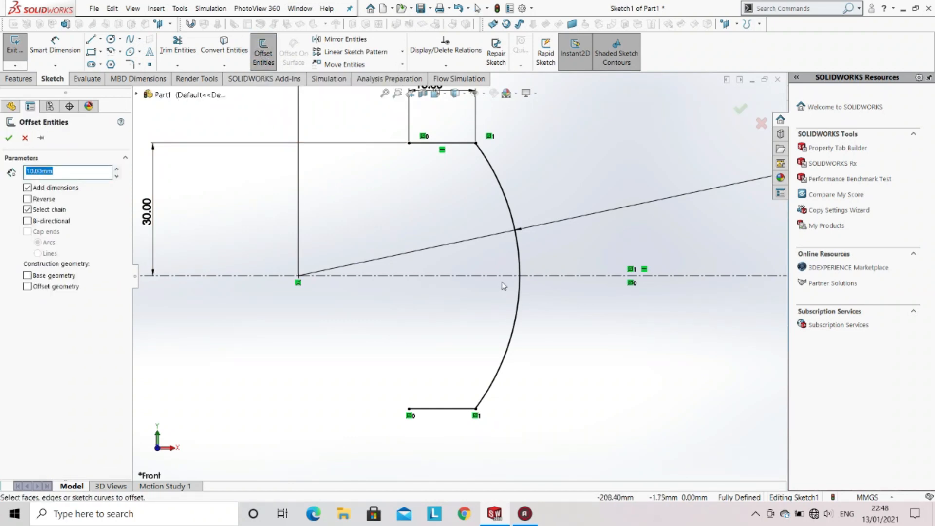
{"action": "left_click", "coordinate": [518, 281]}
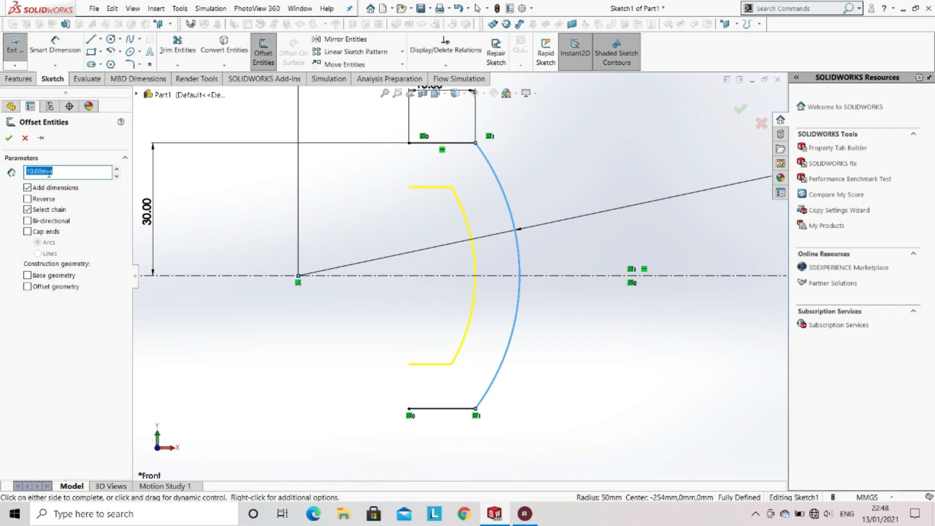
{"action": "type", "text": "2"}
{"action": "key", "text": "Return"}
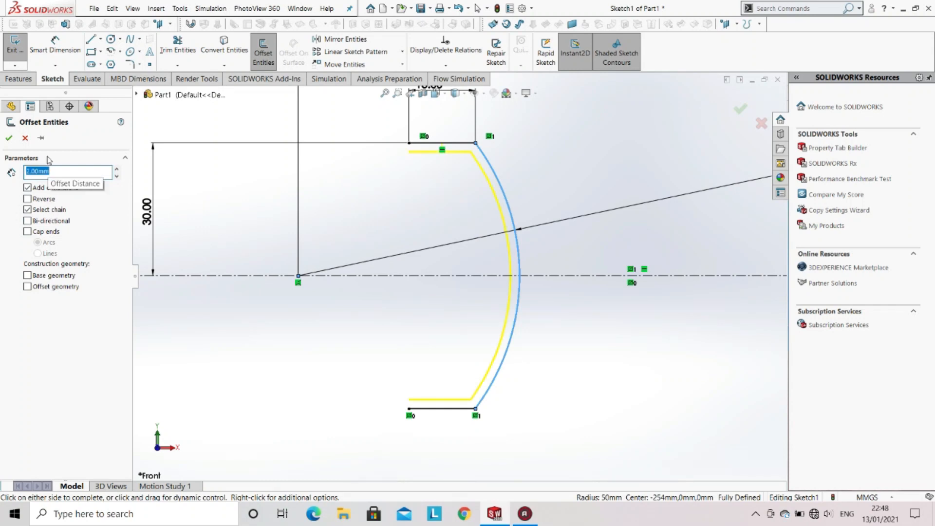
{"action": "left_click", "coordinate": [10, 138]}
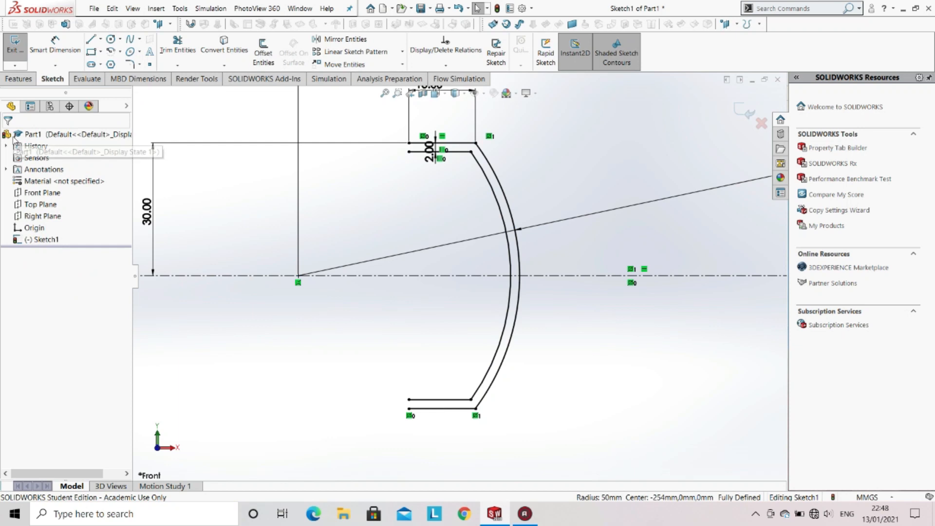
Step: Draw a 2 mm radius centerpoint arc around the upper inner line's free end, from the outer line's endpoint round to the inner line
{"action": "left_click", "coordinate": [113, 53]}
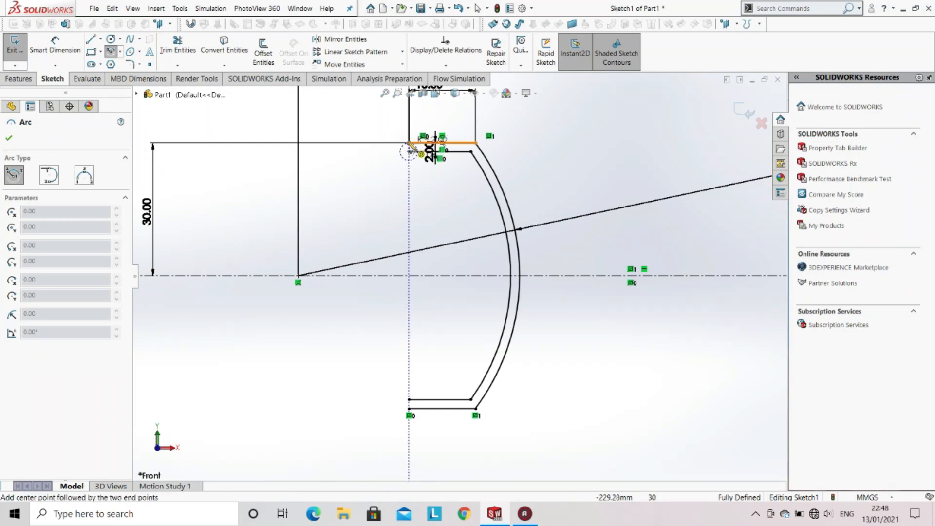
{"action": "left_click", "coordinate": [409, 143]}
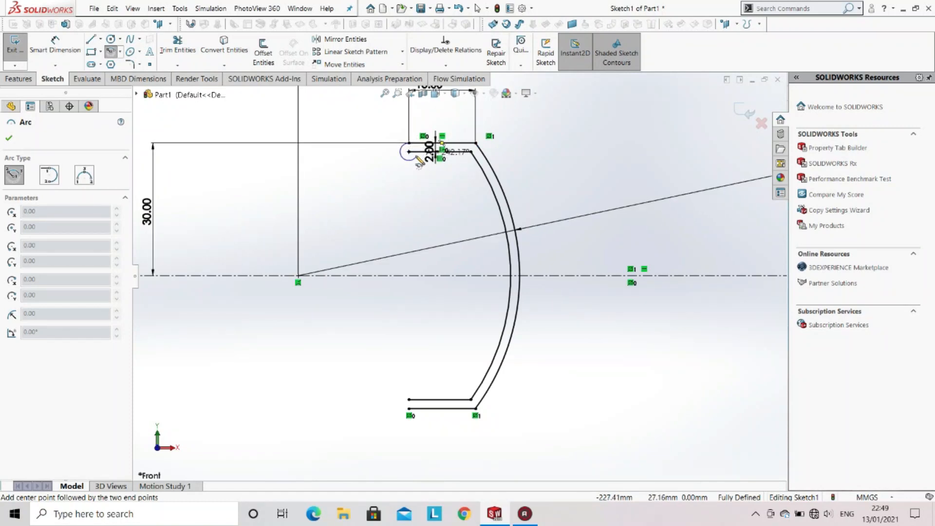
{"action": "left_click", "coordinate": [418, 159]}
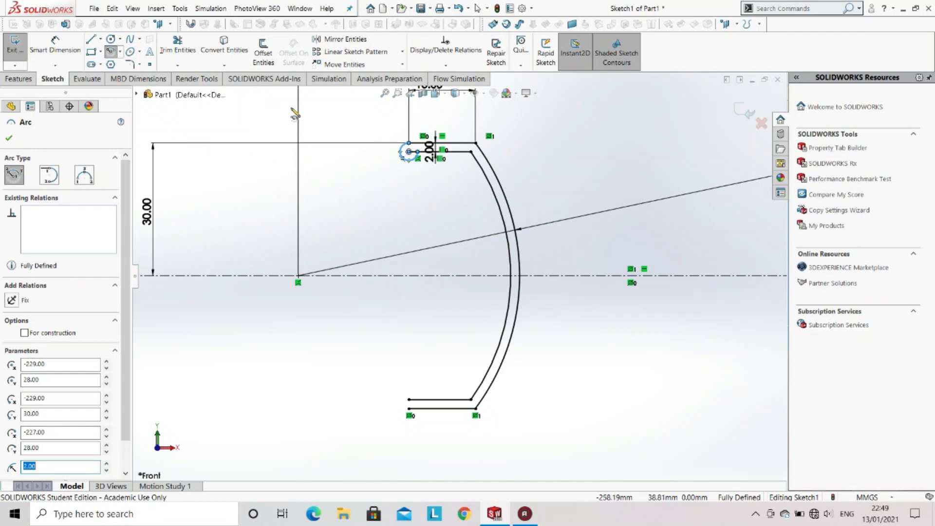
Step: Mirror the small 2 mm end arc about the horizontal centerline, keeping the original as a copy
{"action": "left_click", "coordinate": [342, 41]}
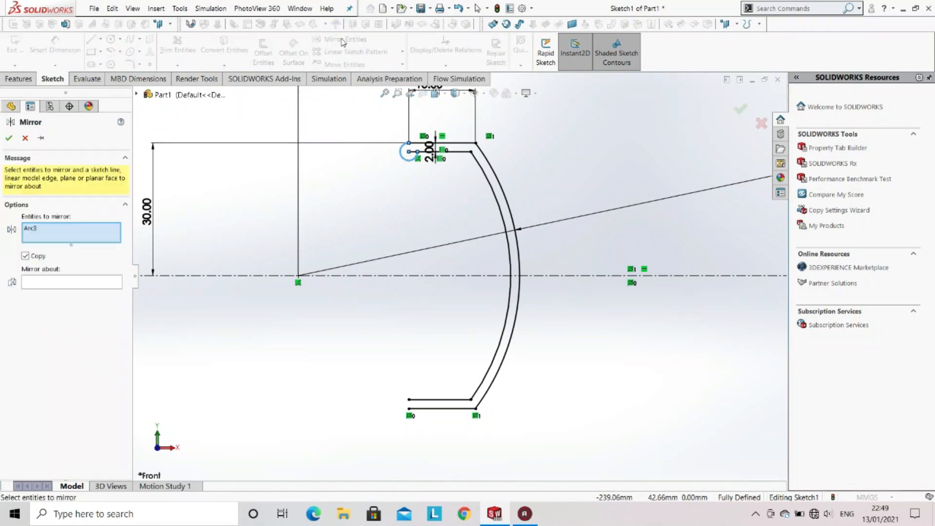
{"action": "left_click", "coordinate": [63, 283]}
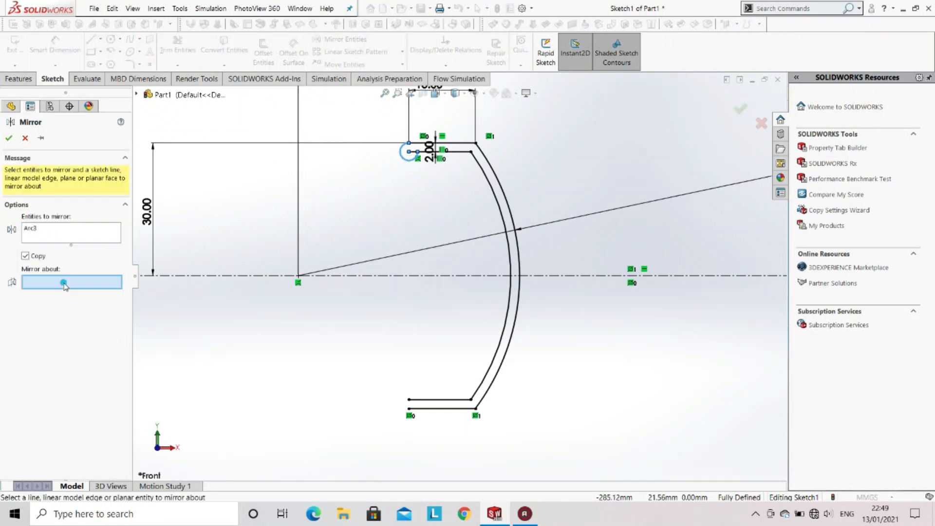
{"action": "left_click", "coordinate": [254, 275]}
{"action": "left_click", "coordinate": [9, 138]}
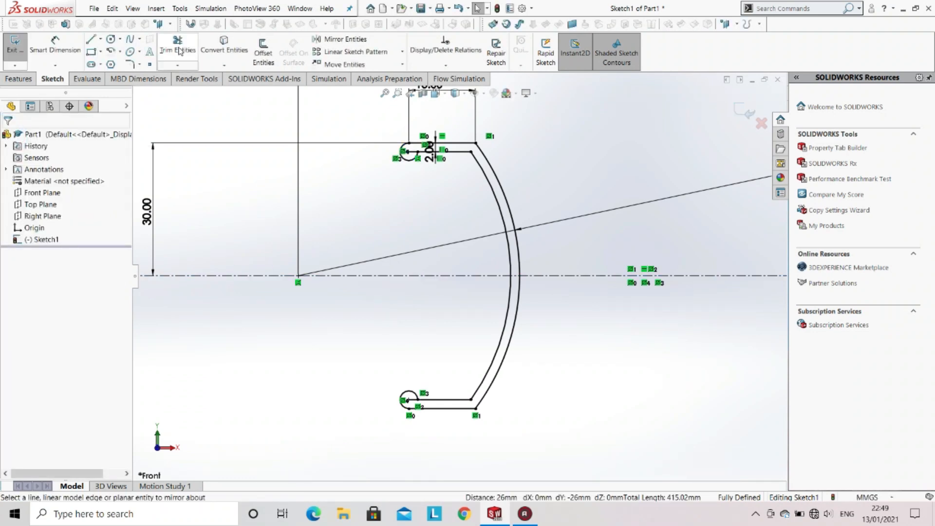
Step: Trim the inner line segments inside the upper and lower 2 mm end arcs
{"action": "left_click", "coordinate": [179, 51]}
{"action": "scroll", "coordinate": [402, 149], "scroll_direction": "down", "scroll_amount": 3}
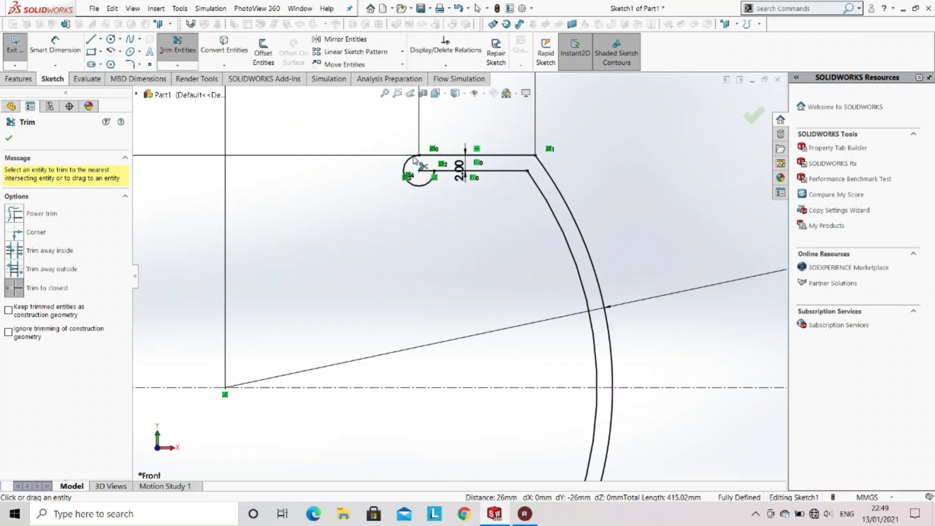
{"action": "scroll", "coordinate": [429, 195], "scroll_direction": "down", "scroll_amount": 2}
{"action": "scroll", "coordinate": [470, 289], "scroll_direction": "up", "scroll_amount": 5}
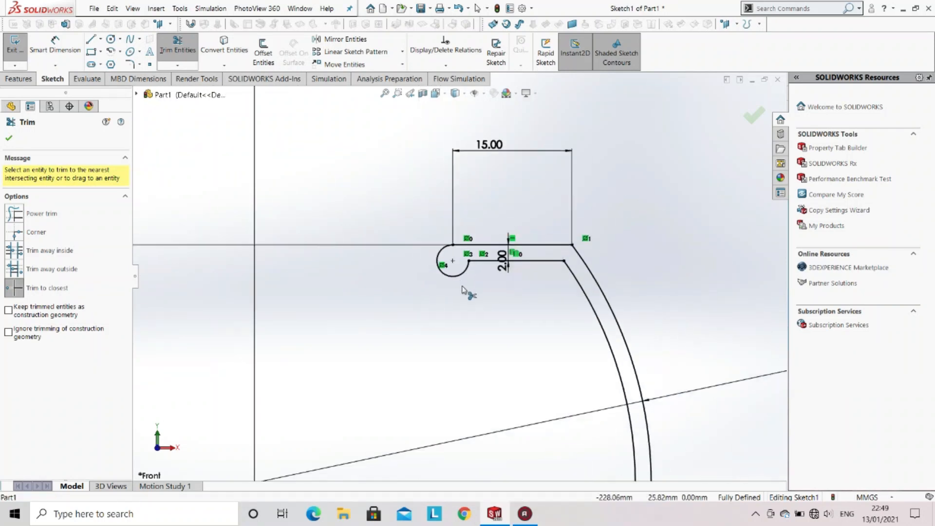
{"action": "scroll", "coordinate": [451, 405], "scroll_direction": "down", "scroll_amount": 2}
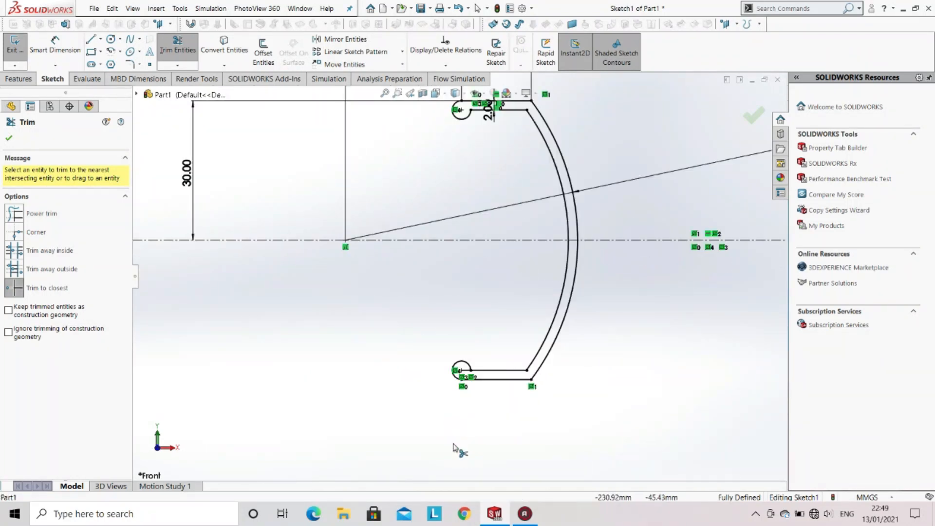
{"action": "scroll", "coordinate": [467, 409], "scroll_direction": "down", "scroll_amount": 3}
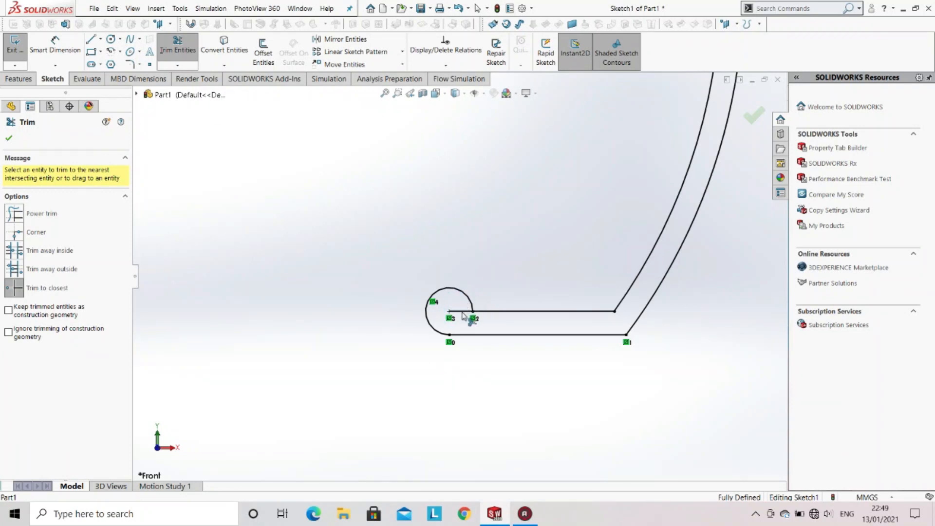
{"action": "left_click", "coordinate": [472, 295]}
{"action": "scroll", "coordinate": [491, 218], "scroll_direction": "up", "scroll_amount": 3}
{"action": "scroll", "coordinate": [510, 127], "scroll_direction": "up", "scroll_amount": 2}
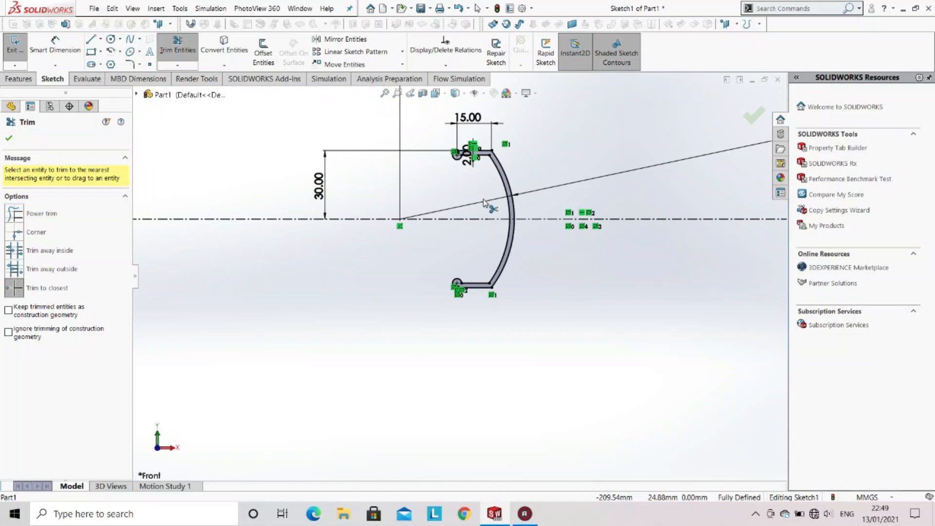
{"action": "scroll", "coordinate": [497, 210], "scroll_direction": "down", "scroll_amount": 2}
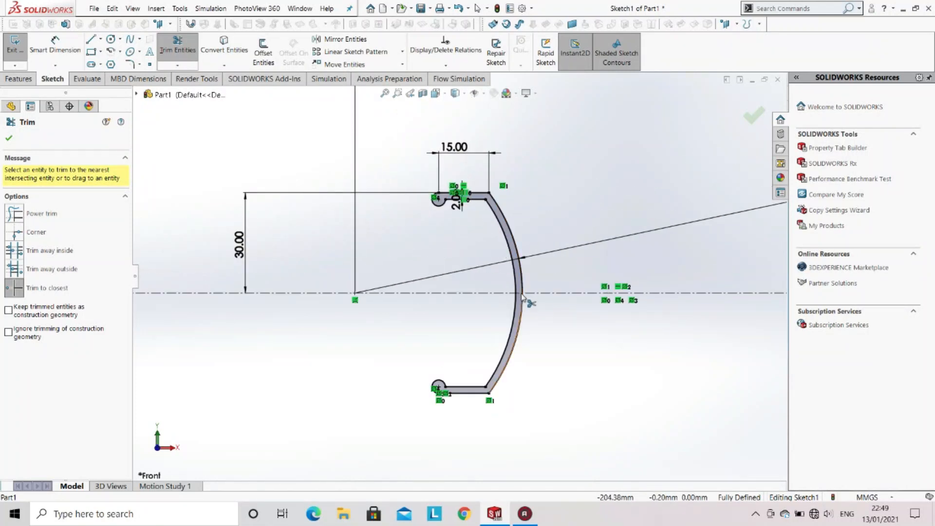
Step: Draw a centerpoint arc of about 42.5 mm radius from the main arc's center, spanning from the upper to the lower inner line
{"action": "left_click", "coordinate": [111, 50]}
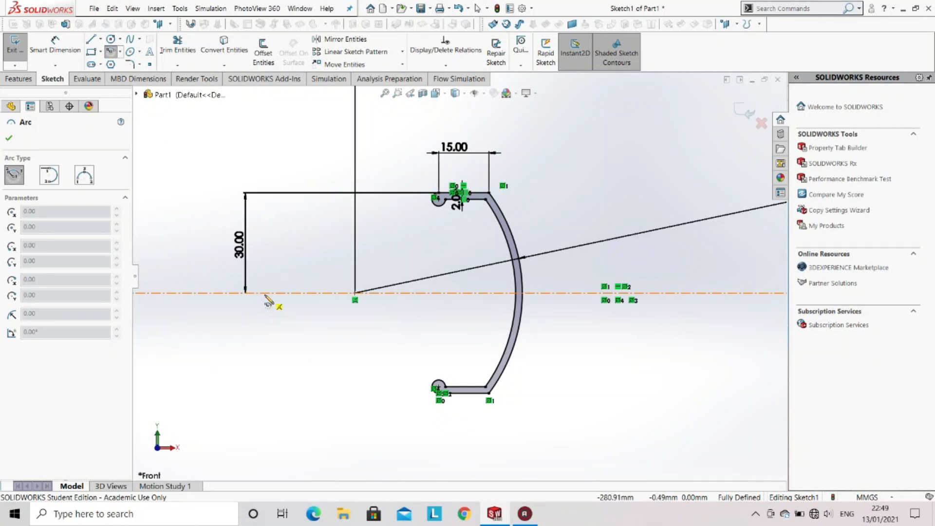
{"action": "scroll", "coordinate": [302, 299], "scroll_direction": "up", "scroll_amount": 1}
{"action": "scroll", "coordinate": [357, 312], "scroll_direction": "down", "scroll_amount": 1}
{"action": "left_click", "coordinate": [377, 285]}
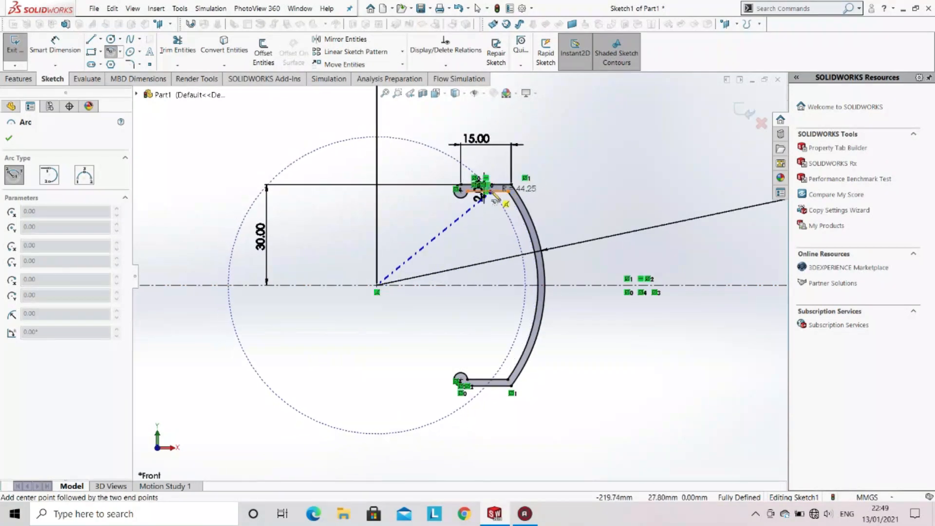
{"action": "left_click", "coordinate": [484, 192]}
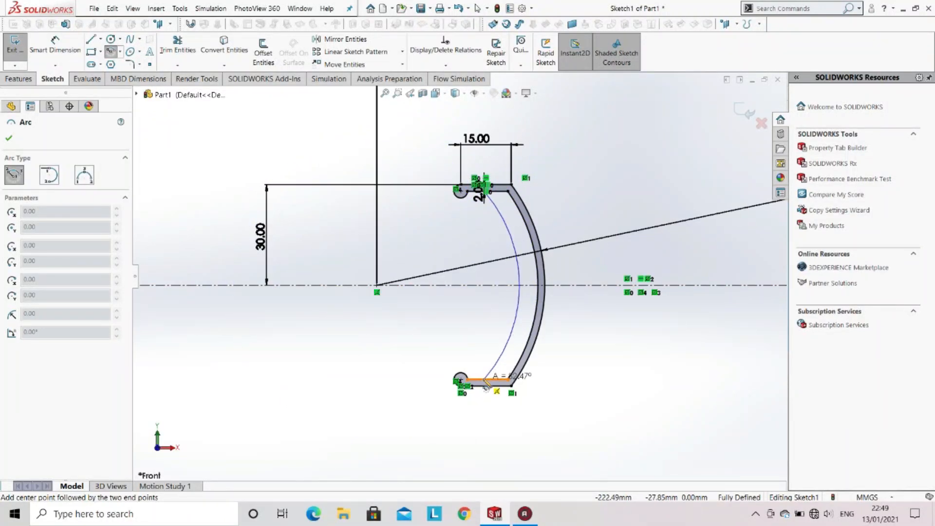
{"action": "left_click", "coordinate": [487, 380]}
{"action": "left_click", "coordinate": [486, 381]}
{"action": "key", "text": "Escape"}
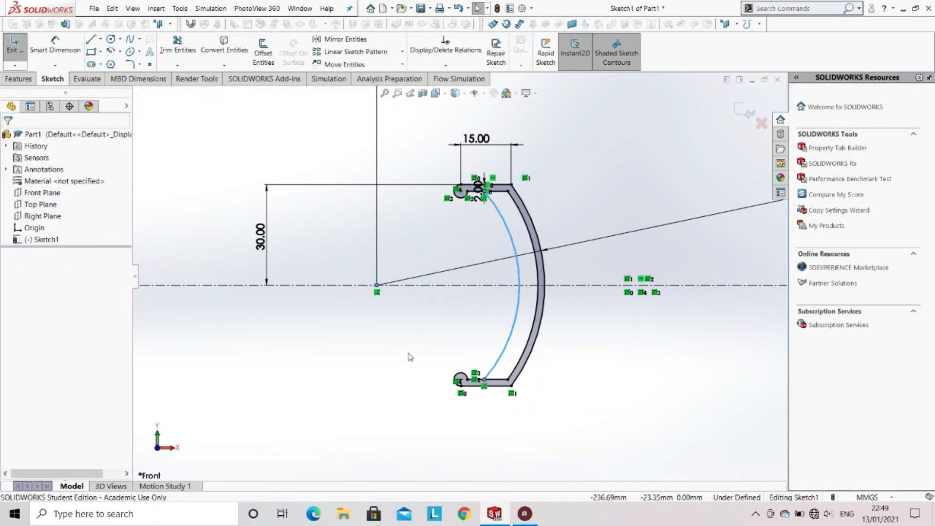
Step: Dimension the new inner arc's radius as 41 mm
{"action": "left_click", "coordinate": [55, 47]}
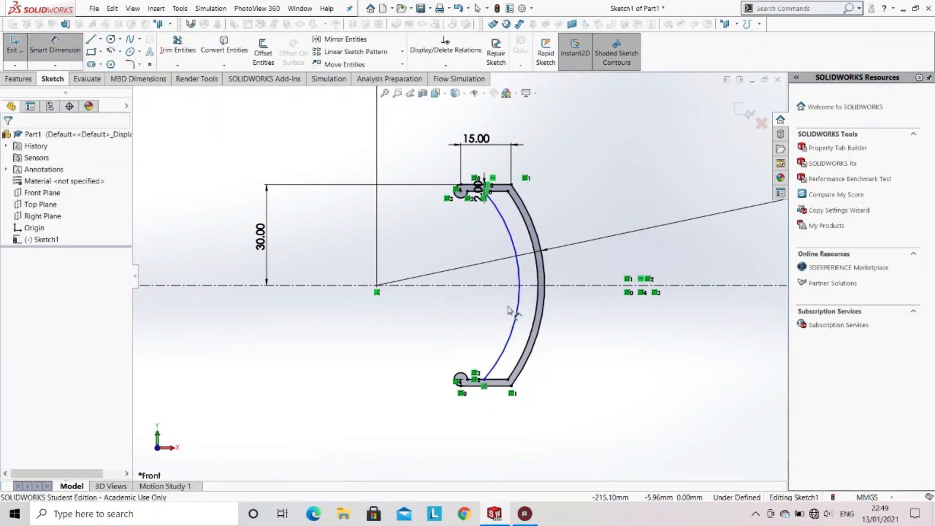
{"action": "left_click", "coordinate": [517, 291]}
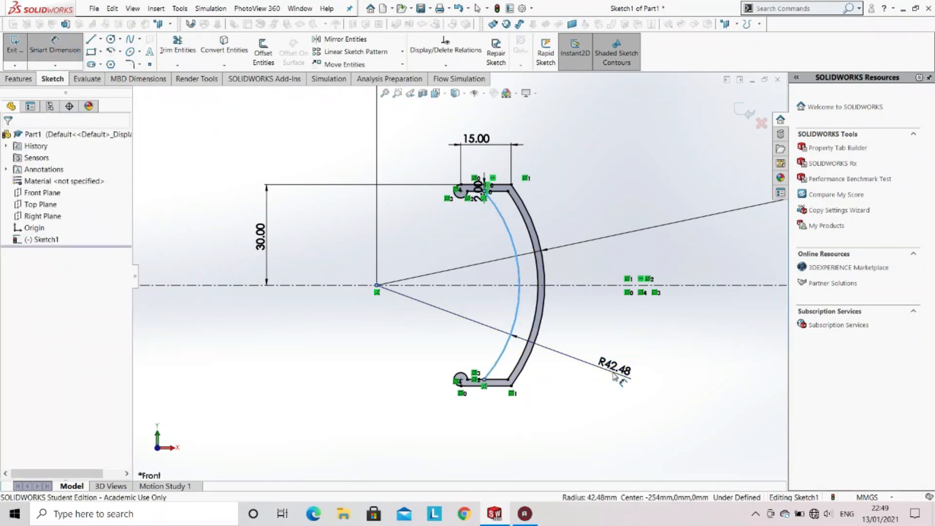
{"action": "left_click", "coordinate": [614, 374]}
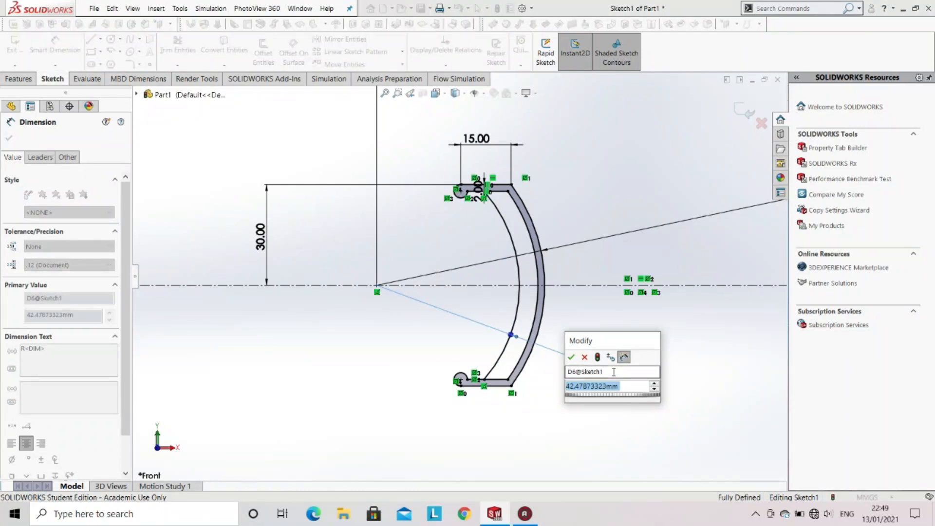
{"action": "type", "text": "1"}
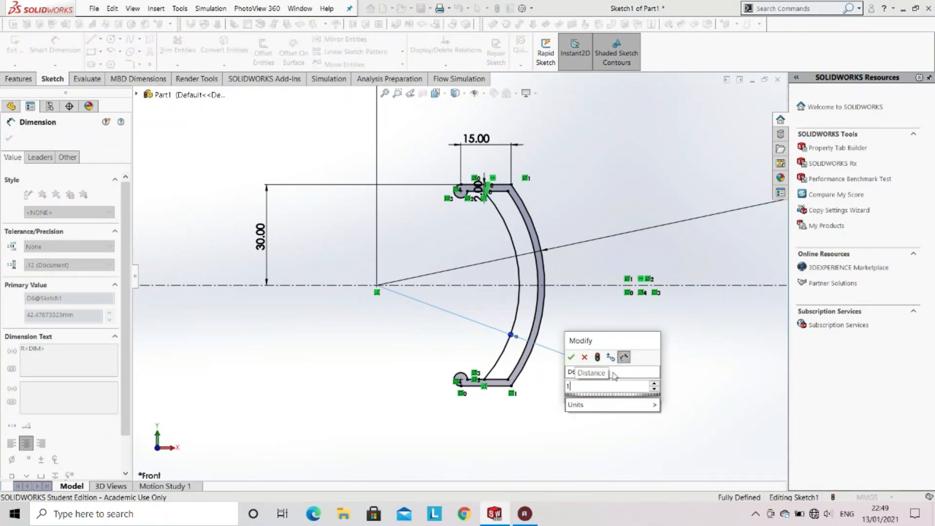
{"action": "key", "text": "BackSpace"}
{"action": "type", "text": "41"}
{"action": "key", "text": "Return"}
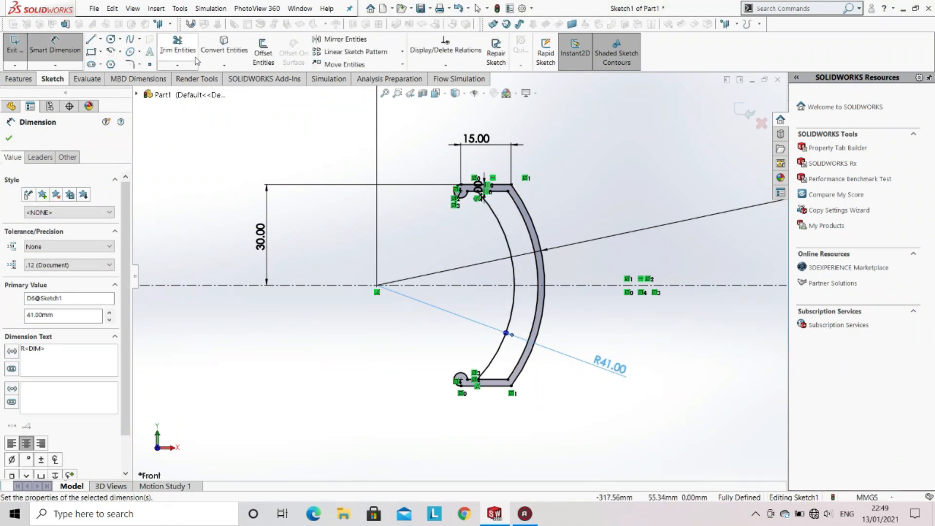
Step: Trim away the offset inner arc and the upper and lower inner line segments between the R41 arc and the outer arc
{"action": "left_click", "coordinate": [179, 45]}
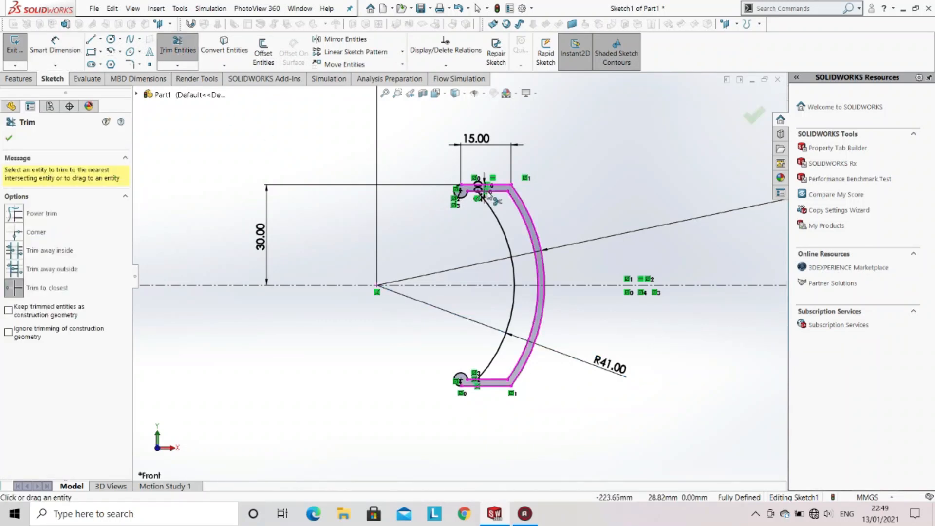
{"action": "scroll", "coordinate": [516, 199], "scroll_direction": "down", "scroll_amount": 5}
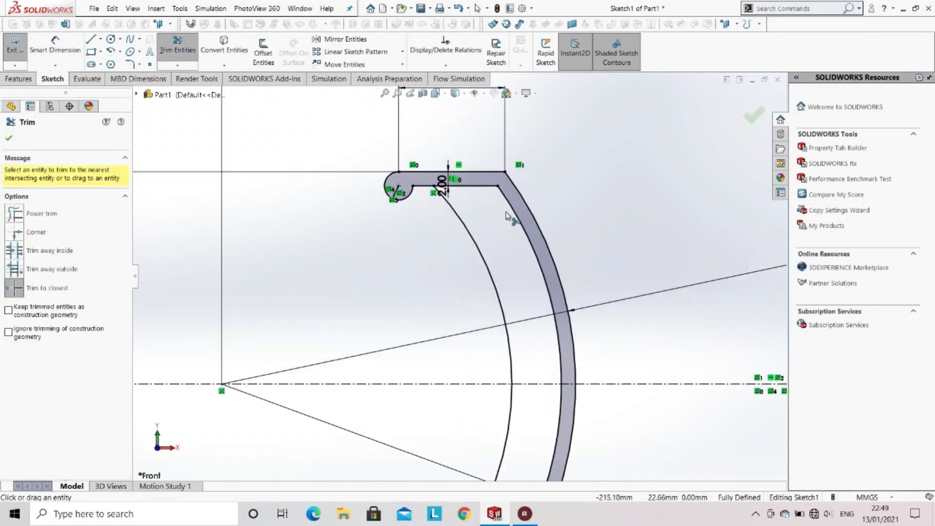
{"action": "left_click", "coordinate": [480, 185]}
{"action": "left_click", "coordinate": [506, 204]}
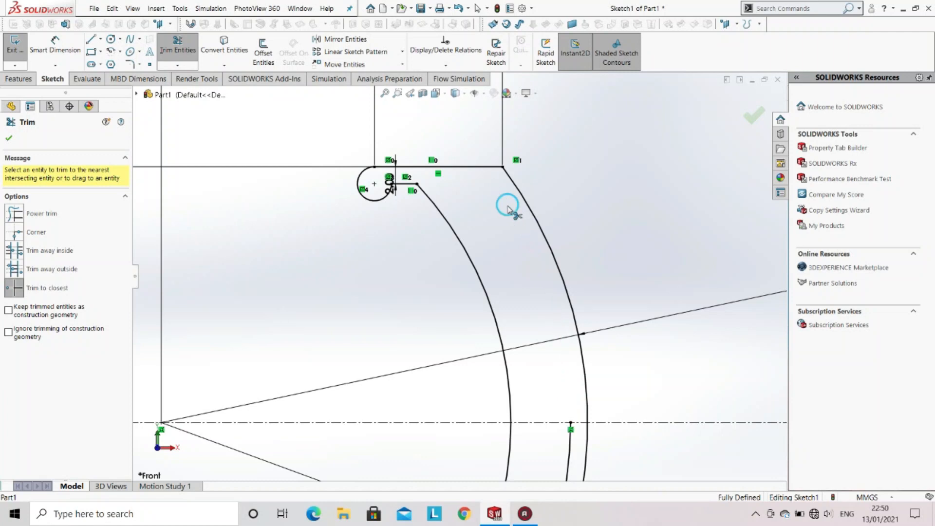
{"action": "left_click", "coordinate": [570, 460]}
{"action": "scroll", "coordinate": [561, 448], "scroll_direction": "up", "scroll_amount": 5}
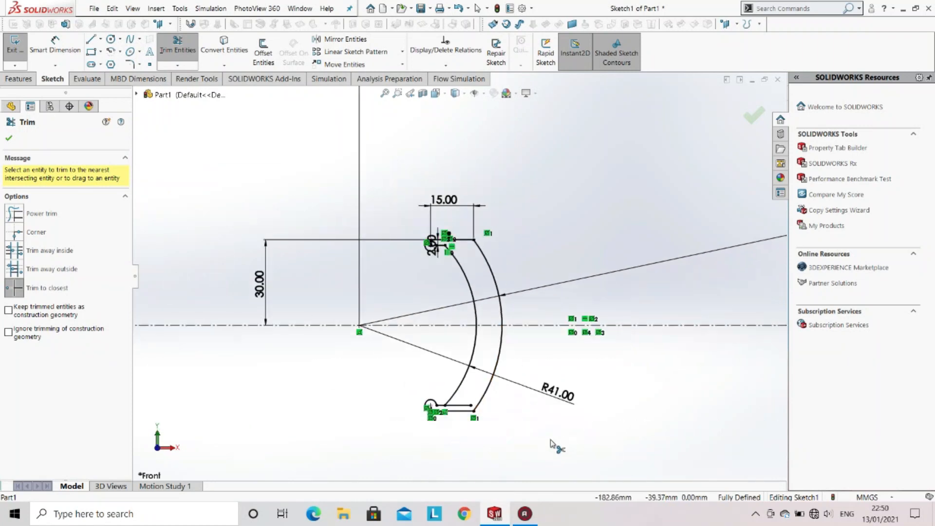
{"action": "scroll", "coordinate": [480, 438], "scroll_direction": "down", "scroll_amount": 3}
{"action": "left_click", "coordinate": [444, 365]}
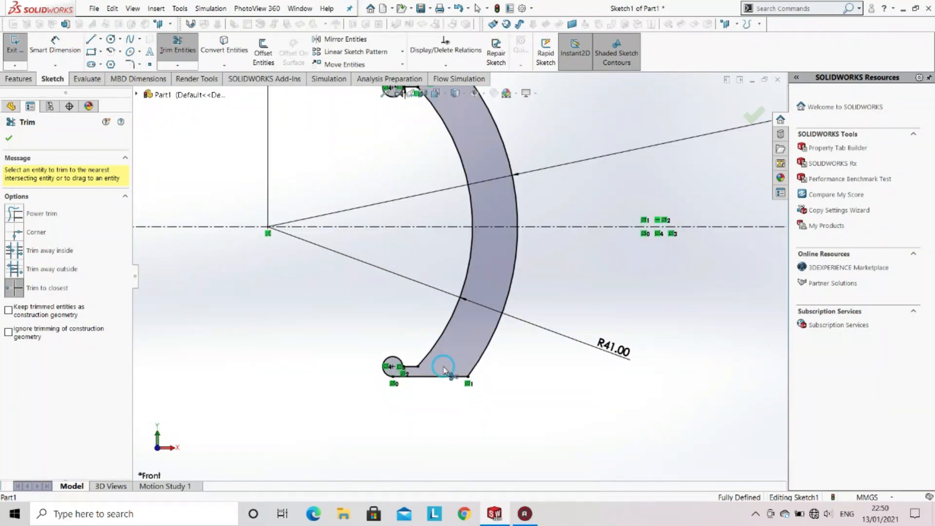
{"action": "scroll", "coordinate": [460, 273], "scroll_direction": "up", "scroll_amount": 2}
{"action": "scroll", "coordinate": [463, 197], "scroll_direction": "down", "scroll_amount": 2}
{"action": "left_click", "coordinate": [177, 56]}
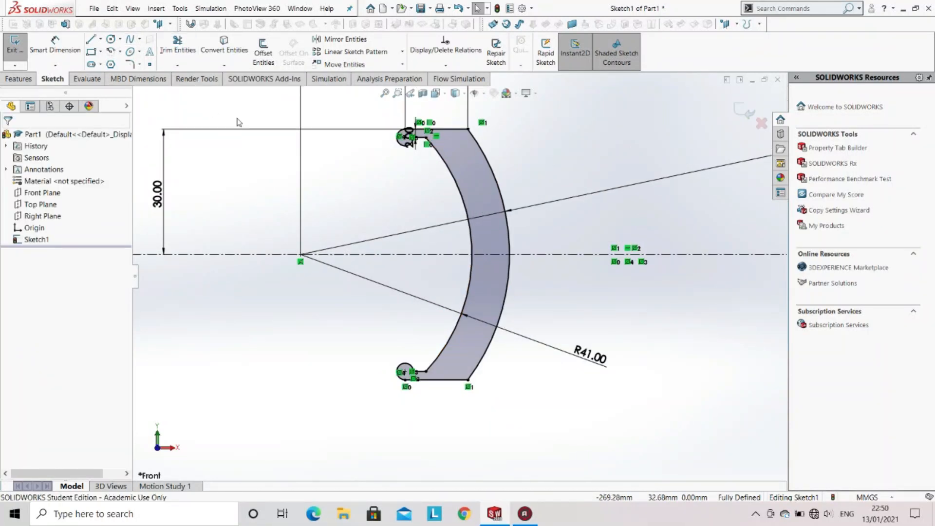
Step: Offset the closed profile chain 2 mm inward from the outer arc, with the direction reversed and dimensions added
{"action": "left_click", "coordinate": [263, 52]}
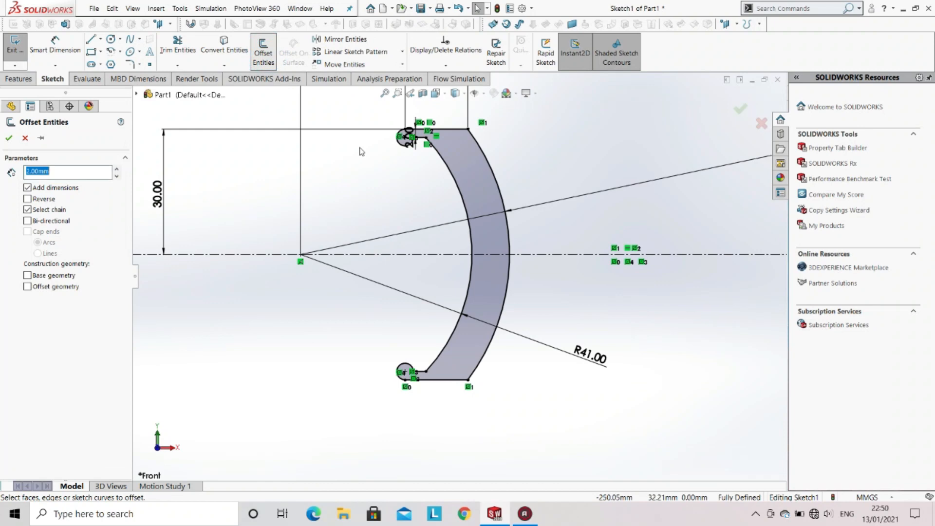
{"action": "left_click", "coordinate": [511, 246]}
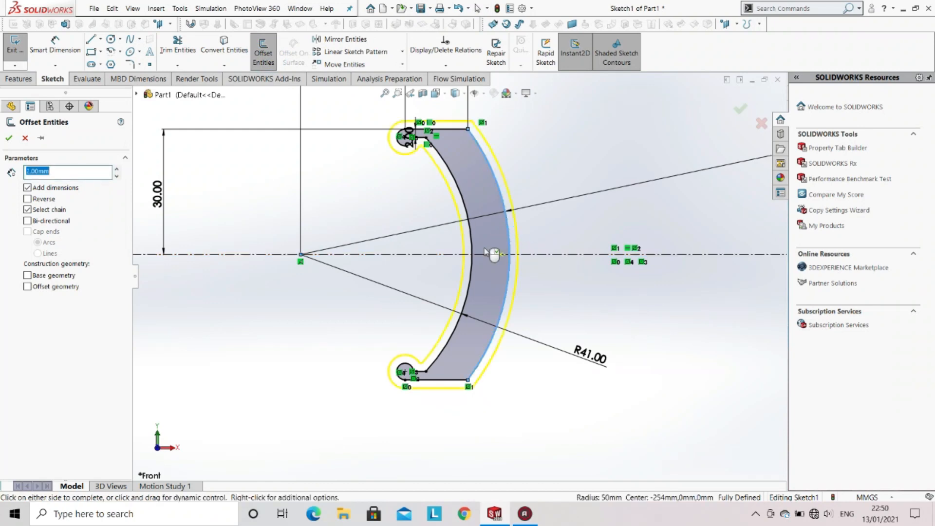
{"action": "left_click", "coordinate": [27, 199]}
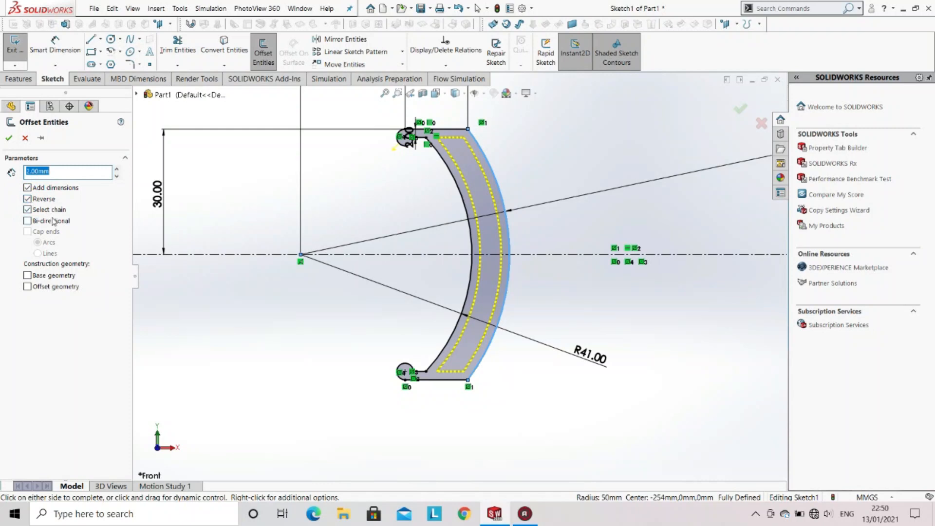
{"action": "left_click", "coordinate": [8, 139]}
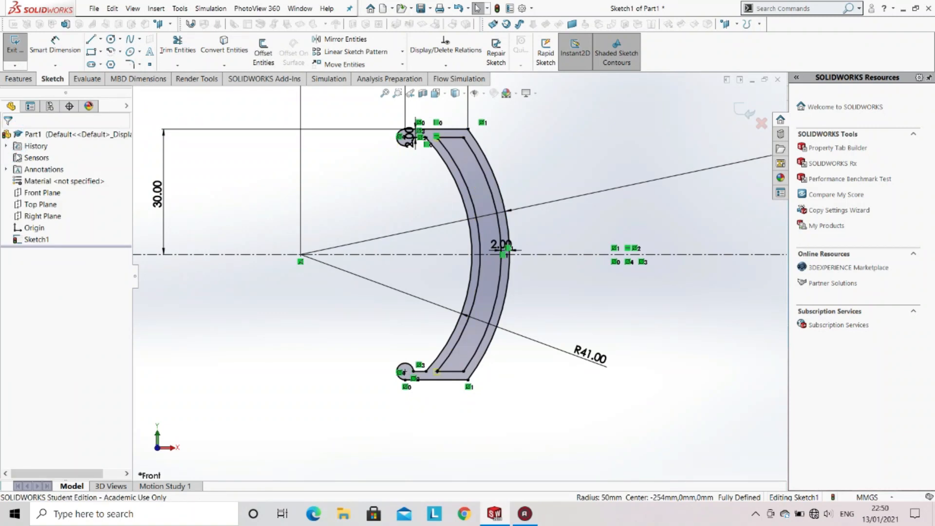
{"action": "scroll", "coordinate": [535, 274], "scroll_direction": "down", "scroll_amount": 3}
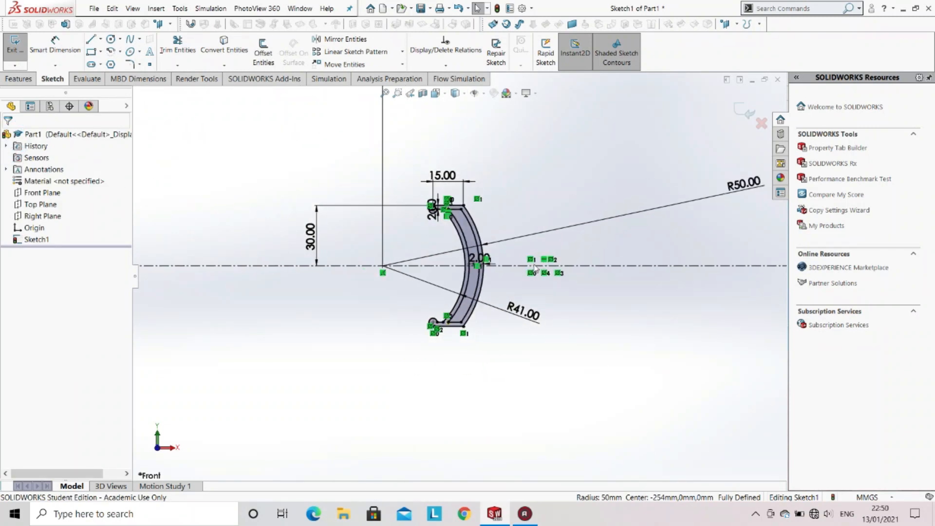
{"action": "scroll", "coordinate": [487, 268], "scroll_direction": "up", "scroll_amount": 5}
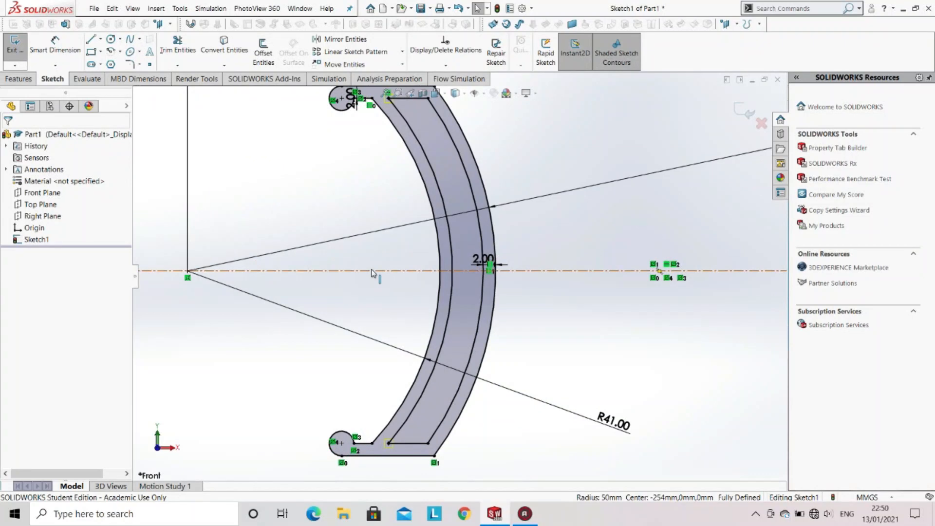
{"action": "scroll", "coordinate": [375, 270], "scroll_direction": "down", "scroll_amount": 2}
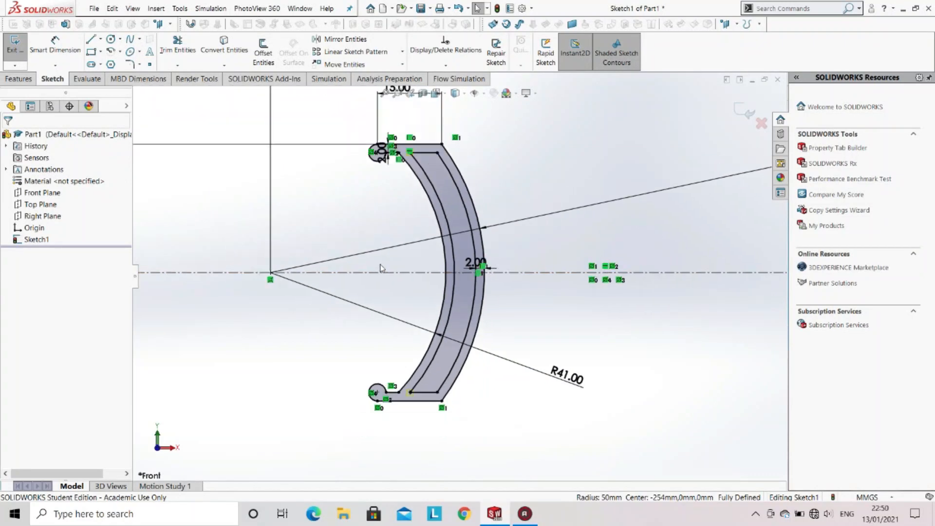
Step: Set up a 1 mm sketch fillet at the upper corner where the R41 arc meets the short horizontal line
{"action": "left_click", "coordinate": [128, 65]}
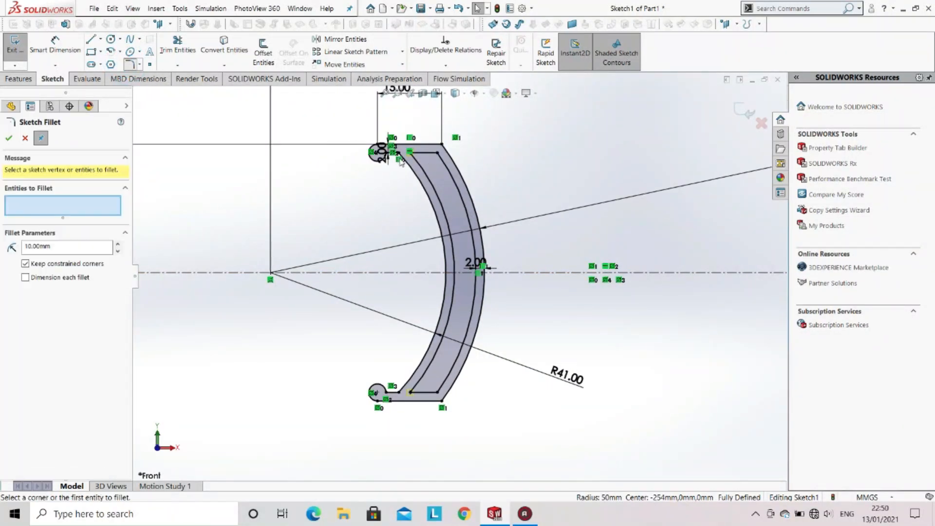
{"action": "scroll", "coordinate": [407, 179], "scroll_direction": "up", "scroll_amount": 4}
{"action": "scroll", "coordinate": [407, 179], "scroll_direction": "up", "scroll_amount": 2}
{"action": "left_click", "coordinate": [438, 215]}
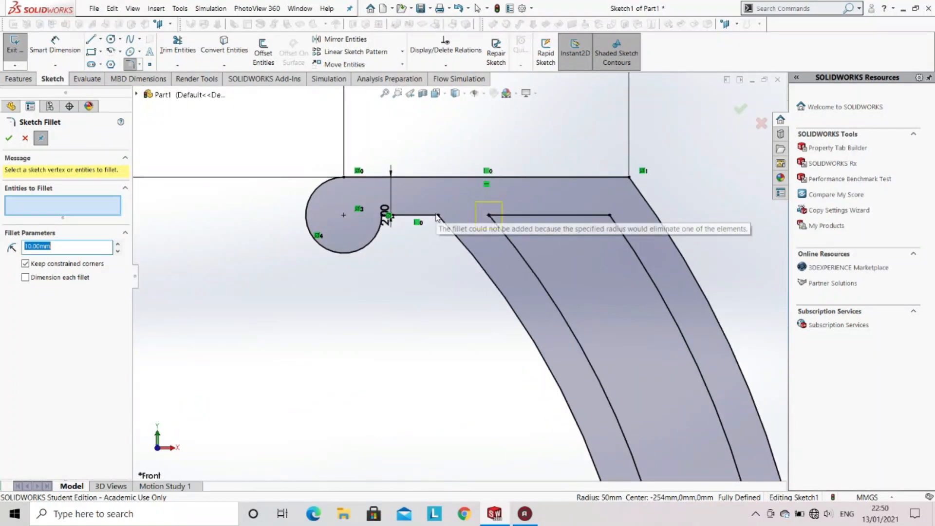
{"action": "left_click", "coordinate": [438, 216]}
{"action": "scroll", "coordinate": [497, 339], "scroll_direction": "down", "scroll_amount": 1}
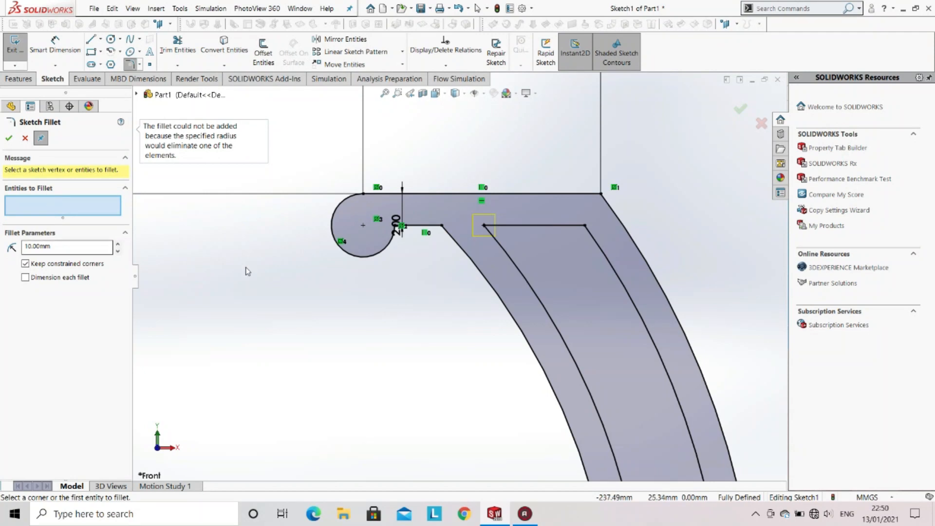
{"action": "double_click", "coordinate": [55, 248]}
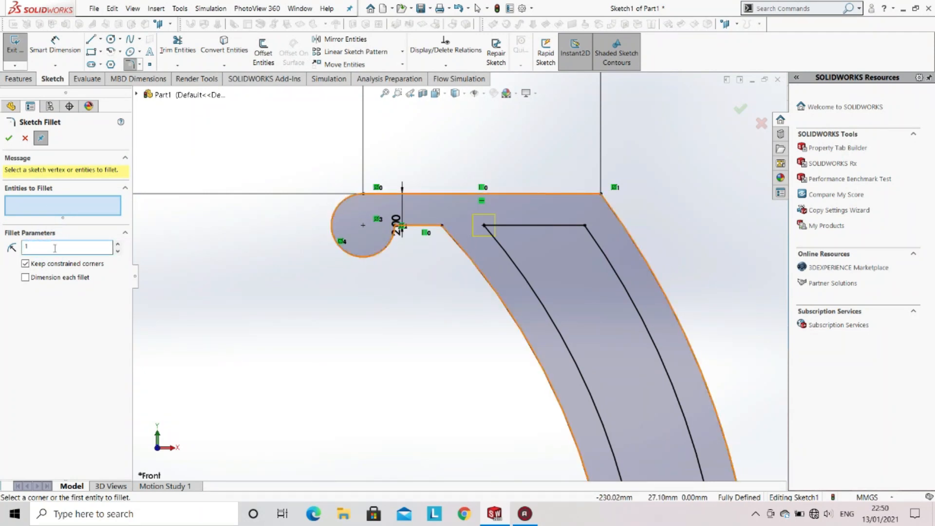
{"action": "left_click", "coordinate": [443, 227]}
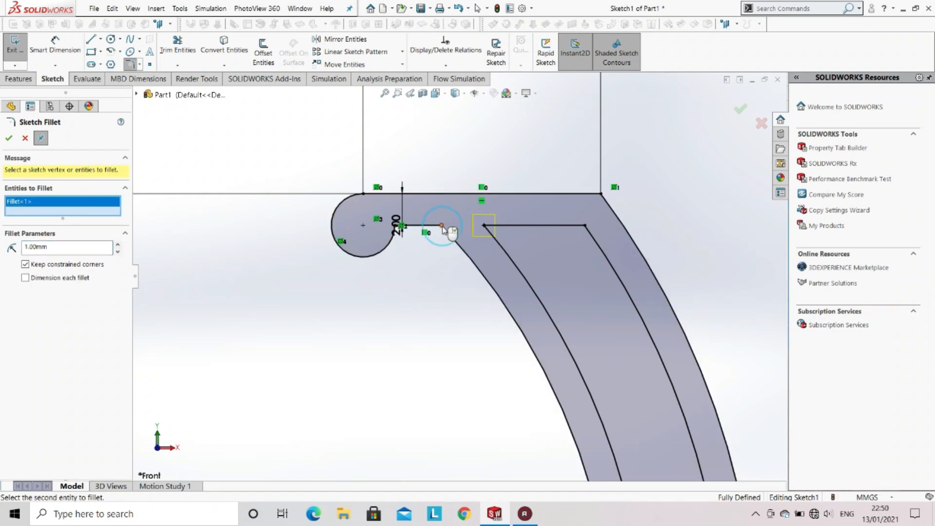
Step: Add the lower inner corner and both outer arc corners of the profile to the sketch fillet selection
{"action": "scroll", "coordinate": [447, 317], "scroll_direction": "up", "scroll_amount": 6}
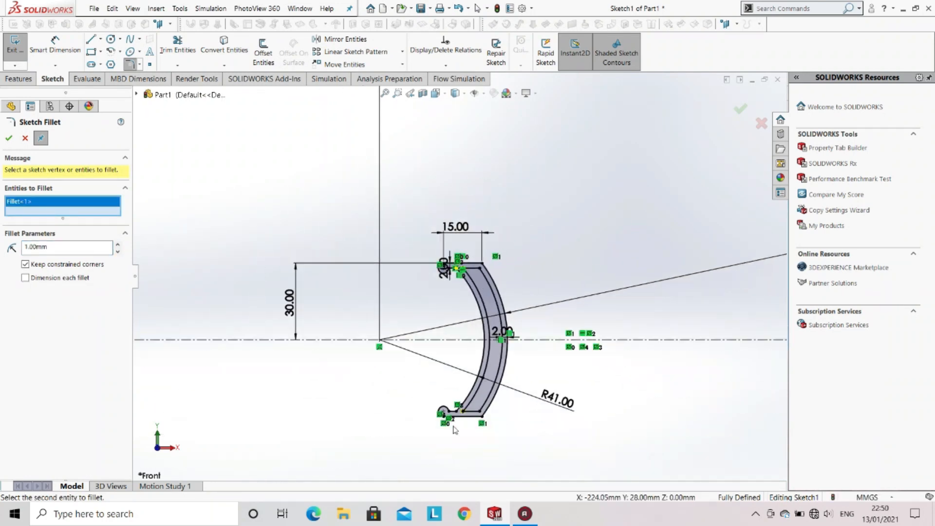
{"action": "scroll", "coordinate": [469, 377], "scroll_direction": "down", "scroll_amount": 3}
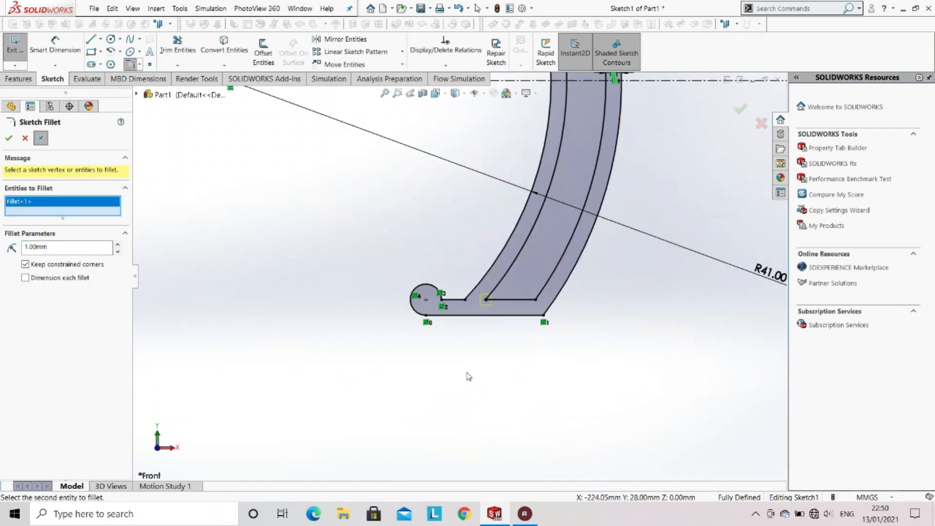
{"action": "left_click", "coordinate": [466, 301]}
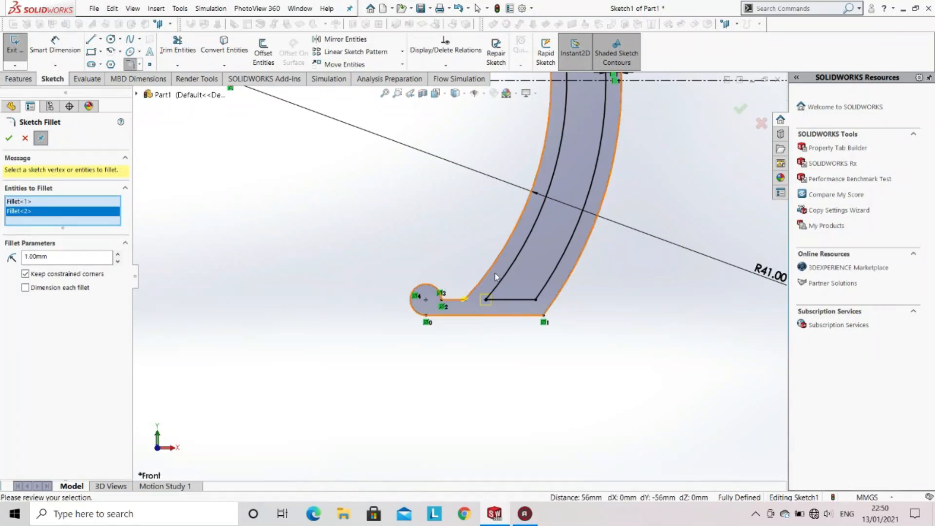
{"action": "left_click", "coordinate": [544, 316]}
{"action": "scroll", "coordinate": [460, 278], "scroll_direction": "up", "scroll_amount": 3}
{"action": "scroll", "coordinate": [554, 254], "scroll_direction": "up", "scroll_amount": 2}
{"action": "scroll", "coordinate": [487, 120], "scroll_direction": "down", "scroll_amount": 4}
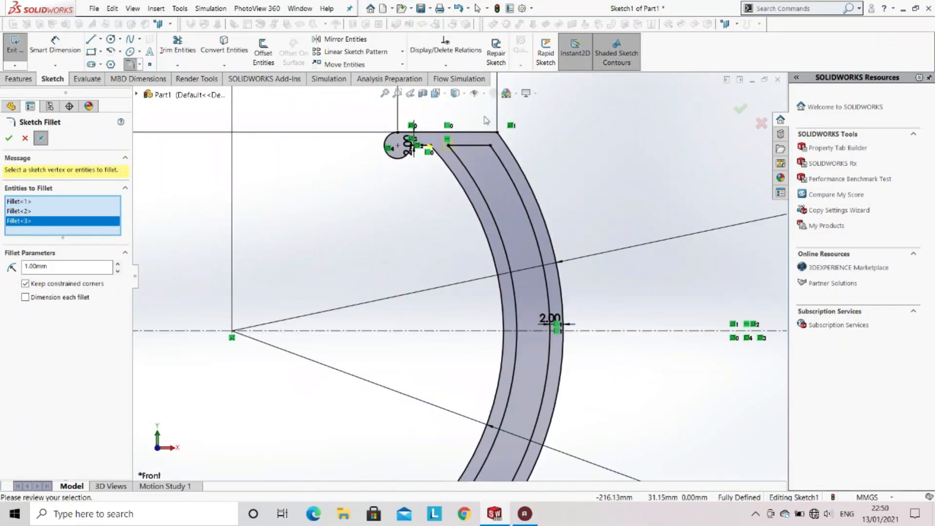
{"action": "left_click", "coordinate": [498, 132]}
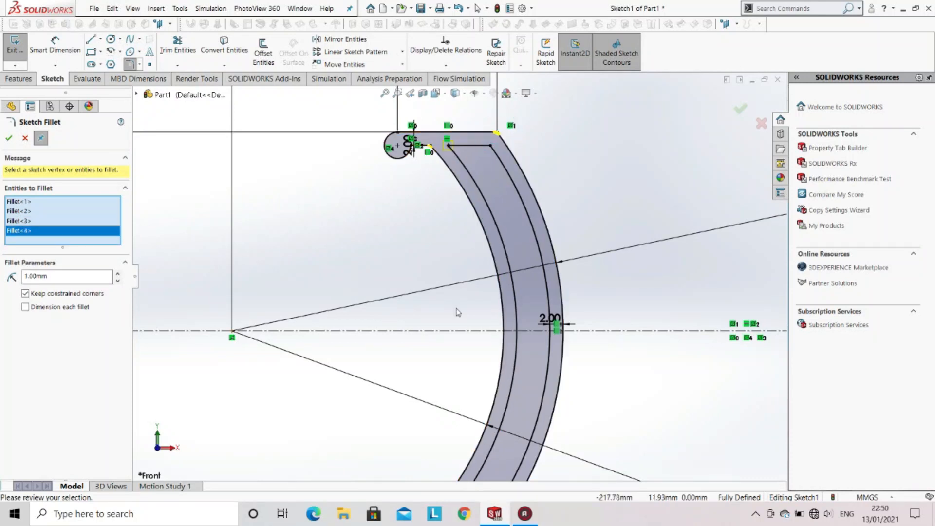
Step: Set the sketch fillet radius to 1.5 mm and apply it to the four selected corners
{"action": "scroll", "coordinate": [460, 279], "scroll_direction": "up", "scroll_amount": 3}
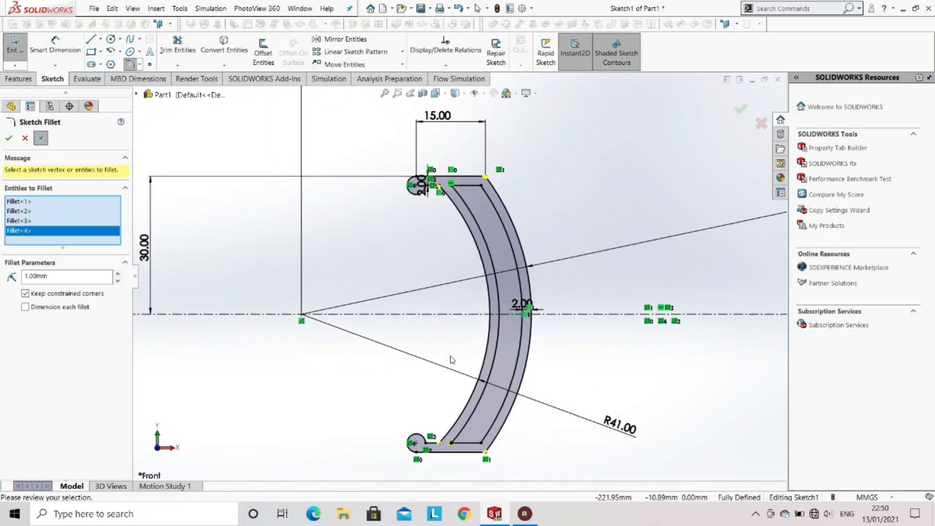
{"action": "double_click", "coordinate": [28, 276]}
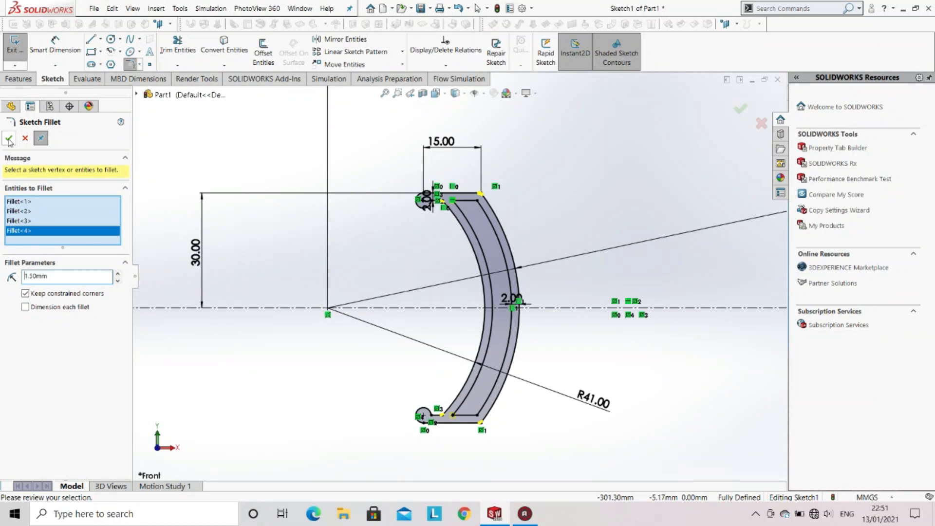
{"action": "key", "text": "Return"}
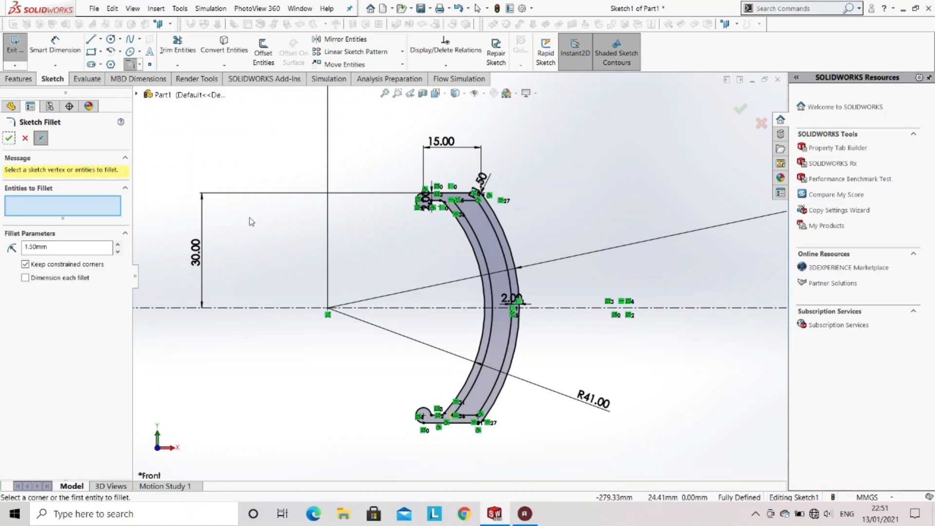
{"action": "scroll", "coordinate": [494, 351], "scroll_direction": "up", "scroll_amount": 3}
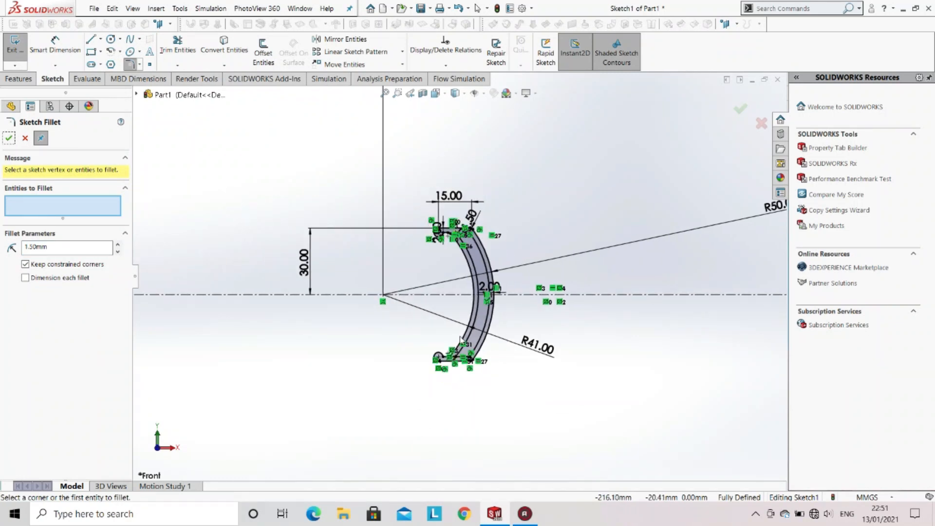
{"action": "left_click", "coordinate": [7, 139]}
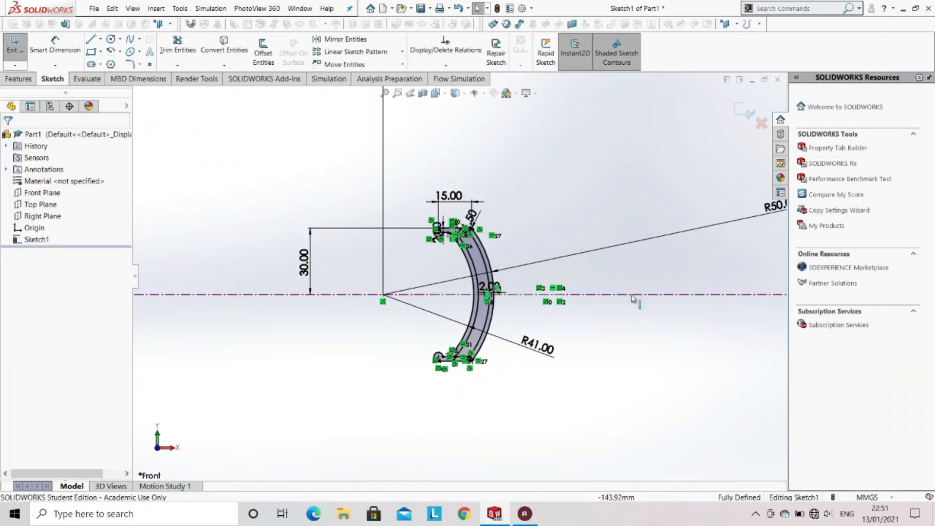
Step: Draw a vertical centerline about 85 mm long through the origin, extending above and below the horizontal centerline
{"action": "scroll", "coordinate": [643, 295], "scroll_direction": "up", "scroll_amount": 3}
{"action": "scroll", "coordinate": [657, 286], "scroll_direction": "down", "scroll_amount": 2}
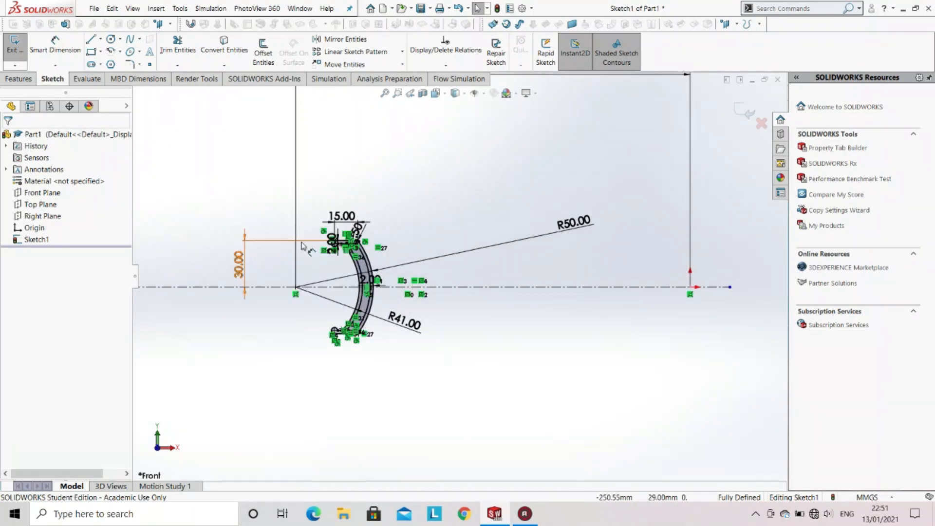
{"action": "key", "text": "f"}
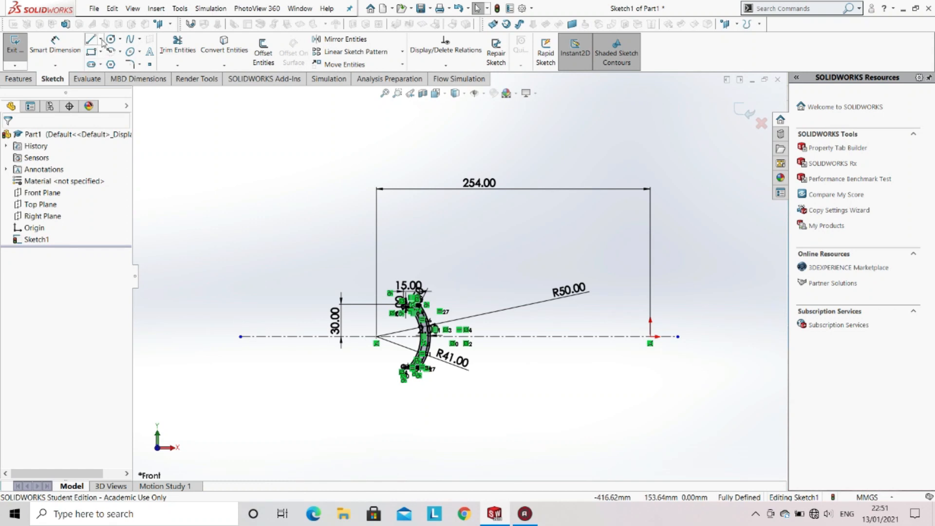
{"action": "left_click", "coordinate": [102, 40]}
{"action": "left_click", "coordinate": [110, 64]}
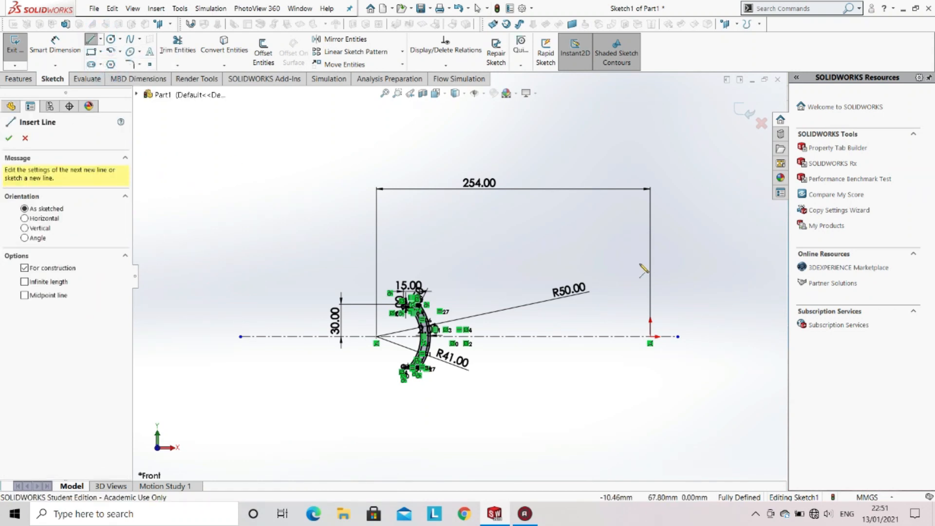
{"action": "left_click", "coordinate": [650, 386]}
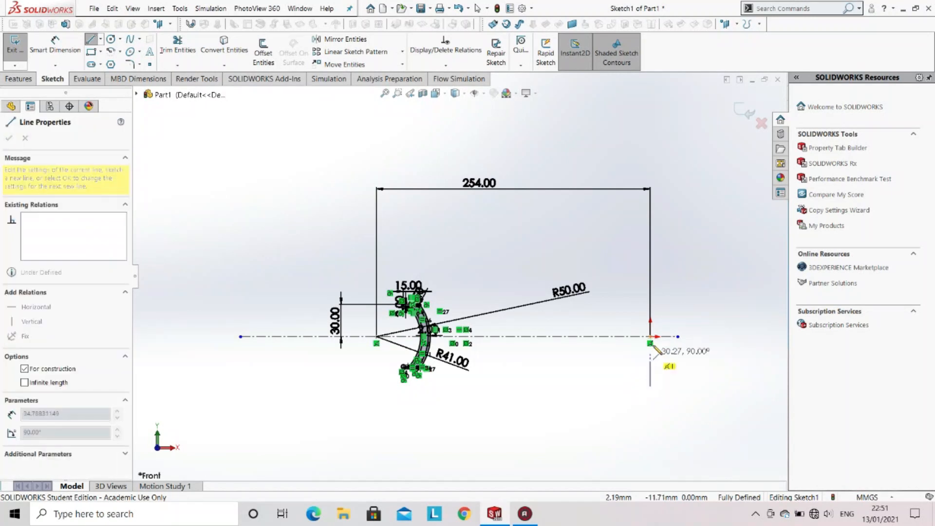
{"action": "left_click", "coordinate": [650, 295]}
{"action": "key", "text": "Escape"}
{"action": "key", "text": "Escape"}
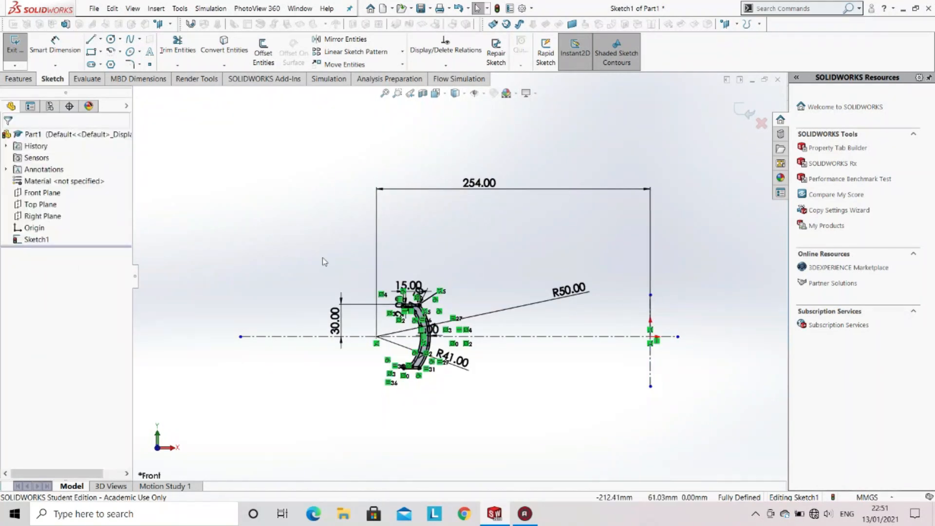
Step: Revolve the rim profile a full 360 degrees about the vertical centerline through the origin
{"action": "left_click", "coordinate": [21, 79]}
{"action": "left_click", "coordinate": [54, 51]}
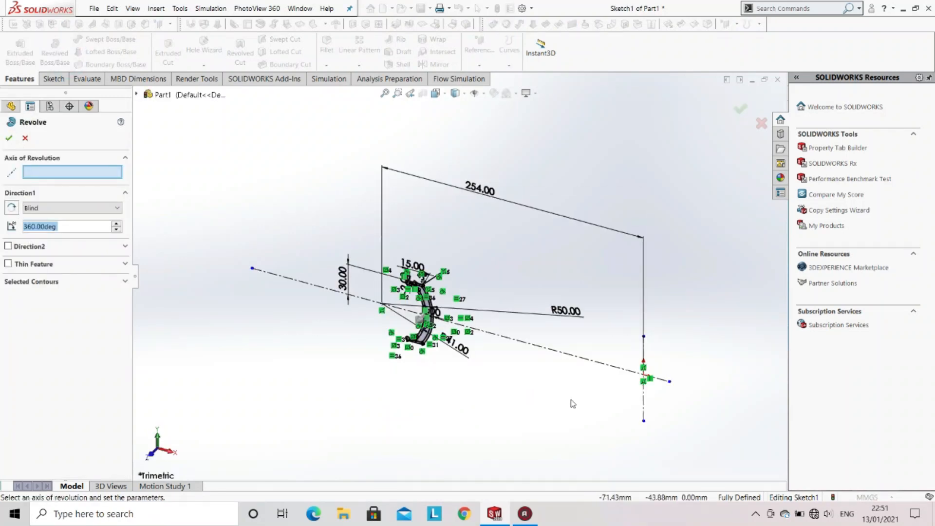
{"action": "left_click", "coordinate": [644, 404]}
{"action": "key", "text": "f"}
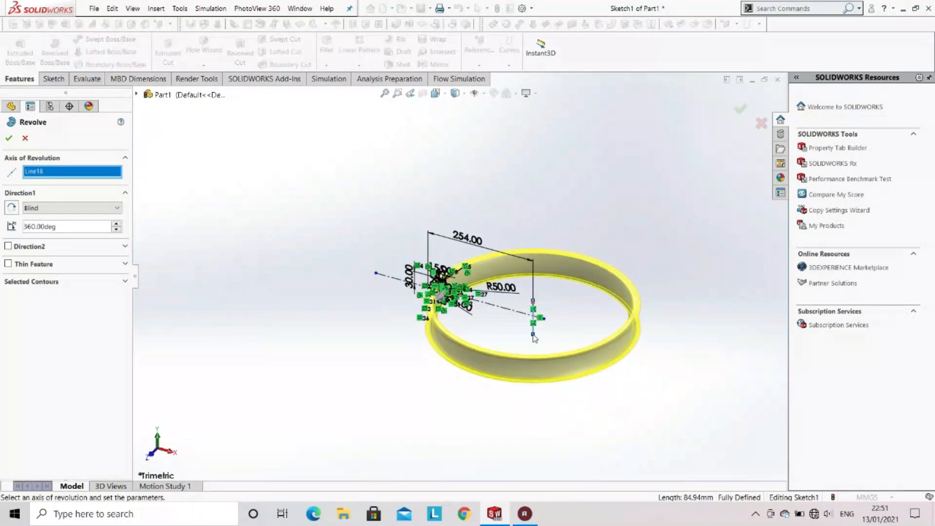
{"action": "left_click", "coordinate": [9, 141]}
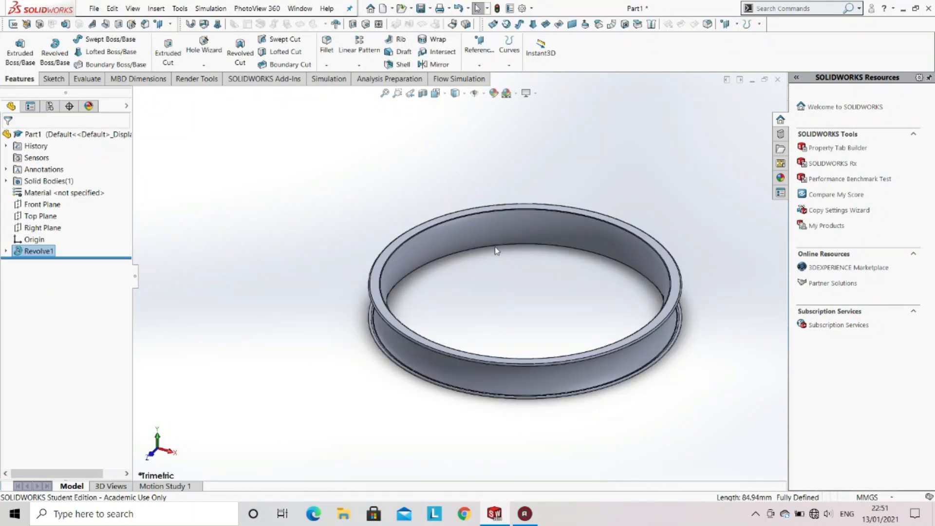
Step: Start a new sketch on the Top Plane and view the plane face-on
{"action": "middle_click_drag", "start_coordinate": [495, 247], "coordinate": [447, 243]}
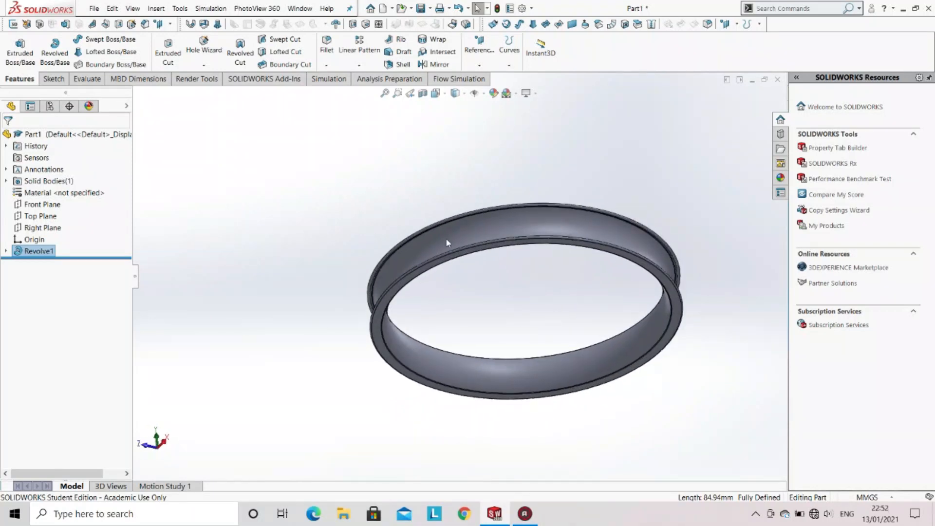
{"action": "scroll", "coordinate": [397, 273], "scroll_direction": "down", "scroll_amount": 6}
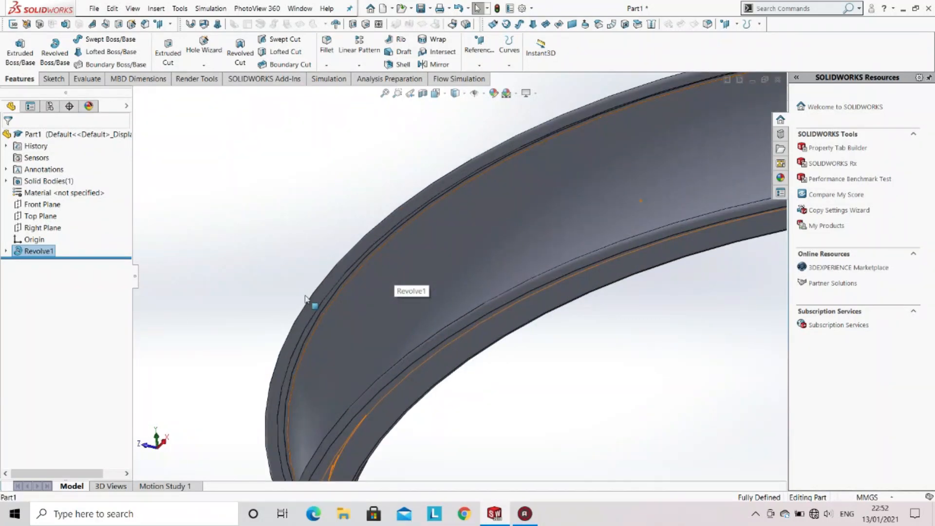
{"action": "scroll", "coordinate": [305, 299], "scroll_direction": "up", "scroll_amount": 6}
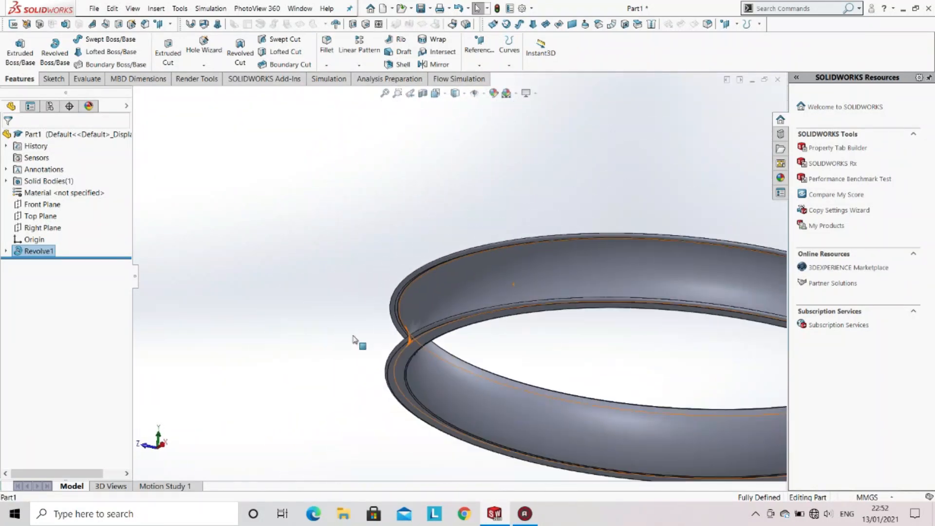
{"action": "scroll", "coordinate": [535, 295], "scroll_direction": "up", "scroll_amount": 5}
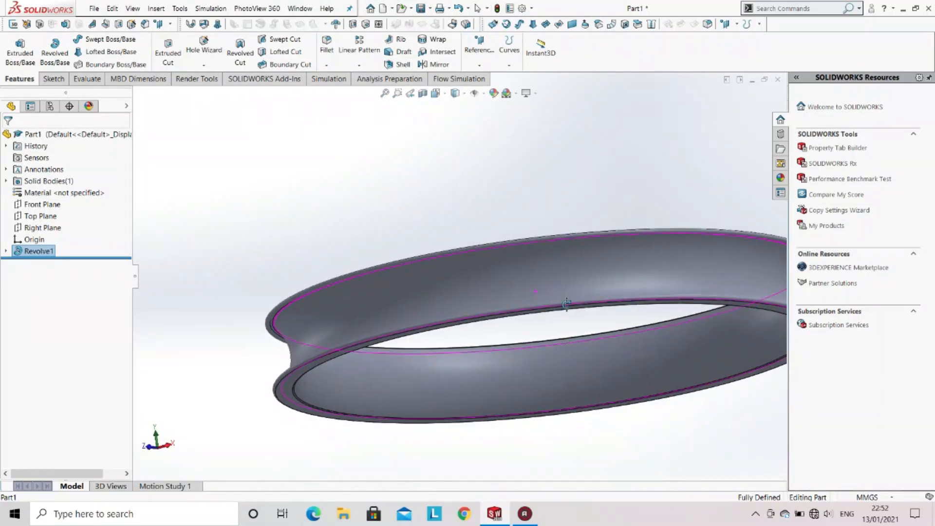
{"action": "left_click", "coordinate": [57, 82]}
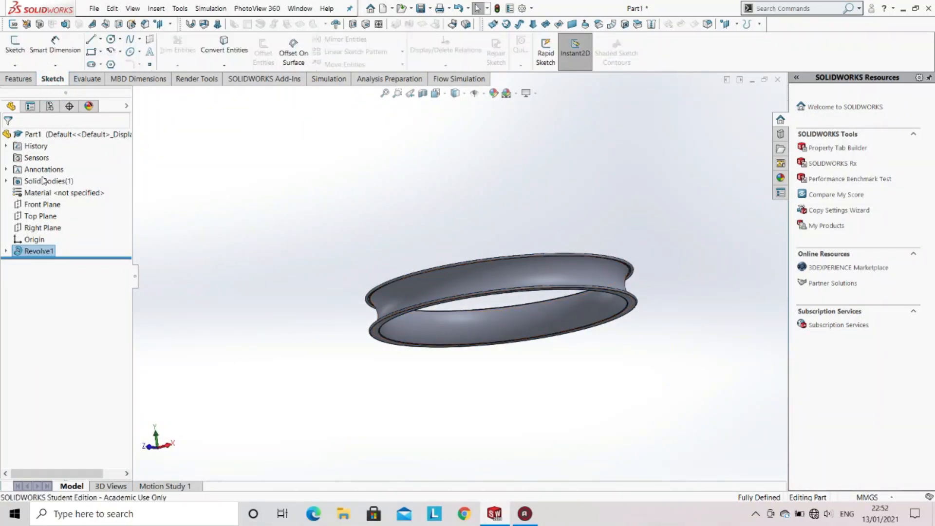
{"action": "left_click", "coordinate": [35, 205]}
{"action": "mouse_move", "coordinate": [449, 325]}
{"action": "middle_mouse_down"}
{"action": "mouse_move", "coordinate": [453, 233]}
{"action": "mouse_move", "coordinate": [444, 249]}
{"action": "mouse_move", "coordinate": [444, 313]}
{"action": "middle_mouse_up"}
{"action": "left_click", "coordinate": [41, 216]}
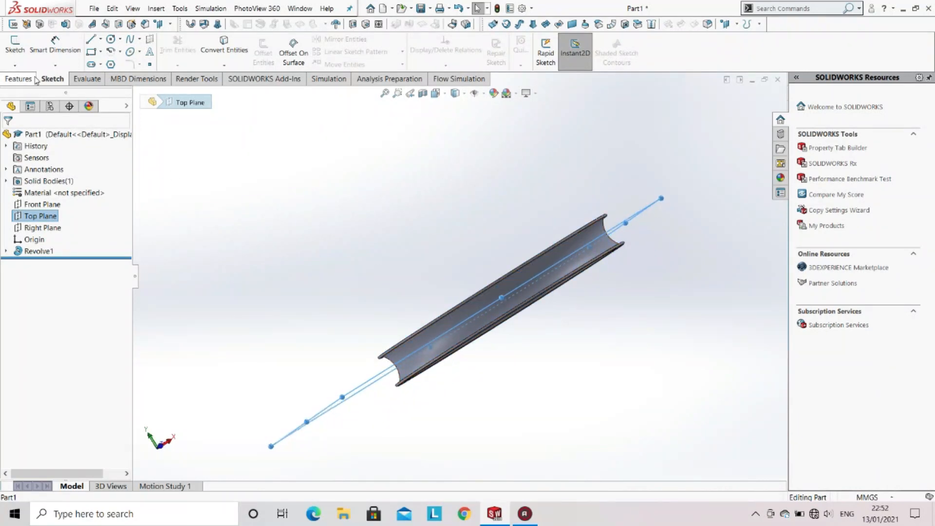
{"action": "left_click", "coordinate": [15, 47]}
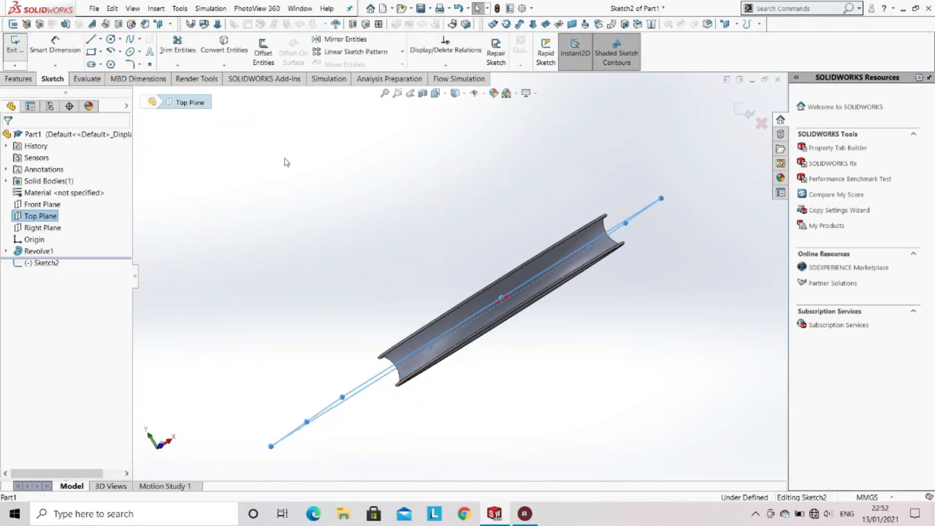
{"action": "left_click", "coordinate": [444, 96]}
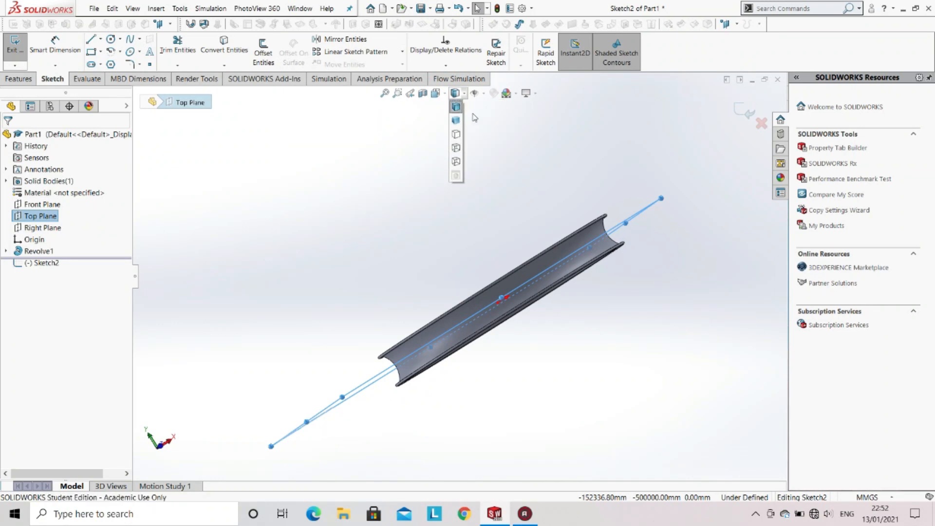
{"action": "left_click", "coordinate": [491, 150]}
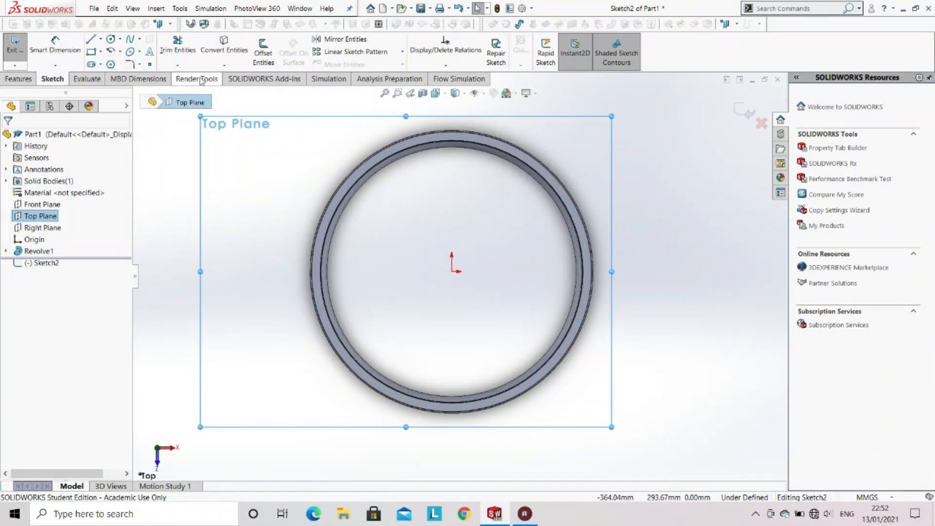
Step: Draw a circle of about 38.6 mm radius centered on the origin, inside the rim
{"action": "left_click", "coordinate": [111, 39]}
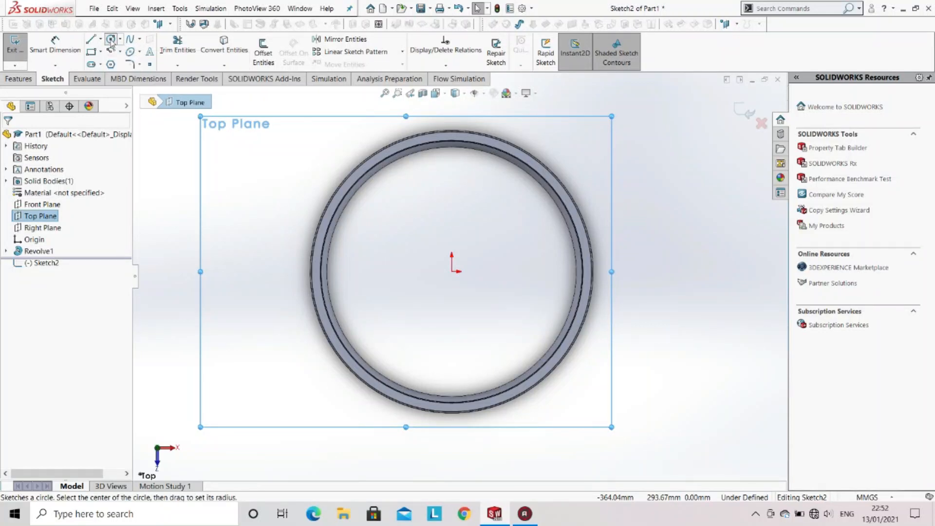
{"action": "left_click", "coordinate": [452, 272]}
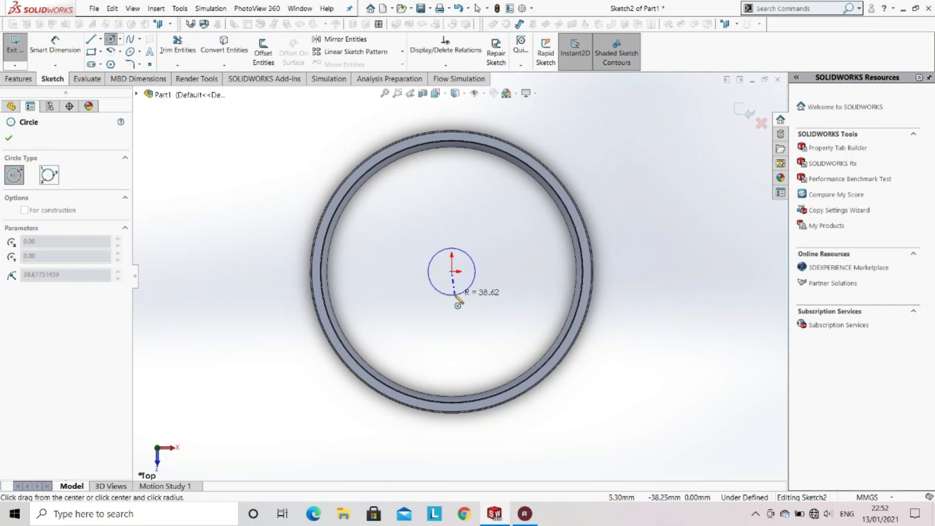
{"action": "left_click", "coordinate": [456, 296]}
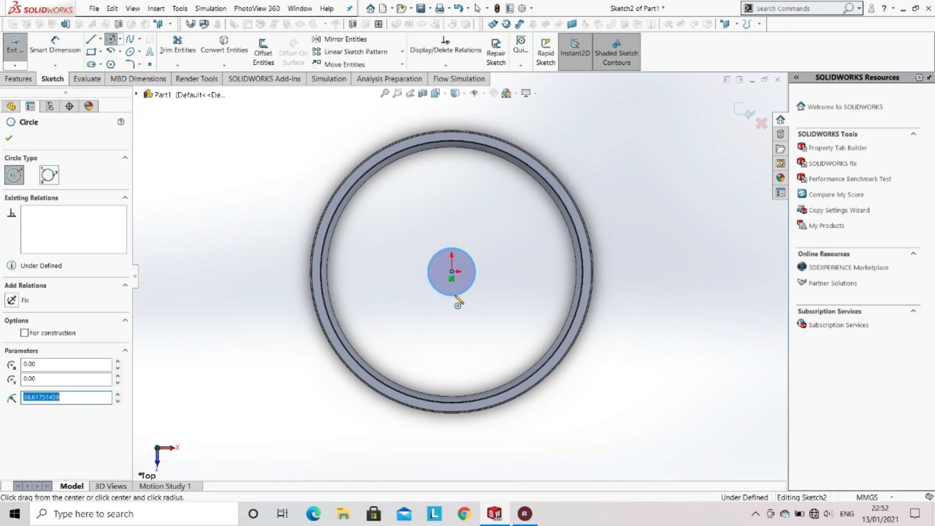
Step: Dimension the central circle's diameter and set it to 30 mm
{"action": "left_click", "coordinate": [61, 50]}
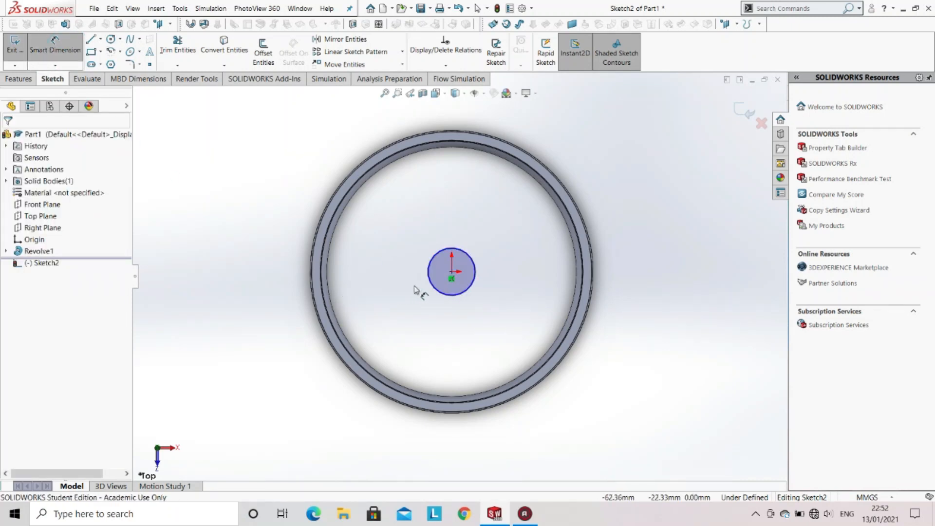
{"action": "left_click", "coordinate": [431, 289]}
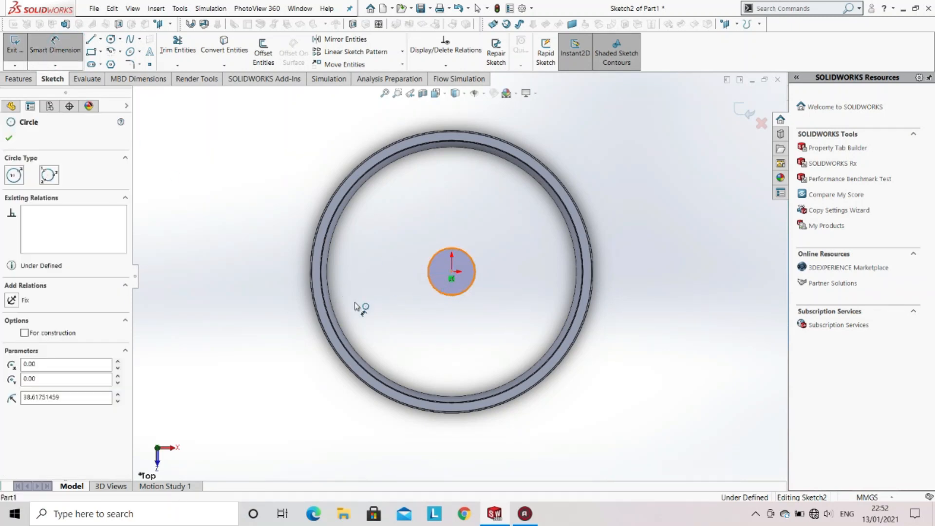
{"action": "left_click", "coordinate": [223, 332]}
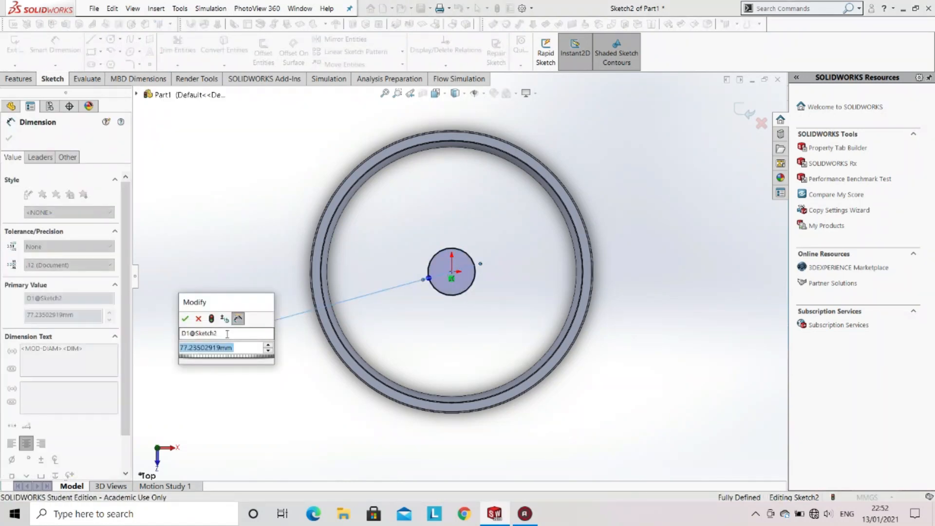
{"action": "type", "text": "30"}
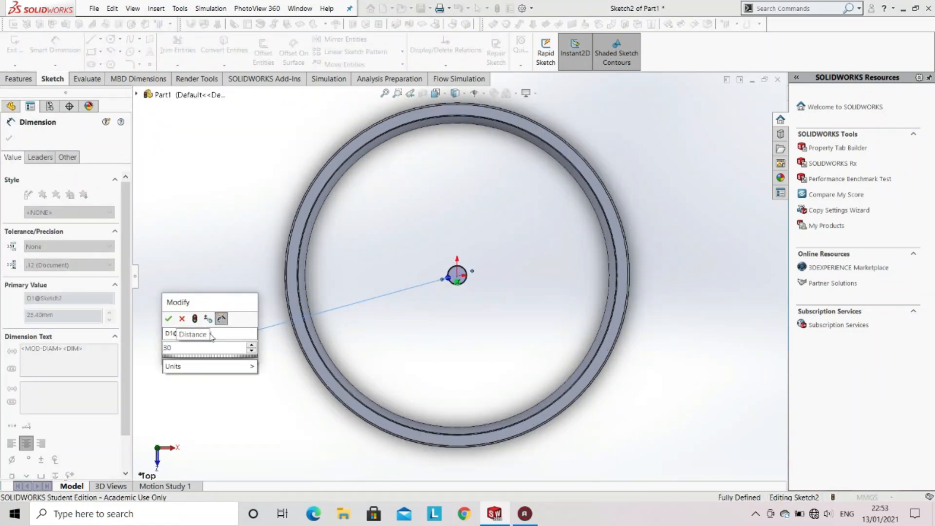
{"action": "key", "text": "Return"}
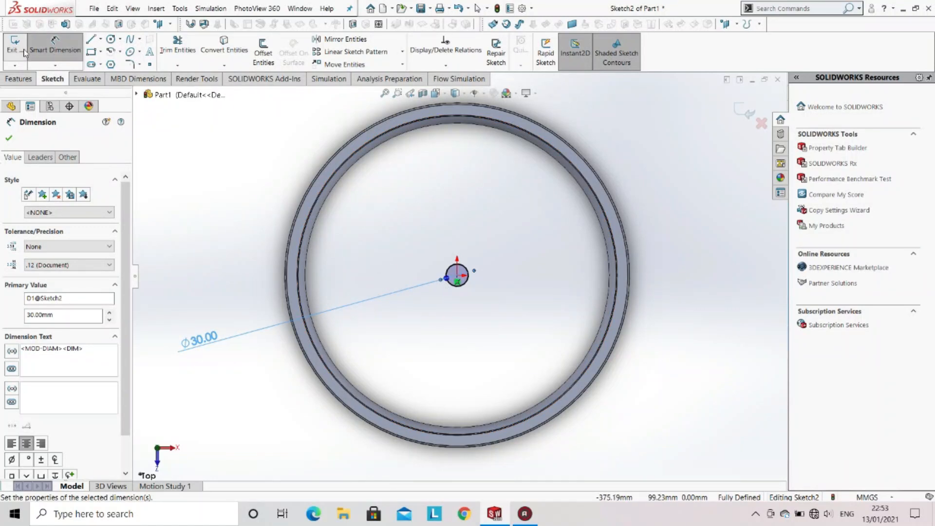
Step: Set up a boss extrusion of the central circle with the Mid Plane end condition and a 70 mm depth
{"action": "left_click", "coordinate": [19, 79]}
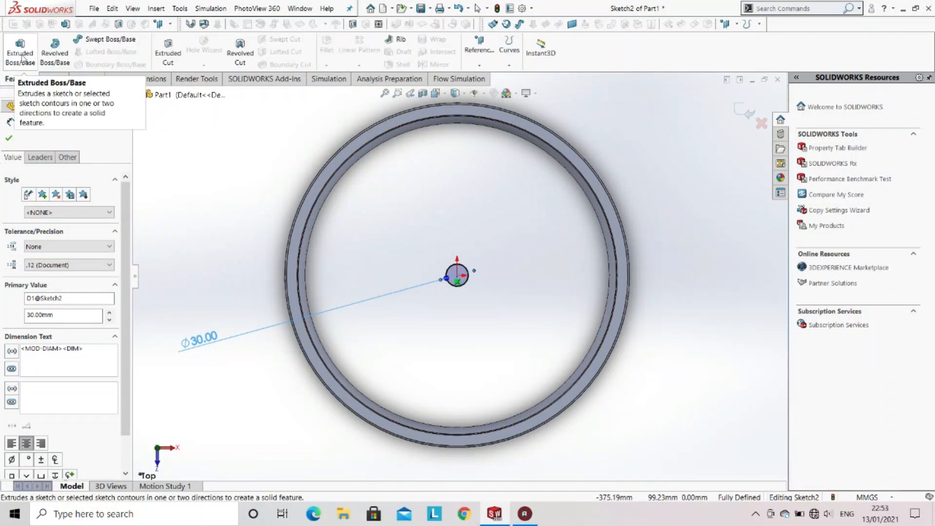
{"action": "left_click", "coordinate": [22, 58]}
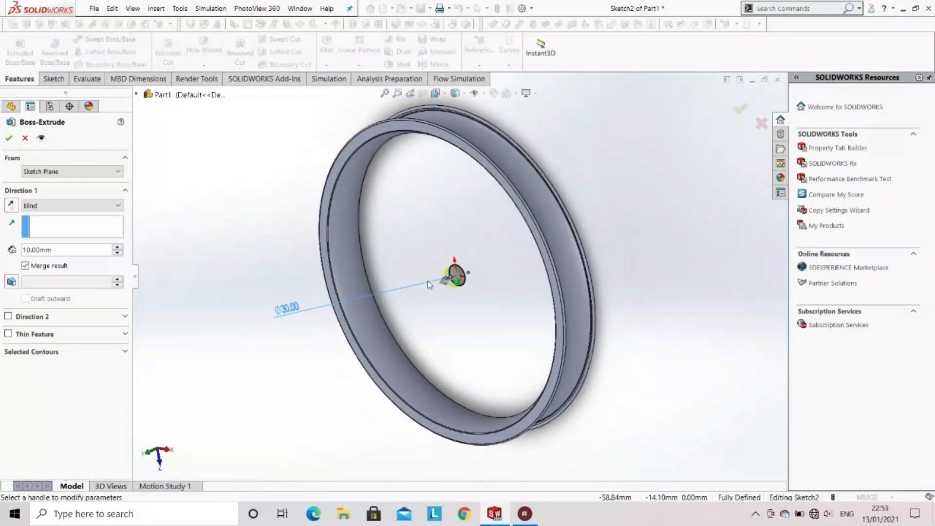
{"action": "left_click", "coordinate": [58, 208]}
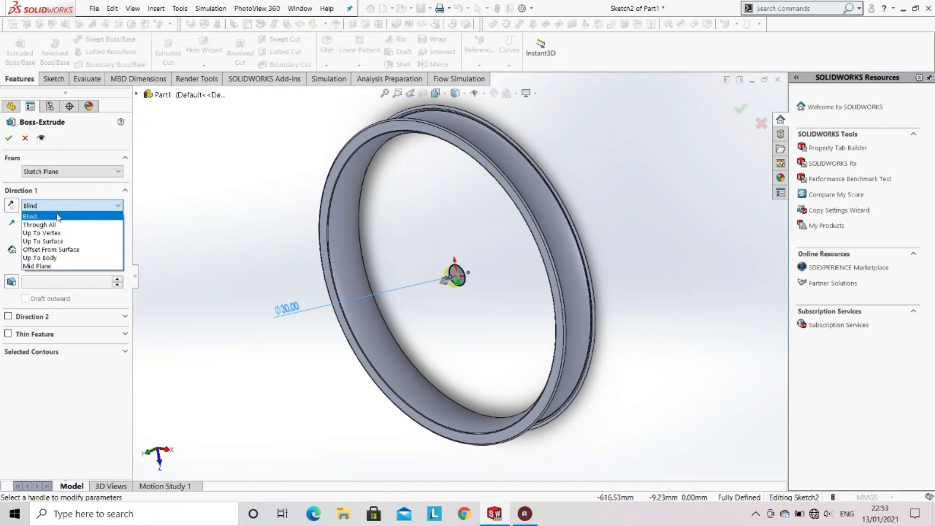
{"action": "left_click", "coordinate": [57, 266]}
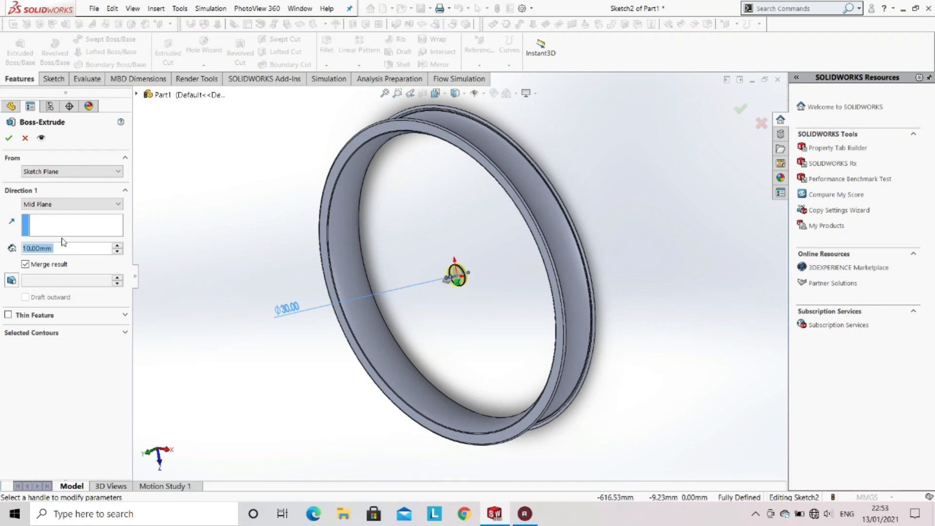
{"action": "type", "text": "70"}
{"action": "key", "text": "Return"}
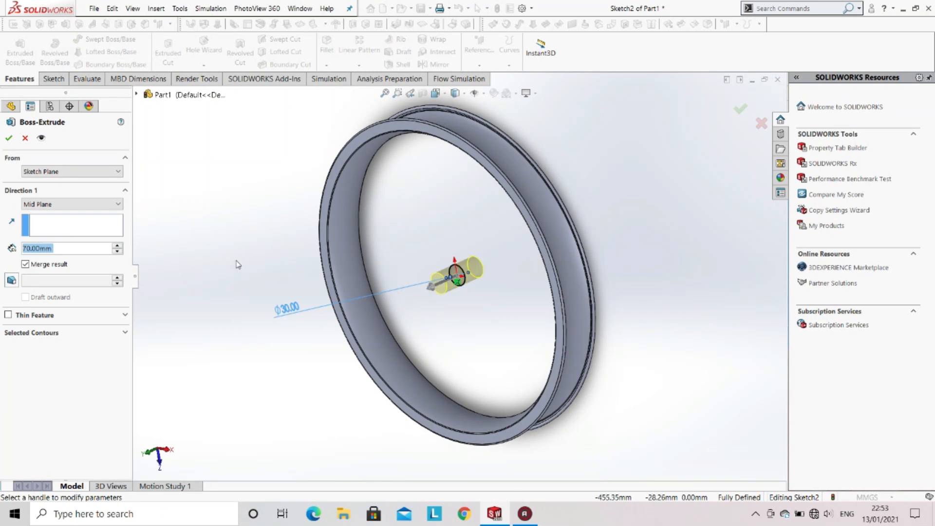
Step: Set the hub extrusion's depth to 75 mm and apply the extrusion
{"action": "middle_click_drag", "start_coordinate": [236, 263], "coordinate": [446, 297]}
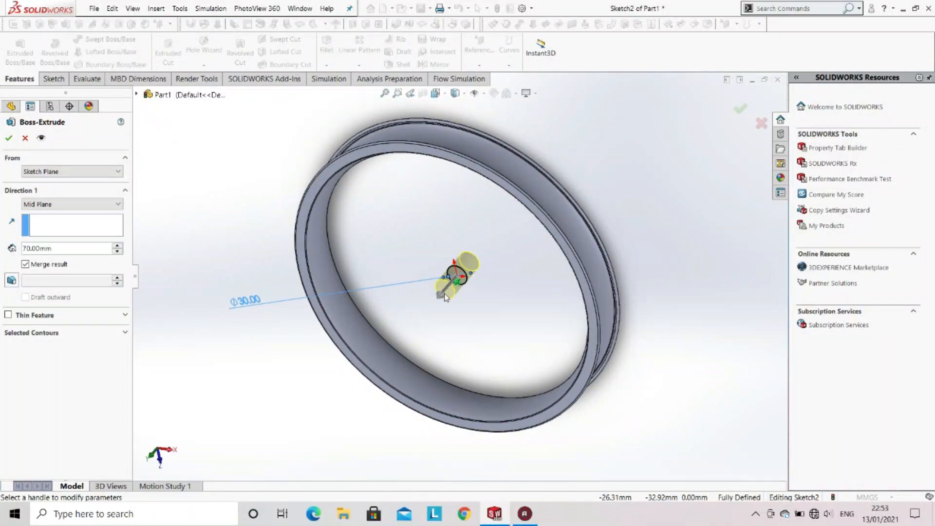
{"action": "left_click", "coordinate": [49, 248]}
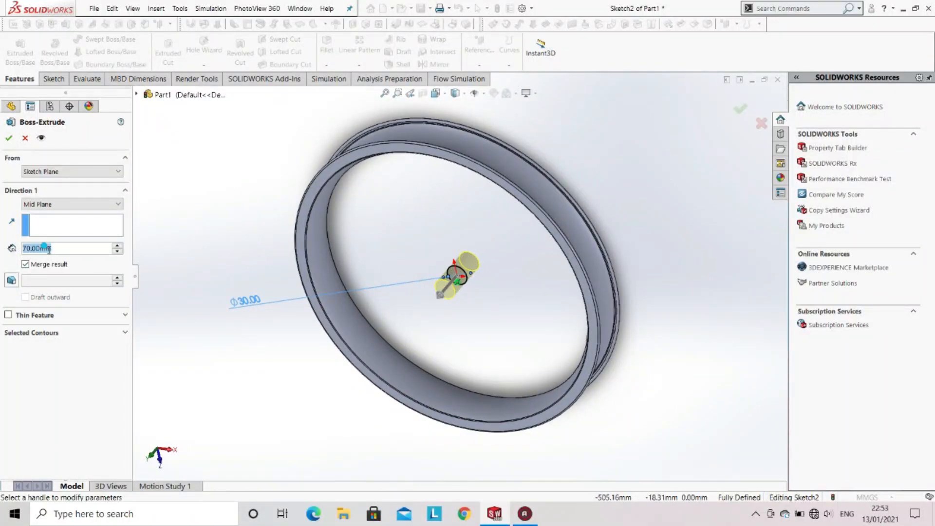
{"action": "type", "text": "75"}
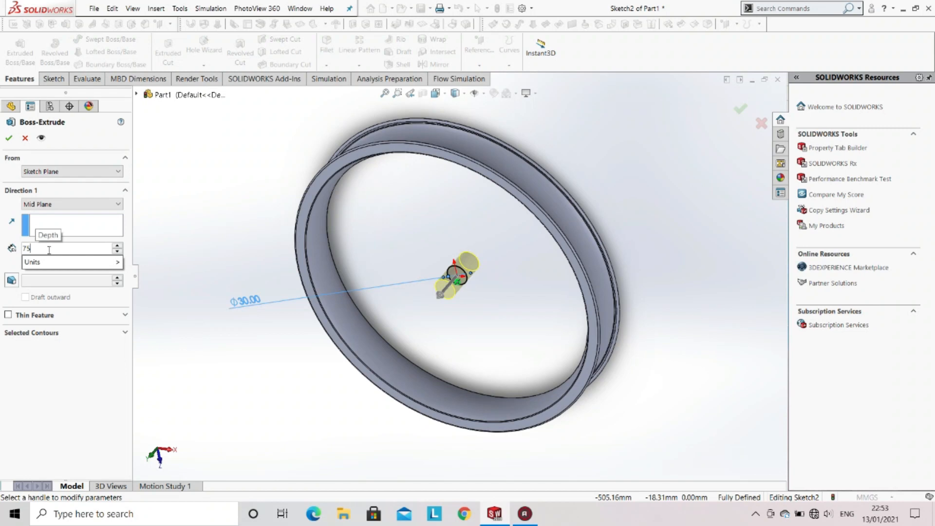
{"action": "key", "text": "Return"}
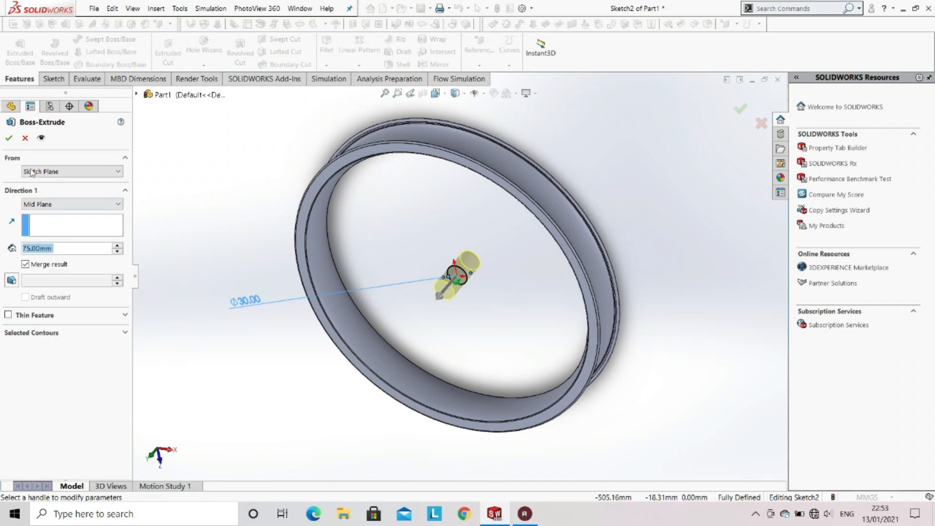
{"action": "left_click", "coordinate": [9, 138]}
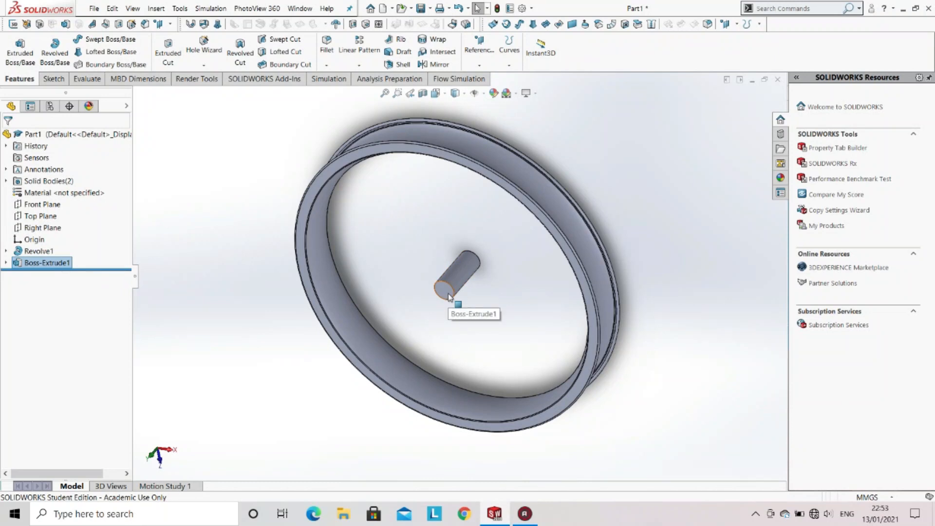
Step: Start a sketch on the Top Plane, viewed normal, and draw a circle of about 104 mm diameter centered on the origin
{"action": "left_click", "coordinate": [39, 217]}
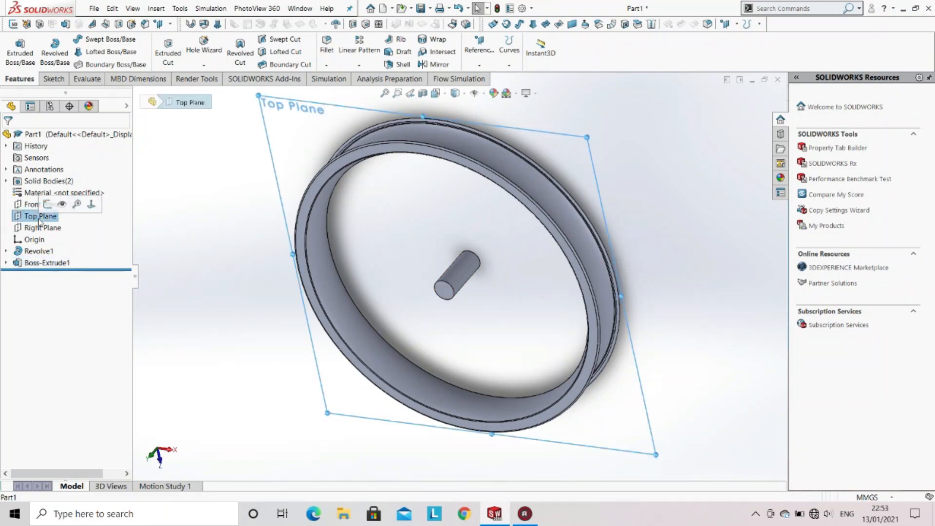
{"action": "left_click", "coordinate": [48, 205]}
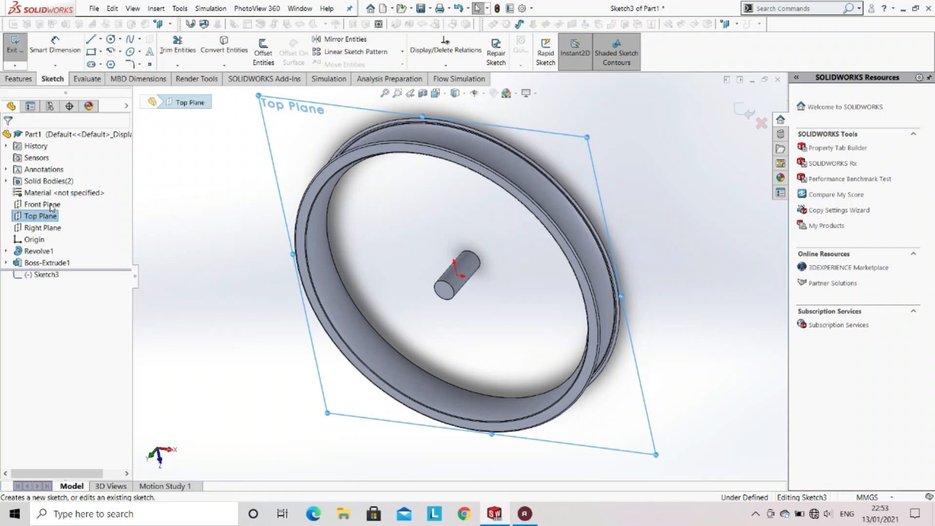
{"action": "left_click", "coordinate": [440, 93]}
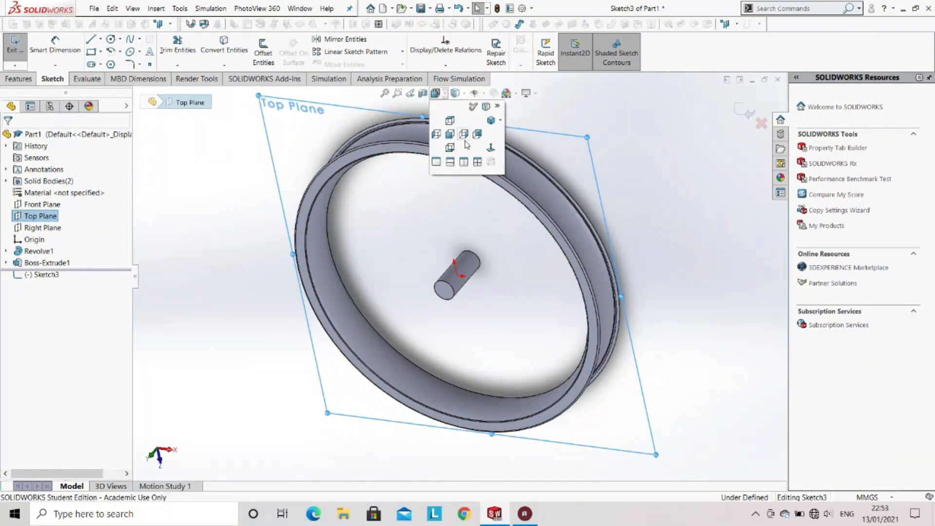
{"action": "left_click", "coordinate": [491, 149]}
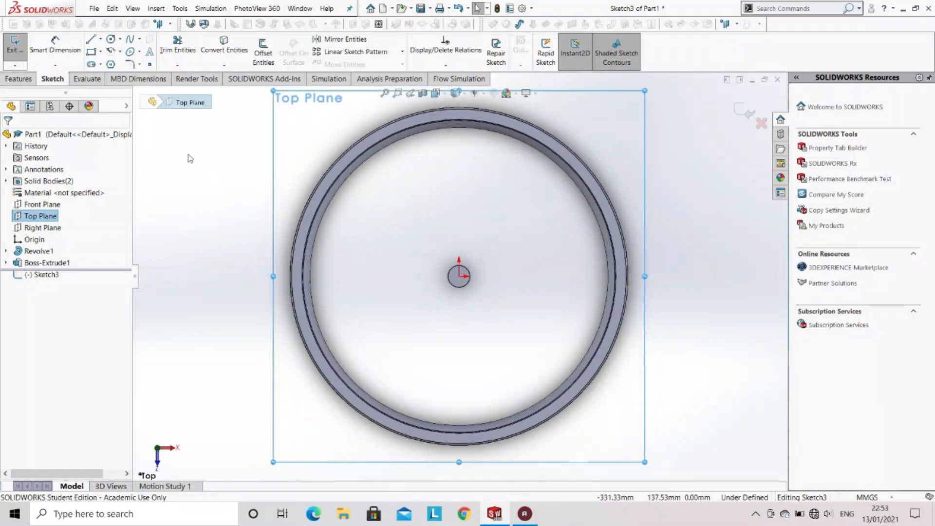
{"action": "left_click", "coordinate": [112, 40]}
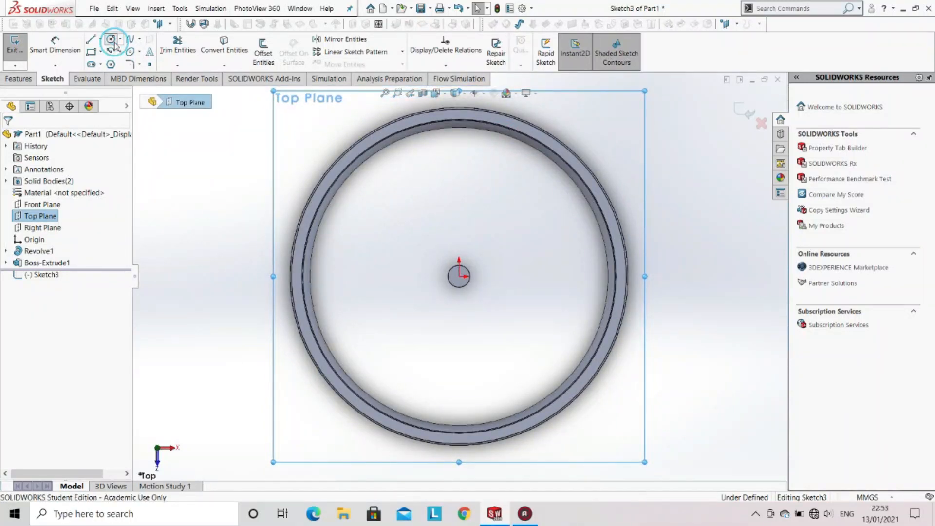
{"action": "left_click", "coordinate": [459, 277]}
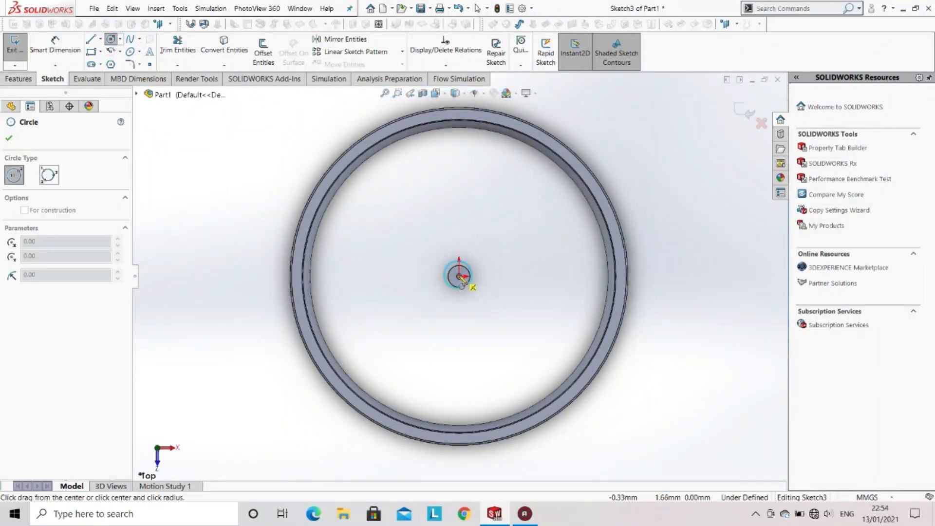
{"action": "left_click", "coordinate": [476, 310]}
Step: Dimension the new circle's diameter and set it to 62 mm
{"action": "left_click", "coordinate": [55, 48]}
{"action": "left_click", "coordinate": [422, 297]}
{"action": "left_click", "coordinate": [383, 303]}
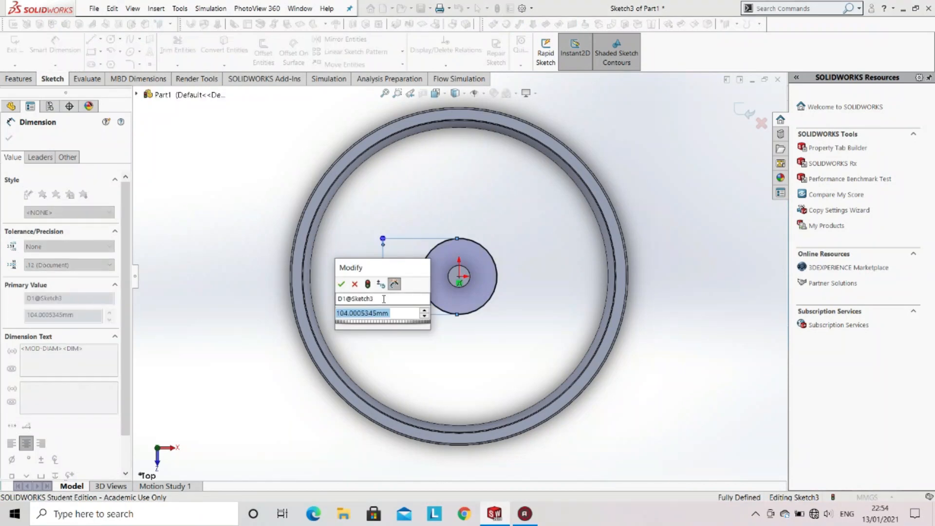
{"action": "type", "text": "62"}
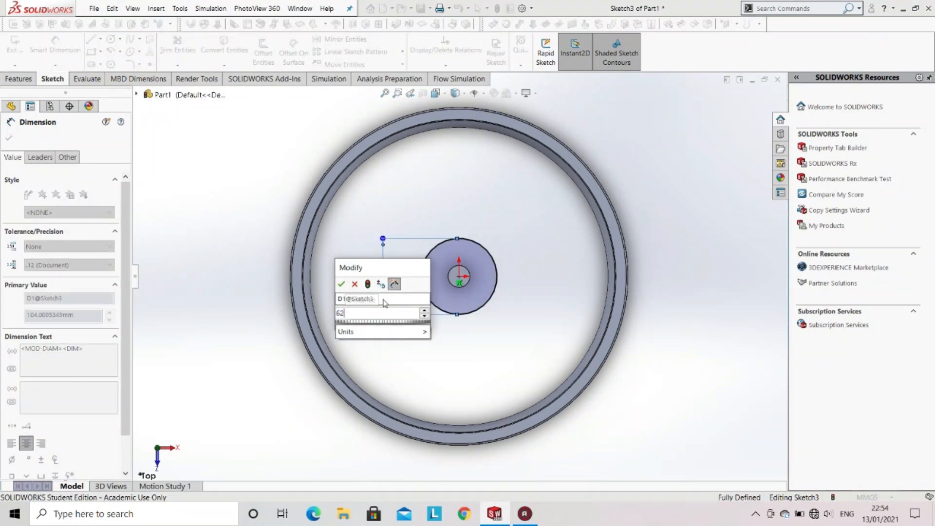
{"action": "key", "text": "Return"}
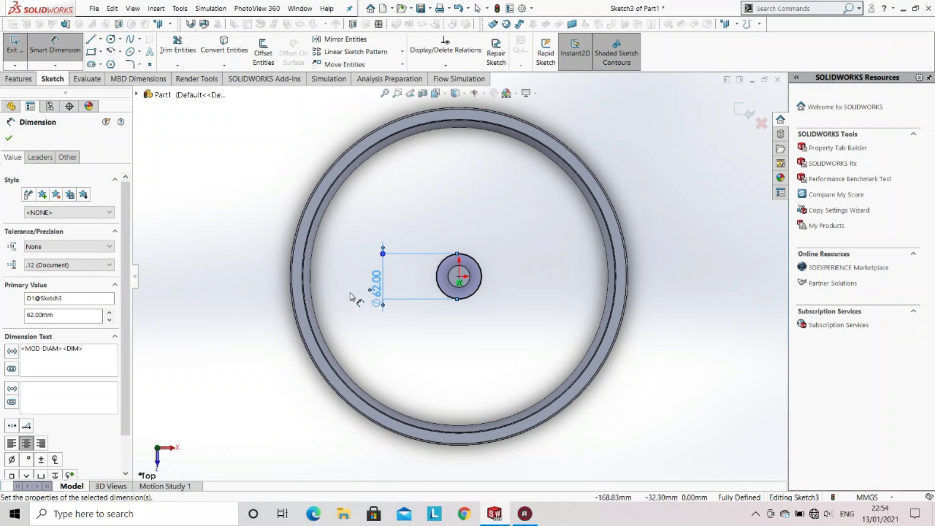
Step: Change the circle's diameter dimension to 63 mm
{"action": "double_click", "coordinate": [376, 285]}
{"action": "type", "text": "63"}
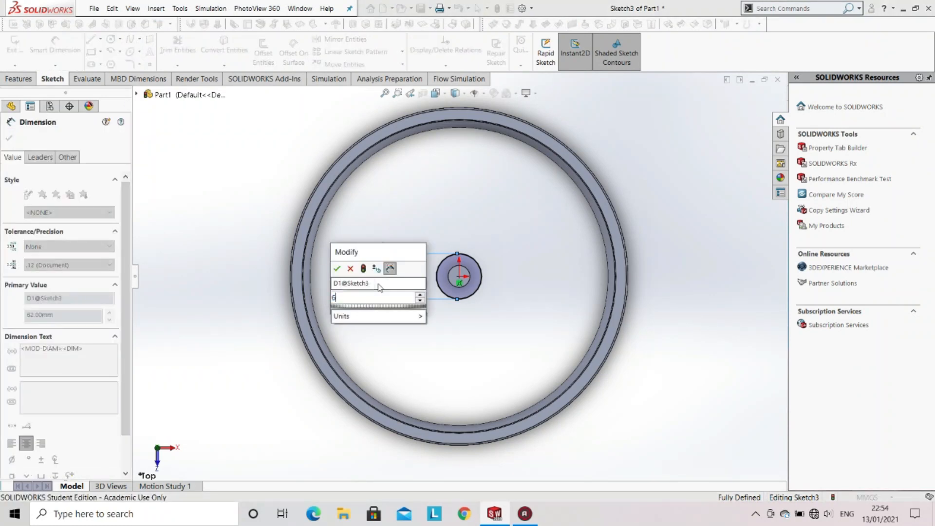
{"action": "key", "text": "Return"}
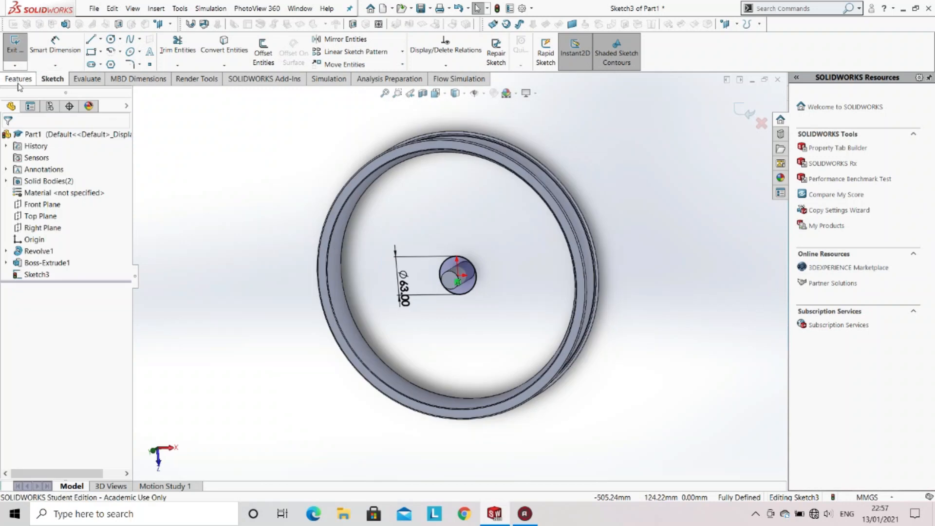
Step: Set up a boss extrusion of the 63 mm circle starting at a 30 mm offset from the sketch plane
{"action": "left_click", "coordinate": [18, 81]}
{"action": "left_click", "coordinate": [26, 54]}
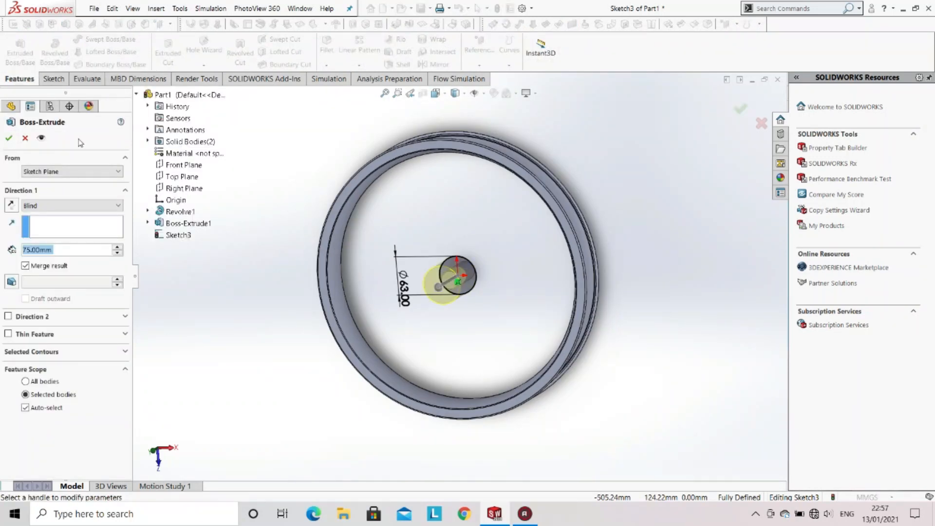
{"action": "left_click", "coordinate": [72, 171]}
{"action": "left_click", "coordinate": [61, 203]}
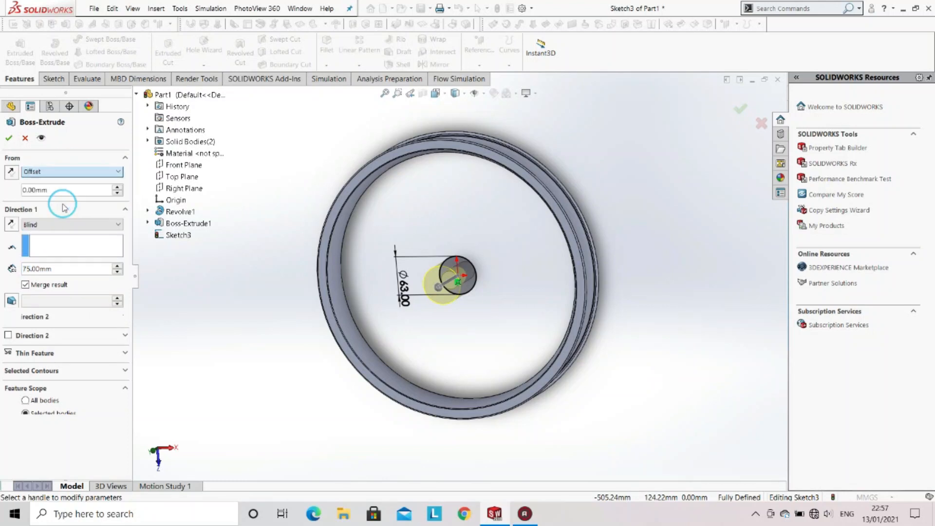
{"action": "left_click", "coordinate": [63, 194]}
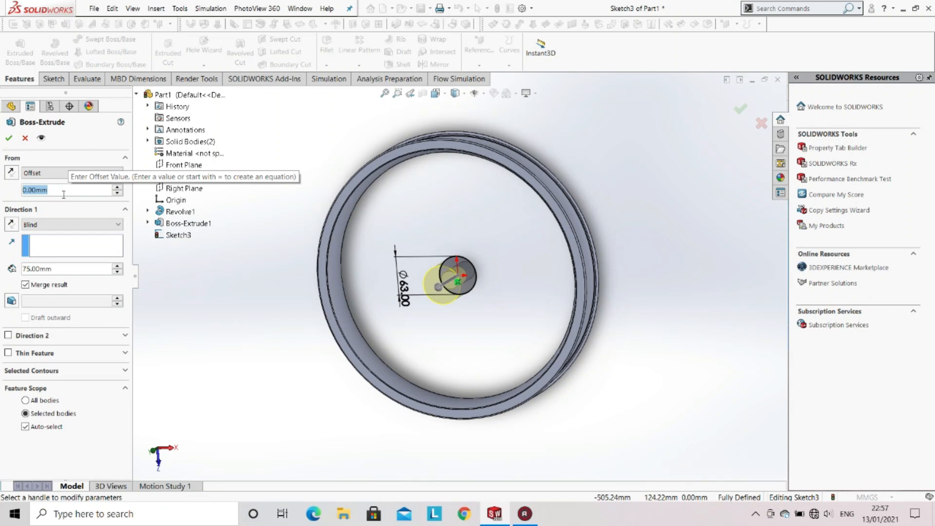
{"action": "type", "text": "30"}
{"action": "key", "text": "Return"}
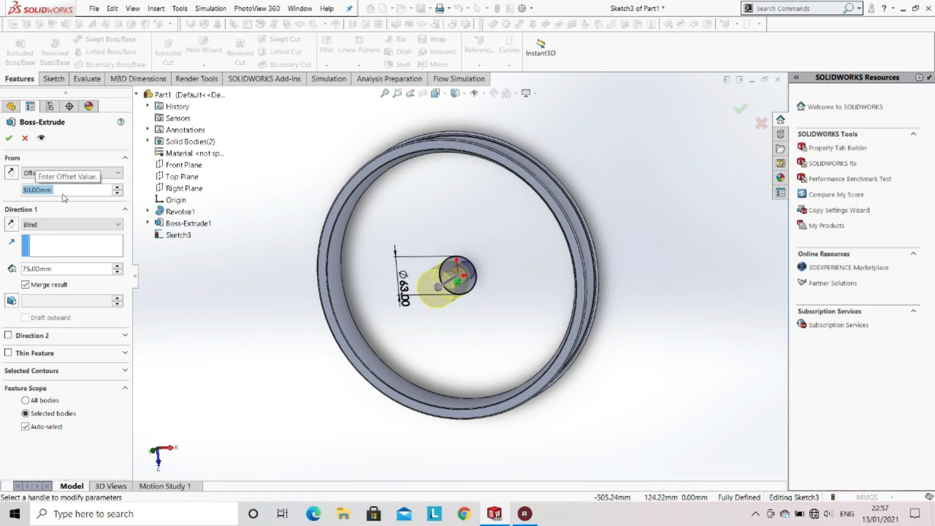
Step: Set the blind depth of the offset disc extrusion to 5 mm and inspect its preview on the hub
{"action": "left_click", "coordinate": [50, 268]}
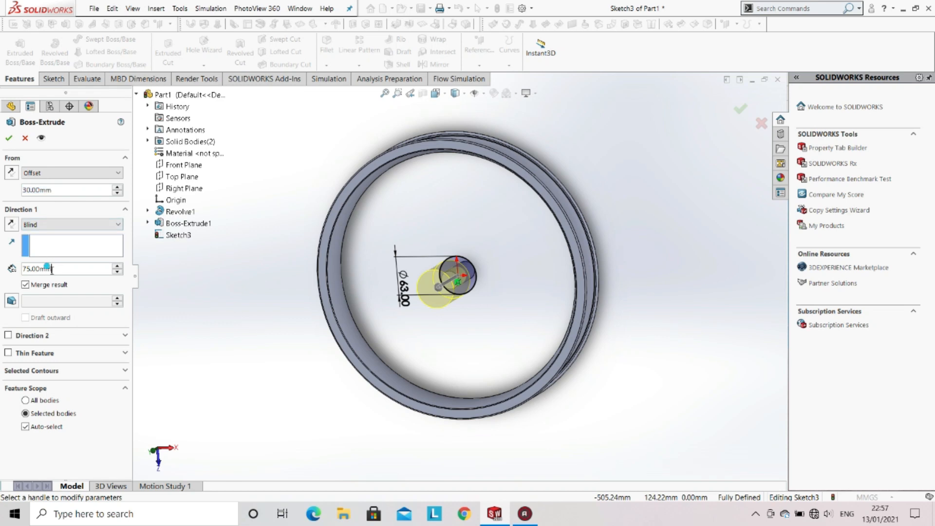
{"action": "type", "text": "5"}
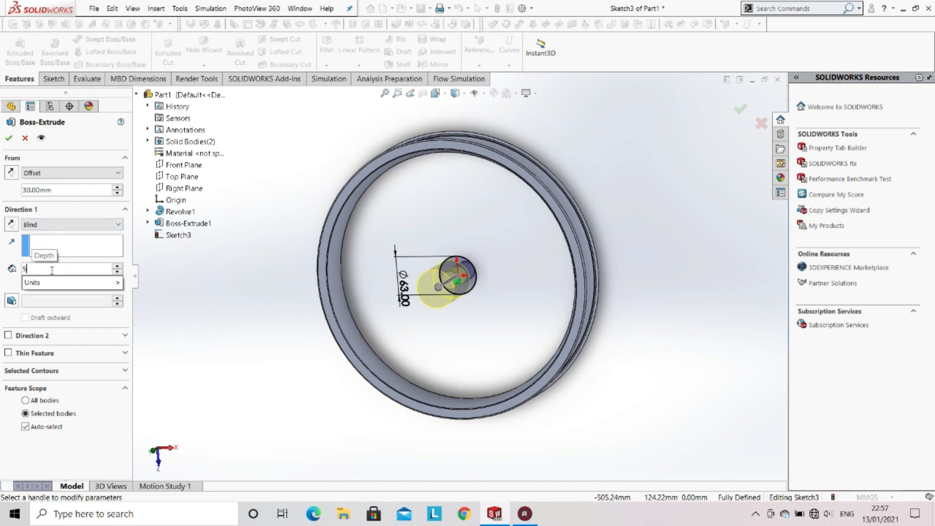
{"action": "key", "text": "Return"}
{"action": "middle_click_drag", "start_coordinate": [462, 254], "coordinate": [445, 293]}
{"action": "scroll", "coordinate": [445, 292], "scroll_direction": "down", "scroll_amount": 3}
{"action": "scroll", "coordinate": [444, 290], "scroll_direction": "down", "scroll_amount": 3}
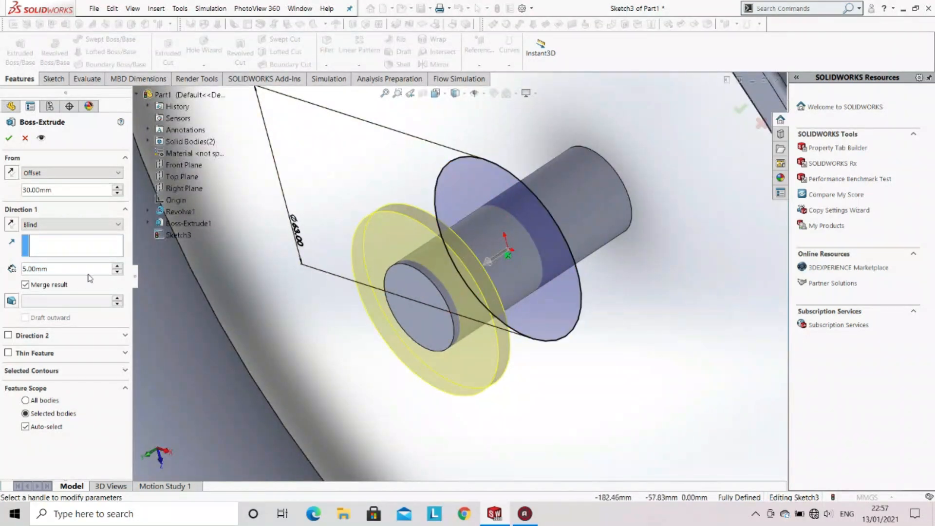
Step: Try the reversed direction for the disc extrusion, restore the original direction and apply the extrusion
{"action": "left_click", "coordinate": [16, 229]}
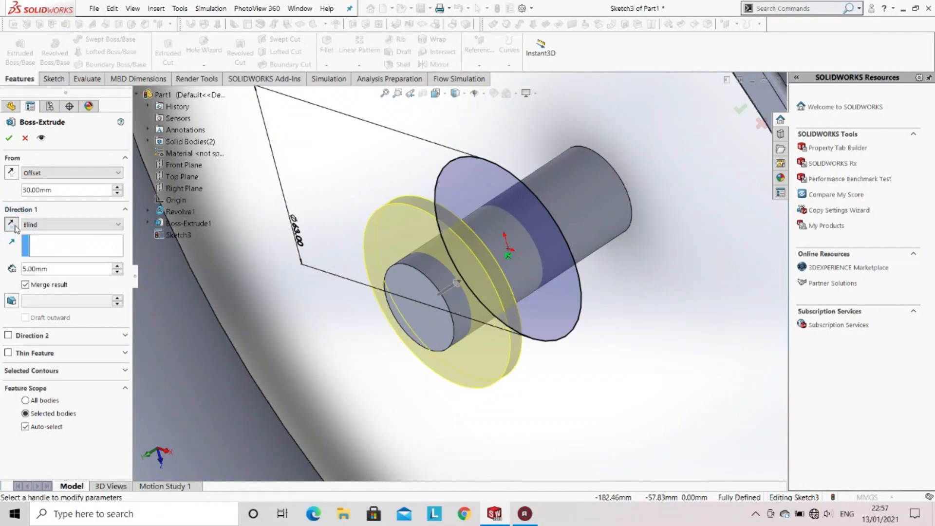
{"action": "scroll", "coordinate": [492, 253], "scroll_direction": "up", "scroll_amount": 5}
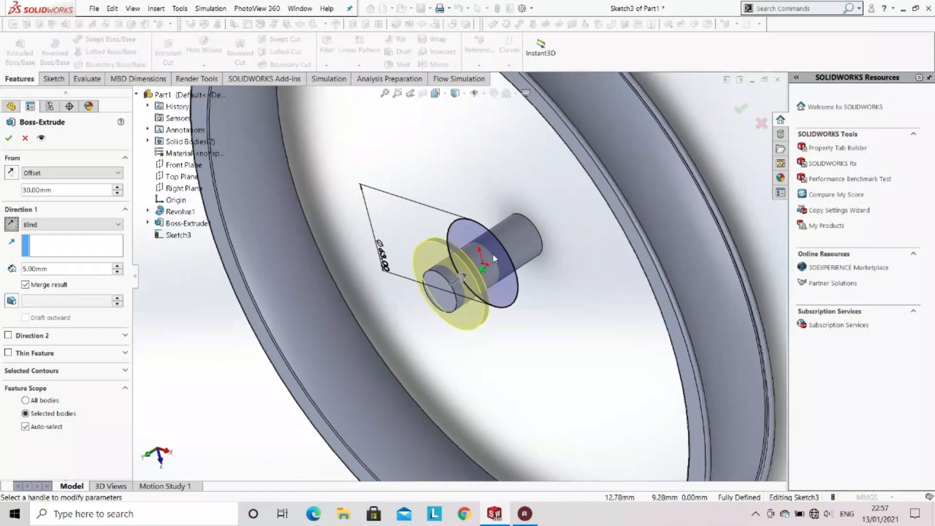
{"action": "scroll", "coordinate": [507, 257], "scroll_direction": "up", "scroll_amount": 5}
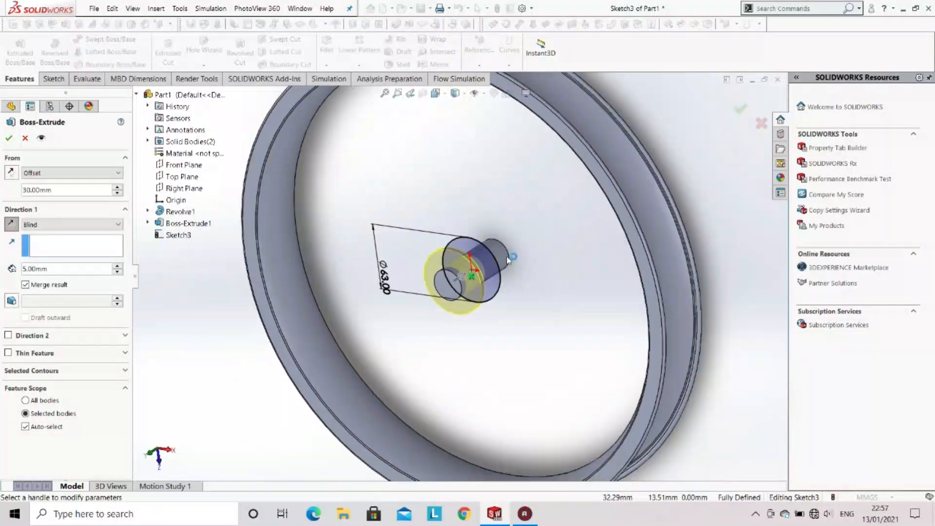
{"action": "mouse_move", "coordinate": [506, 256]}
{"action": "middle_mouse_down"}
{"action": "mouse_move", "coordinate": [458, 278]}
{"action": "mouse_move", "coordinate": [473, 277]}
{"action": "middle_mouse_up"}
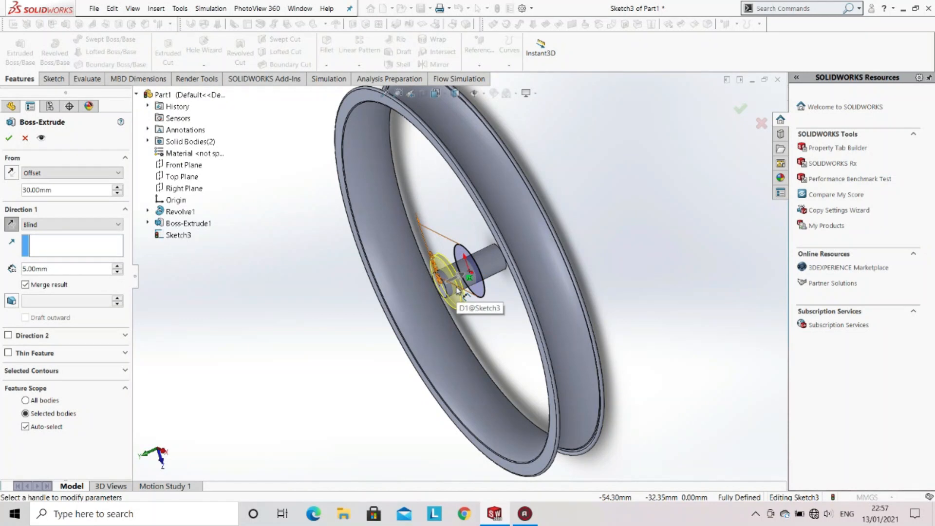
{"action": "middle_click_drag", "start_coordinate": [382, 287], "coordinate": [407, 276]}
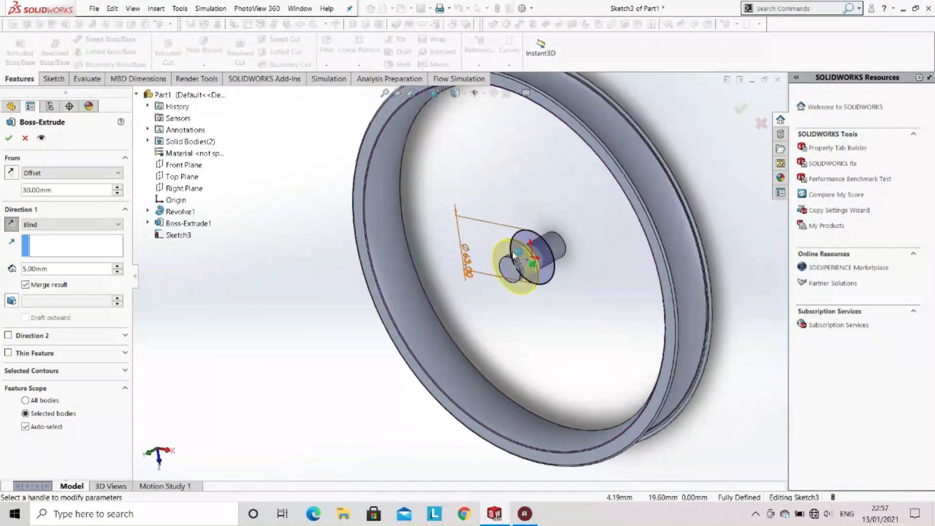
{"action": "scroll", "coordinate": [515, 249], "scroll_direction": "up", "scroll_amount": 3}
{"action": "scroll", "coordinate": [517, 250], "scroll_direction": "down", "scroll_amount": 3}
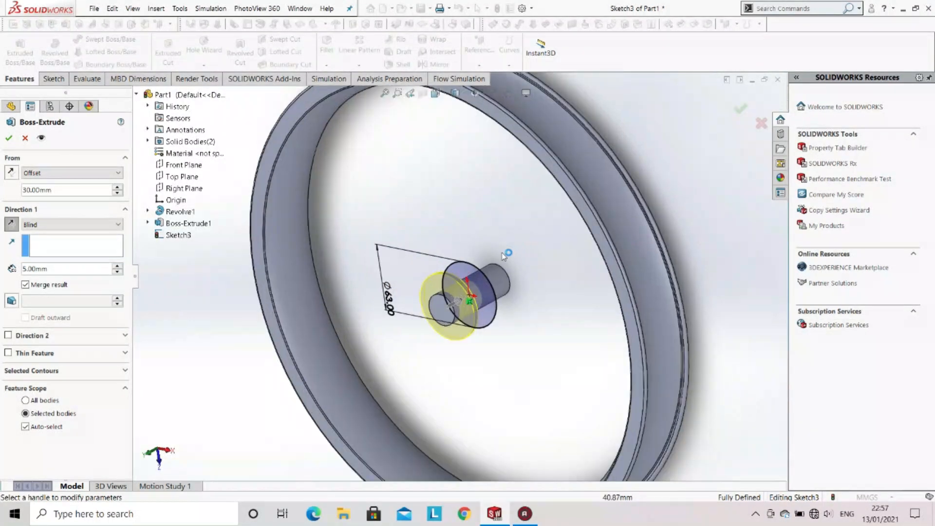
{"action": "left_click", "coordinate": [16, 227]}
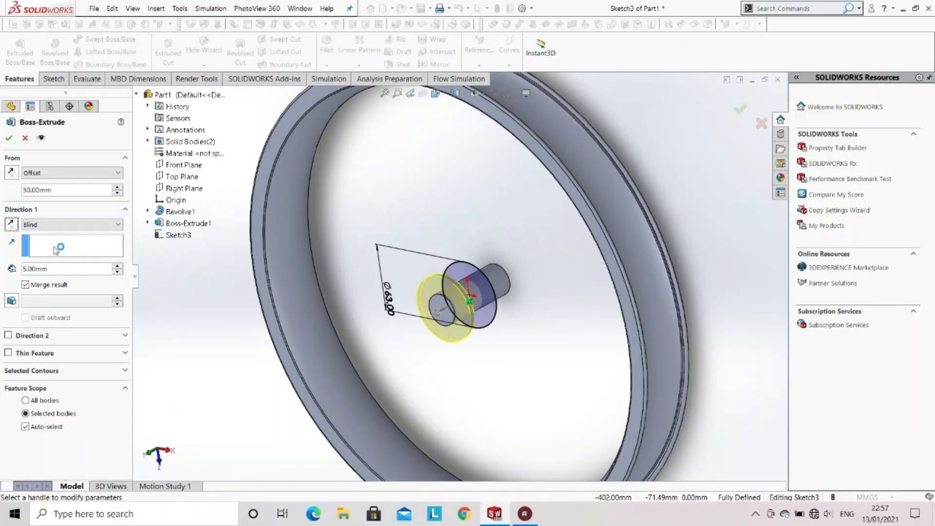
{"action": "left_click", "coordinate": [10, 140]}
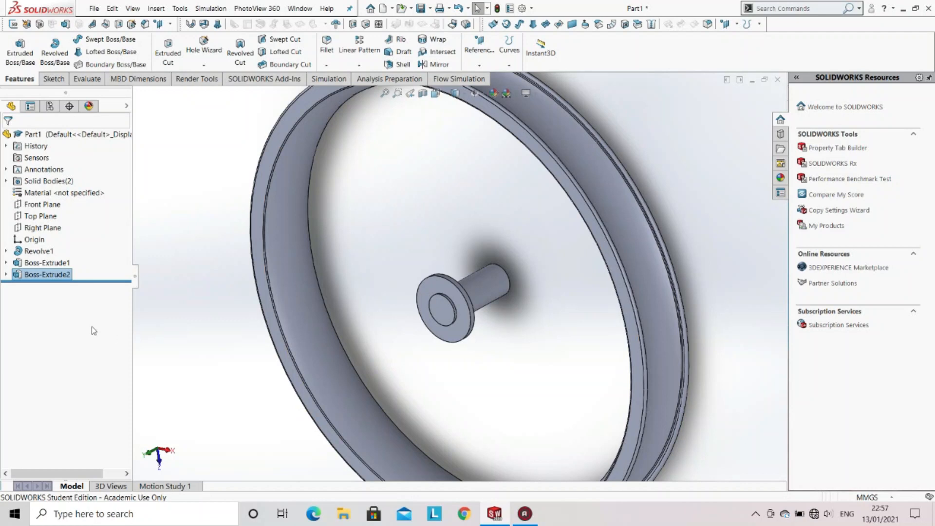
Step: Edit the central hub cylinder's extrusion and set its mid-plane depth to 85 mm
{"action": "left_click", "coordinate": [42, 263]}
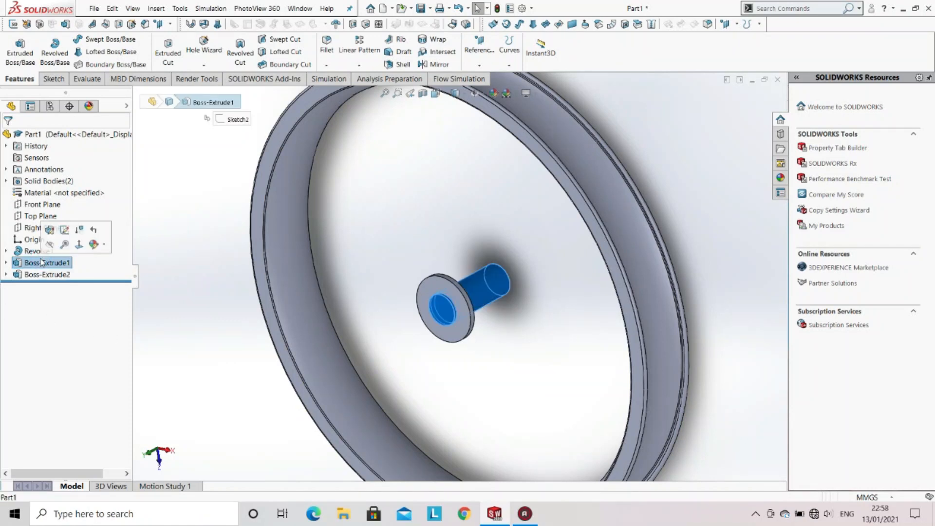
{"action": "left_click", "coordinate": [50, 229]}
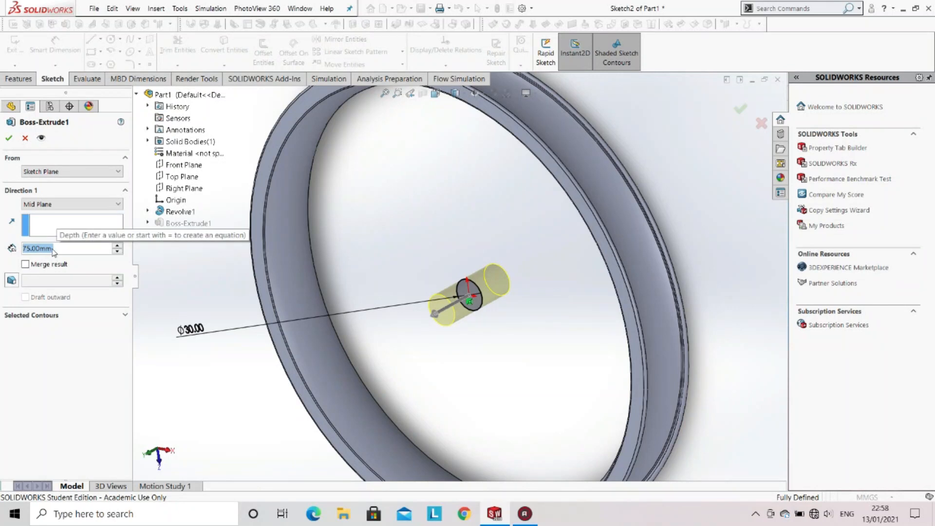
{"action": "scroll", "coordinate": [54, 250], "scroll_direction": "up", "scroll_amount": 1}
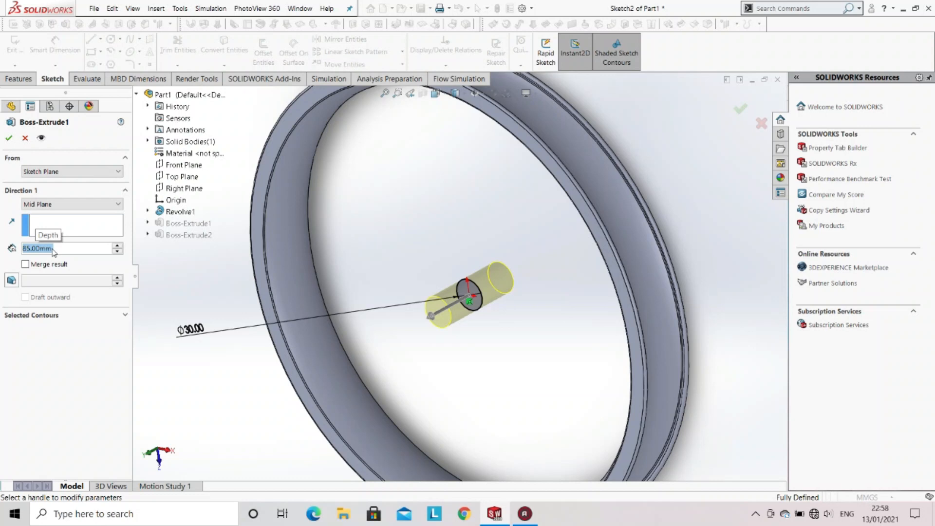
{"action": "left_click", "coordinate": [9, 138]}
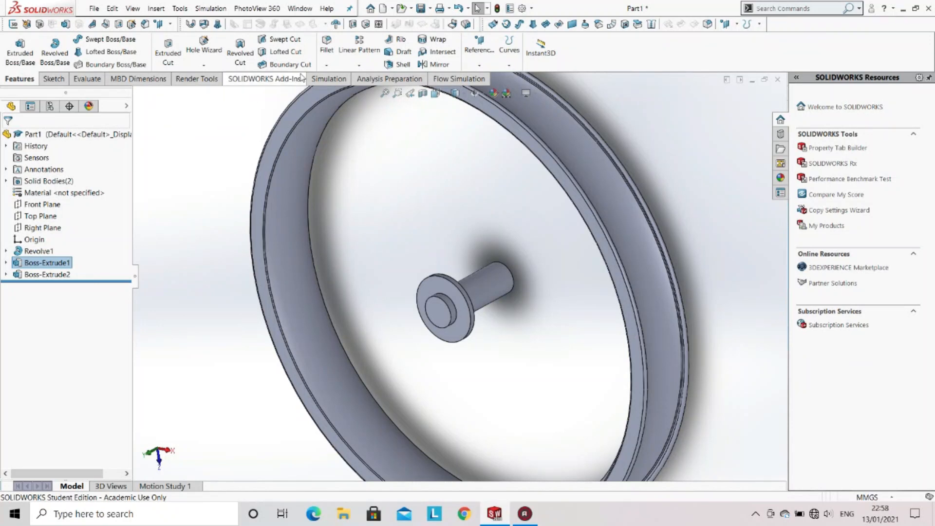
Step: Mirror the flange disc about the Top Plane, replacing the preselected hub cylinder as the feature to mirror
{"action": "left_click", "coordinate": [434, 65]}
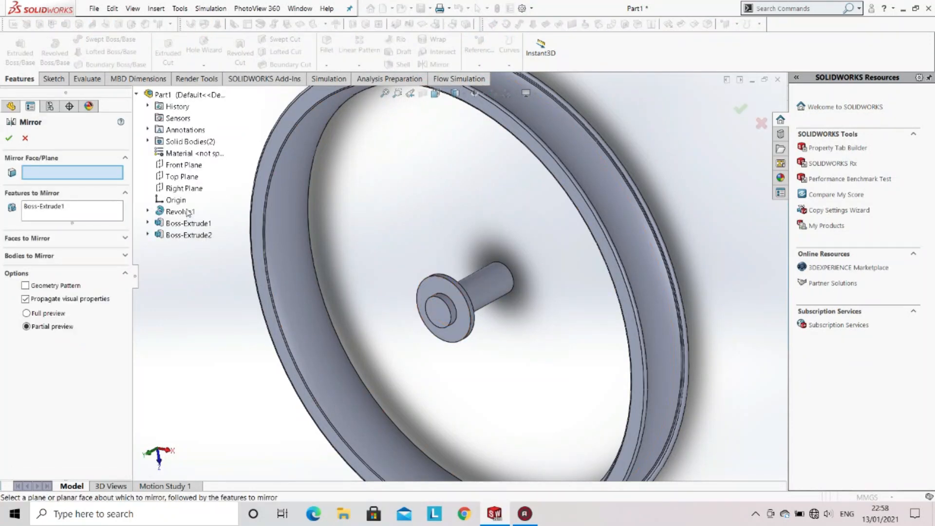
{"action": "left_click", "coordinate": [188, 178]}
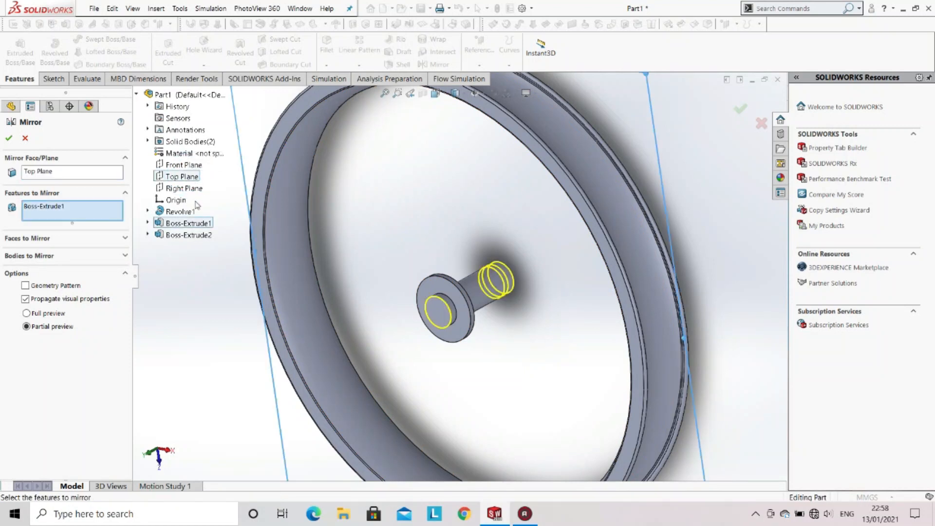
{"action": "left_click", "coordinate": [58, 207]}
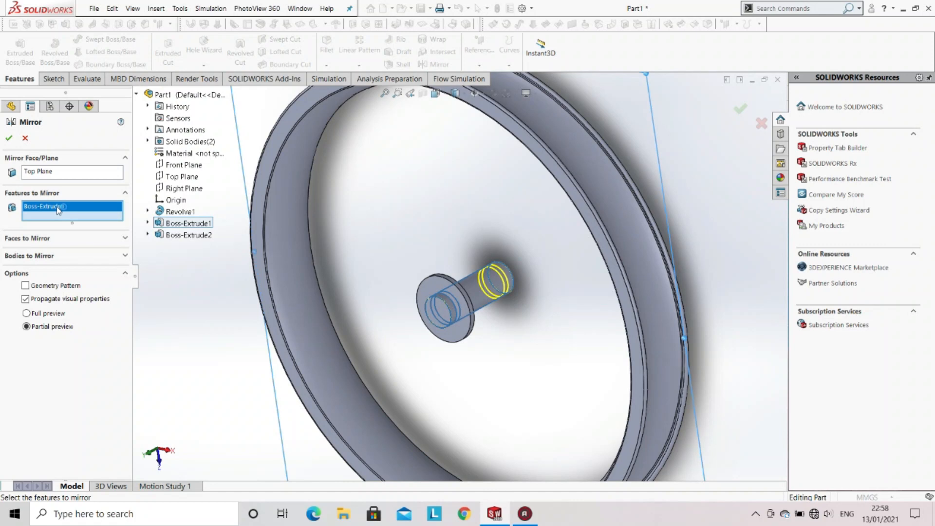
{"action": "right_click", "coordinate": [58, 209]}
{"action": "left_click", "coordinate": [77, 224]}
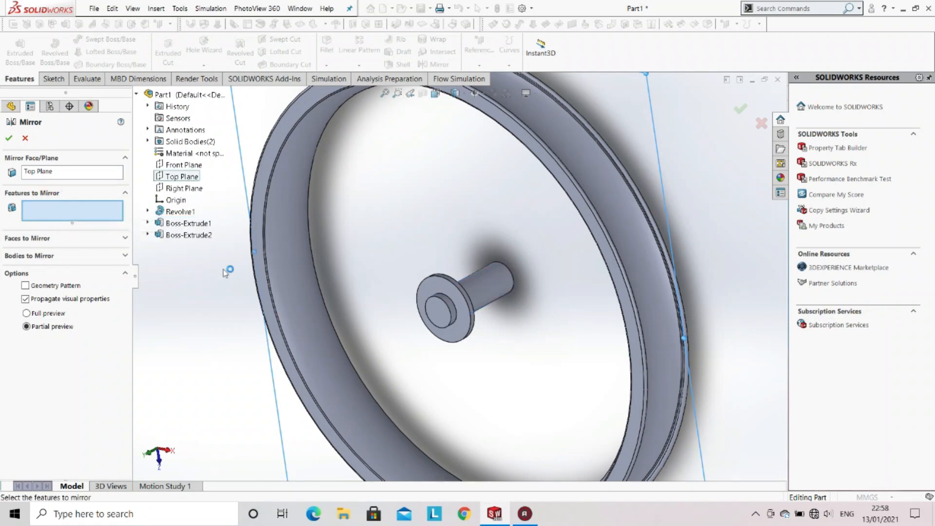
{"action": "left_click", "coordinate": [431, 293]}
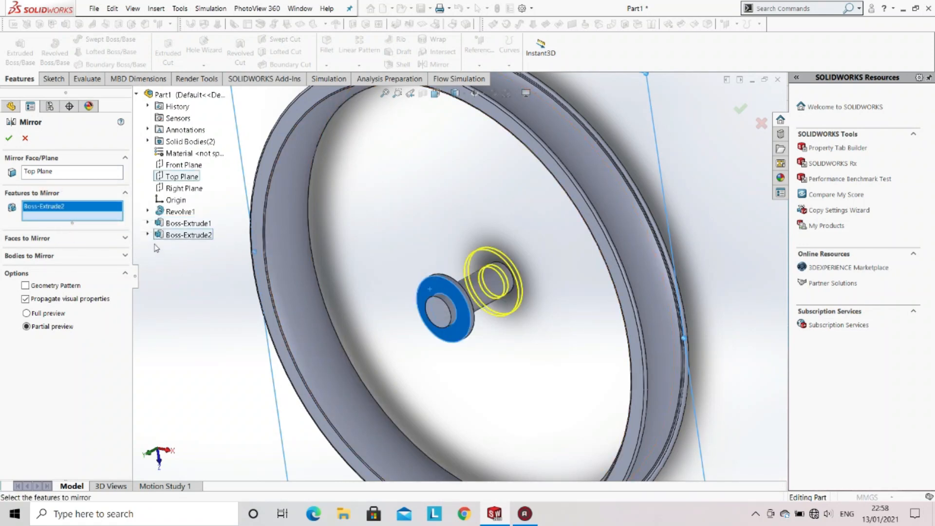
{"action": "left_click", "coordinate": [8, 138]}
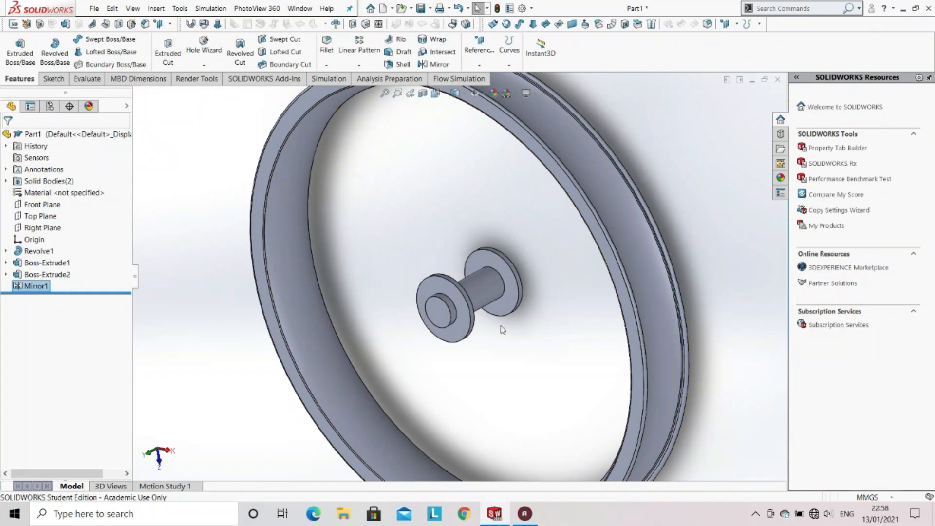
Step: Sketch a circle of about 204 mm radius on the Top Plane, centred on the origin and reaching the rim's inner edge
{"action": "scroll", "coordinate": [502, 325], "scroll_direction": "up", "scroll_amount": 2}
{"action": "mouse_move", "coordinate": [505, 317]}
{"action": "middle_mouse_down"}
{"action": "mouse_move", "coordinate": [520, 282]}
{"action": "mouse_move", "coordinate": [585, 268]}
{"action": "mouse_move", "coordinate": [614, 305]}
{"action": "mouse_move", "coordinate": [604, 282]}
{"action": "mouse_move", "coordinate": [525, 281]}
{"action": "mouse_move", "coordinate": [507, 316]}
{"action": "middle_mouse_up"}
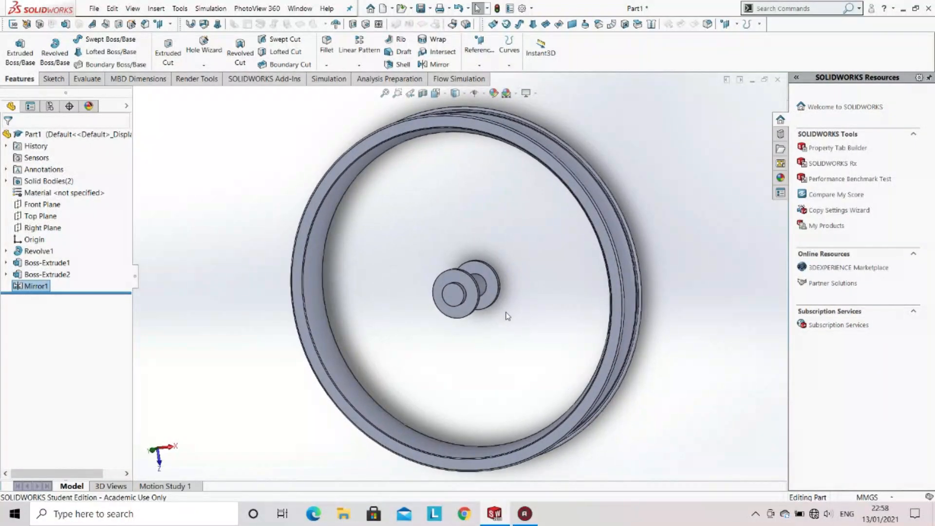
{"action": "left_click", "coordinate": [41, 218]}
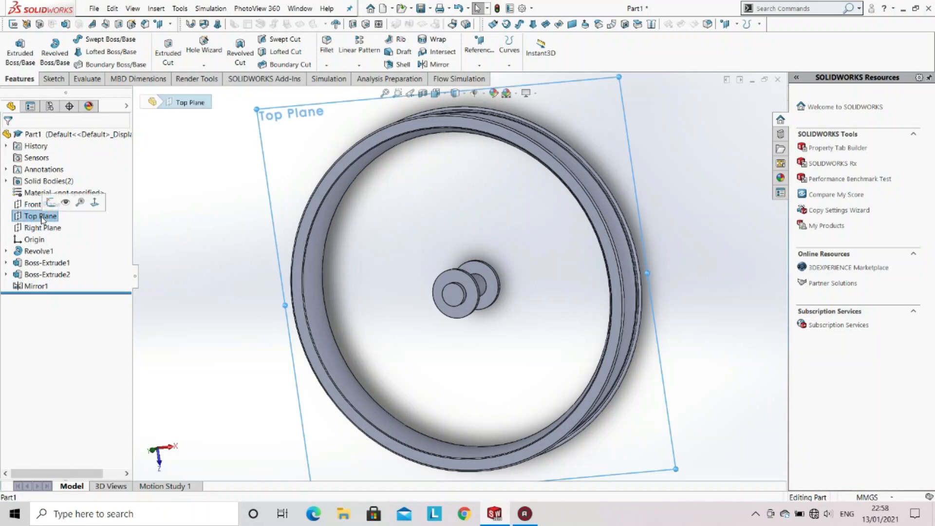
{"action": "left_click", "coordinate": [54, 79]}
{"action": "left_click", "coordinate": [15, 44]}
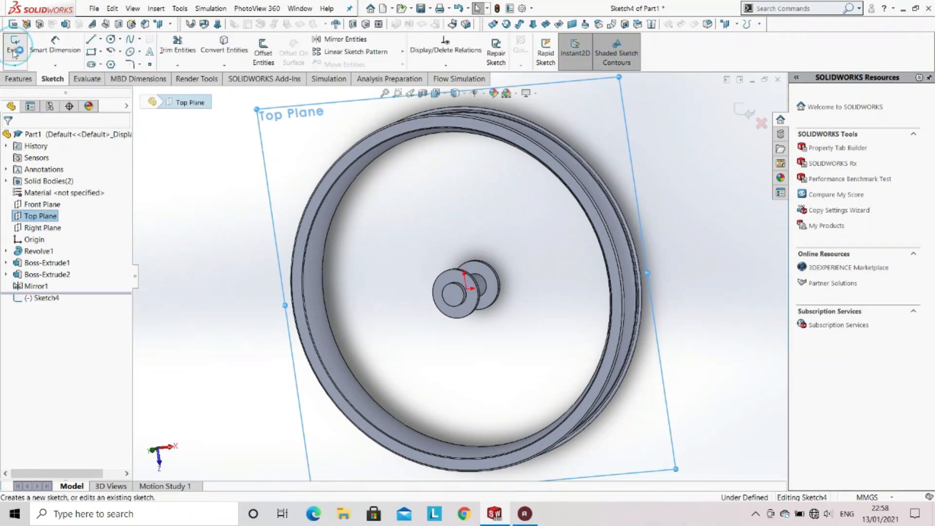
{"action": "left_click", "coordinate": [447, 96]}
{"action": "left_click", "coordinate": [487, 143]}
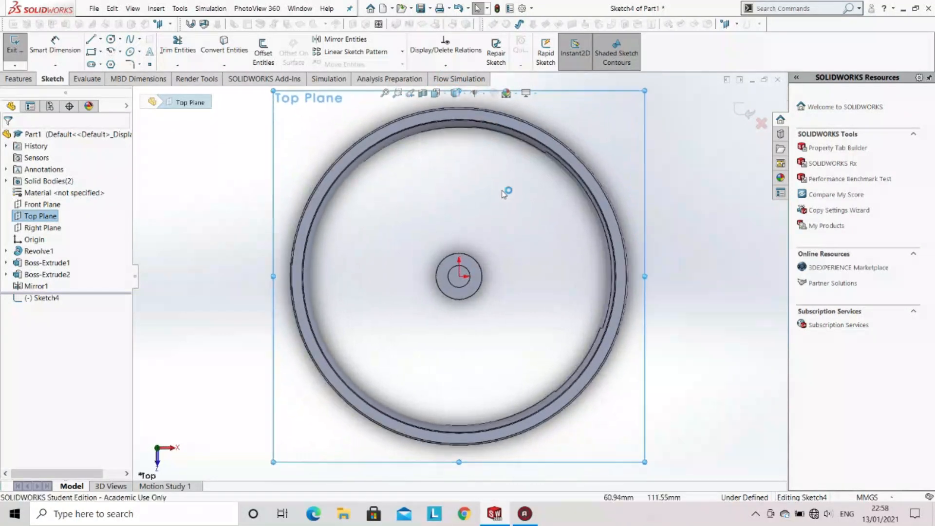
{"action": "left_click", "coordinate": [120, 40]}
{"action": "left_click", "coordinate": [120, 40]}
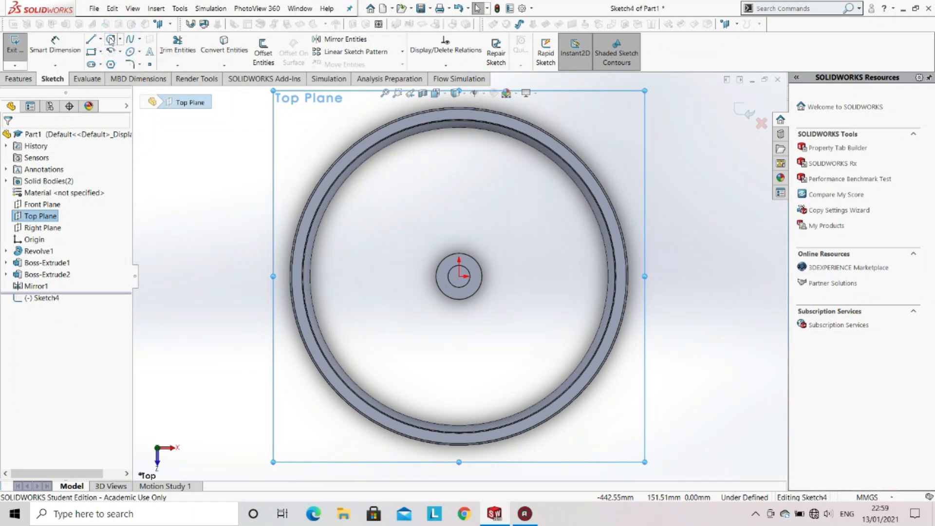
{"action": "left_click", "coordinate": [112, 41]}
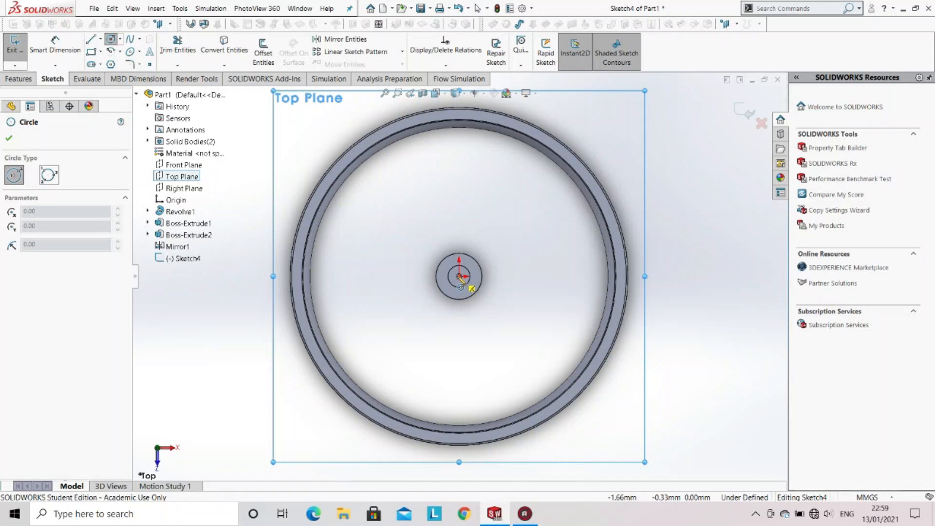
{"action": "left_click", "coordinate": [459, 277]}
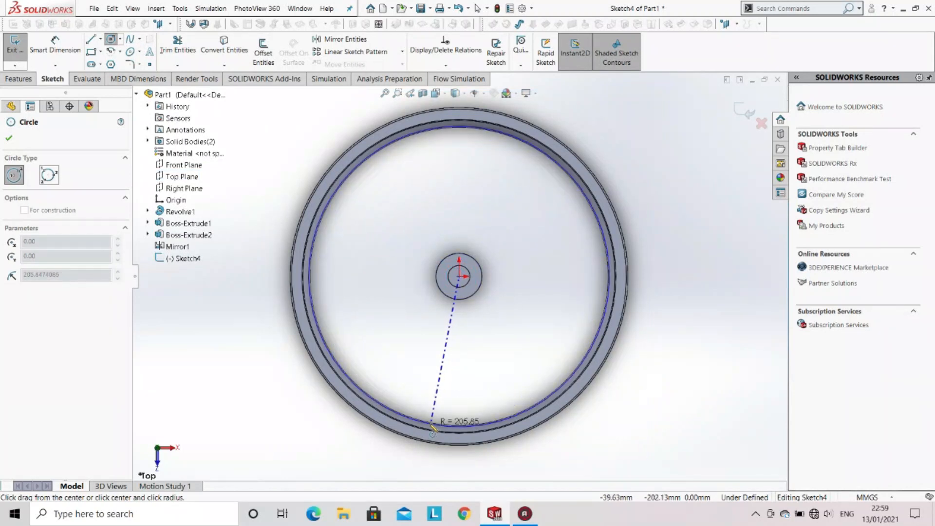
{"action": "left_click", "coordinate": [417, 419]}
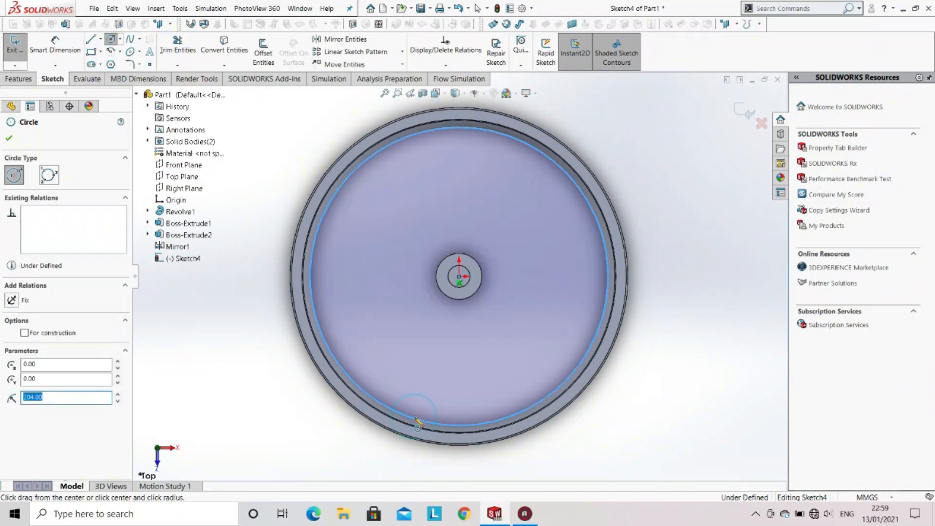
Step: Convert the large rim circle to construction geometry and close the sketch
{"action": "left_click", "coordinate": [23, 333]}
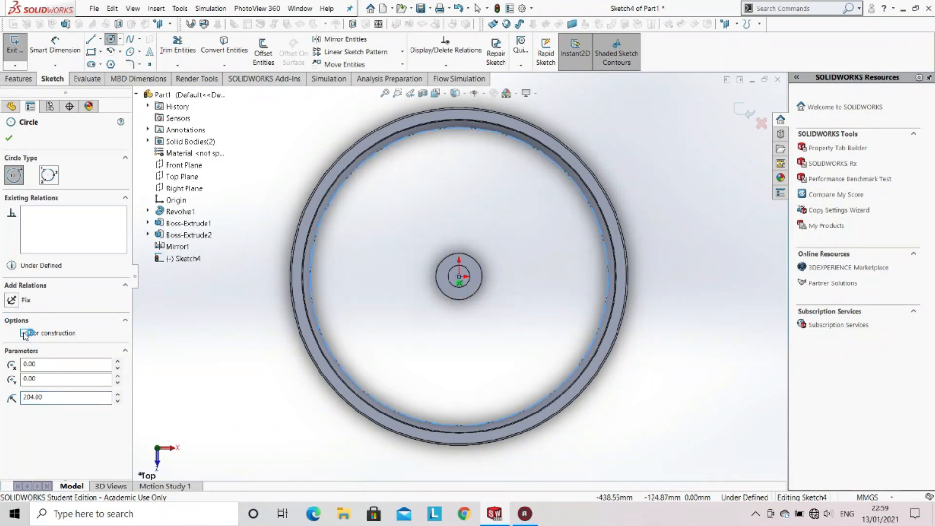
{"action": "left_click", "coordinate": [9, 138]}
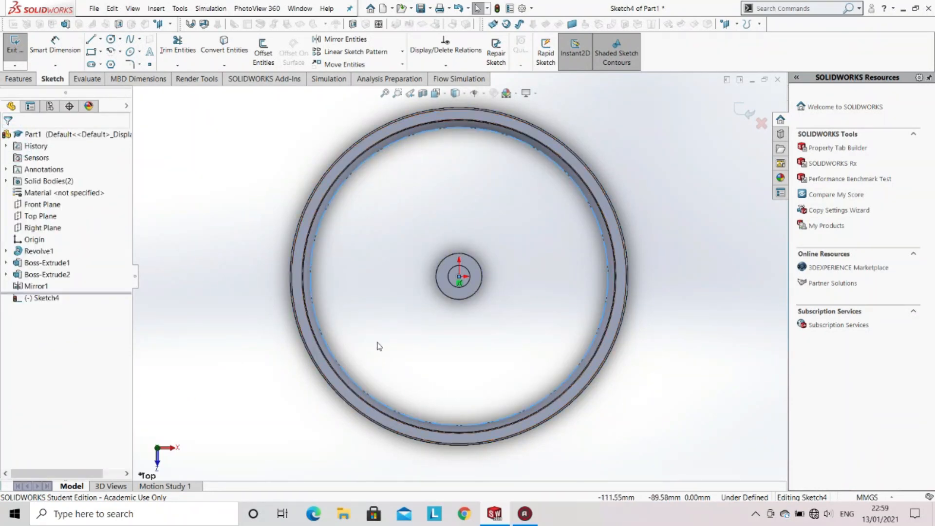
{"action": "left_click", "coordinate": [15, 44]}
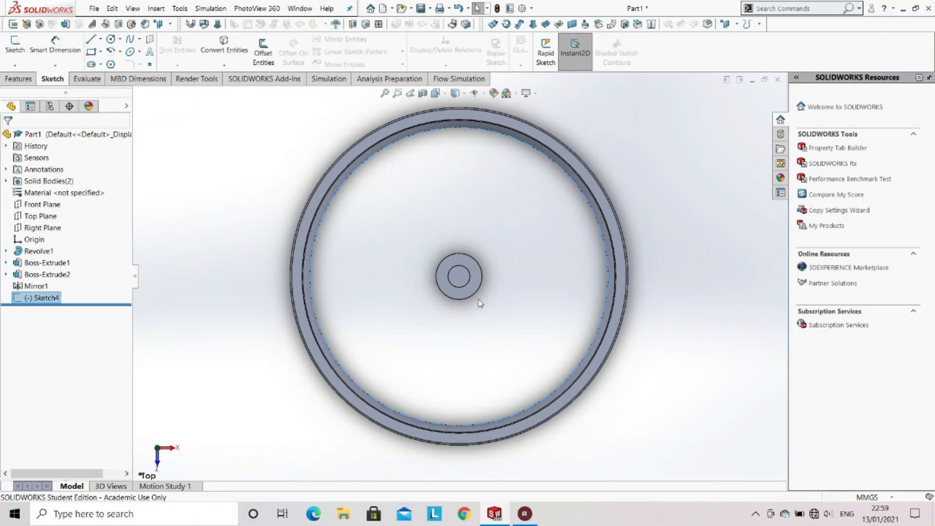
Step: Sketch a circle of about 23 mm radius centred on the origin on the inner face of the mirrored flange disc
{"action": "middle_click_drag", "start_coordinate": [470, 271], "coordinate": [480, 265]}
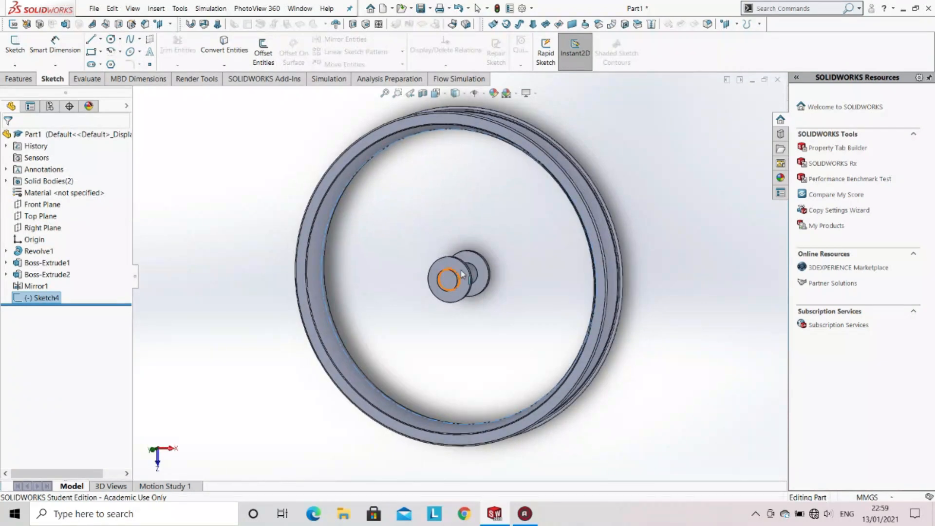
{"action": "left_click", "coordinate": [480, 265]}
{"action": "scroll", "coordinate": [482, 265], "scroll_direction": "down", "scroll_amount": 3}
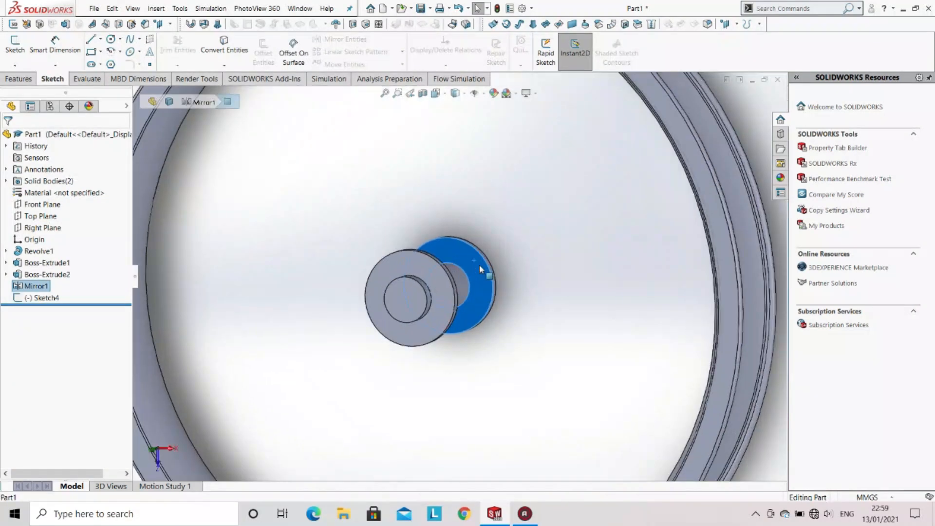
{"action": "left_click", "coordinate": [14, 45]}
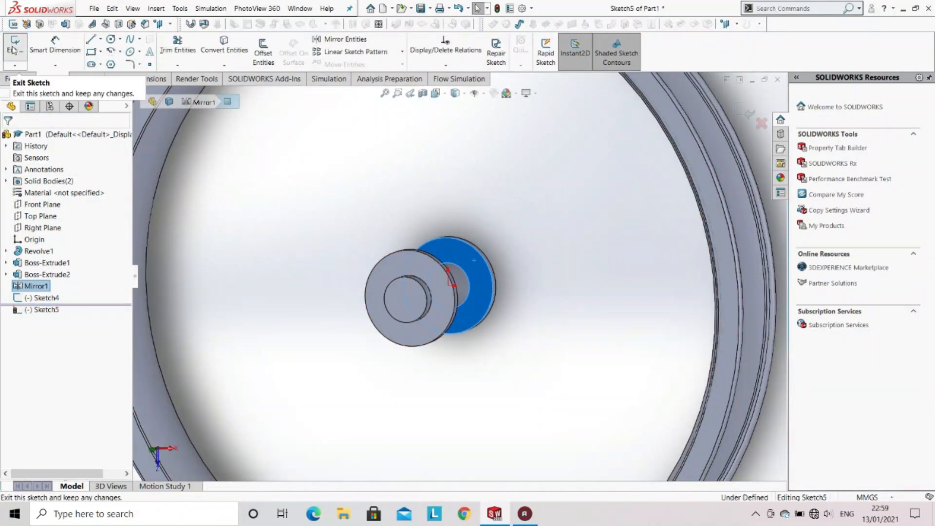
{"action": "left_click", "coordinate": [455, 93]}
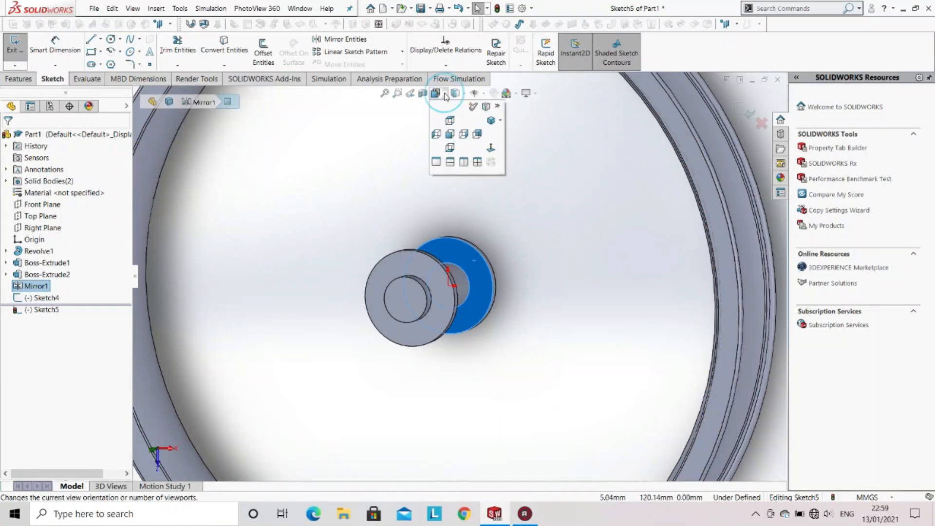
{"action": "left_click", "coordinate": [494, 152]}
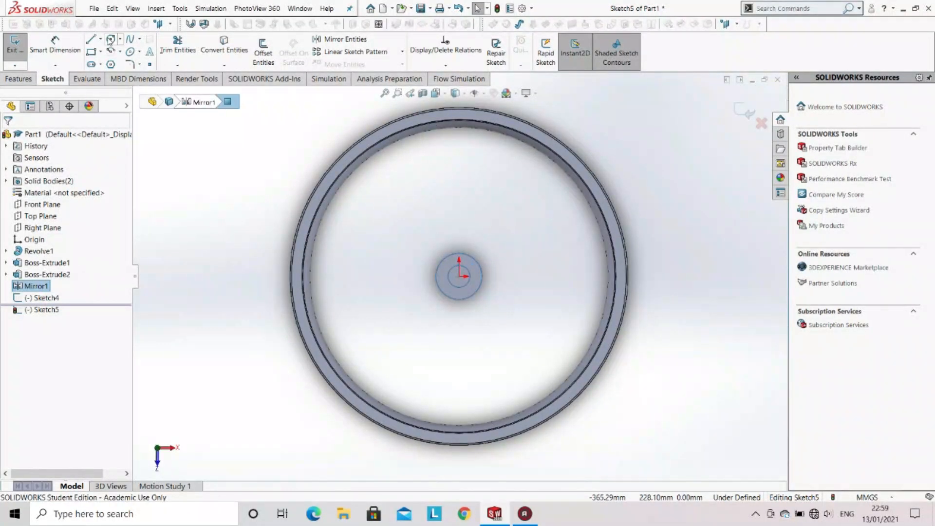
{"action": "left_click", "coordinate": [112, 39]}
{"action": "left_click", "coordinate": [459, 277]}
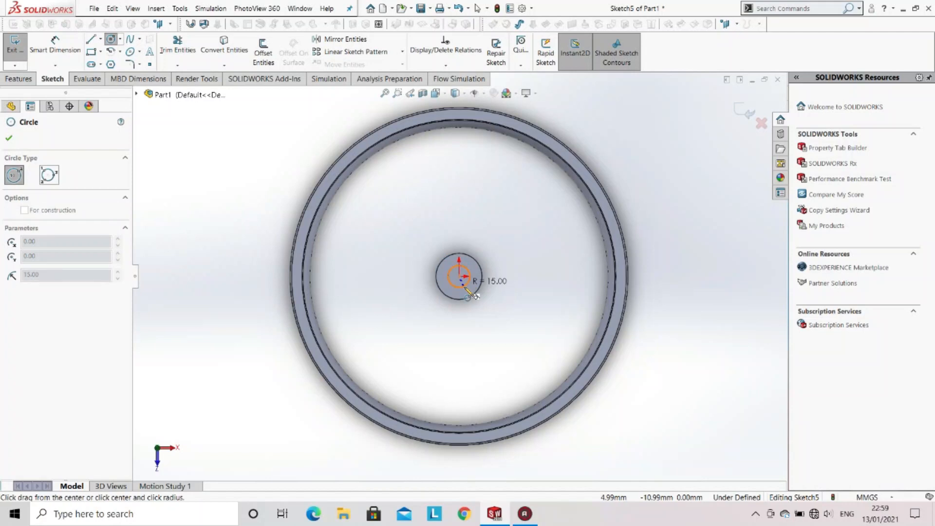
{"action": "left_click", "coordinate": [475, 293]}
Step: Dimension the flange circle's diameter to 45 mm and close the sketch
{"action": "left_click", "coordinate": [74, 58]}
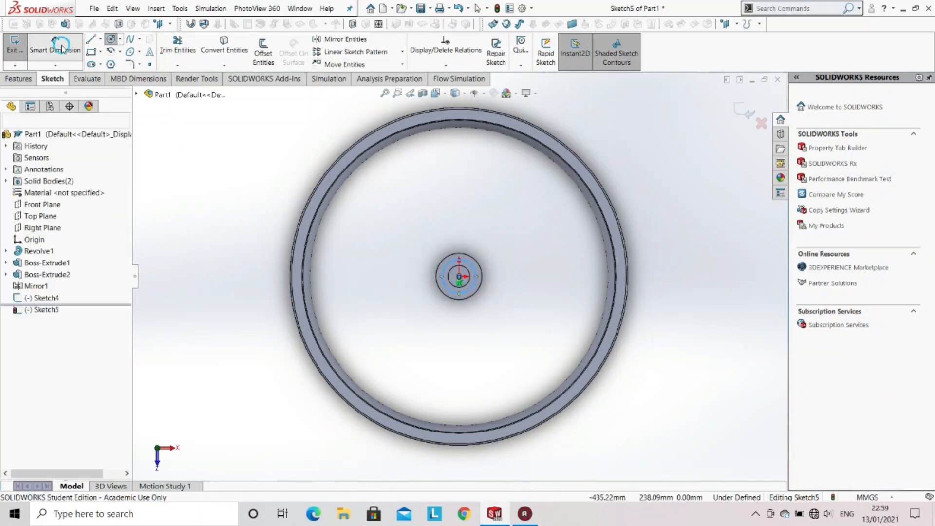
{"action": "left_click", "coordinate": [444, 287]}
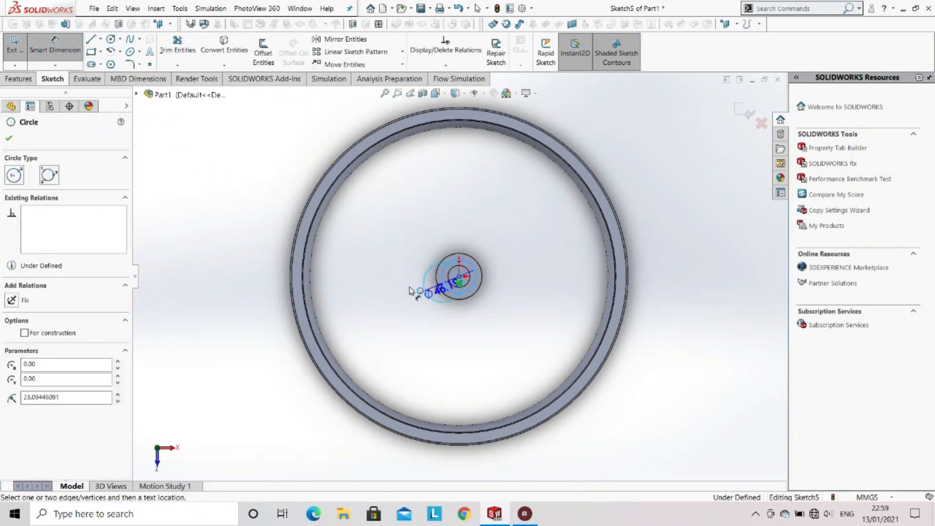
{"action": "left_click", "coordinate": [385, 292]}
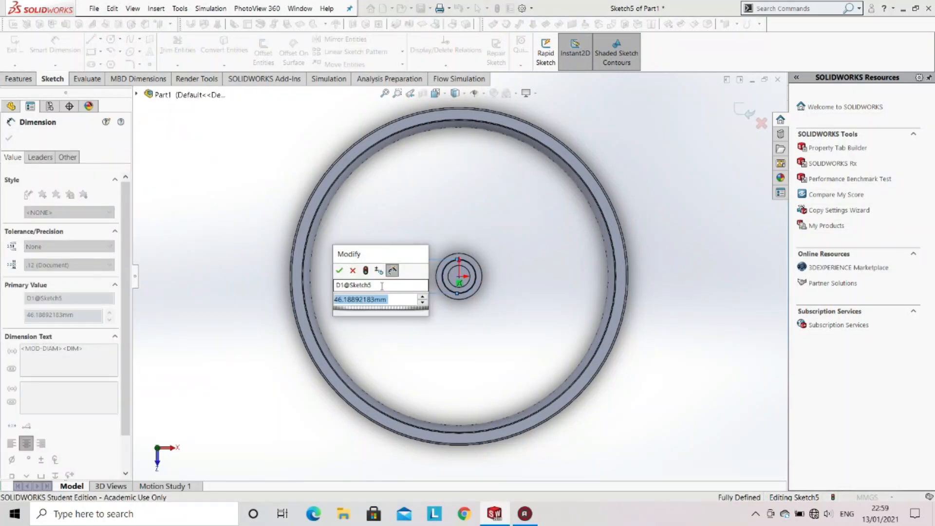
{"action": "type", "text": "45"}
{"action": "key", "text": "Return"}
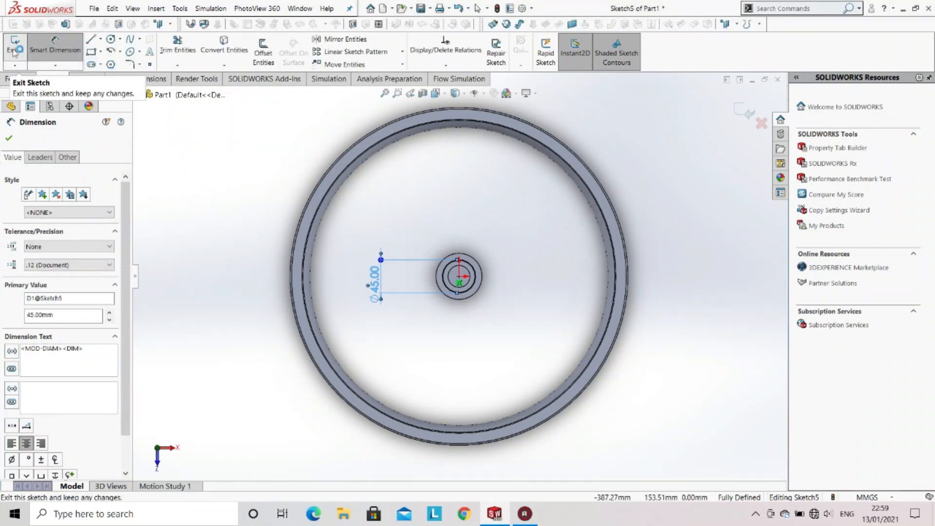
{"action": "left_click", "coordinate": [14, 51]}
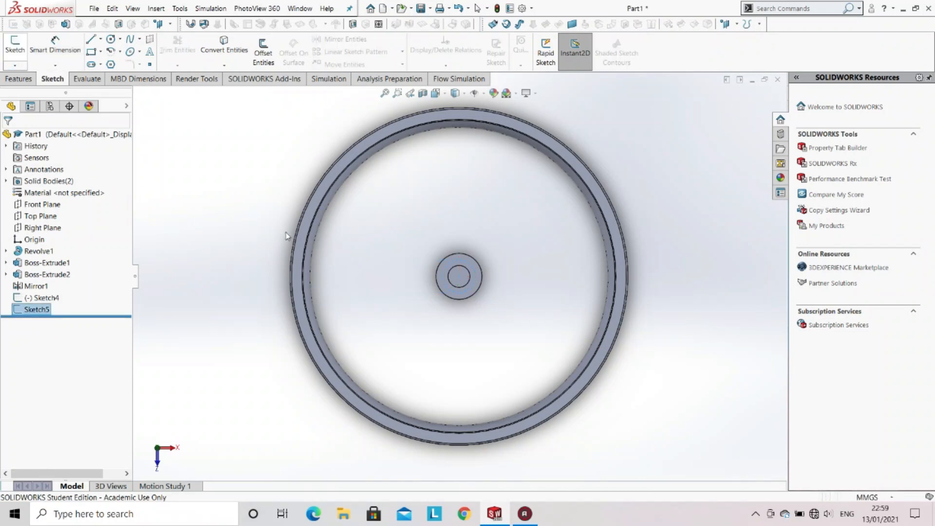
Step: Start a 3D sketch and orient the view normal to the hub's end face
{"action": "middle_click_drag", "start_coordinate": [363, 247], "coordinate": [349, 271]}
{"action": "scroll", "coordinate": [349, 278], "scroll_direction": "down", "scroll_amount": 5}
{"action": "scroll", "coordinate": [591, 335], "scroll_direction": "up", "scroll_amount": 4}
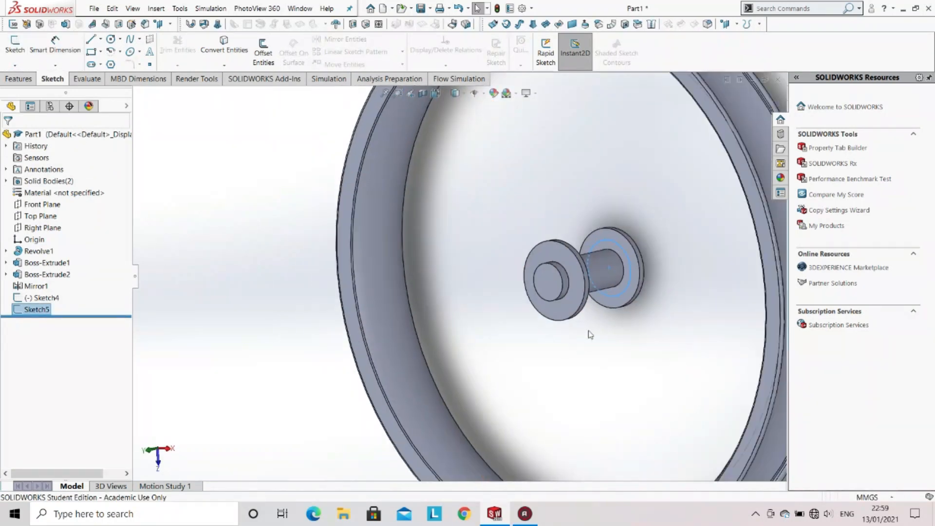
{"action": "middle_click_drag", "start_coordinate": [594, 344], "coordinate": [668, 365]}
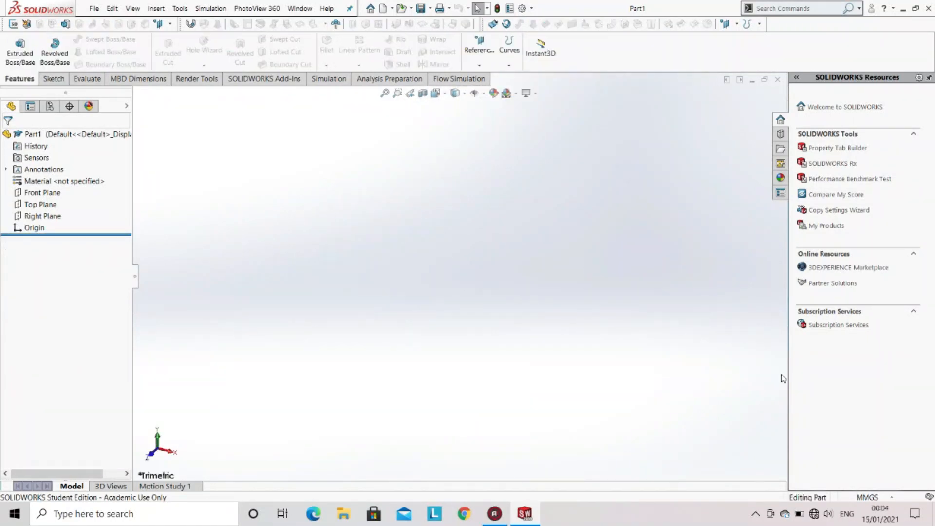
{"action": "right_click", "coordinate": [642, 49]}
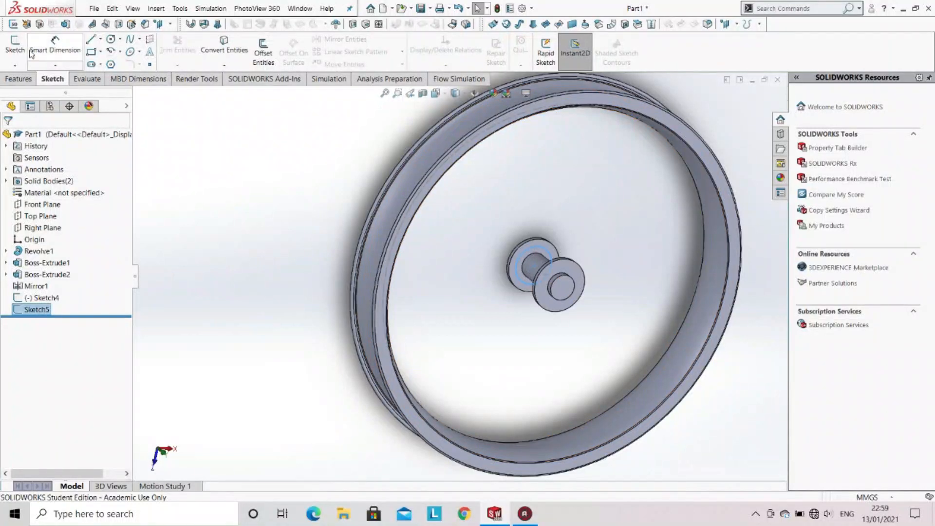
{"action": "left_click", "coordinate": [14, 24]}
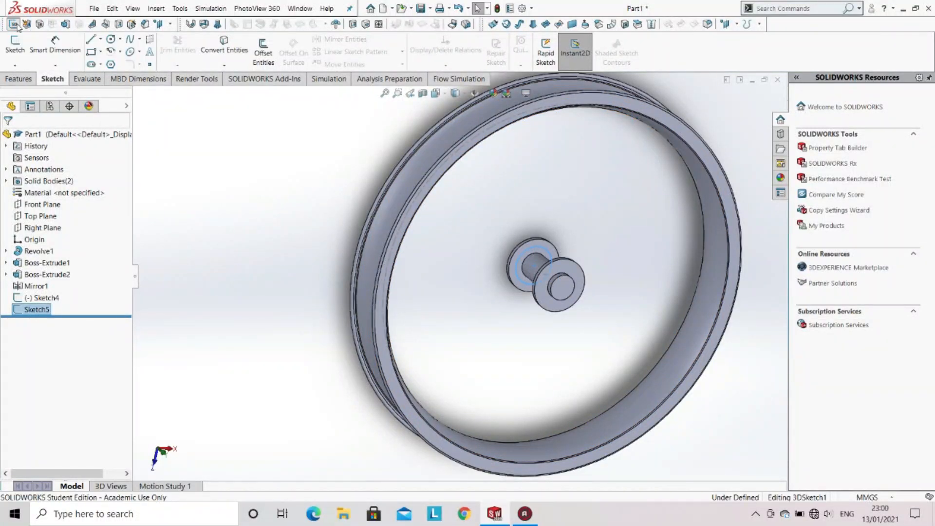
{"action": "scroll", "coordinate": [458, 275], "scroll_direction": "up", "scroll_amount": 3}
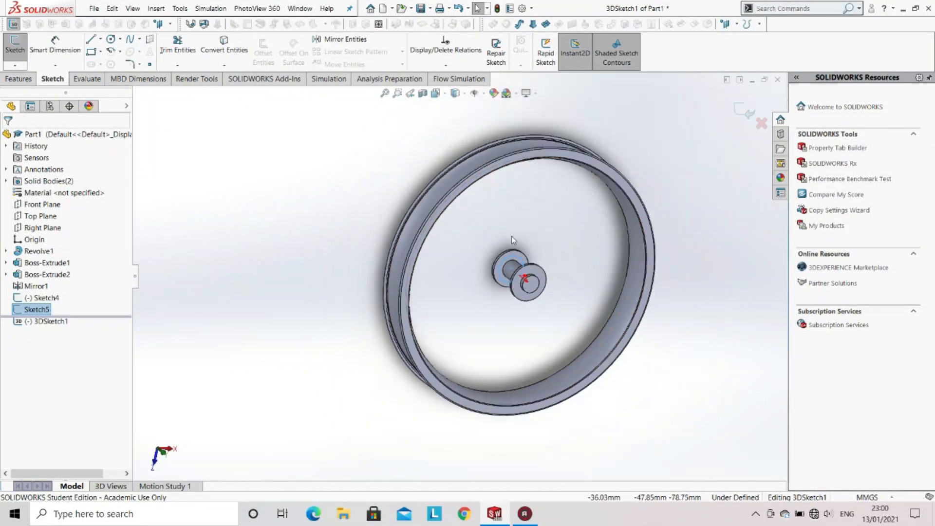
{"action": "left_click", "coordinate": [532, 291]}
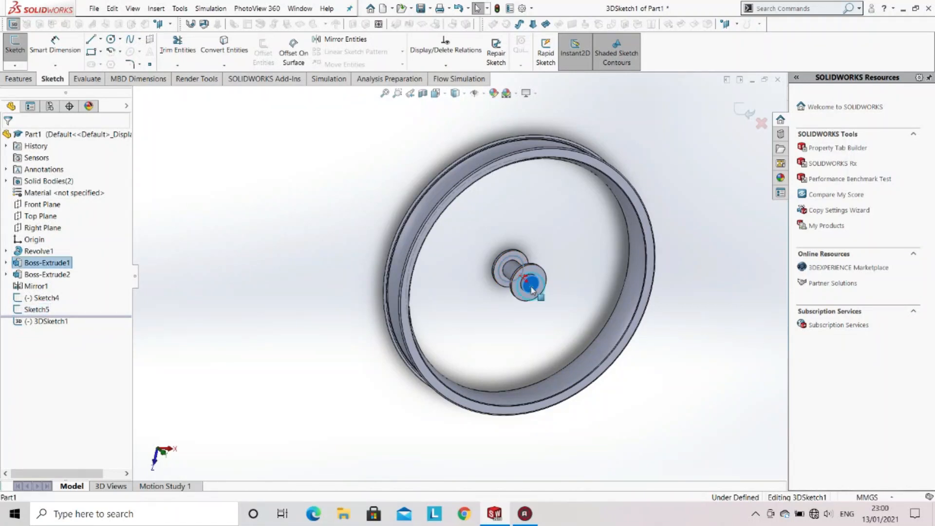
{"action": "left_click", "coordinate": [447, 94]}
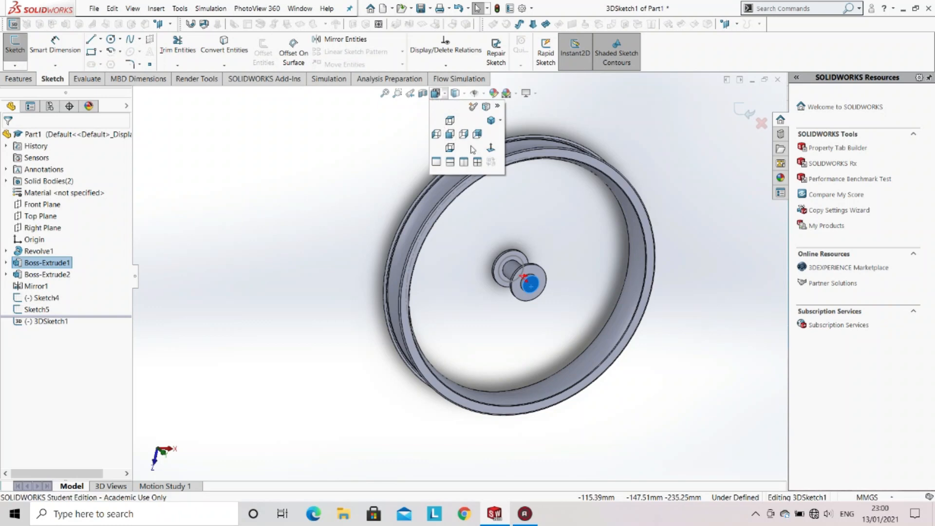
{"action": "left_click", "coordinate": [490, 148]}
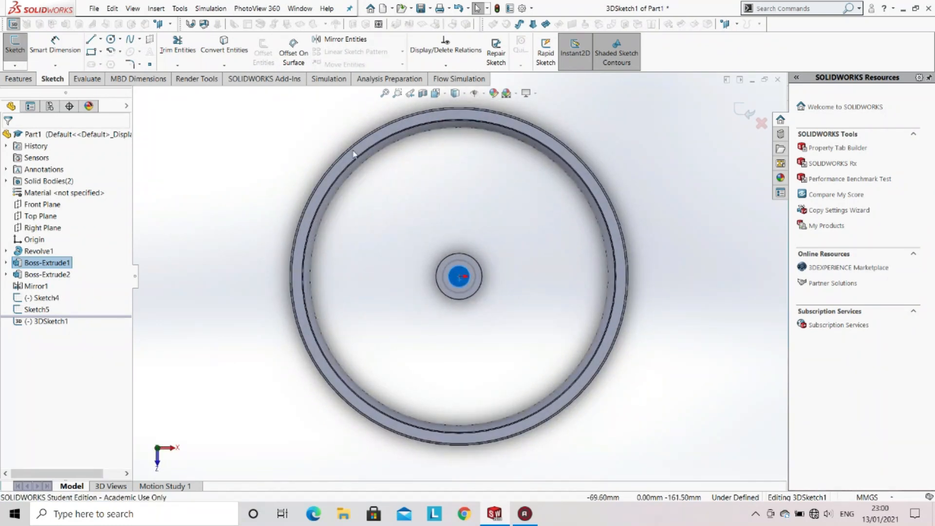
Step: Draw a line about 204 mm long from the hub flange's reference circle up to the rim's inner edge
{"action": "left_click", "coordinate": [90, 39]}
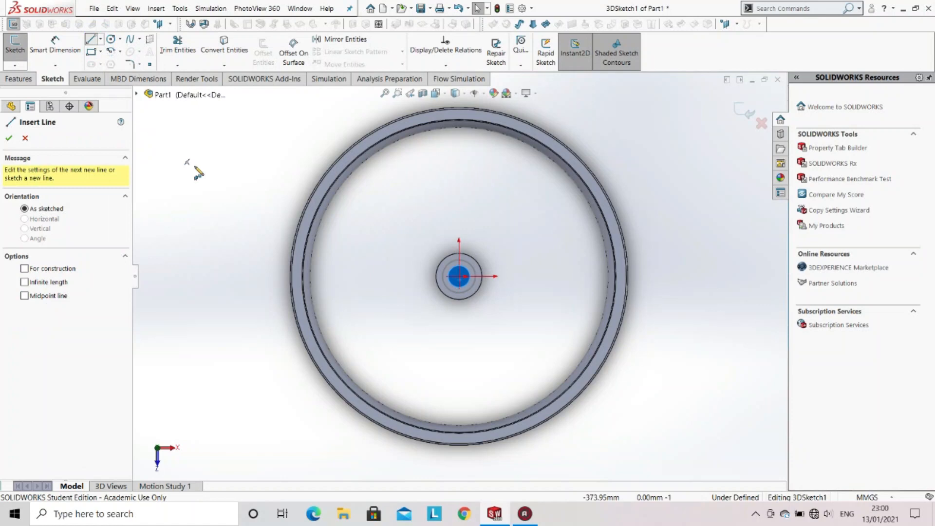
{"action": "left_click", "coordinate": [447, 265]}
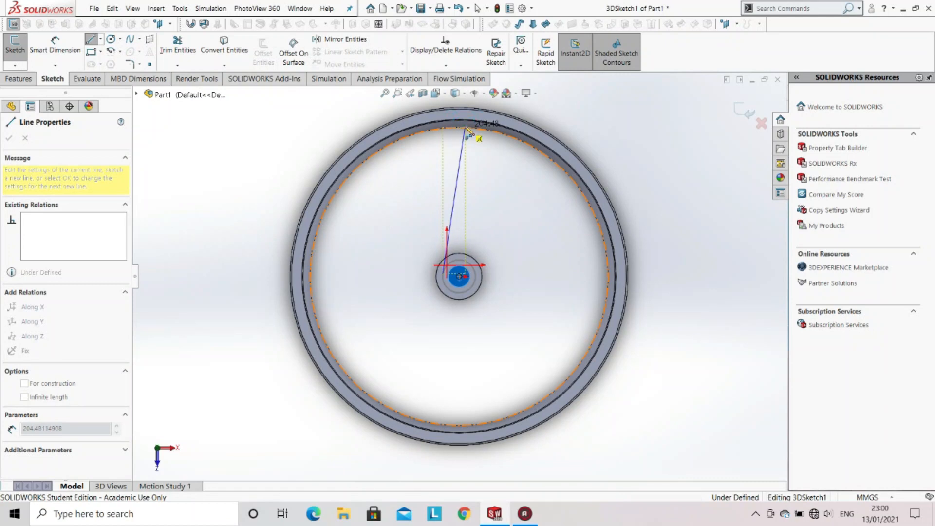
{"action": "left_click", "coordinate": [466, 128]}
{"action": "key", "text": "Escape"}
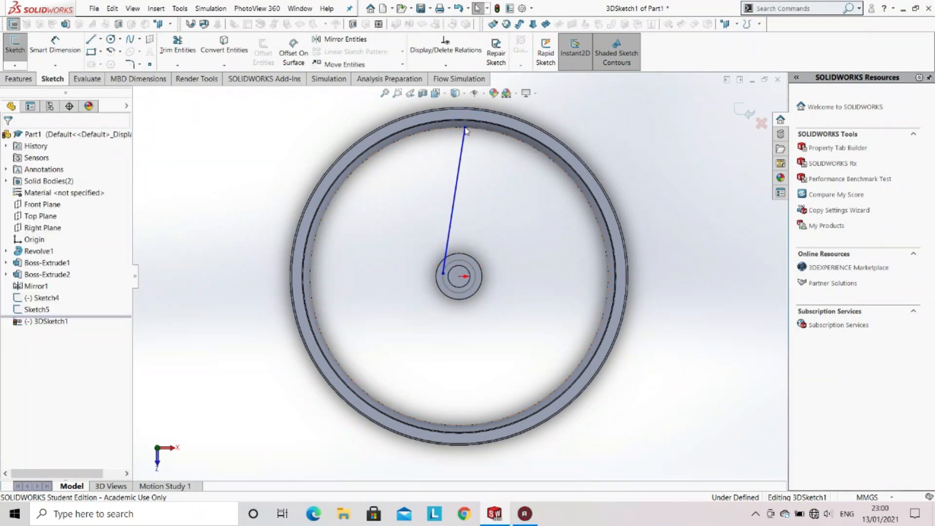
Step: Sweep a solid spoke along the 3D sketch line using a circular profile of 3 mm diameter
{"action": "left_click", "coordinate": [10, 78]}
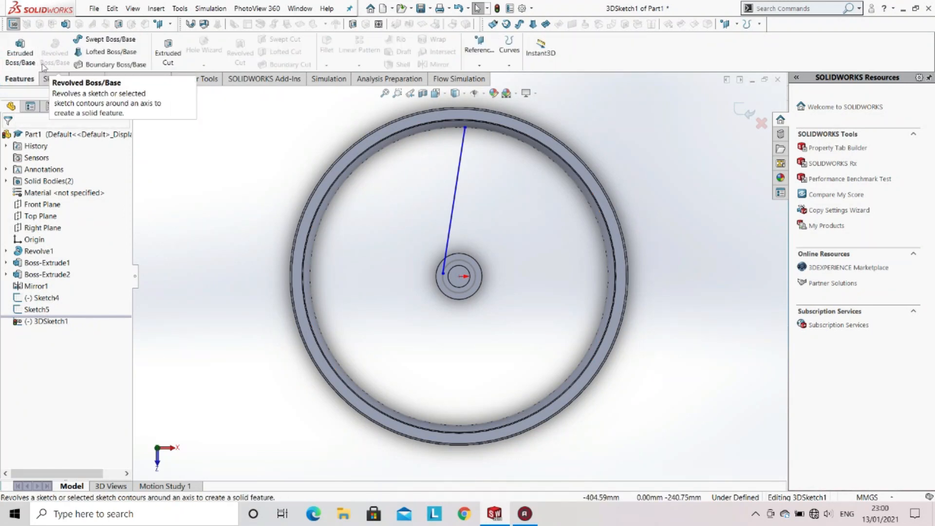
{"action": "left_click", "coordinate": [107, 40]}
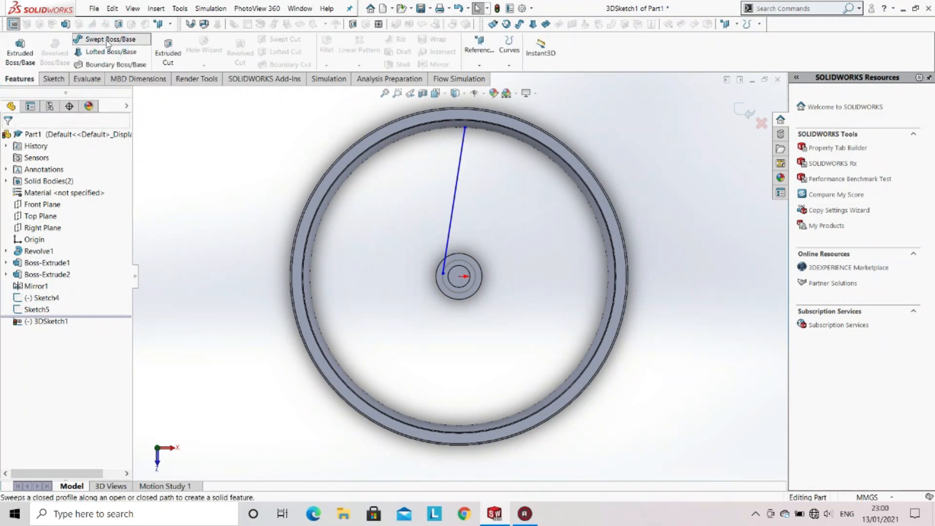
{"action": "left_click", "coordinate": [106, 41]}
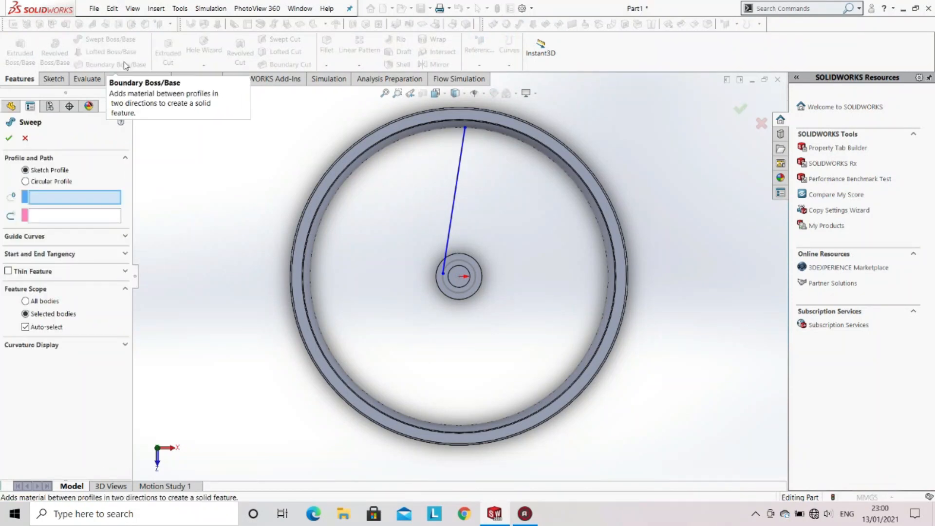
{"action": "left_click", "coordinate": [26, 182]}
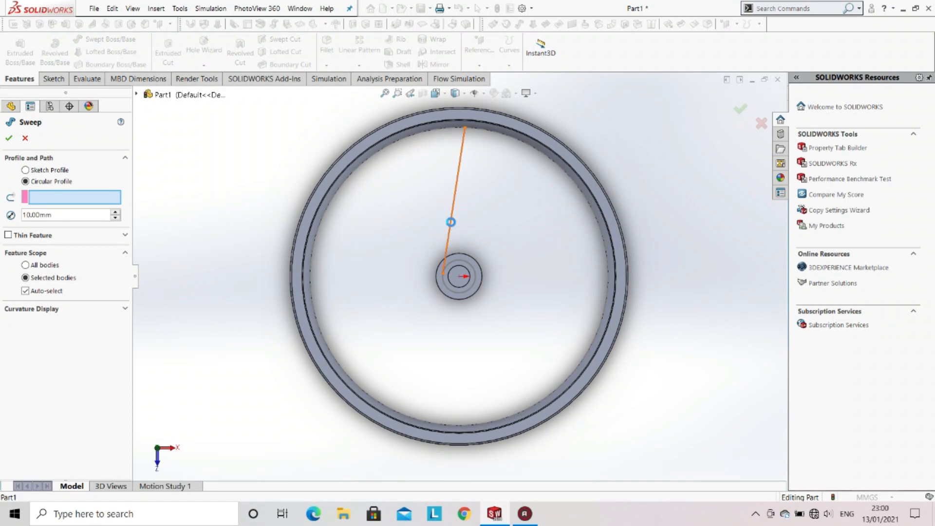
{"action": "left_click", "coordinate": [451, 224]}
{"action": "left_click", "coordinate": [55, 215]}
{"action": "double_click", "coordinate": [48, 214]}
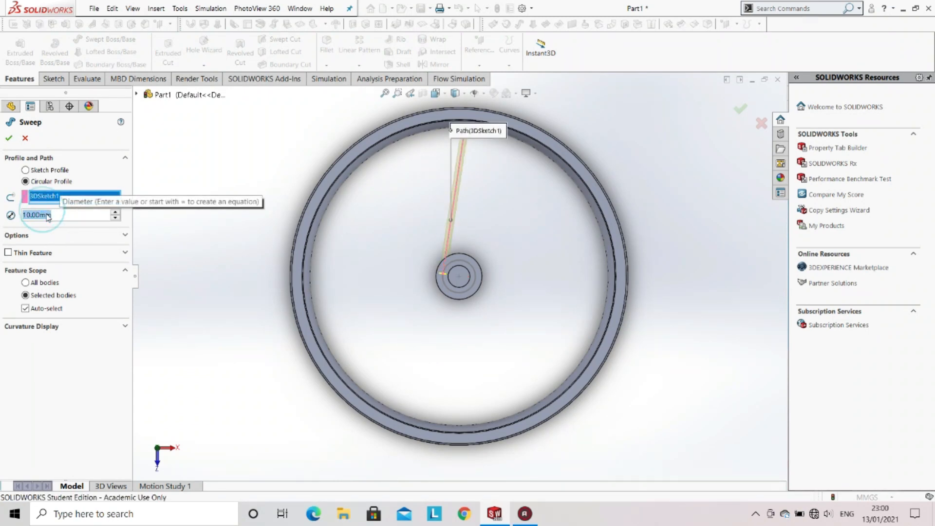
{"action": "type", "text": "3"}
{"action": "key", "text": "Return"}
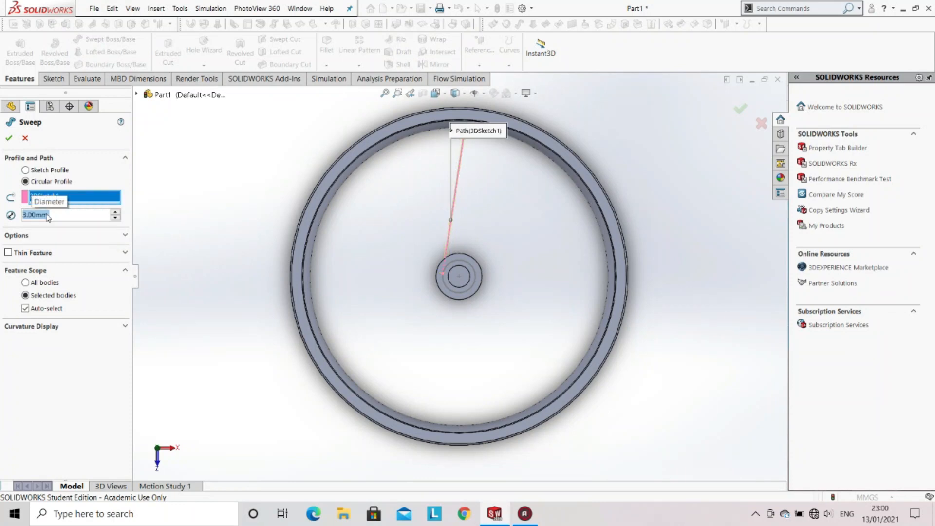
{"action": "left_click", "coordinate": [9, 137]}
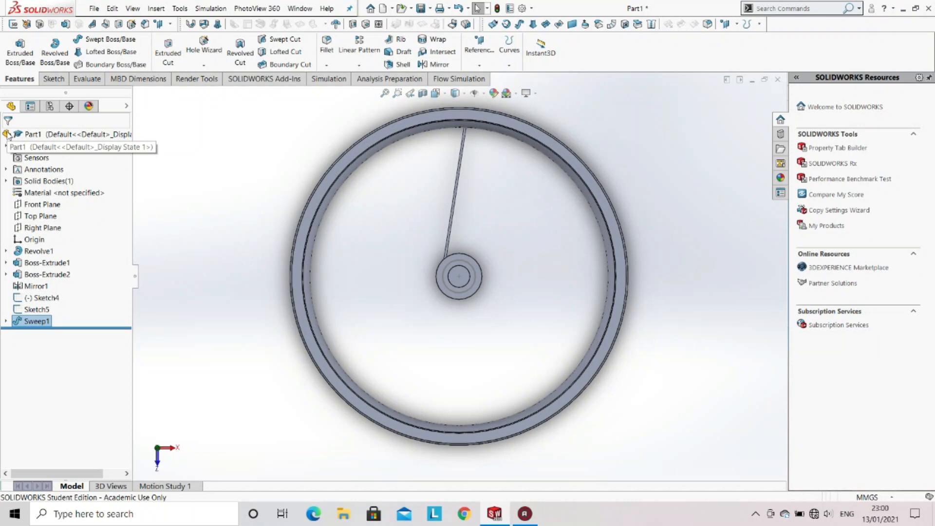
Step: Pattern the swept spoke circularly about the hub's cylindrical face with 35 equally spaced instances over 360 degrees
{"action": "mouse_move", "coordinate": [367, 240]}
{"action": "middle_mouse_down"}
{"action": "mouse_move", "coordinate": [424, 251]}
{"action": "mouse_move", "coordinate": [405, 249]}
{"action": "middle_mouse_up"}
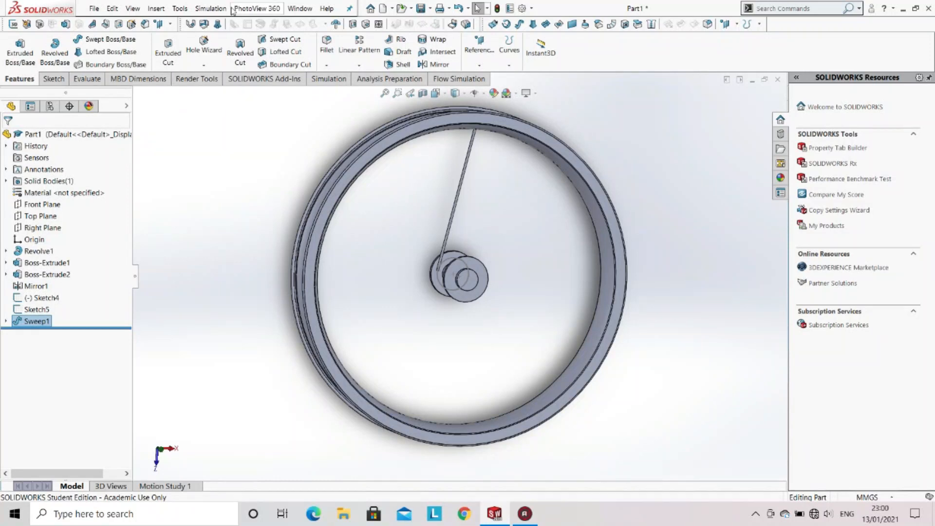
{"action": "left_click", "coordinate": [359, 65]}
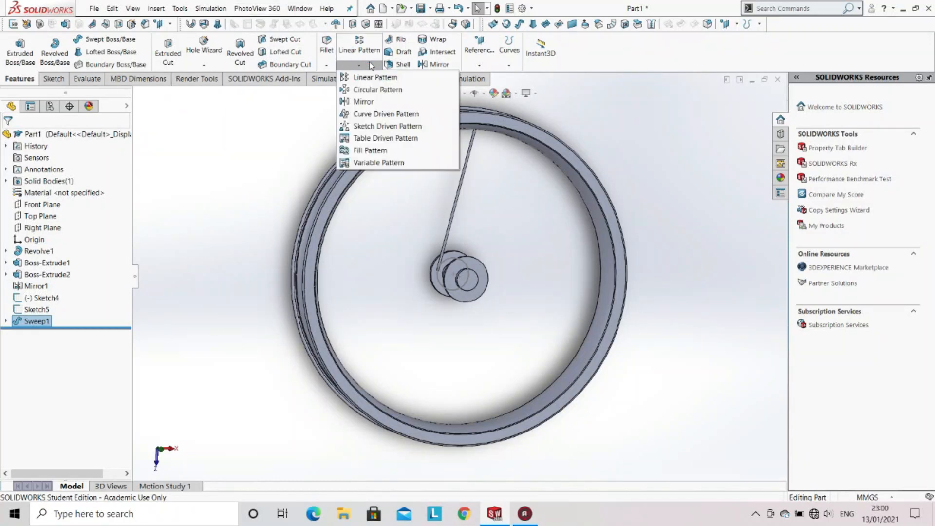
{"action": "left_click", "coordinate": [371, 90]}
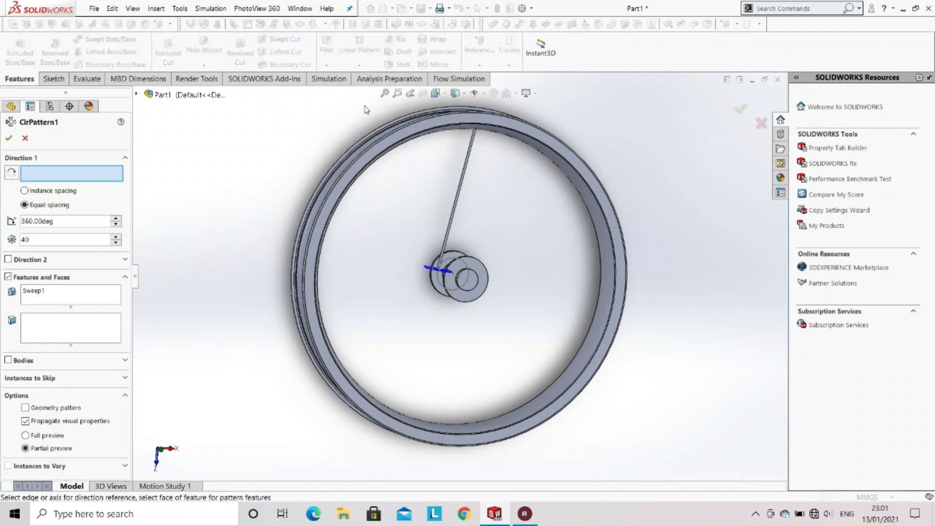
{"action": "middle_click_drag", "start_coordinate": [445, 253], "coordinate": [455, 276]}
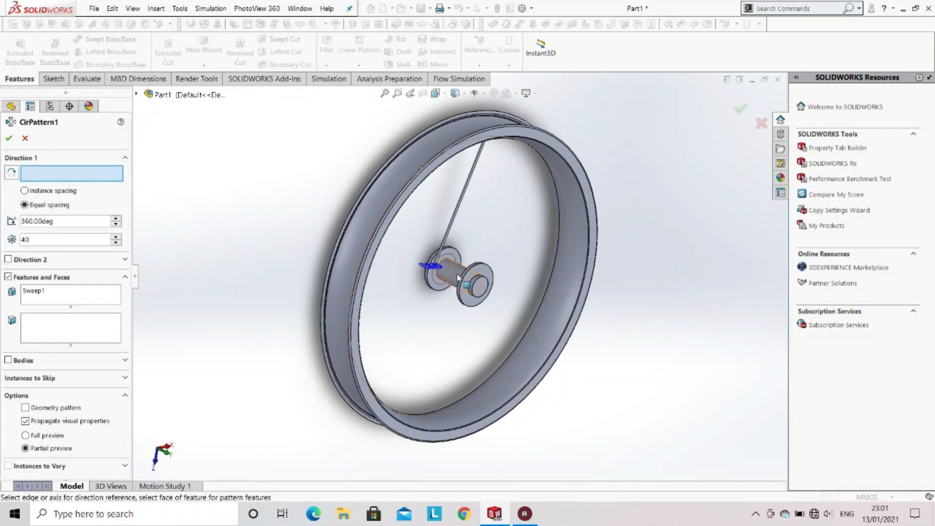
{"action": "left_click", "coordinate": [461, 278]}
{"action": "key", "text": "ctrl+1"}
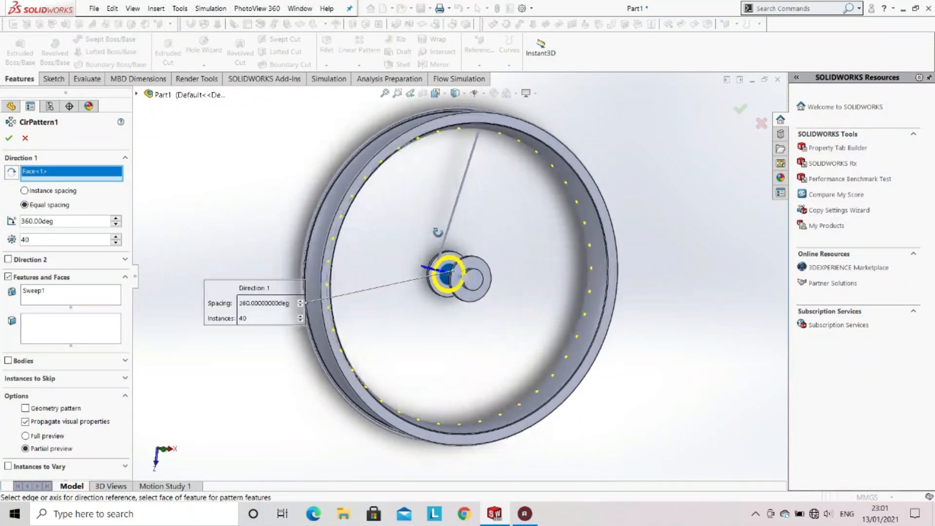
{"action": "double_click", "coordinate": [39, 239]}
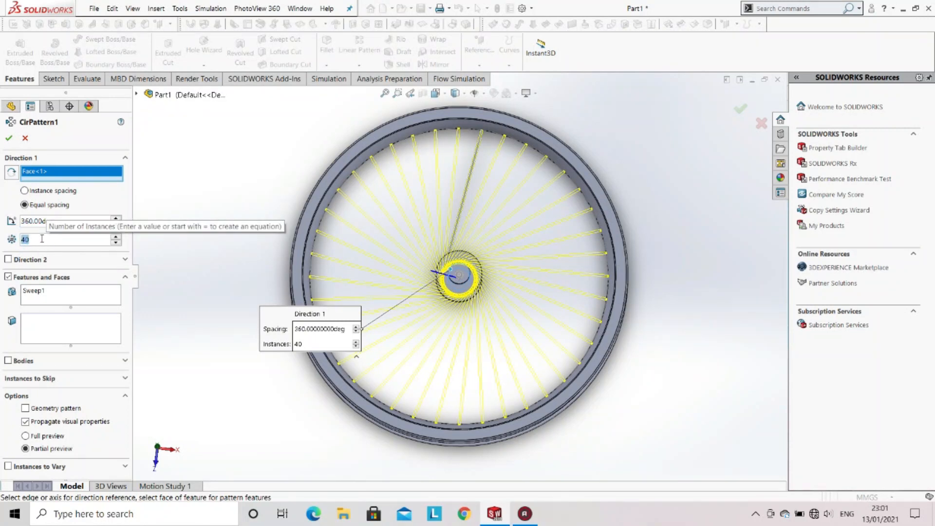
{"action": "scroll", "coordinate": [49, 243], "scroll_direction": "down", "scroll_amount": 5}
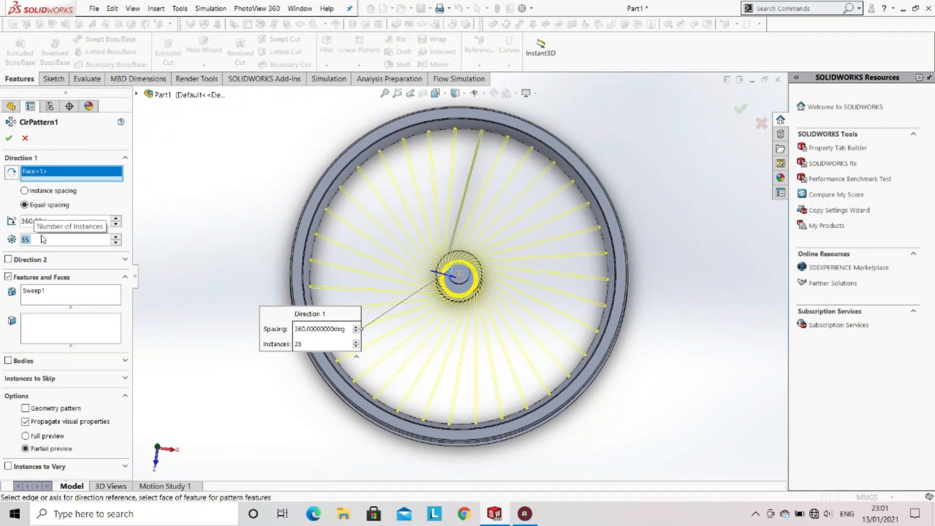
{"action": "left_click", "coordinate": [12, 140]}
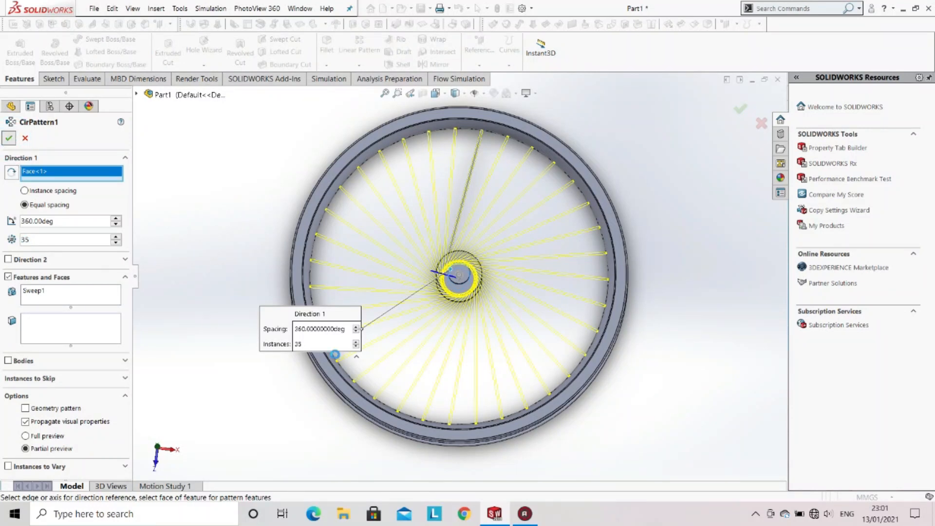
Step: Hide the 45 mm reference circle sketch on the hub flange
{"action": "middle_click_drag", "start_coordinate": [436, 287], "coordinate": [446, 269]}
{"action": "scroll", "coordinate": [445, 269], "scroll_direction": "down", "scroll_amount": 8}
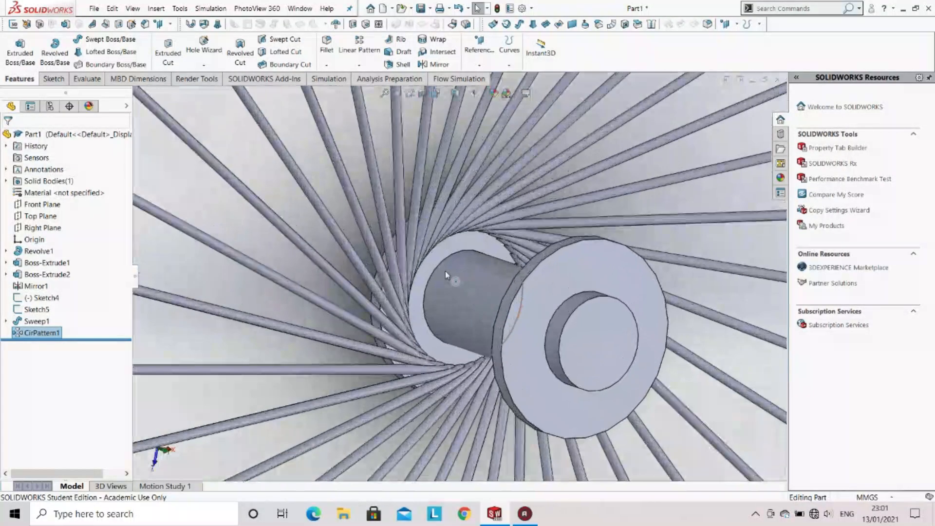
{"action": "left_click", "coordinate": [428, 252]}
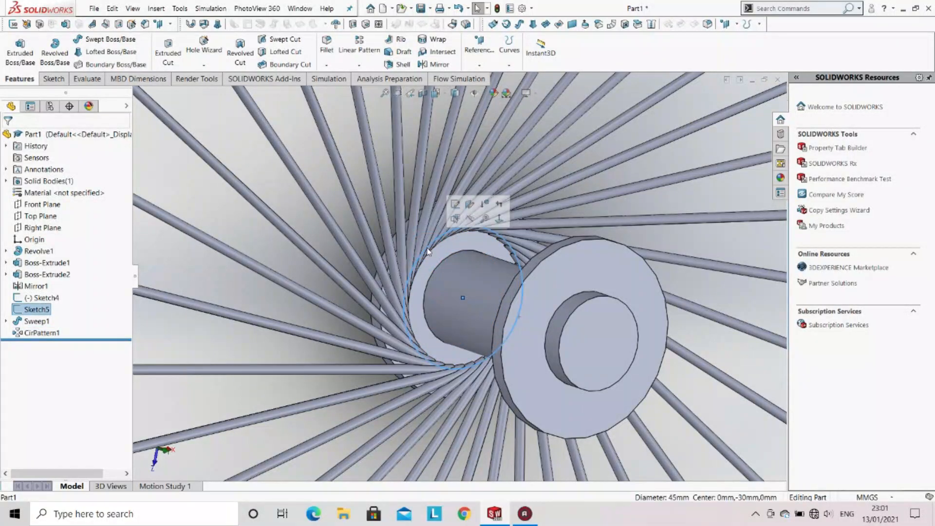
{"action": "left_click", "coordinate": [472, 219]}
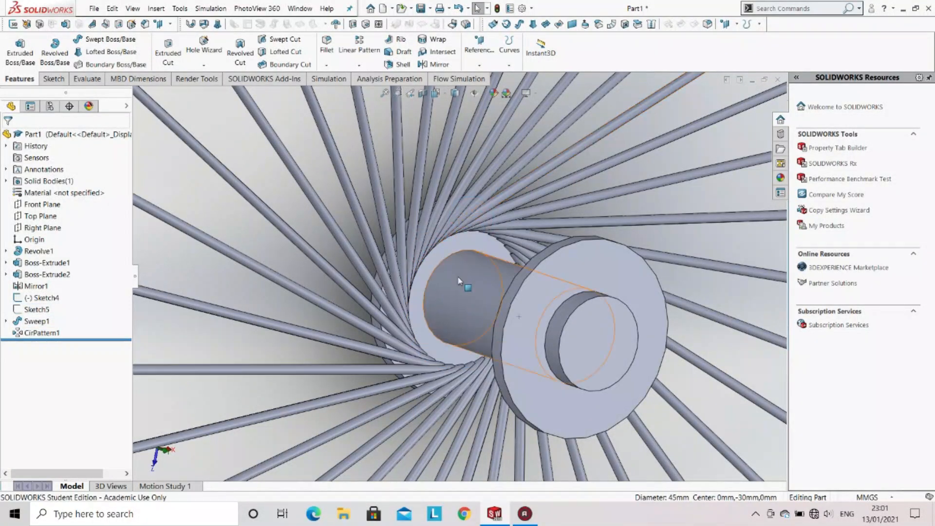
{"action": "scroll", "coordinate": [458, 281], "scroll_direction": "up", "scroll_amount": 8}
{"action": "middle_click_drag", "start_coordinate": [459, 281], "coordinate": [538, 325]}
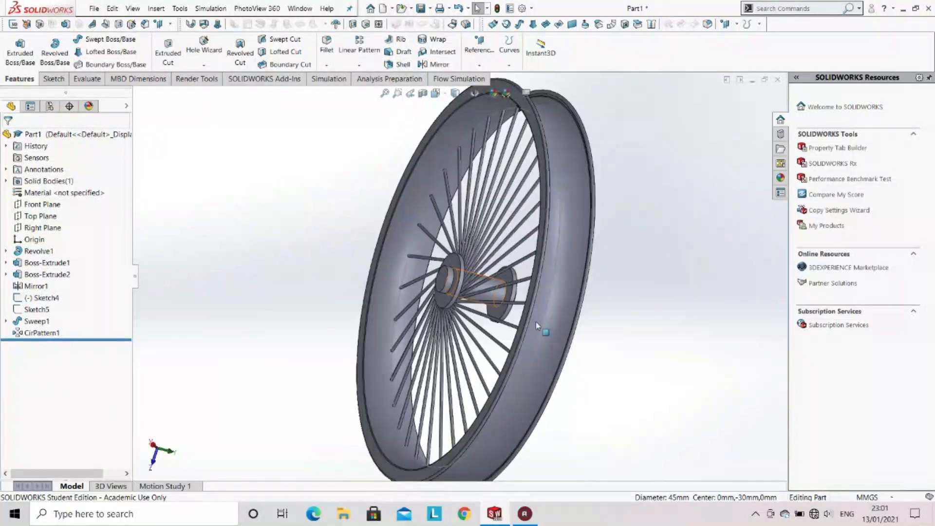
Step: Start a sketch on the inner face of the second hub flange, the one still without spokes
{"action": "left_click", "coordinate": [508, 280]}
{"action": "middle_click_drag", "start_coordinate": [507, 280], "coordinate": [466, 294]}
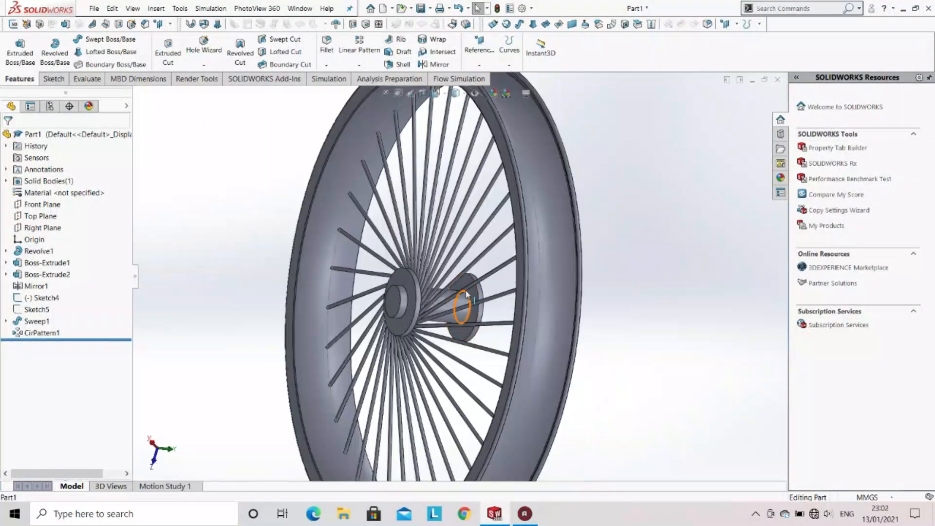
{"action": "scroll", "coordinate": [468, 298], "scroll_direction": "down", "scroll_amount": 4}
{"action": "left_click", "coordinate": [478, 297]}
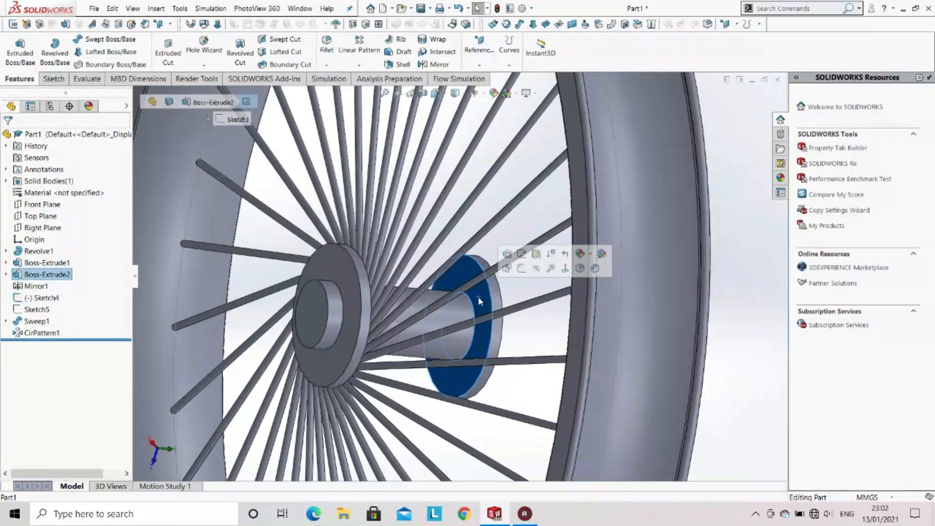
{"action": "left_click", "coordinate": [52, 80]}
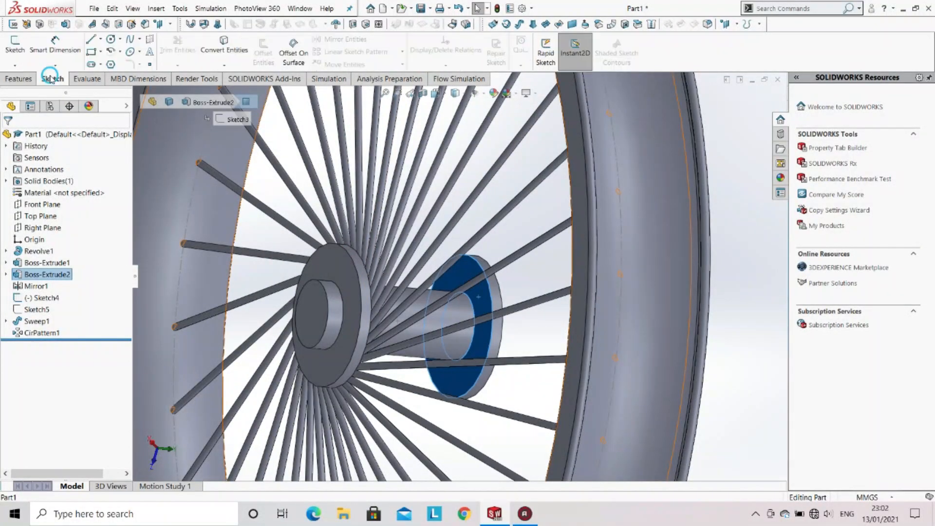
{"action": "left_click", "coordinate": [14, 46]}
{"action": "key", "text": "f"}
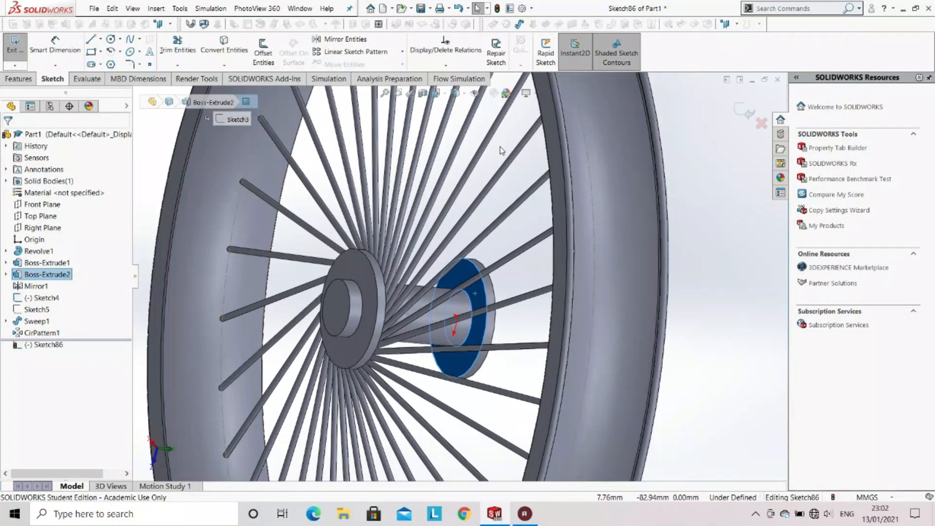
{"action": "left_click", "coordinate": [435, 93]}
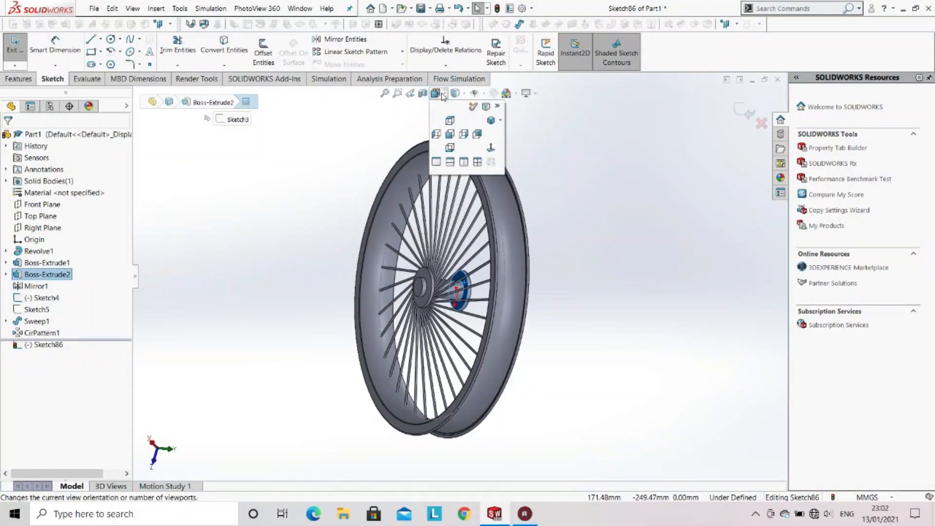
{"action": "left_click", "coordinate": [491, 149]}
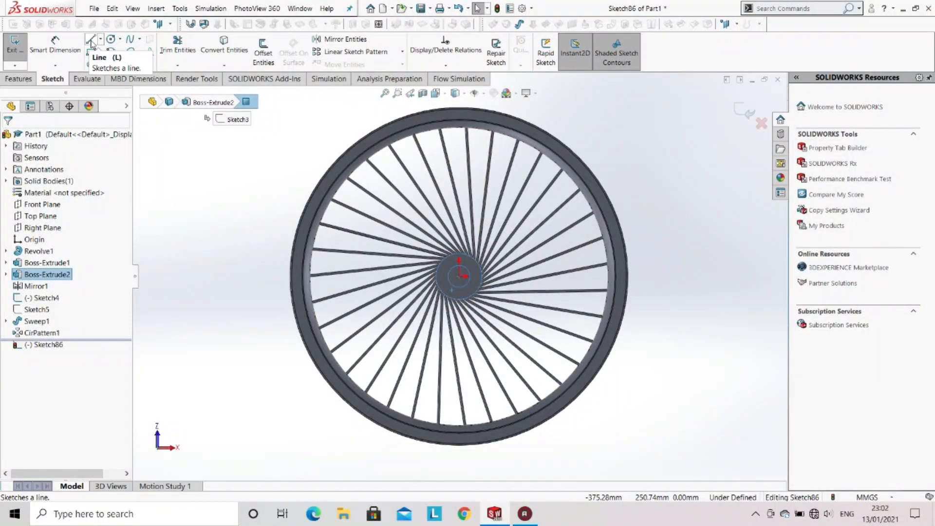
Step: Draw a circle about 47.6 mm in diameter on the flange face, centred on the origin
{"action": "left_click", "coordinate": [112, 43]}
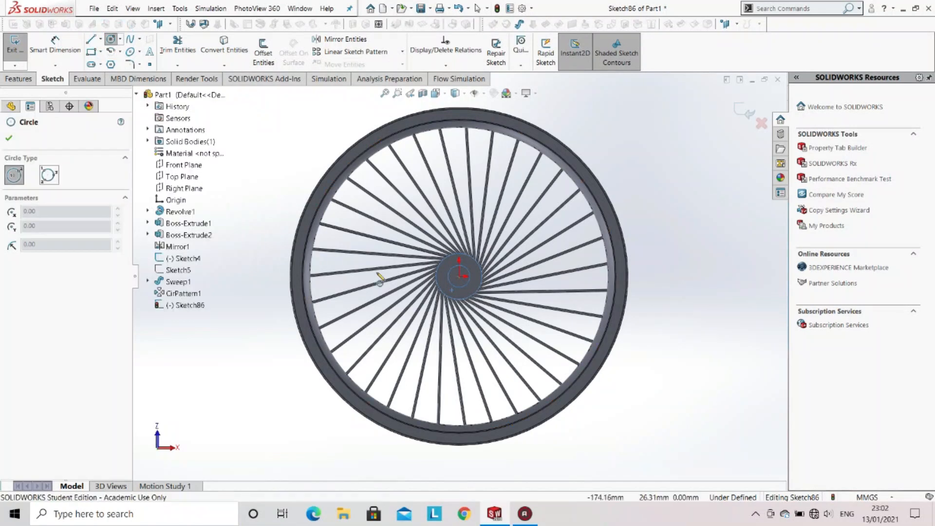
{"action": "scroll", "coordinate": [453, 292], "scroll_direction": "down", "scroll_amount": 3}
{"action": "left_click", "coordinate": [468, 257]}
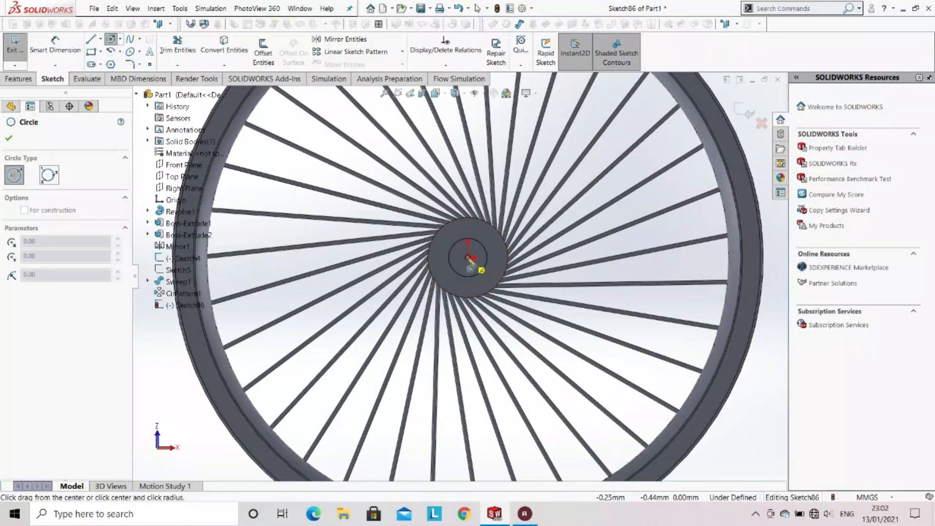
{"action": "left_click", "coordinate": [475, 293]}
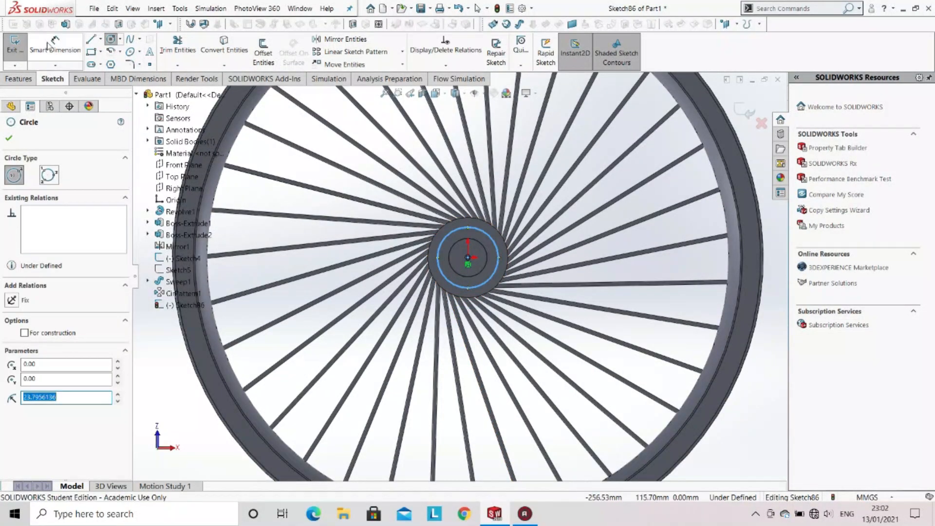
{"action": "key", "text": "Escape"}
Step: Set the flange circle's diameter to 45 mm and exit the sketch
{"action": "left_click", "coordinate": [453, 285]}
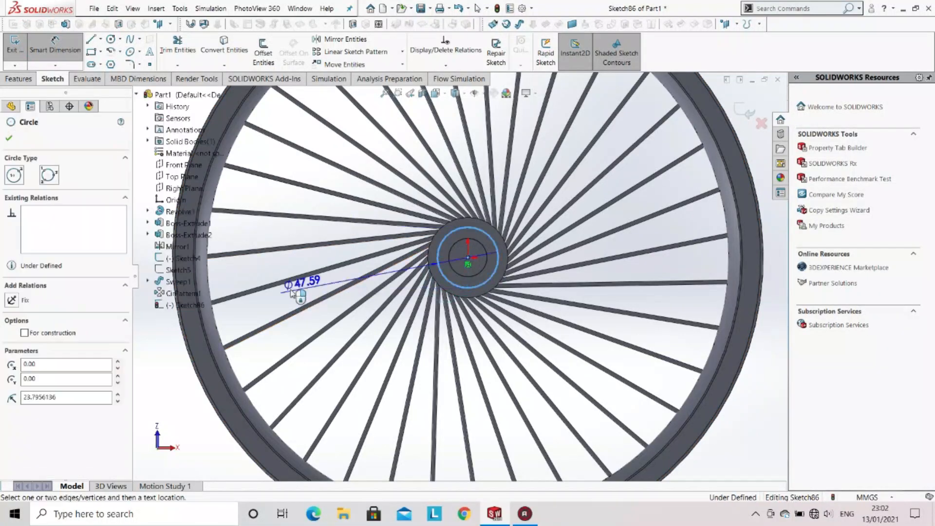
{"action": "left_click", "coordinate": [281, 281]}
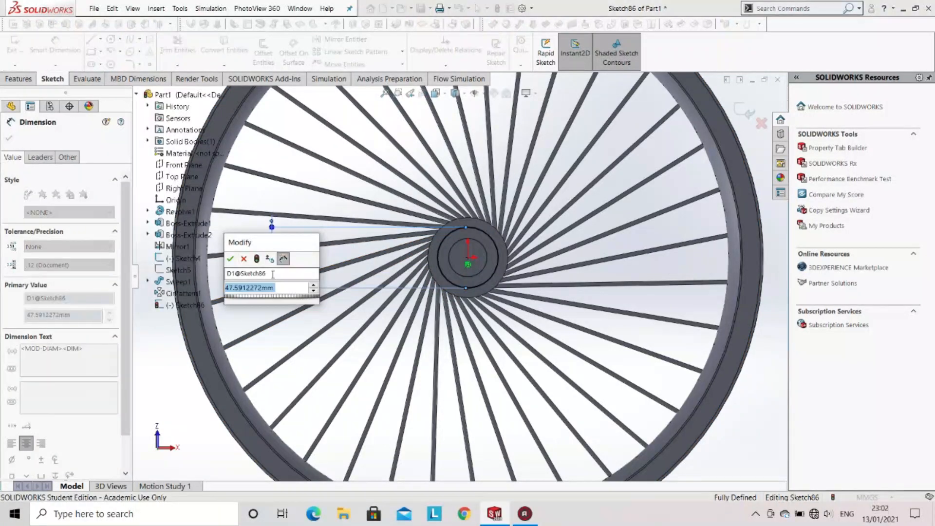
{"action": "key", "text": "Return"}
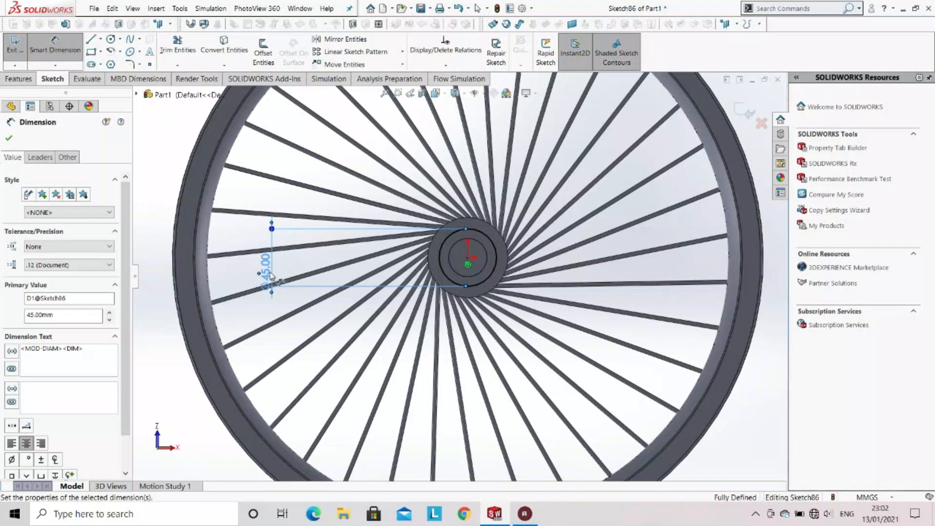
{"action": "left_click", "coordinate": [16, 50]}
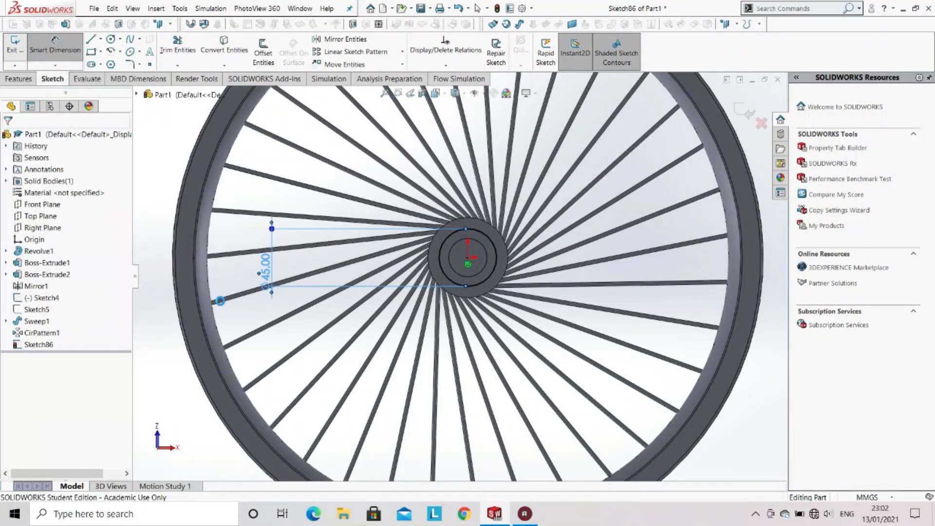
Step: In a new 3D sketch, draw a line about 204 mm long from the second flange's reference circle up to the rim's inner edge
{"action": "key", "text": "f"}
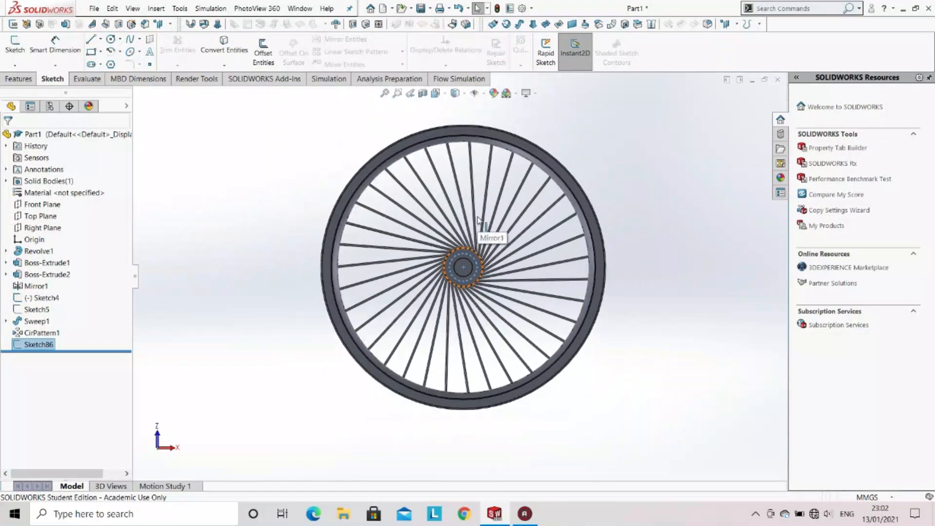
{"action": "scroll", "coordinate": [480, 221], "scroll_direction": "down", "scroll_amount": 1}
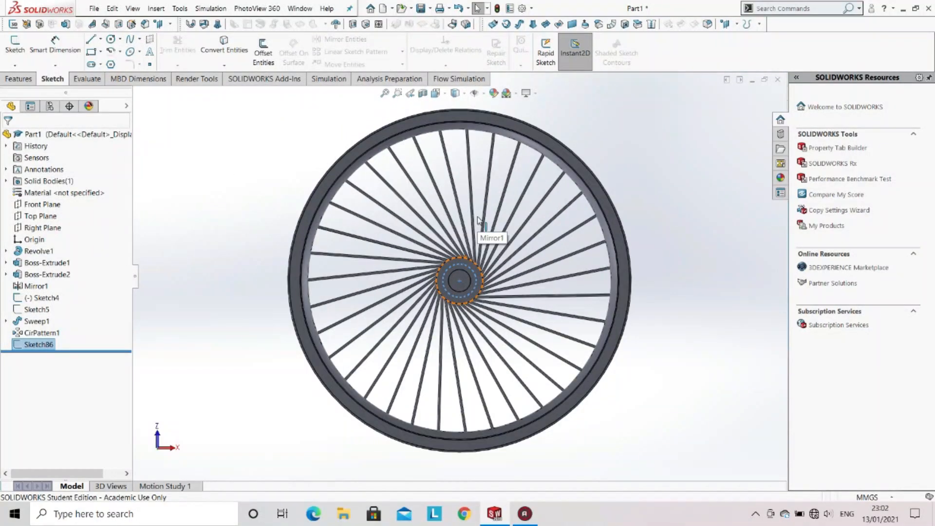
{"action": "left_click", "coordinate": [13, 25]}
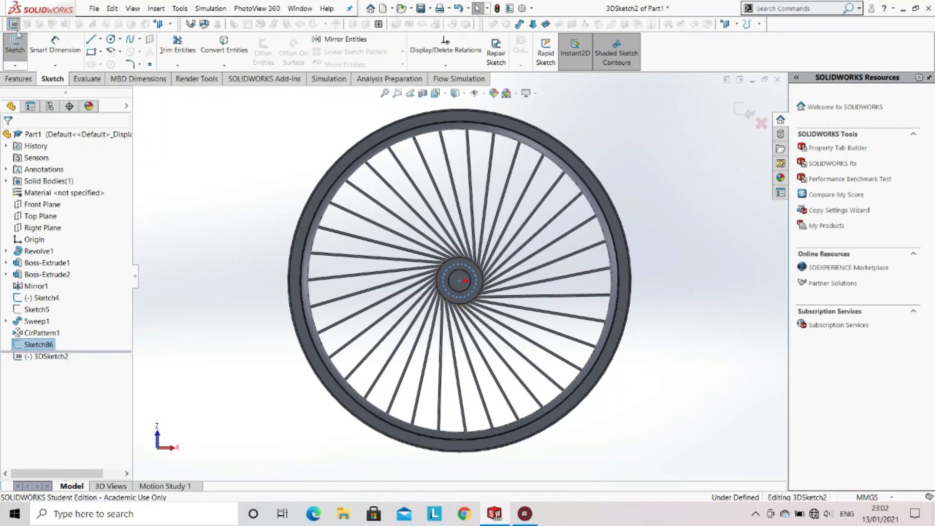
{"action": "left_click", "coordinate": [91, 40]}
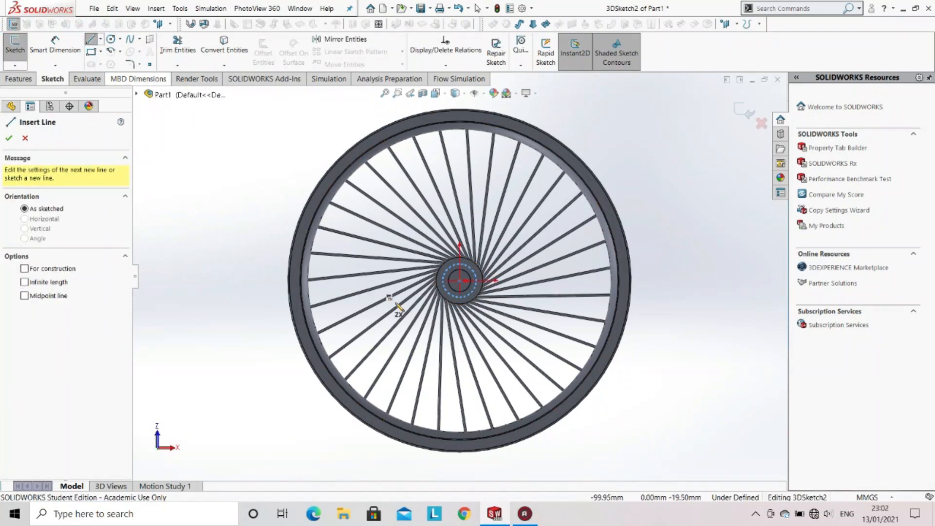
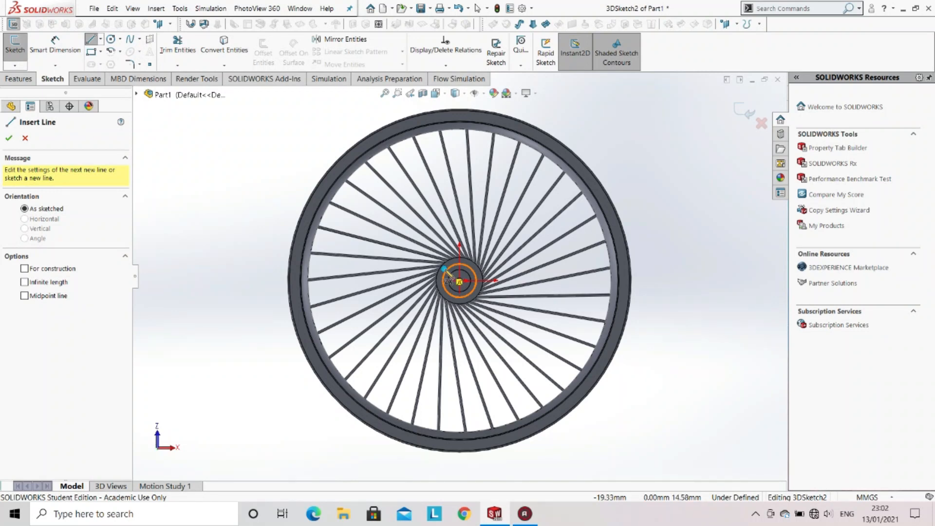
{"action": "left_click", "coordinate": [446, 273]}
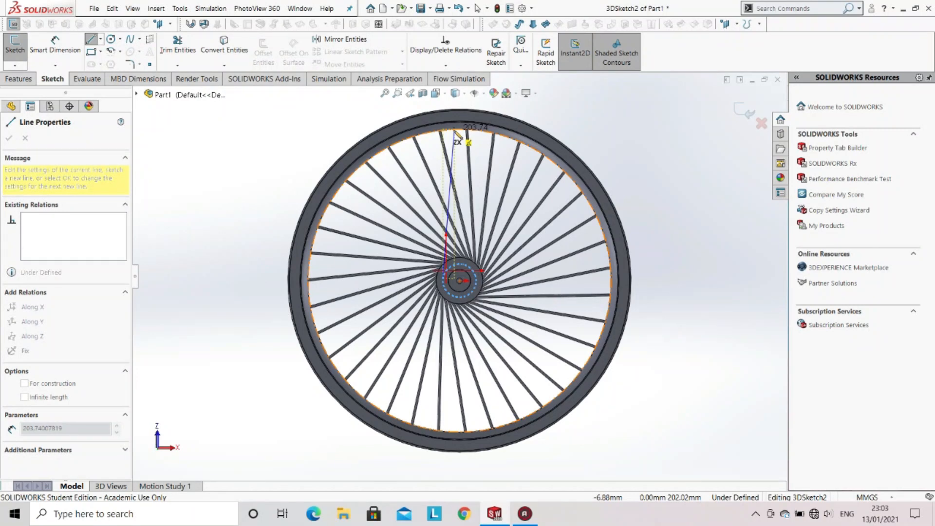
{"action": "left_click", "coordinate": [454, 130]}
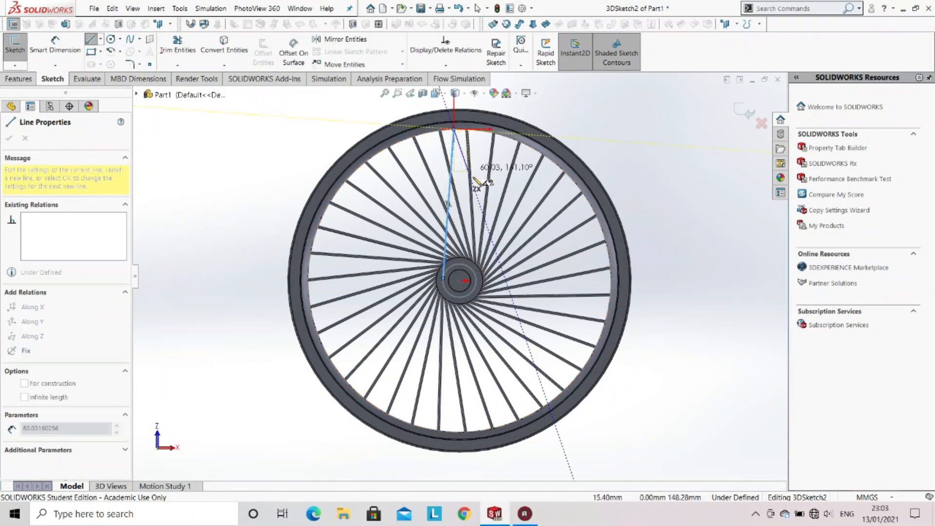
{"action": "key", "text": "Escape"}
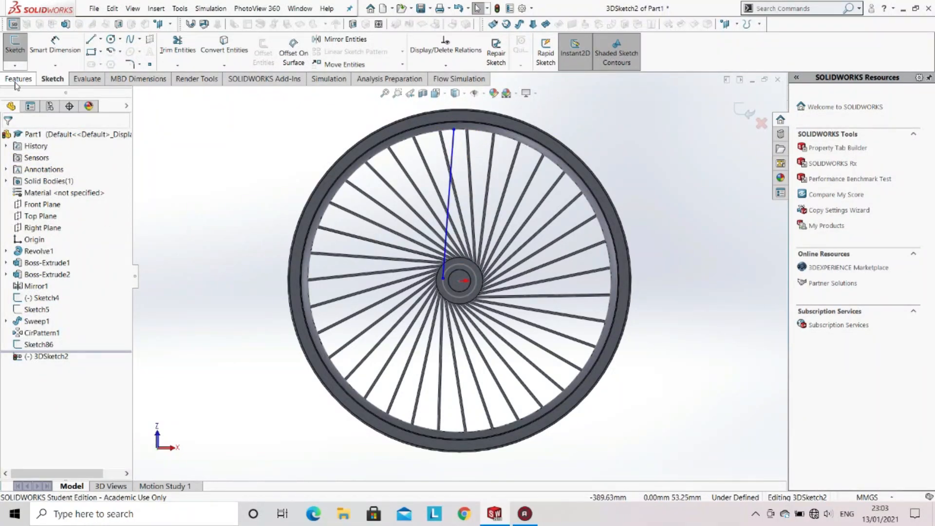
Step: Sweep a circular profile of 3 mm diameter along the 3D sketch line to form a crossing spoke
{"action": "left_click", "coordinate": [19, 78]}
{"action": "left_click", "coordinate": [92, 40]}
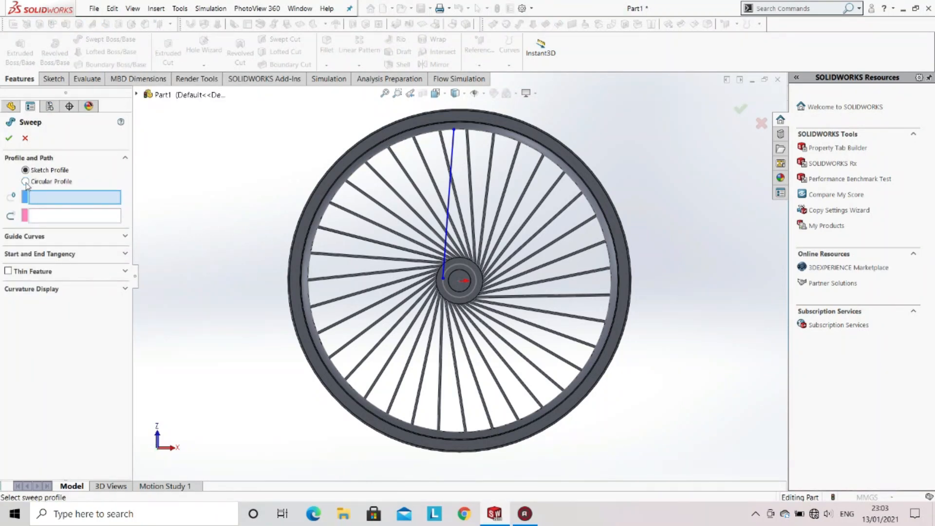
{"action": "left_click", "coordinate": [26, 181]}
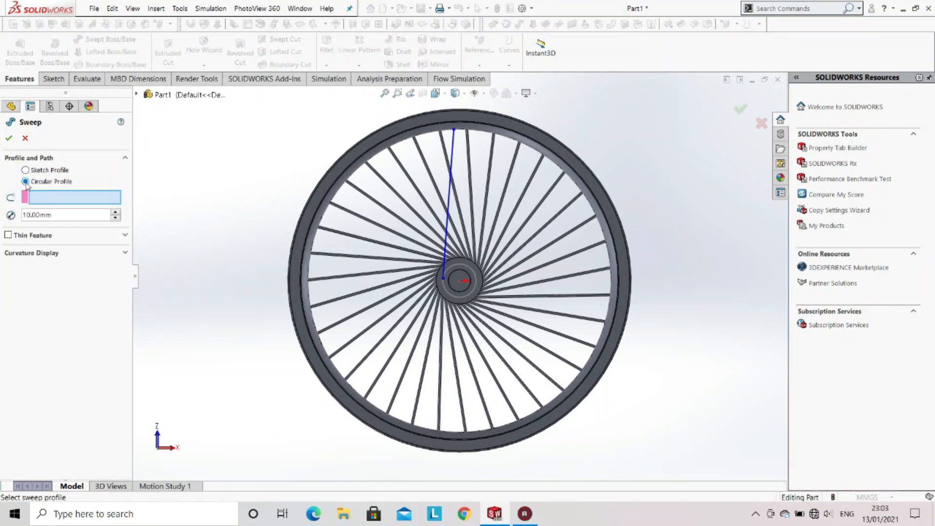
{"action": "left_click", "coordinate": [449, 196]}
{"action": "left_click", "coordinate": [62, 216]}
{"action": "double_click", "coordinate": [52, 215]}
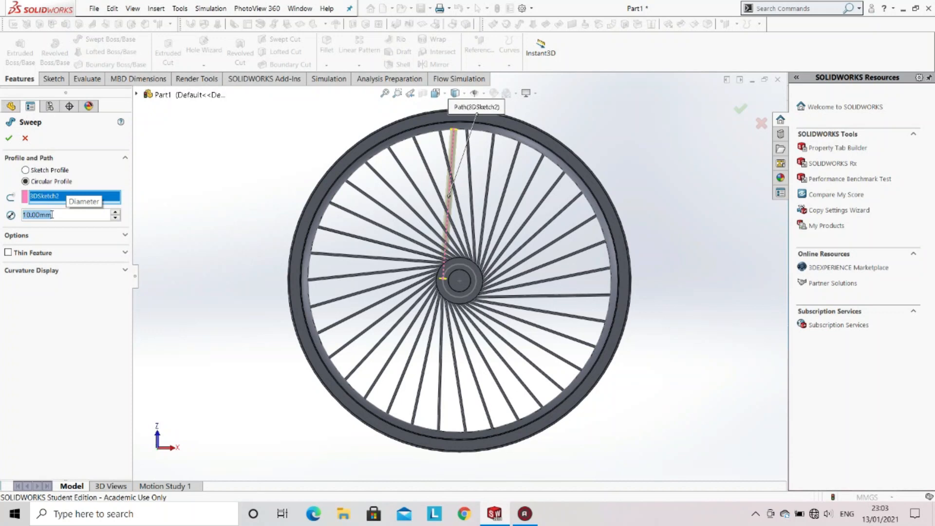
{"action": "type", "text": "3"}
{"action": "key", "text": "Return"}
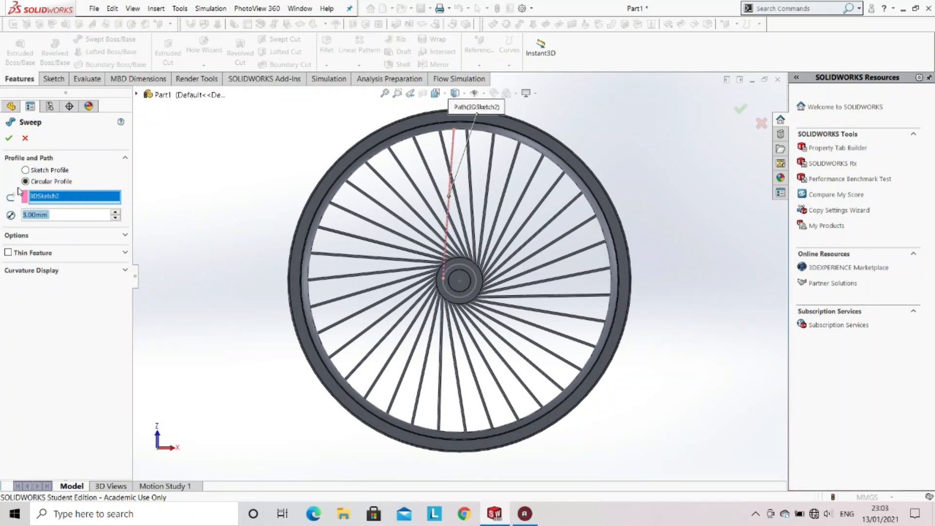
{"action": "left_click", "coordinate": [8, 138]}
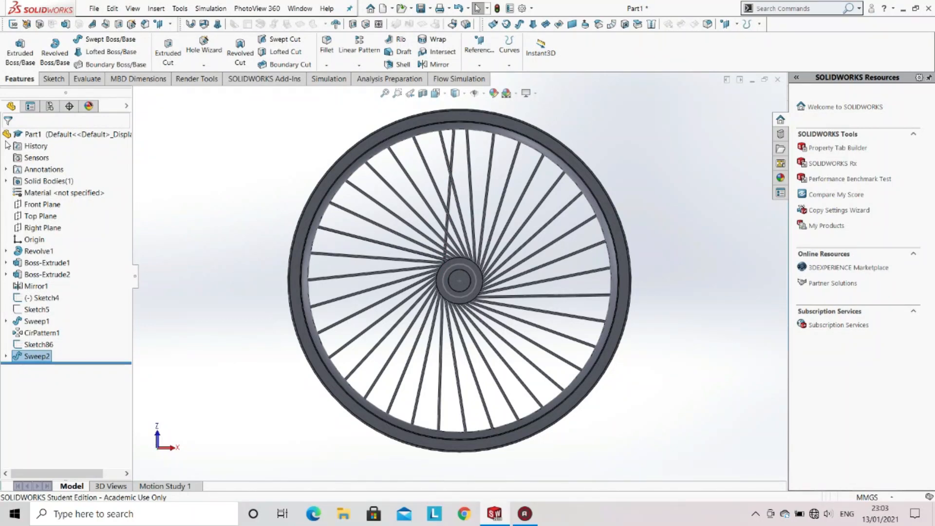
Step: Circular-pattern the new spoke sweep around the hub's cylindrical face with 35 equally spaced instances over 360 degrees
{"action": "middle_click_drag", "start_coordinate": [335, 225], "coordinate": [336, 265]}
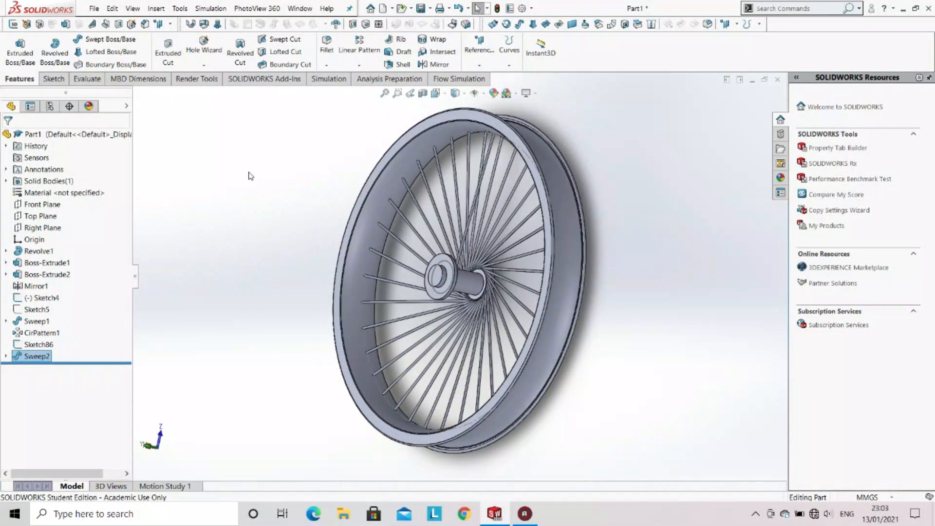
{"action": "left_click", "coordinate": [365, 65]}
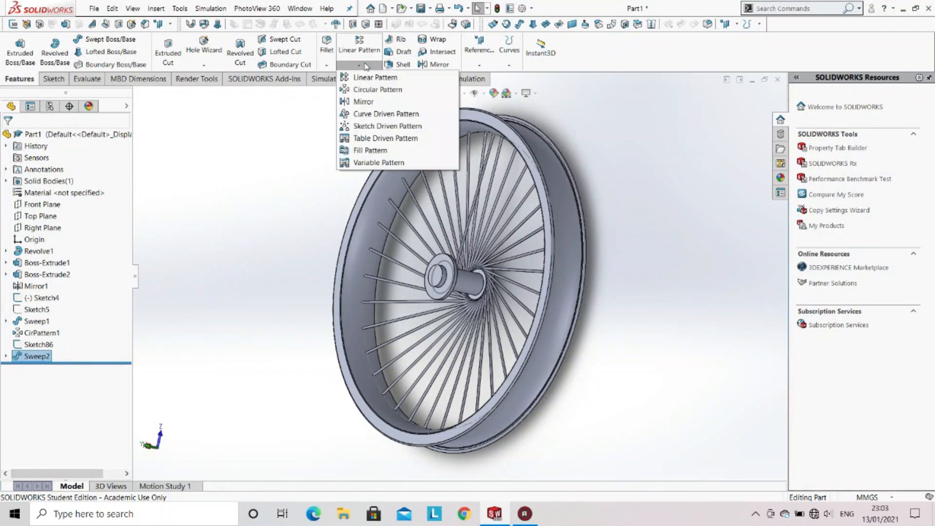
{"action": "left_click", "coordinate": [369, 88]}
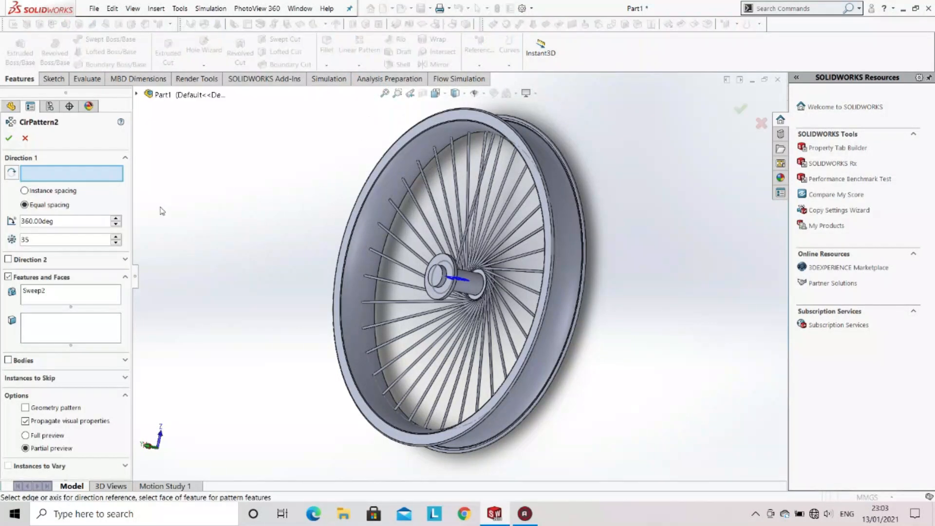
{"action": "left_click", "coordinate": [468, 291]}
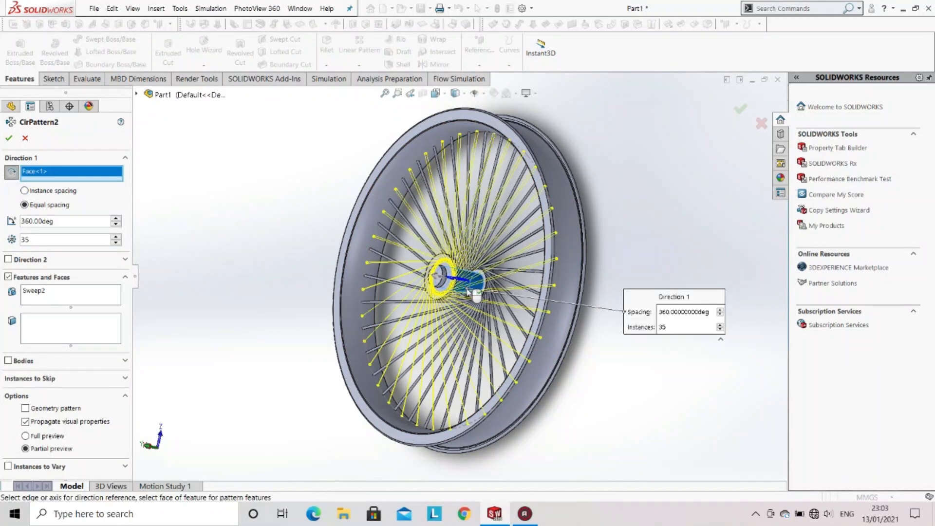
{"action": "middle_click_drag", "start_coordinate": [467, 291], "coordinate": [565, 319]}
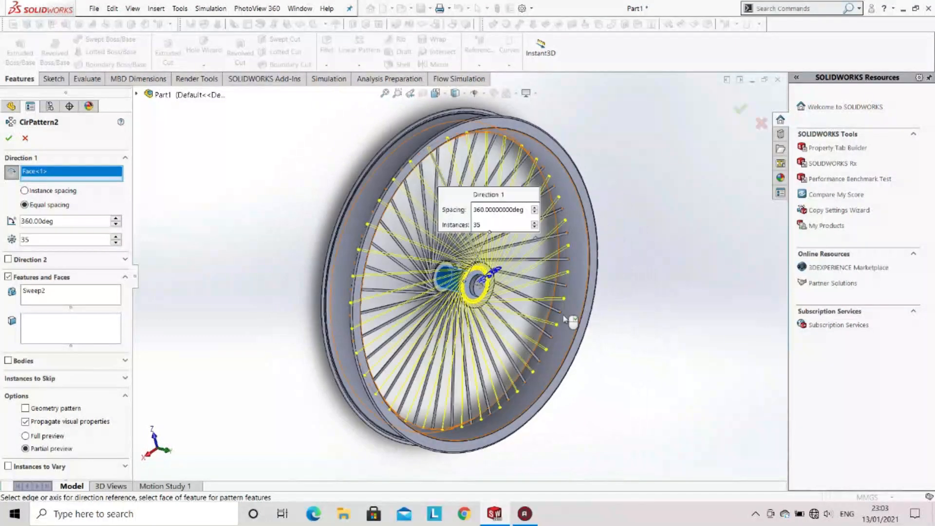
{"action": "left_click", "coordinate": [6, 140]}
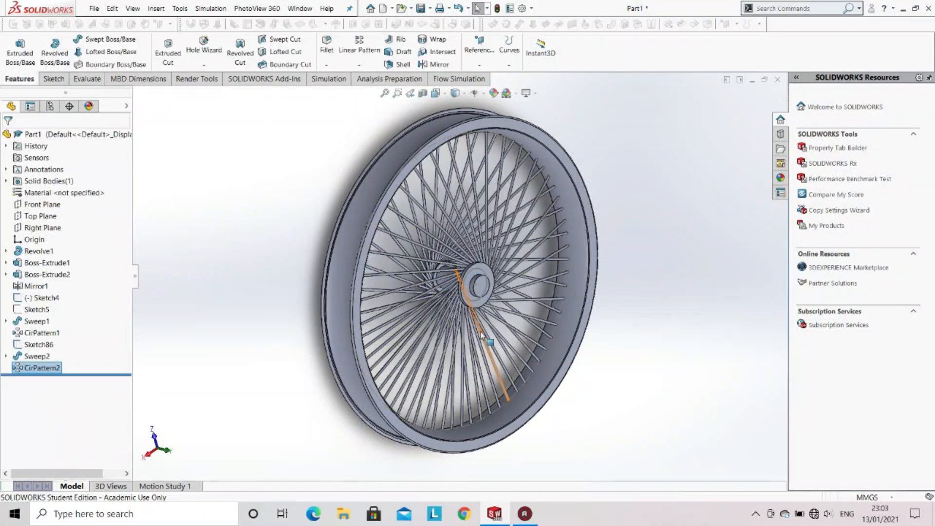
Step: Examine the patterned spokes, hub and rim from both sides of the wheel
{"action": "middle_click_drag", "start_coordinate": [480, 331], "coordinate": [275, 391]}
{"action": "middle_click_drag", "start_coordinate": [458, 364], "coordinate": [297, 380]}
{"action": "scroll", "coordinate": [484, 271], "scroll_direction": "down", "scroll_amount": 5}
{"action": "scroll", "coordinate": [485, 270], "scroll_direction": "up", "scroll_amount": 5}
{"action": "scroll", "coordinate": [433, 285], "scroll_direction": "down", "scroll_amount": 2}
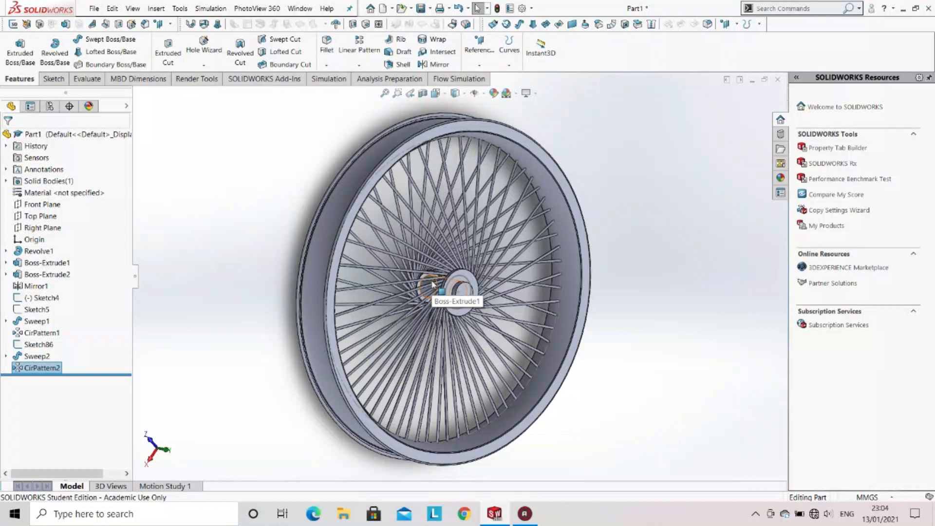
{"action": "middle_click_drag", "start_coordinate": [432, 285], "coordinate": [544, 225]}
{"action": "scroll", "coordinate": [451, 263], "scroll_direction": "up", "scroll_amount": 2}
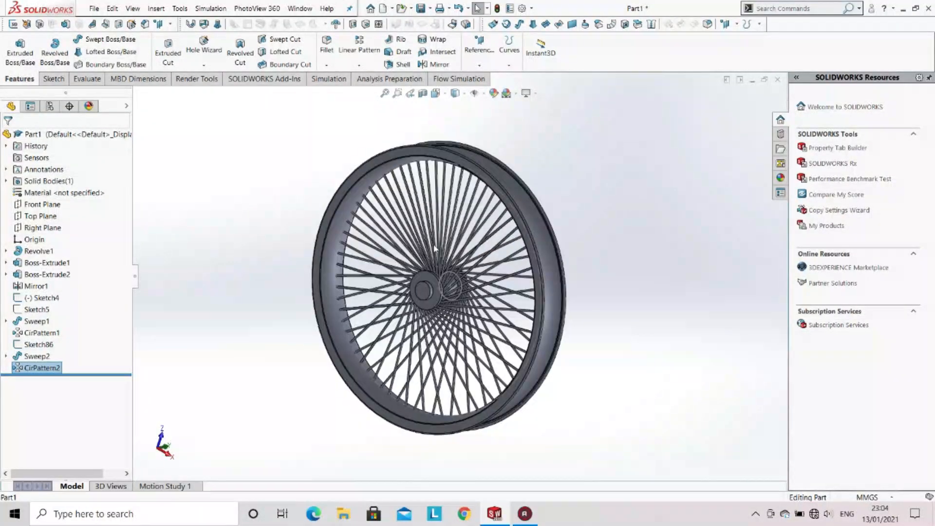
Step: Hide the circle sketch at the hub and the large circle sketch along the rim's inner side
{"action": "scroll", "coordinate": [449, 276], "scroll_direction": "down", "scroll_amount": 5}
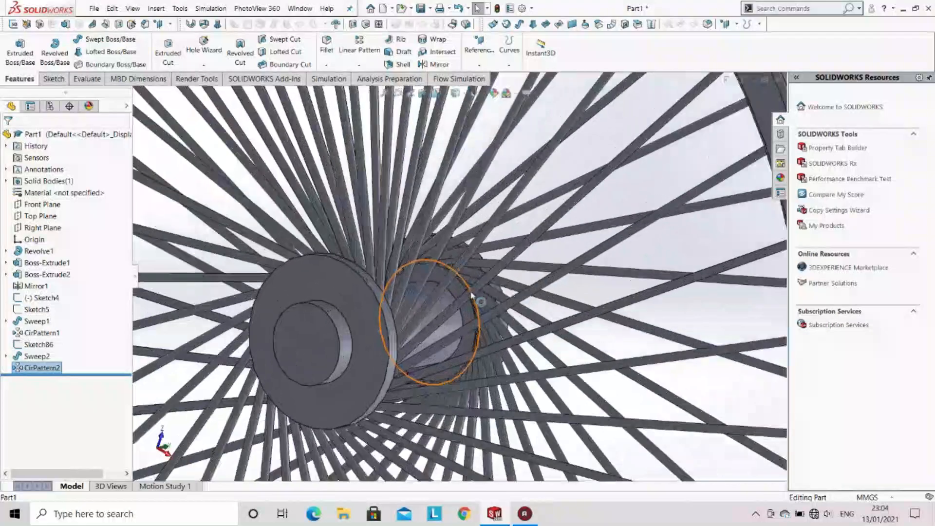
{"action": "left_click", "coordinate": [469, 291]}
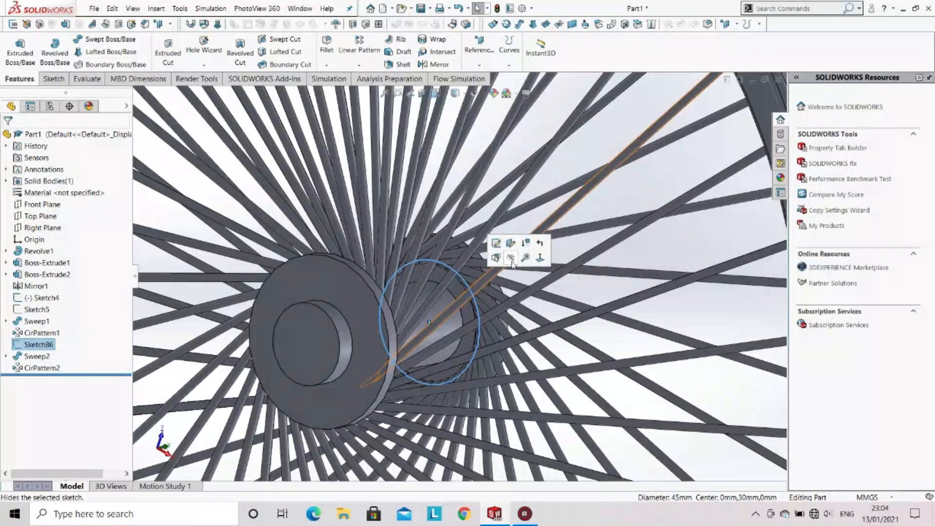
{"action": "scroll", "coordinate": [516, 260], "scroll_direction": "up", "scroll_amount": 5}
{"action": "scroll", "coordinate": [375, 242], "scroll_direction": "down", "scroll_amount": 2}
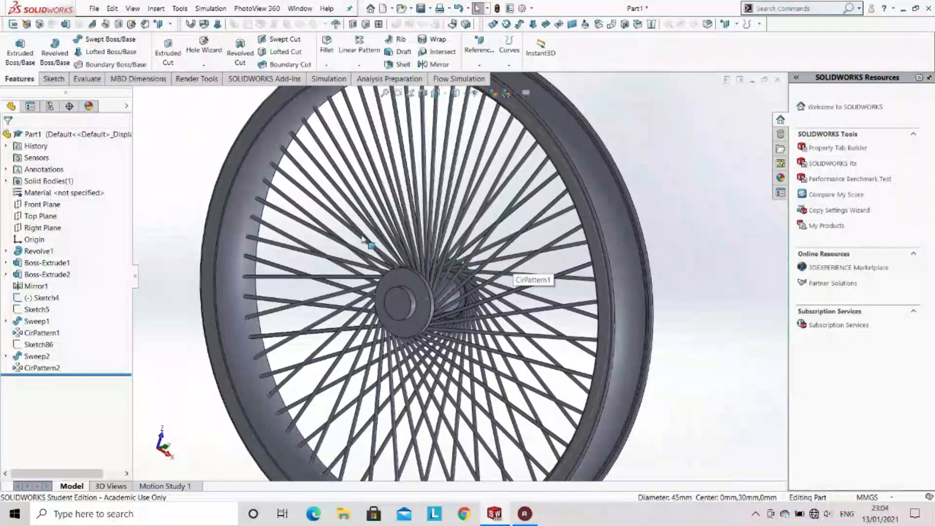
{"action": "scroll", "coordinate": [303, 267], "scroll_direction": "down", "scroll_amount": 3}
{"action": "left_click", "coordinate": [225, 252]}
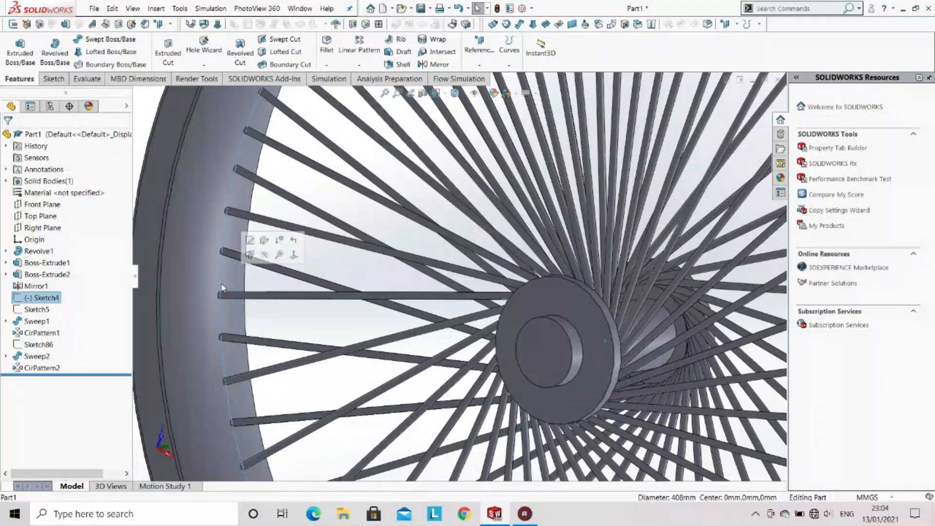
{"action": "left_click", "coordinate": [264, 256]}
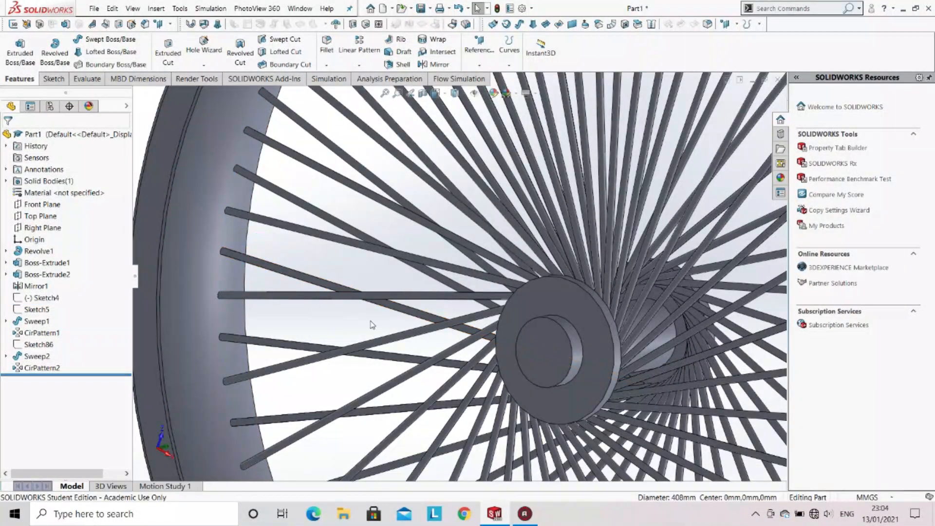
Step: Start a new sketch on the Right Plane and orient the view normal to it
{"action": "scroll", "coordinate": [372, 380], "scroll_direction": "up", "scroll_amount": 5}
{"action": "middle_click_drag", "start_coordinate": [490, 276], "coordinate": [485, 274]}
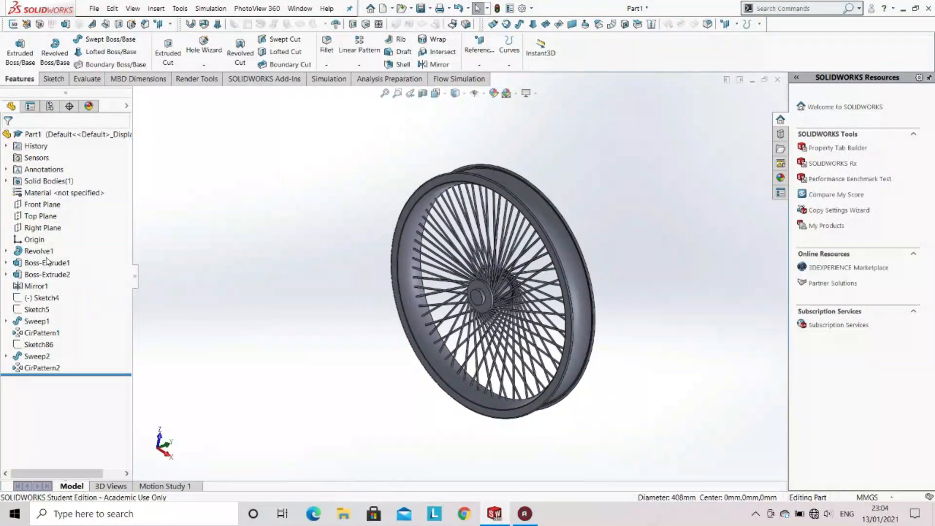
{"action": "left_click", "coordinate": [35, 229]}
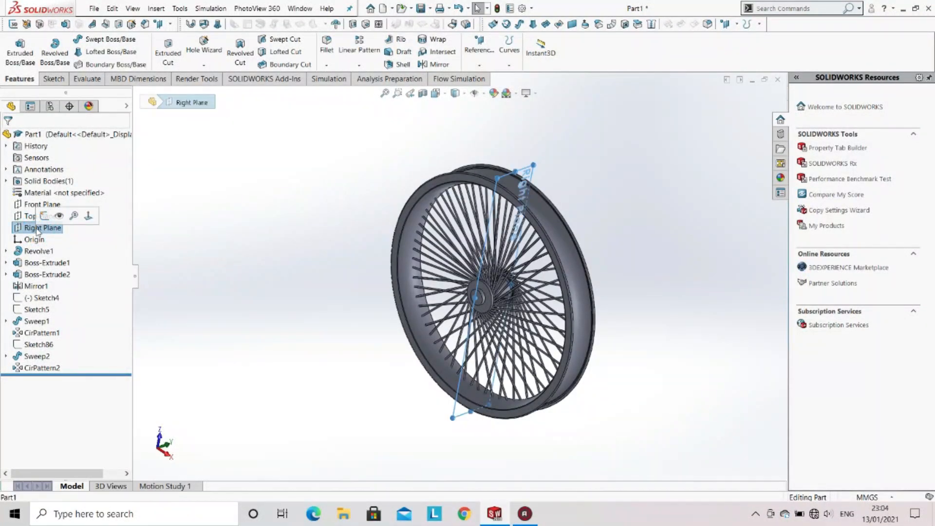
{"action": "left_click", "coordinate": [45, 215]}
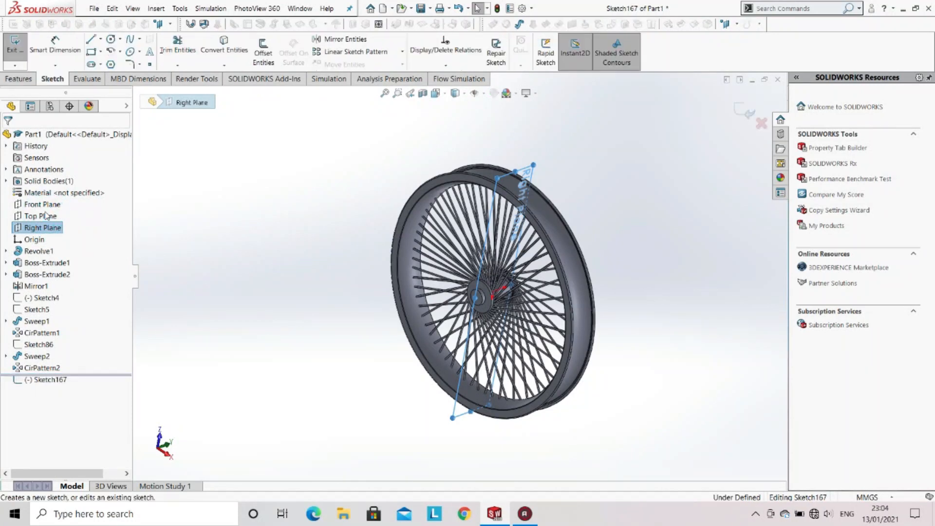
{"action": "left_click", "coordinate": [442, 94]}
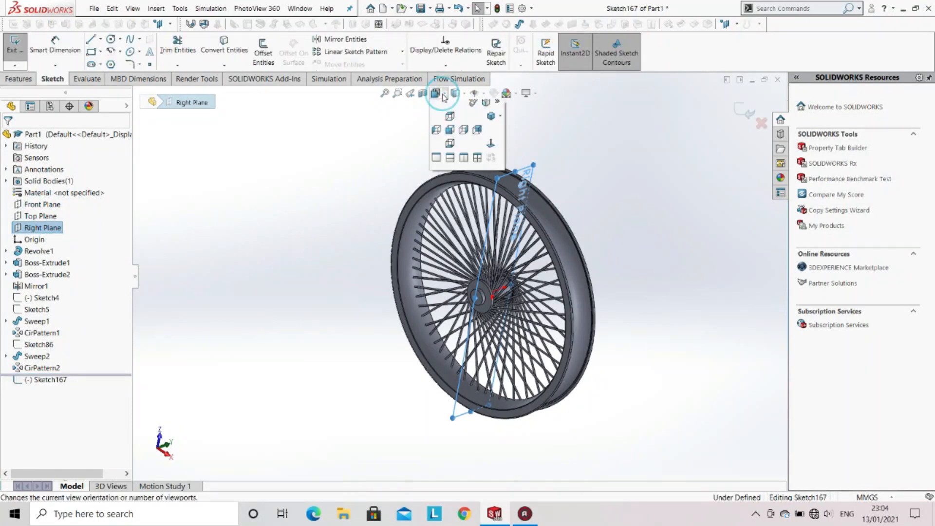
{"action": "mouse_move", "coordinate": [434, 93]}
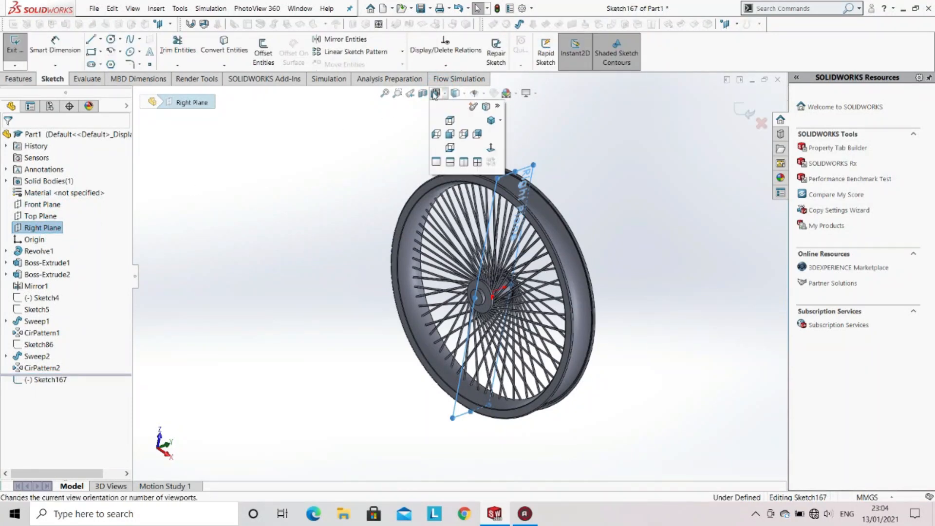
{"action": "left_click", "coordinate": [491, 148]}
Step: Sketch a three-point arc between the inner corners of the rim's two lips, bulging outward with a radius of about 30 mm
{"action": "left_click", "coordinate": [111, 51]}
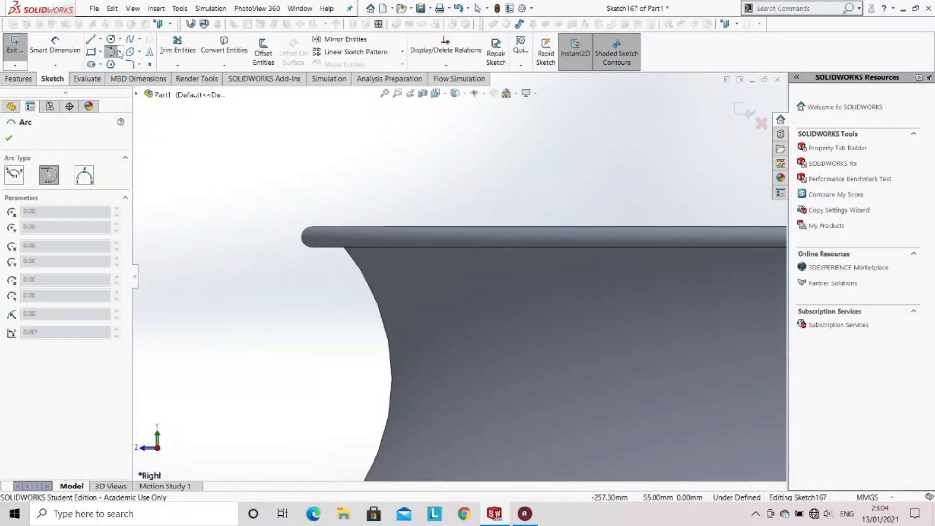
{"action": "left_click", "coordinate": [119, 52]}
{"action": "left_click", "coordinate": [137, 89]}
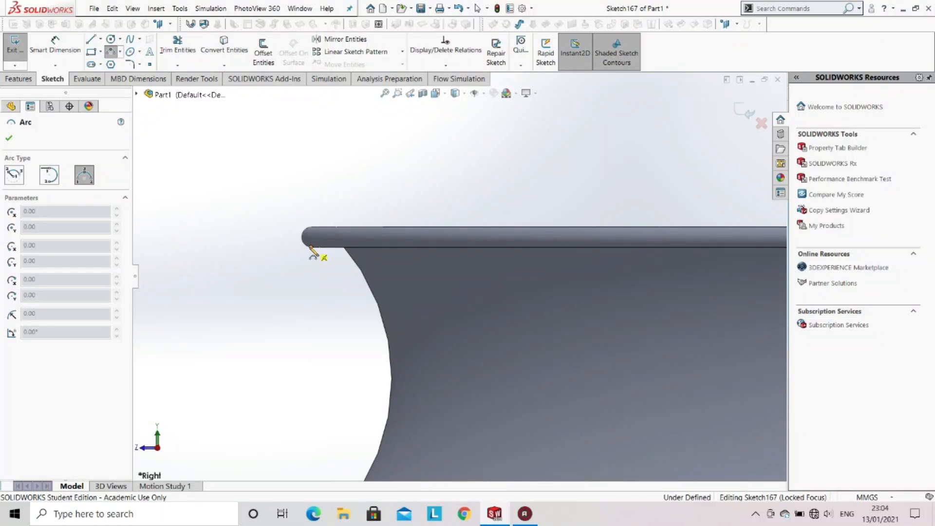
{"action": "left_click", "coordinate": [313, 249]}
{"action": "key", "text": "z"}
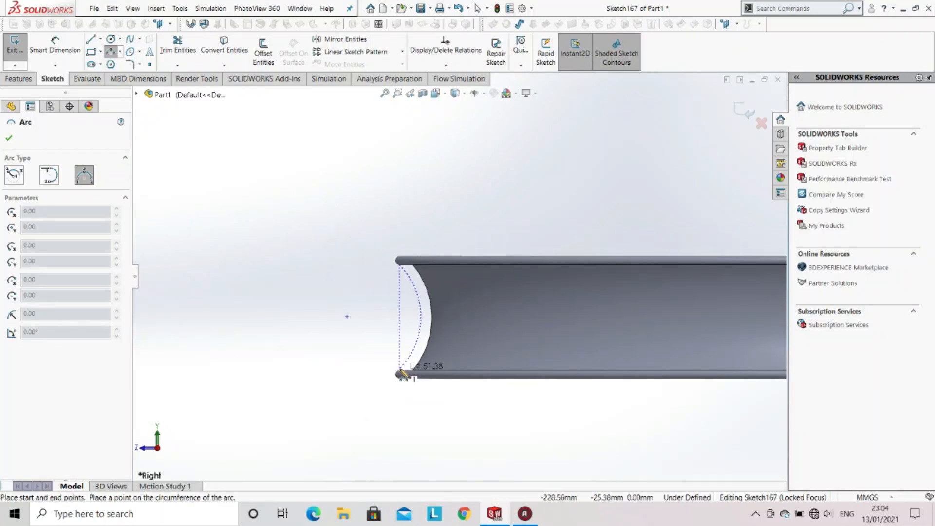
{"action": "scroll", "coordinate": [402, 375], "scroll_direction": "down", "scroll_amount": 2}
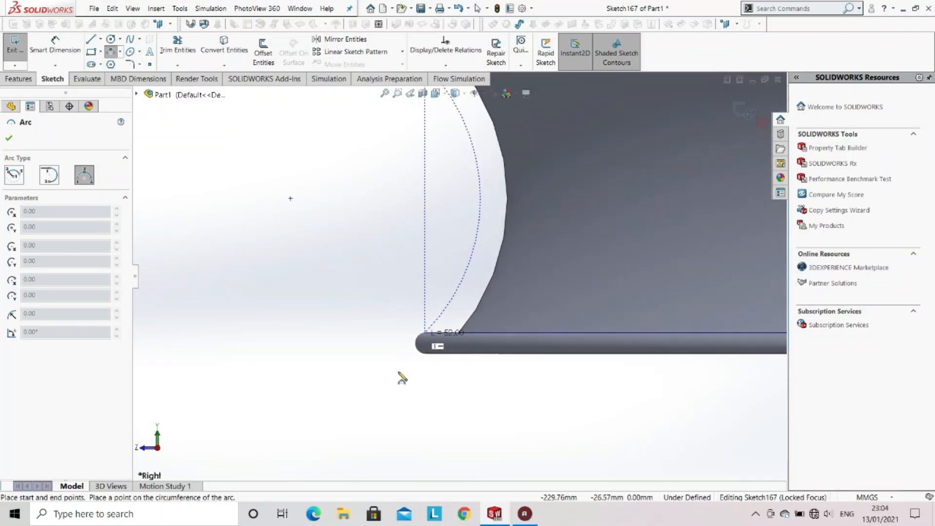
{"action": "left_click", "coordinate": [428, 341]}
{"action": "key", "text": "z"}
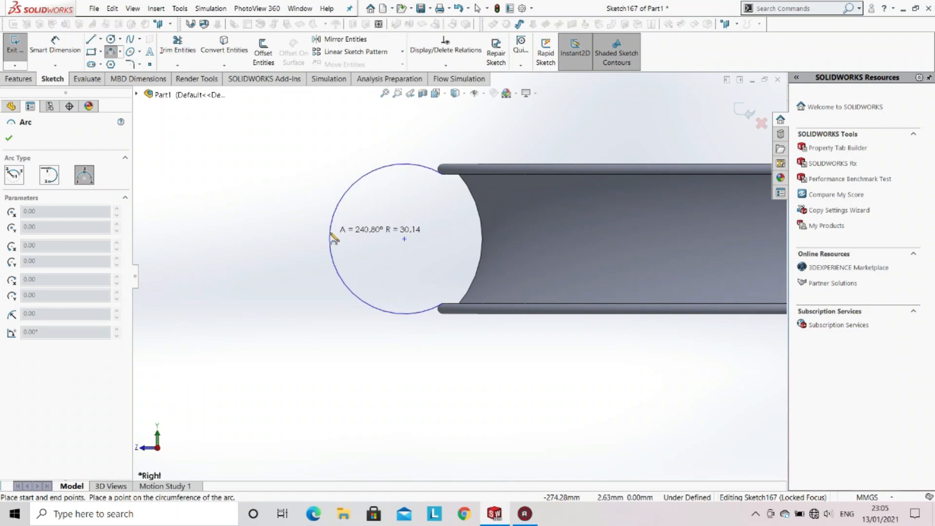
{"action": "left_click", "coordinate": [332, 238]}
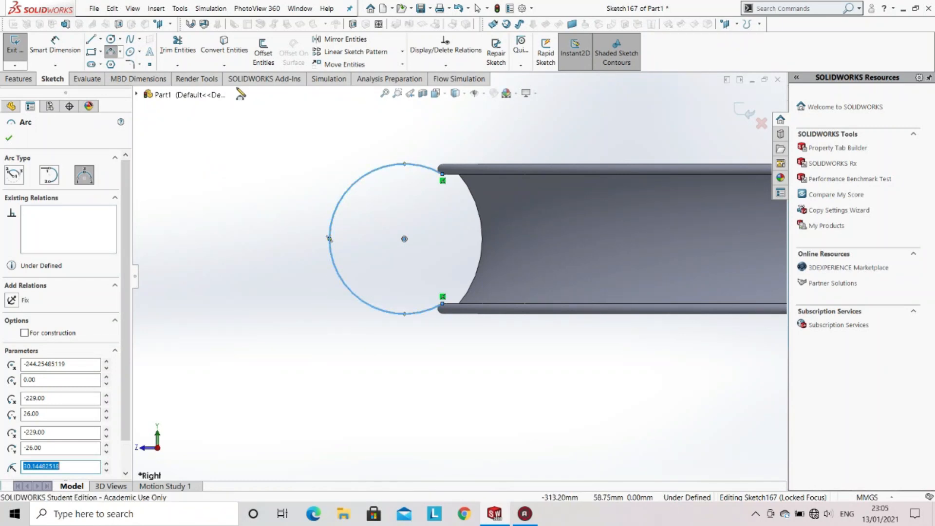
Step: Offset the arc inward by 1.5 mm with the direction reversed
{"action": "left_click", "coordinate": [264, 53]}
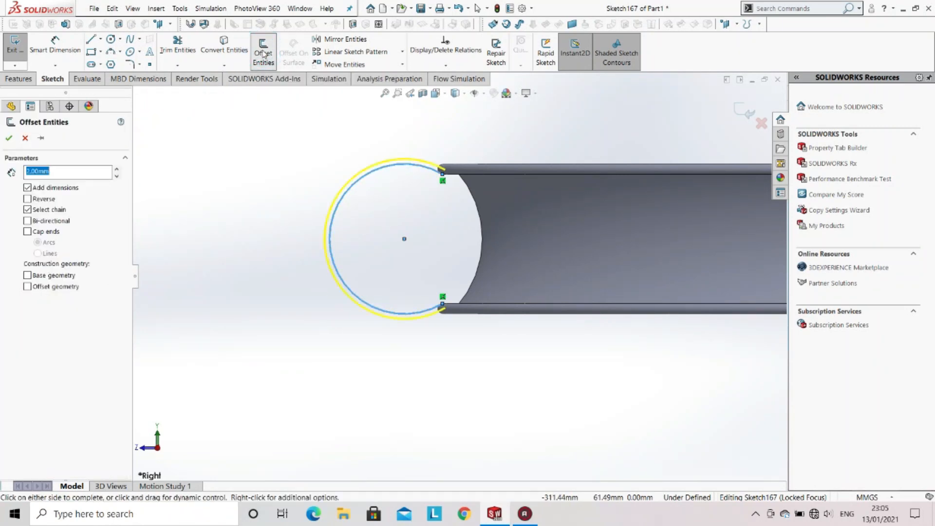
{"action": "left_click", "coordinate": [27, 199]}
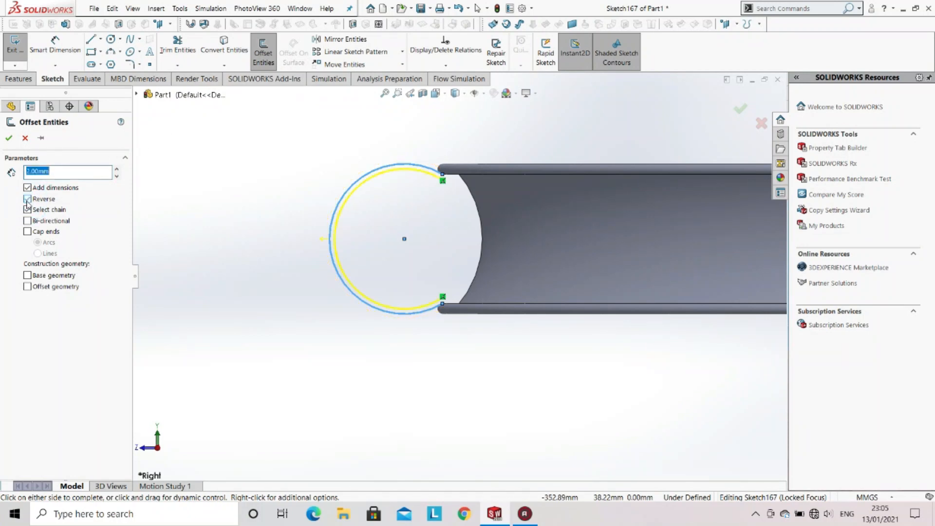
{"action": "left_click", "coordinate": [41, 173]}
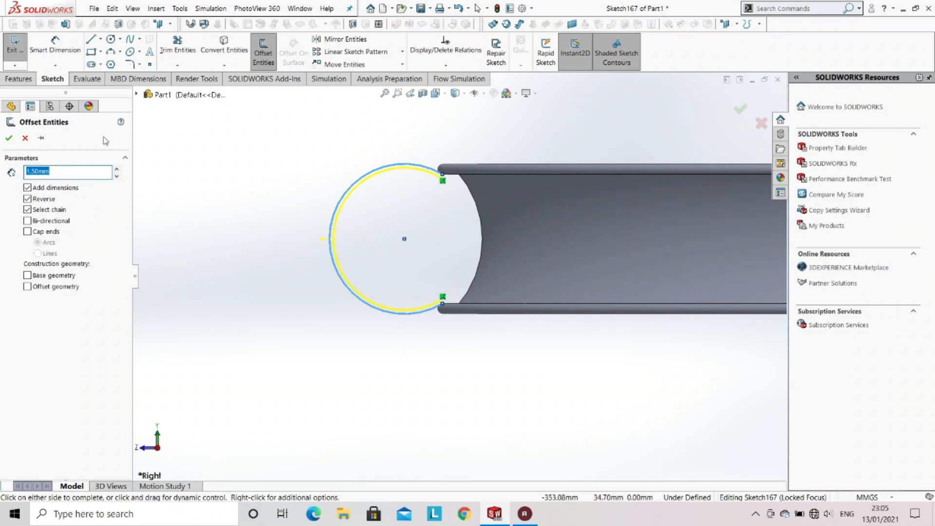
{"action": "left_click", "coordinate": [15, 141]}
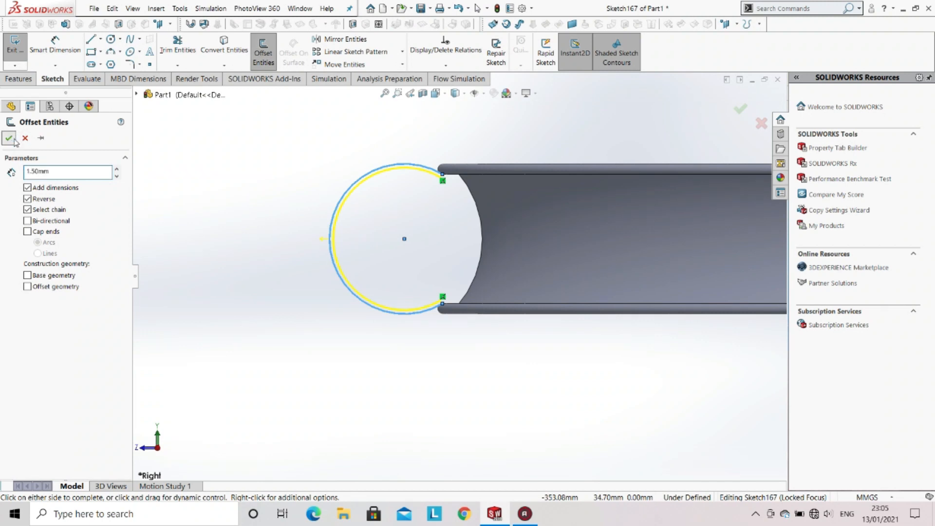
Step: Sketch a small lip closing the arcs' upper ends: lines about 5.1 mm horizontal, 1.3 mm vertical and 5.8 mm back to the inner arc
{"action": "left_click", "coordinate": [90, 39]}
{"action": "scroll", "coordinate": [457, 179], "scroll_direction": "down", "scroll_amount": 5}
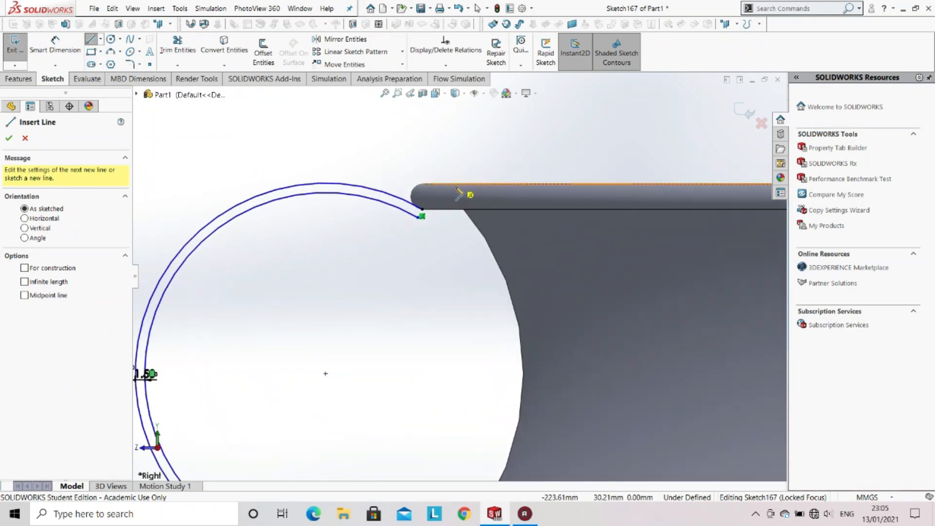
{"action": "left_click", "coordinate": [423, 215]}
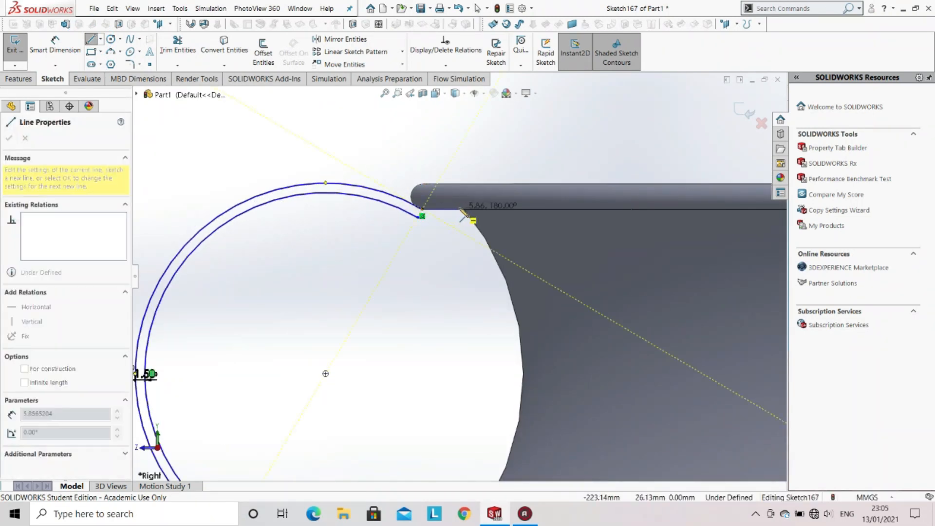
{"action": "scroll", "coordinate": [460, 214], "scroll_direction": "down", "scroll_amount": 2}
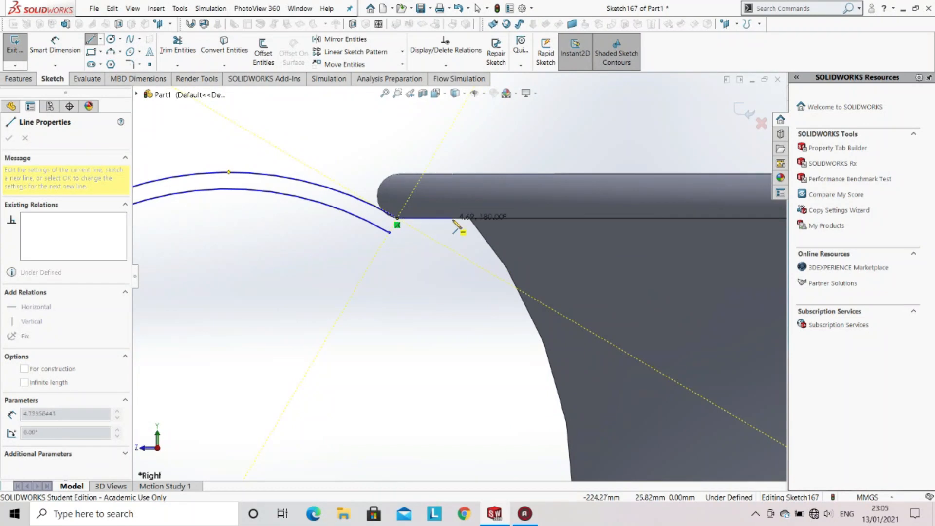
{"action": "left_click", "coordinate": [454, 225]}
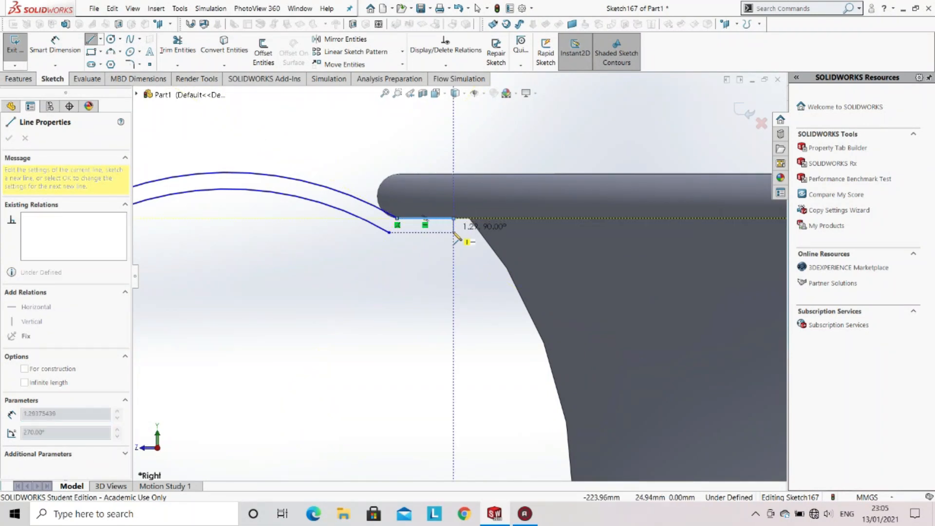
{"action": "left_click", "coordinate": [390, 232]}
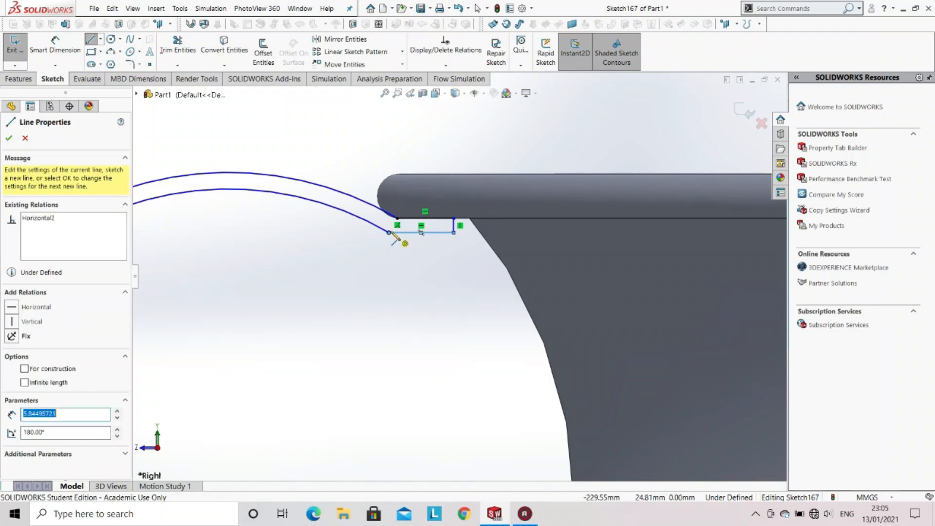
{"action": "scroll", "coordinate": [467, 290], "scroll_direction": "up", "scroll_amount": 5}
{"action": "scroll", "coordinate": [438, 326], "scroll_direction": "down", "scroll_amount": 2}
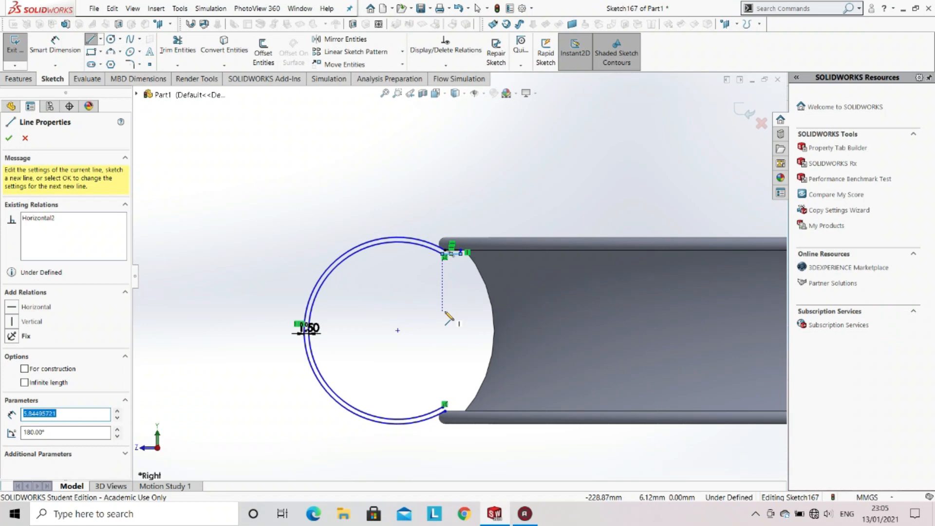
{"action": "key", "text": "Escape"}
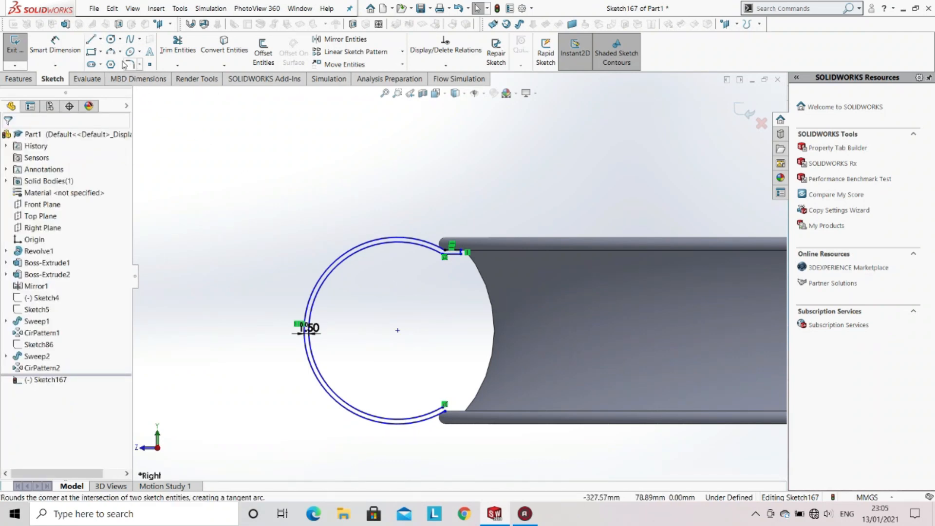
Step: Sketch a horizontal centerline through the centre of the tyre arcs, extending past both sides of the profile
{"action": "left_click", "coordinate": [101, 39]}
{"action": "left_click", "coordinate": [112, 64]}
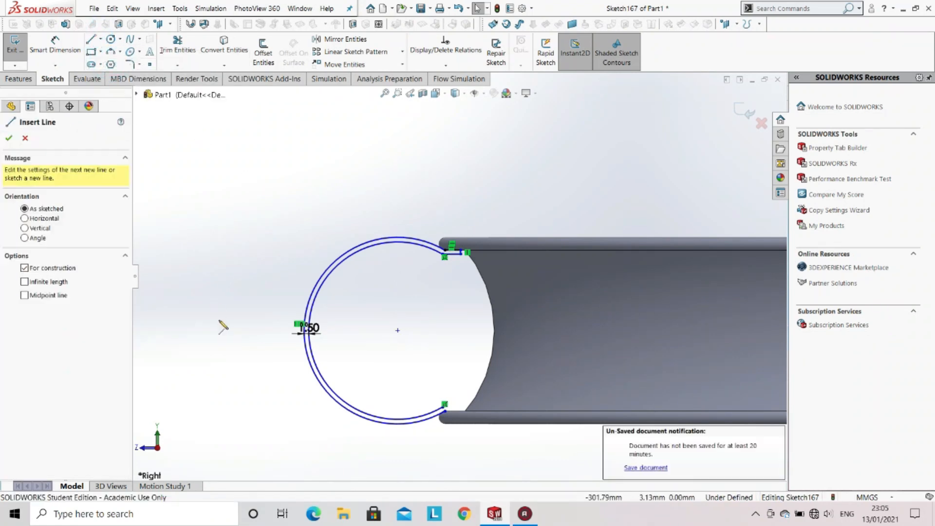
{"action": "scroll", "coordinate": [229, 328], "scroll_direction": "up", "scroll_amount": 3}
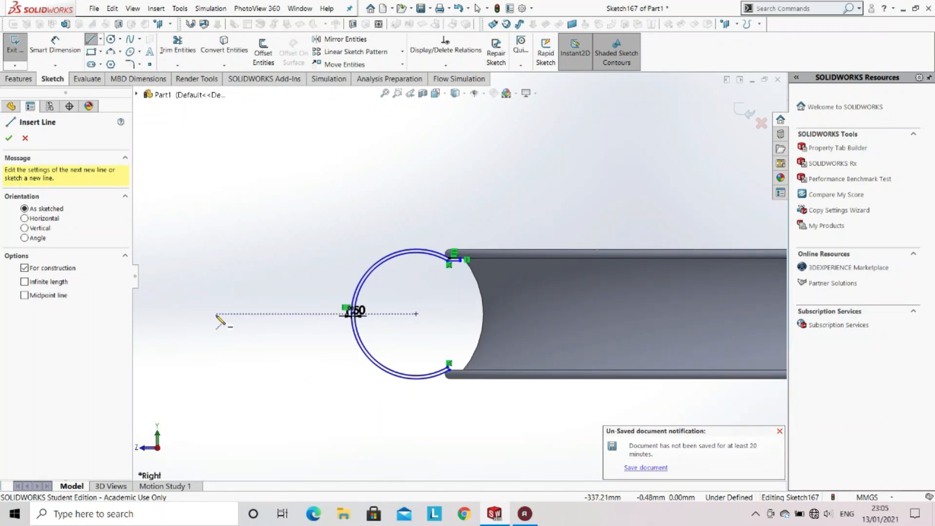
{"action": "left_click", "coordinate": [217, 314]}
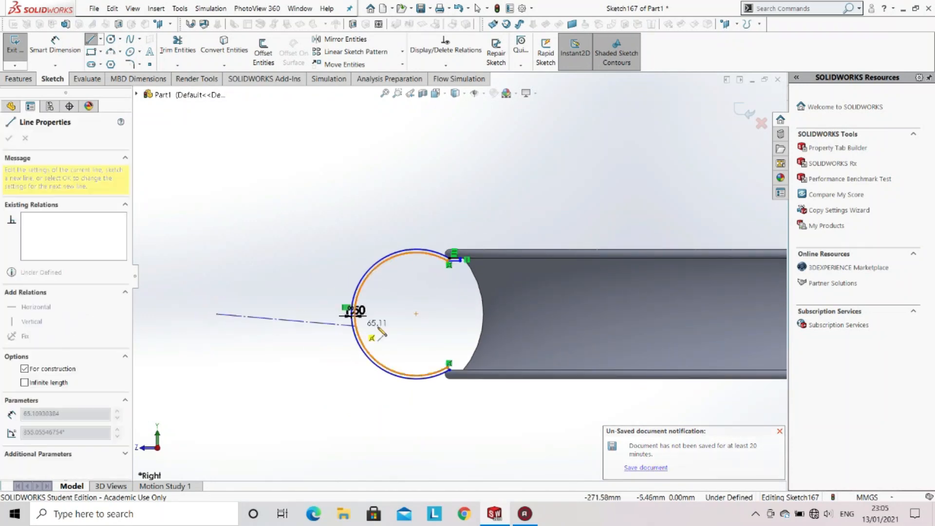
{"action": "left_click", "coordinate": [588, 314]}
{"action": "key", "text": "Escape"}
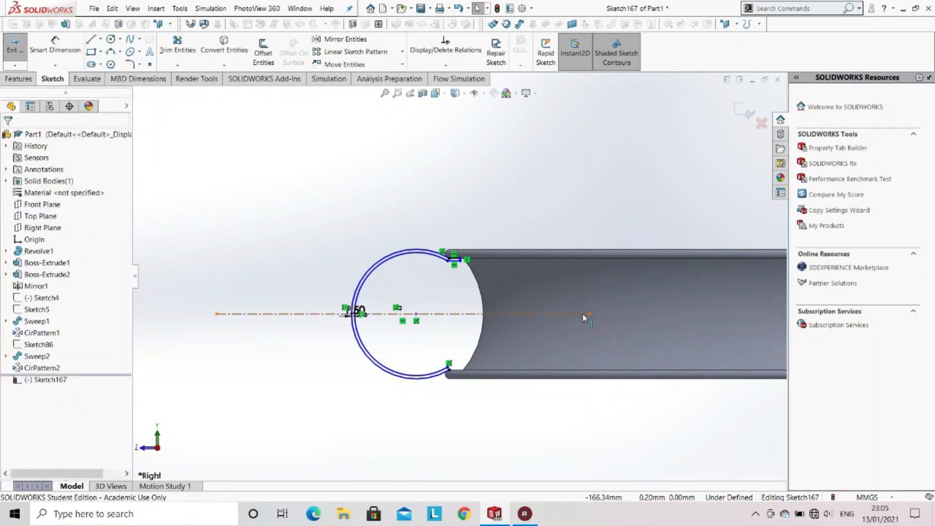
Step: Mirror the three lip lines about the horizontal centerline to close the lower end of the tyre profile
{"action": "scroll", "coordinate": [493, 331], "scroll_direction": "down", "scroll_amount": 3}
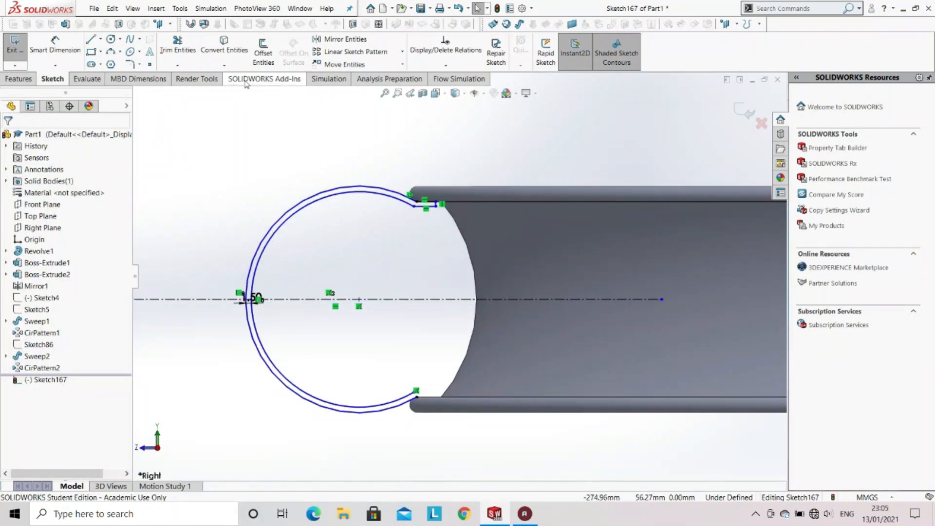
{"action": "left_click", "coordinate": [342, 39]}
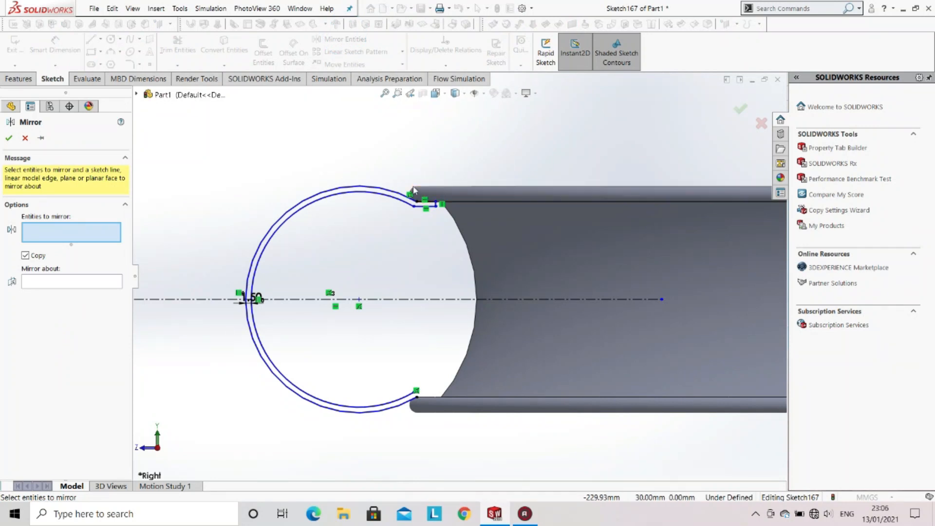
{"action": "left_click", "coordinate": [434, 204]}
{"action": "scroll", "coordinate": [439, 208], "scroll_direction": "down", "scroll_amount": 5}
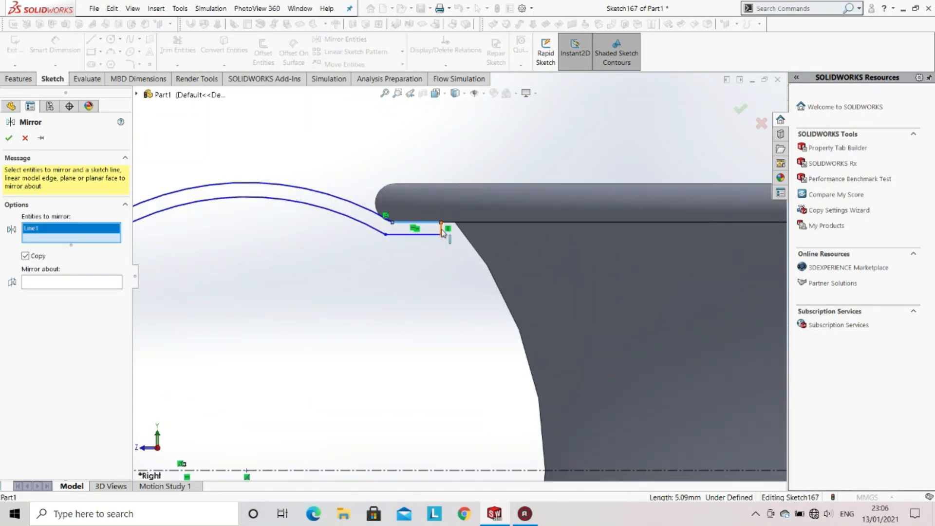
{"action": "left_click", "coordinate": [442, 231]}
{"action": "left_click", "coordinate": [435, 235]}
{"action": "left_click", "coordinate": [76, 301]}
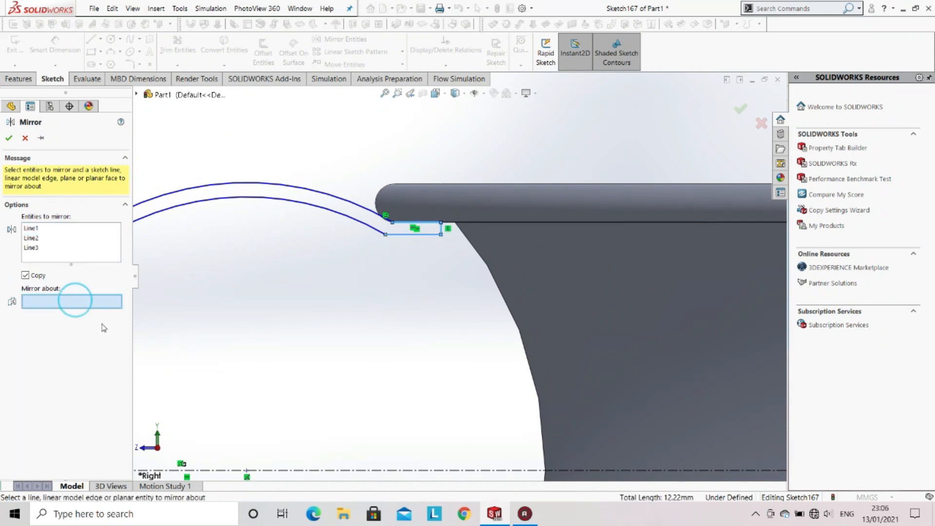
{"action": "scroll", "coordinate": [370, 419], "scroll_direction": "up", "scroll_amount": 3}
{"action": "left_click", "coordinate": [397, 370]}
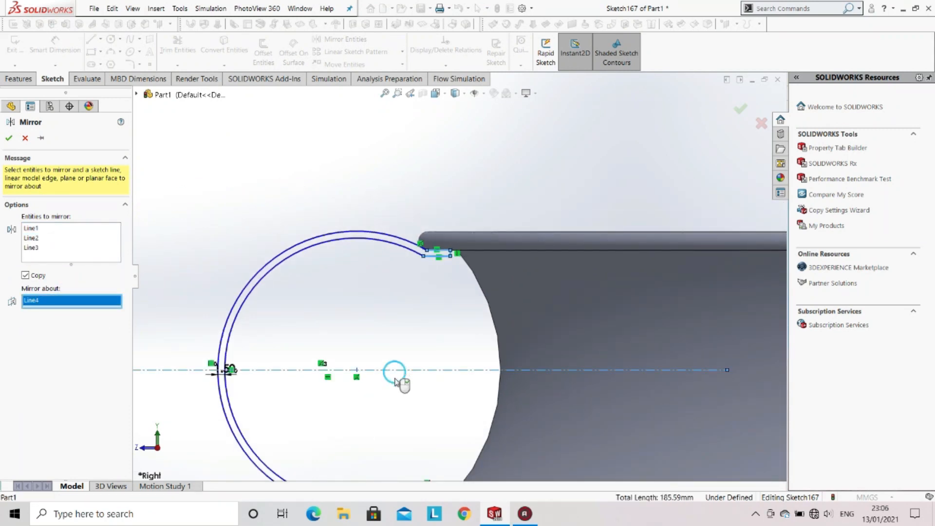
{"action": "scroll", "coordinate": [398, 404], "scroll_direction": "up", "scroll_amount": 3}
{"action": "scroll", "coordinate": [406, 403], "scroll_direction": "down", "scroll_amount": 4}
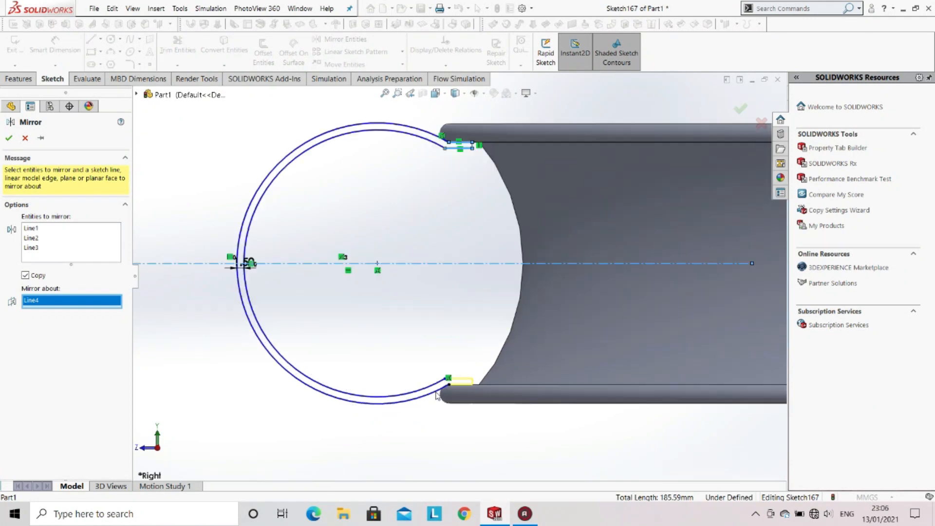
{"action": "left_click", "coordinate": [9, 139]}
Step: Sketch a vertical centerline about 155 mm long through the origin at the hub
{"action": "scroll", "coordinate": [465, 311], "scroll_direction": "up", "scroll_amount": 5}
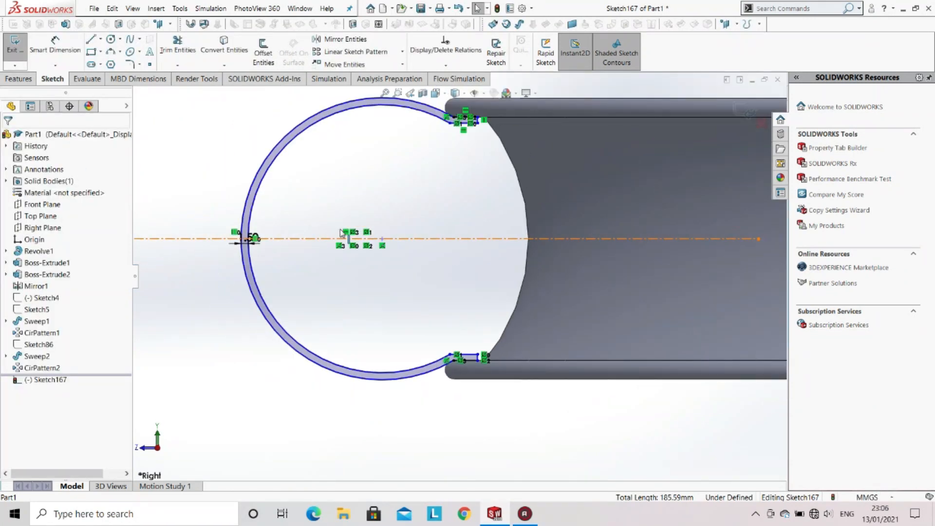
{"action": "left_click", "coordinate": [100, 39]}
{"action": "left_click", "coordinate": [108, 65]}
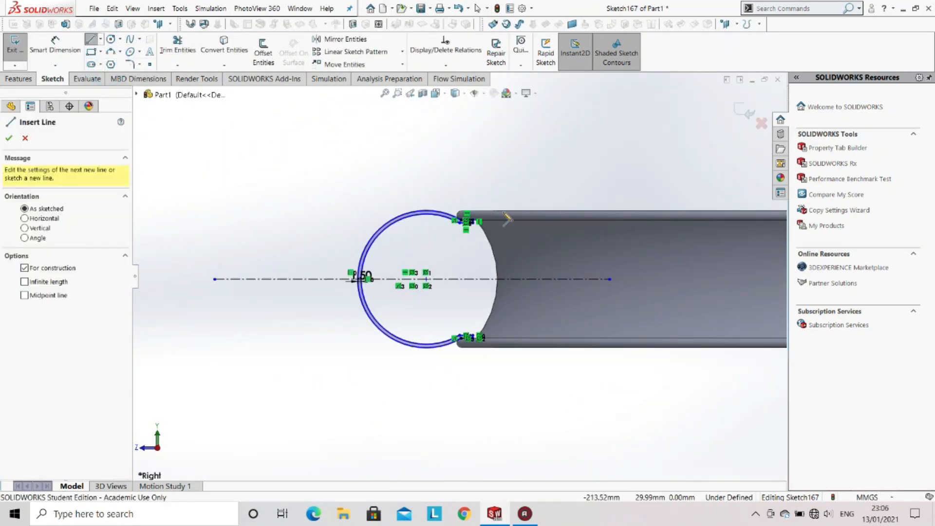
{"action": "scroll", "coordinate": [539, 219], "scroll_direction": "up", "scroll_amount": 4}
{"action": "scroll", "coordinate": [682, 226], "scroll_direction": "down", "scroll_amount": 3}
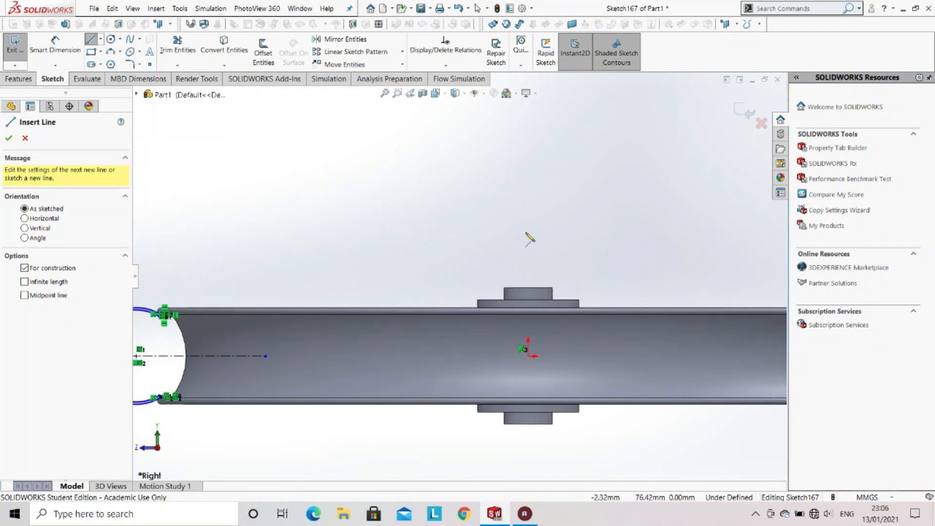
{"action": "left_click", "coordinate": [528, 224]}
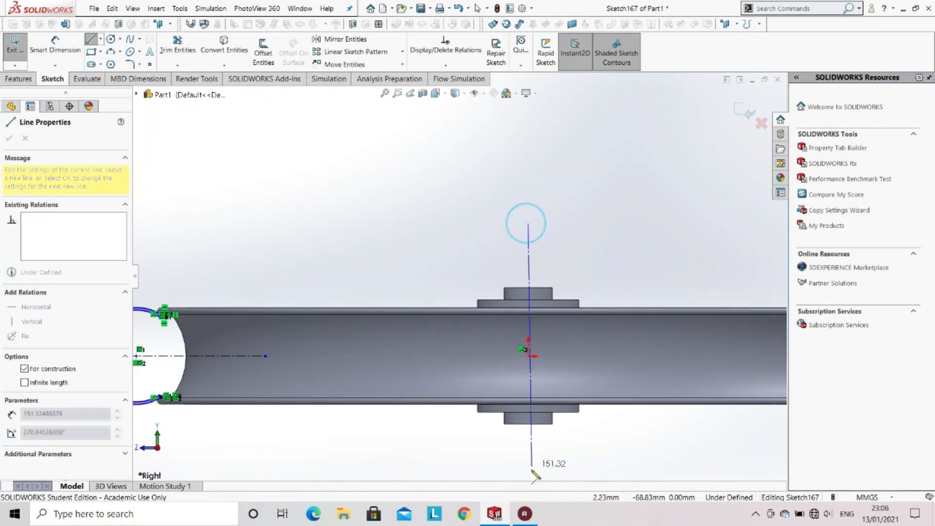
{"action": "left_click", "coordinate": [528, 472]}
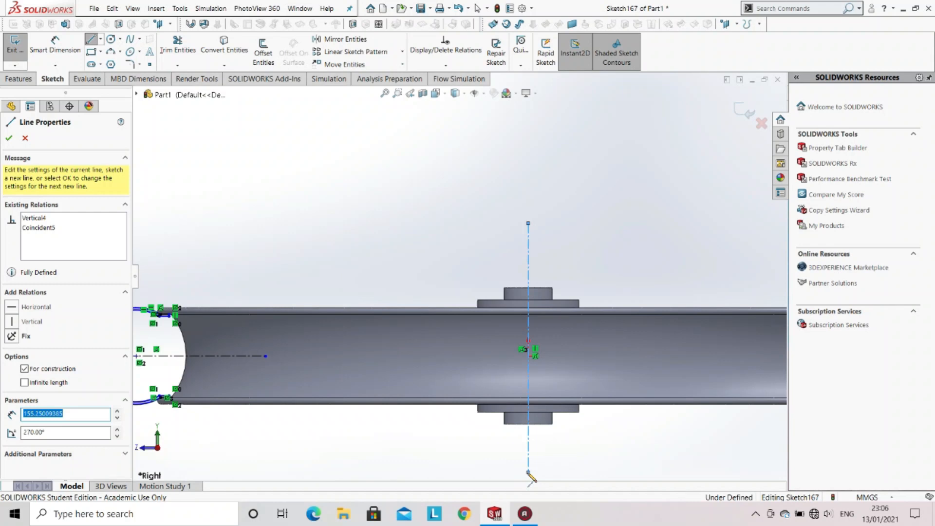
{"action": "key", "text": "Escape"}
Step: Revolve the tyre profile 360 degrees about the vertical centerline through the hub
{"action": "scroll", "coordinate": [438, 300], "scroll_direction": "up", "scroll_amount": 2}
{"action": "scroll", "coordinate": [204, 249], "scroll_direction": "down", "scroll_amount": 3}
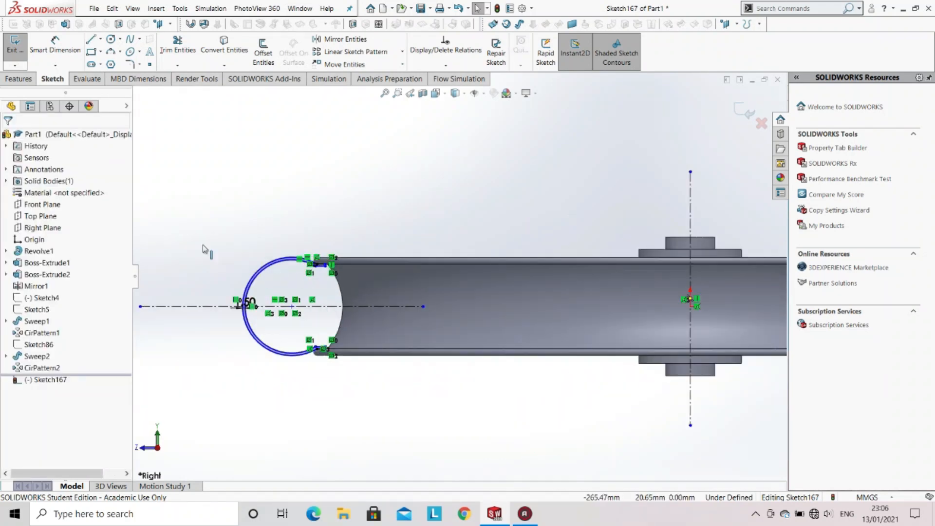
{"action": "left_click", "coordinate": [24, 81]}
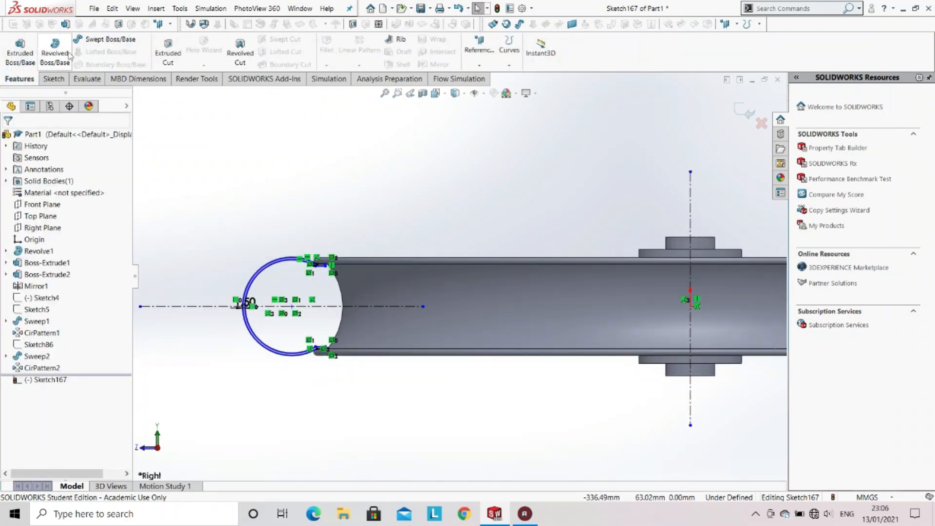
{"action": "left_click", "coordinate": [68, 53]}
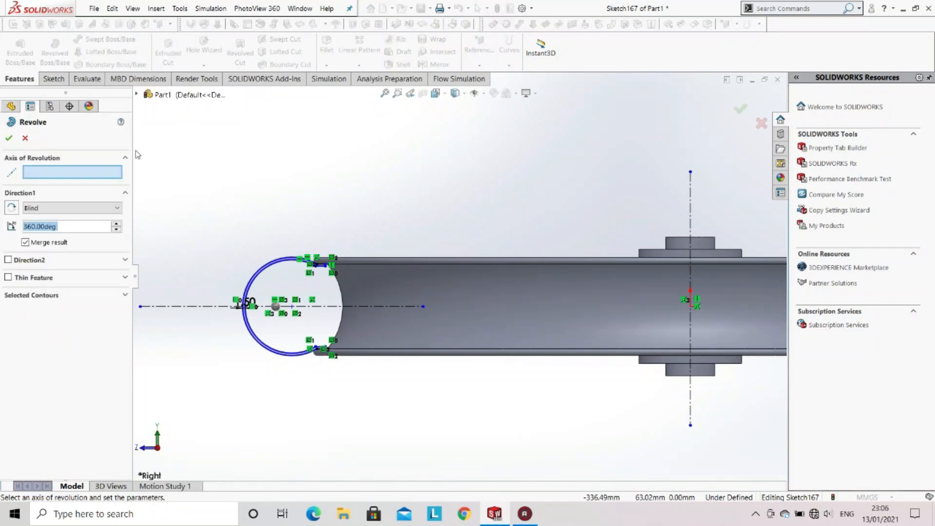
{"action": "left_click", "coordinate": [689, 213]}
{"action": "scroll", "coordinate": [589, 235], "scroll_direction": "up", "scroll_amount": 4}
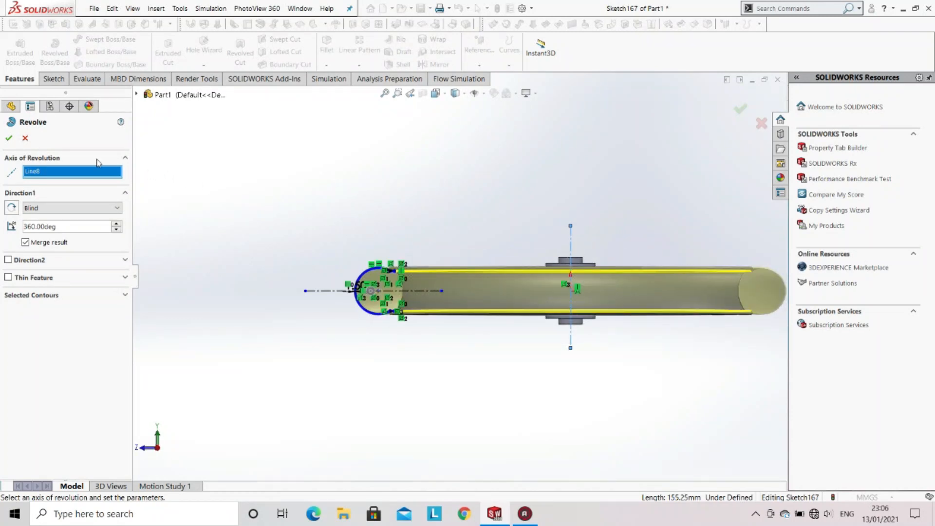
{"action": "left_click", "coordinate": [8, 140]}
Step: Create a reference plane offset 277 mm from the Right Plane, at the outer edge of the tyre
{"action": "mouse_move", "coordinate": [422, 210]}
{"action": "middle_mouse_down"}
{"action": "mouse_move", "coordinate": [372, 224]}
{"action": "mouse_move", "coordinate": [407, 265]}
{"action": "mouse_move", "coordinate": [430, 242]}
{"action": "mouse_move", "coordinate": [409, 272]}
{"action": "mouse_move", "coordinate": [447, 324]}
{"action": "mouse_move", "coordinate": [447, 272]}
{"action": "mouse_move", "coordinate": [453, 294]}
{"action": "middle_mouse_up"}
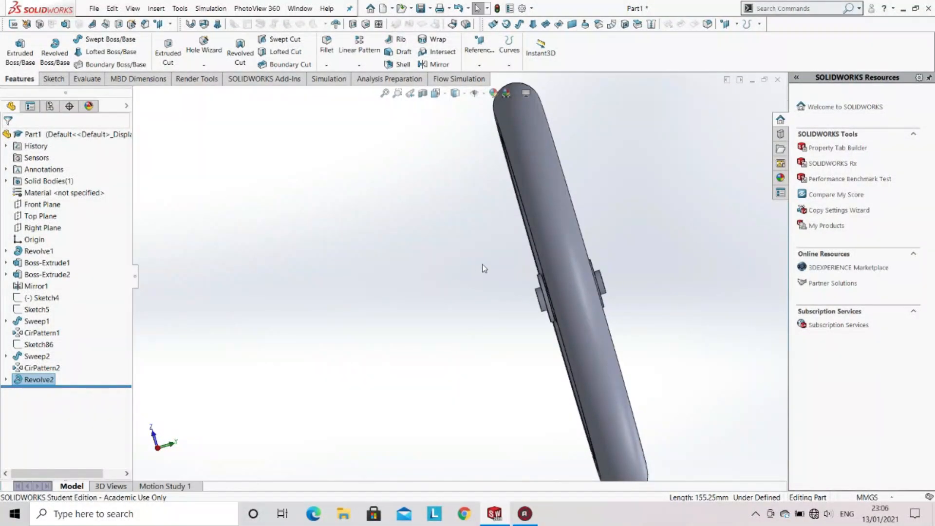
{"action": "scroll", "coordinate": [486, 265], "scroll_direction": "up", "scroll_amount": 3}
{"action": "scroll", "coordinate": [526, 209], "scroll_direction": "down", "scroll_amount": 2}
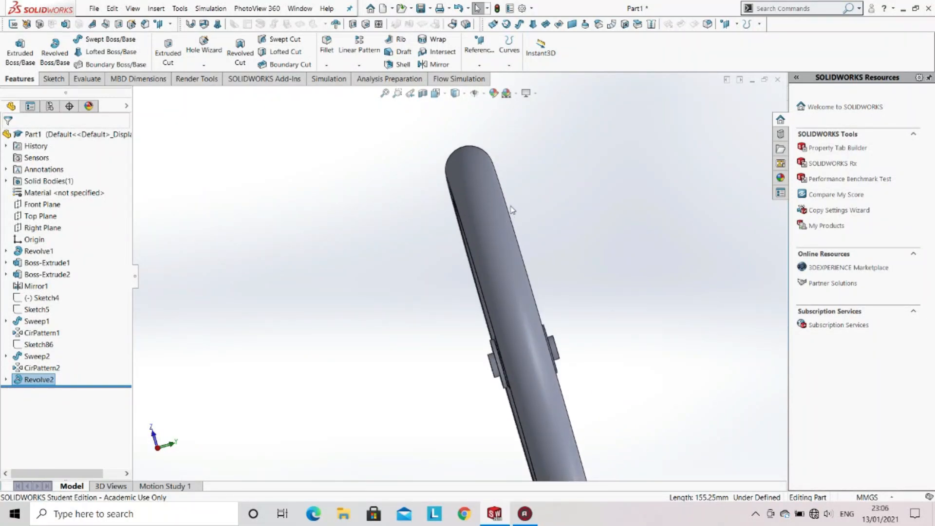
{"action": "middle_click_drag", "start_coordinate": [486, 244], "coordinate": [460, 245]}
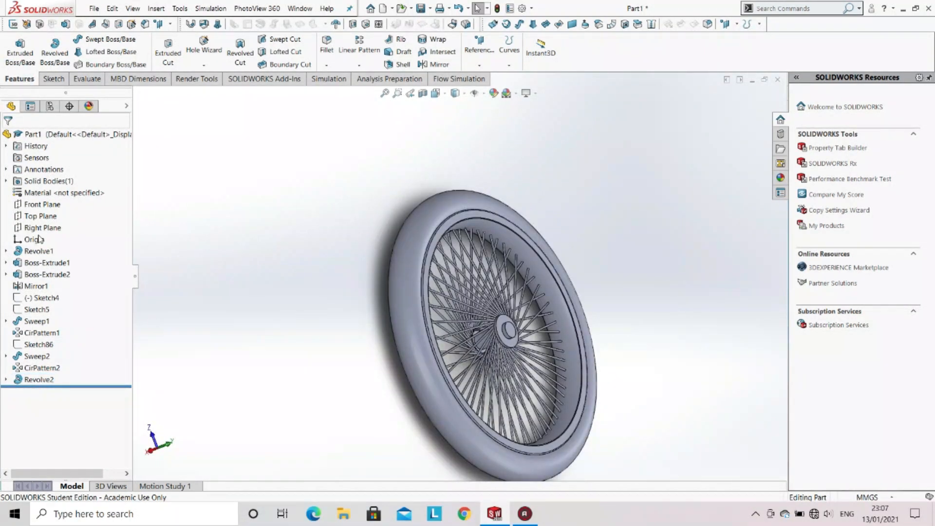
{"action": "left_click", "coordinate": [43, 228]}
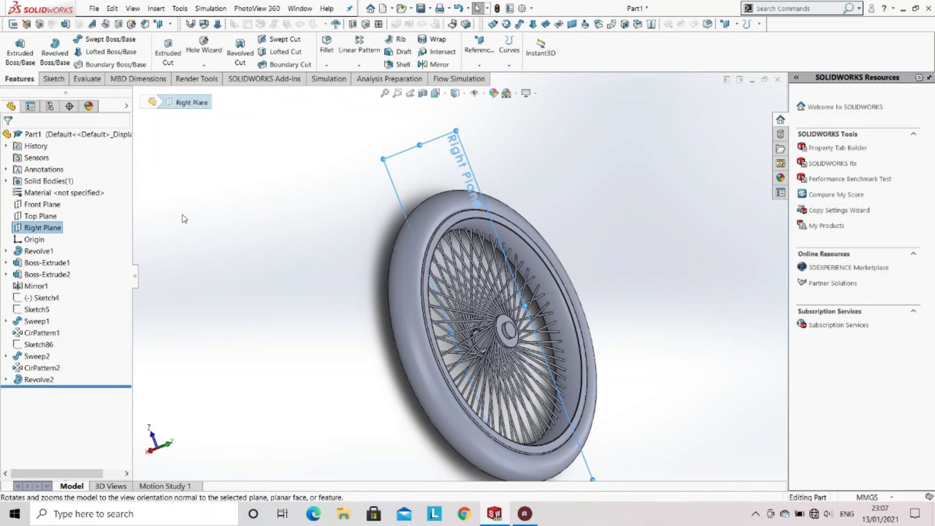
{"action": "left_click", "coordinate": [480, 49]}
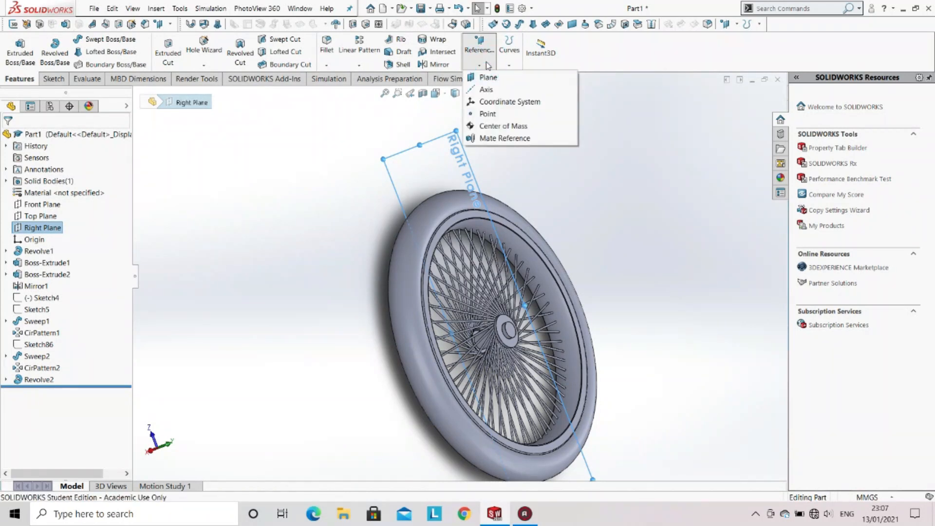
{"action": "left_click", "coordinate": [488, 78]}
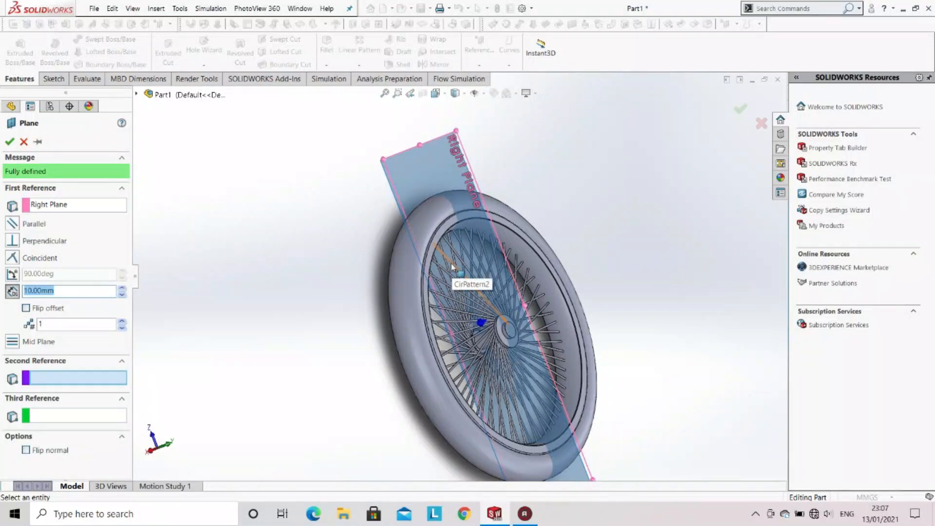
{"action": "middle_click_drag", "start_coordinate": [466, 312], "coordinate": [410, 315]}
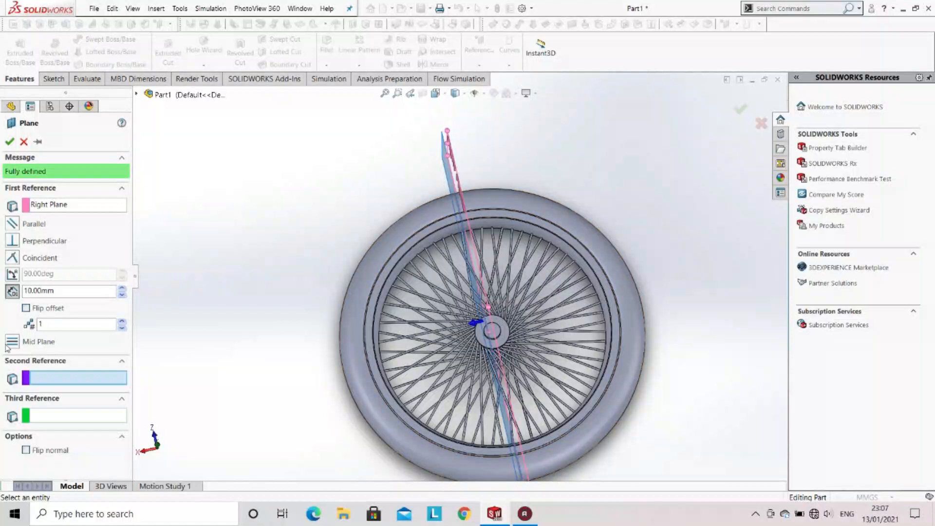
{"action": "left_click", "coordinate": [47, 292]}
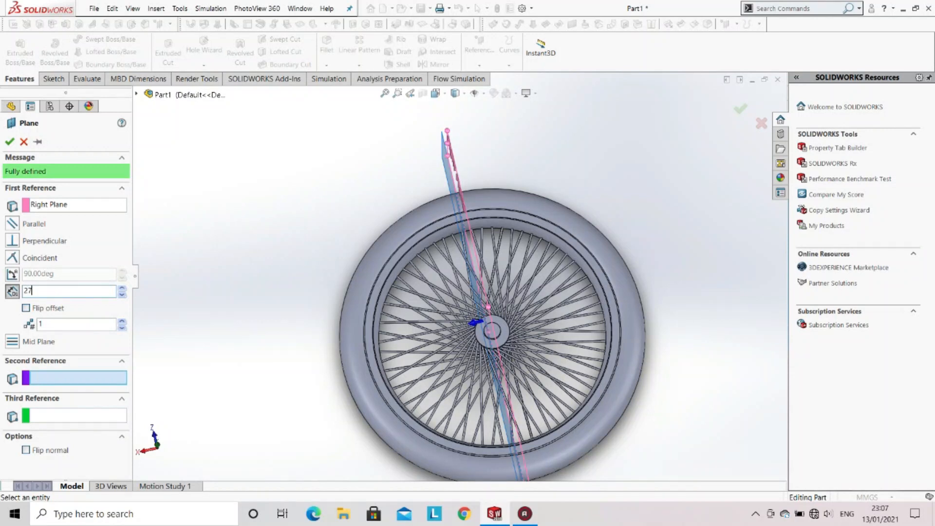
{"action": "type", "text": "277"}
{"action": "key", "text": "Return"}
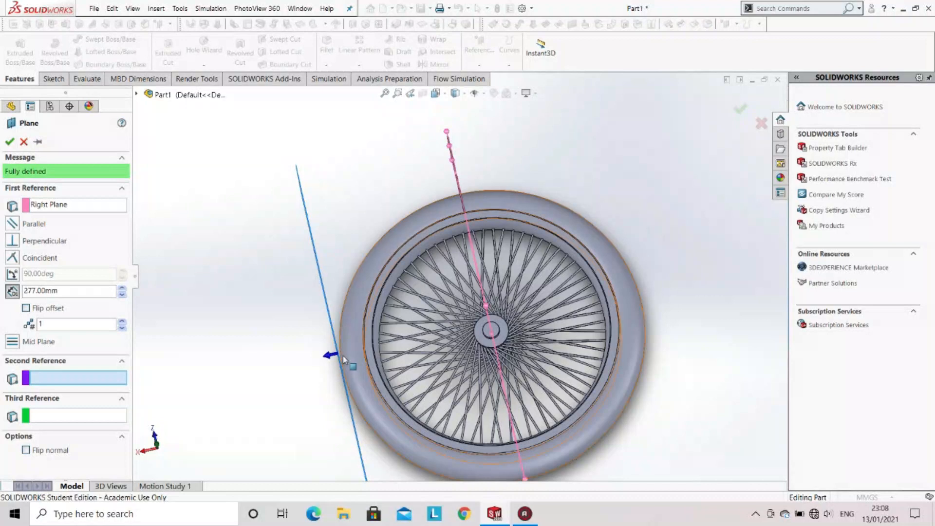
{"action": "scroll", "coordinate": [343, 356], "scroll_direction": "down", "scroll_amount": 3}
{"action": "scroll", "coordinate": [366, 378], "scroll_direction": "up", "scroll_amount": 2}
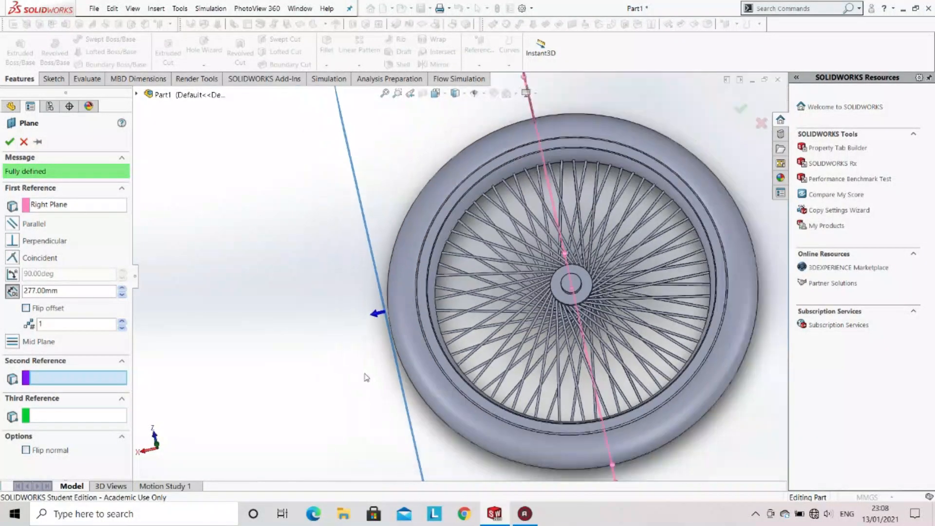
{"action": "left_click", "coordinate": [9, 142]}
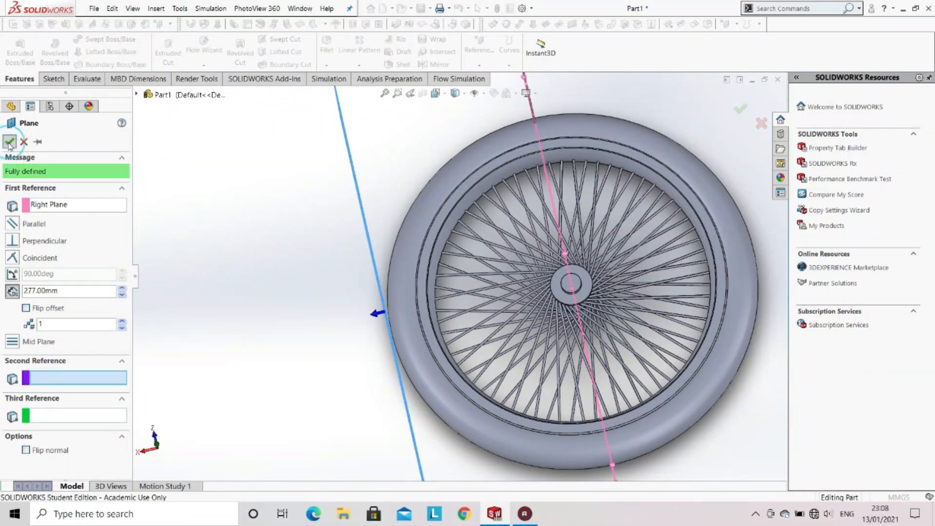
Step: Start a sketch on the new offset plane and view it normal to the plane, close up on the tyre surface
{"action": "scroll", "coordinate": [415, 354], "scroll_direction": "up", "scroll_amount": 3}
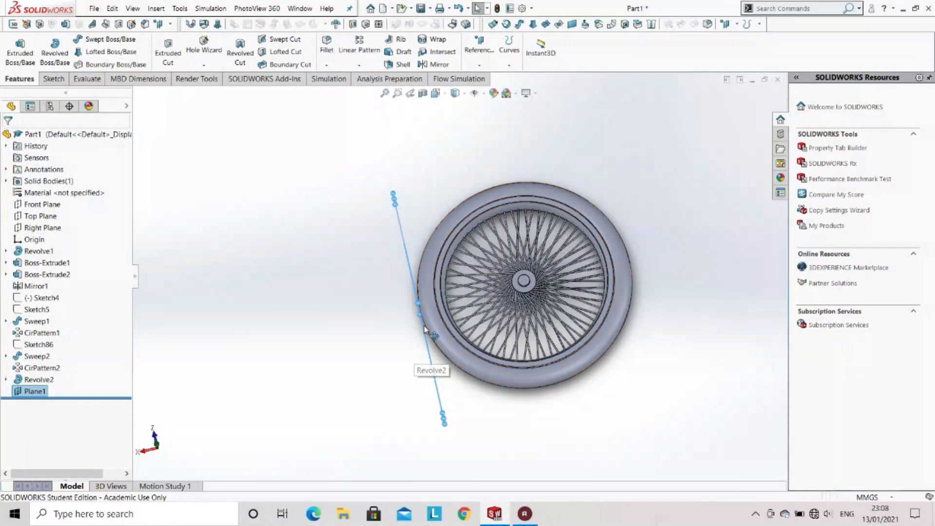
{"action": "middle_click_drag", "start_coordinate": [415, 341], "coordinate": [430, 279]}
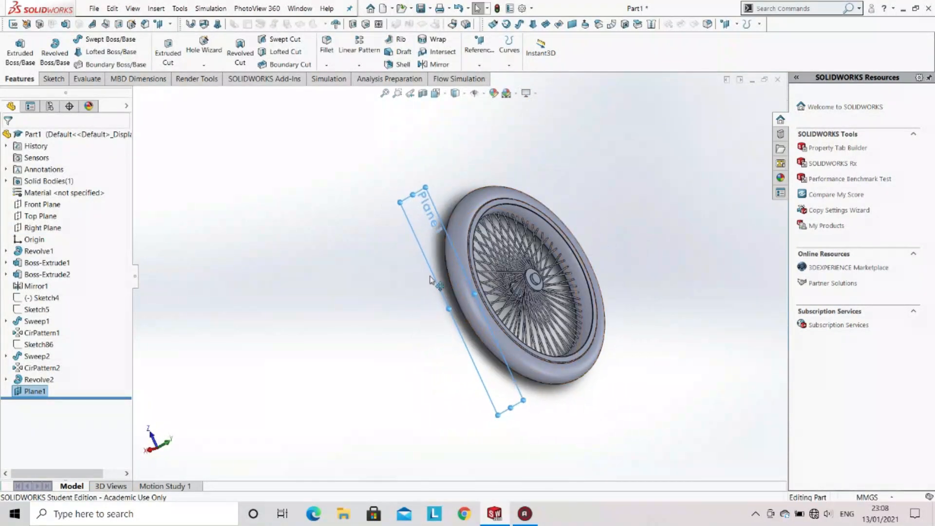
{"action": "left_click", "coordinate": [53, 79]}
{"action": "left_click", "coordinate": [14, 45]}
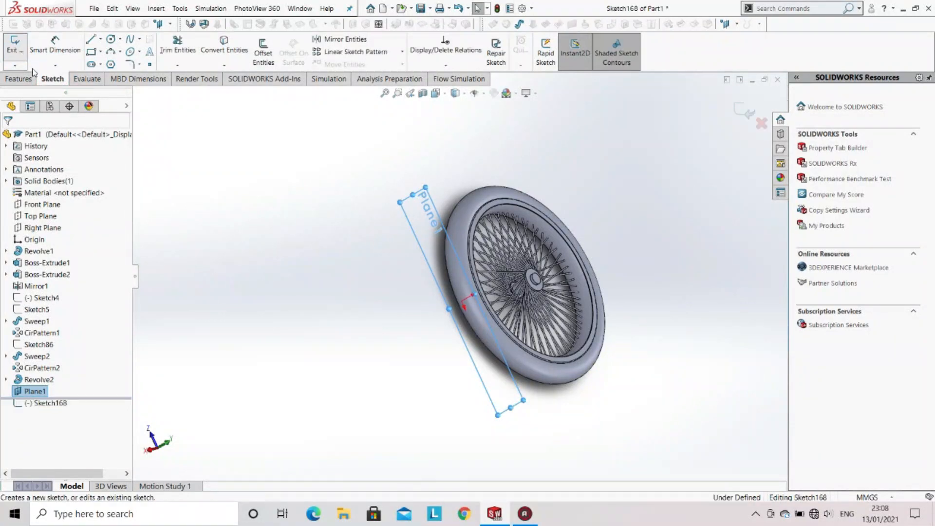
{"action": "left_click", "coordinate": [435, 93]}
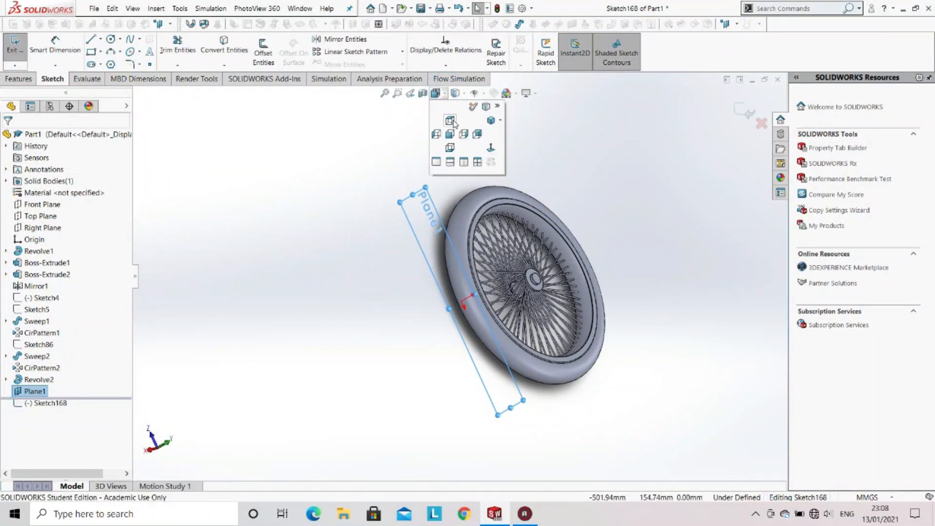
{"action": "left_click", "coordinate": [493, 151]}
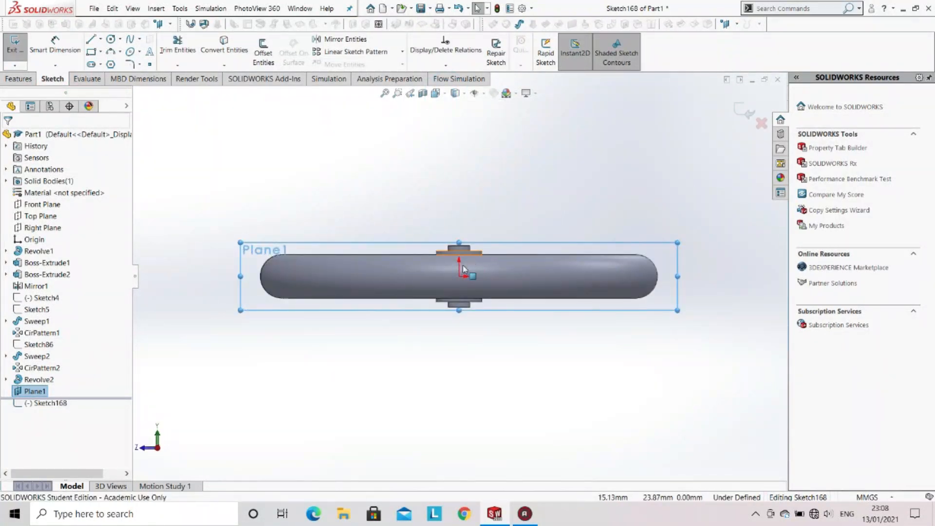
{"action": "scroll", "coordinate": [462, 273], "scroll_direction": "down", "scroll_amount": 8}
{"action": "scroll", "coordinate": [461, 283], "scroll_direction": "down", "scroll_amount": 4}
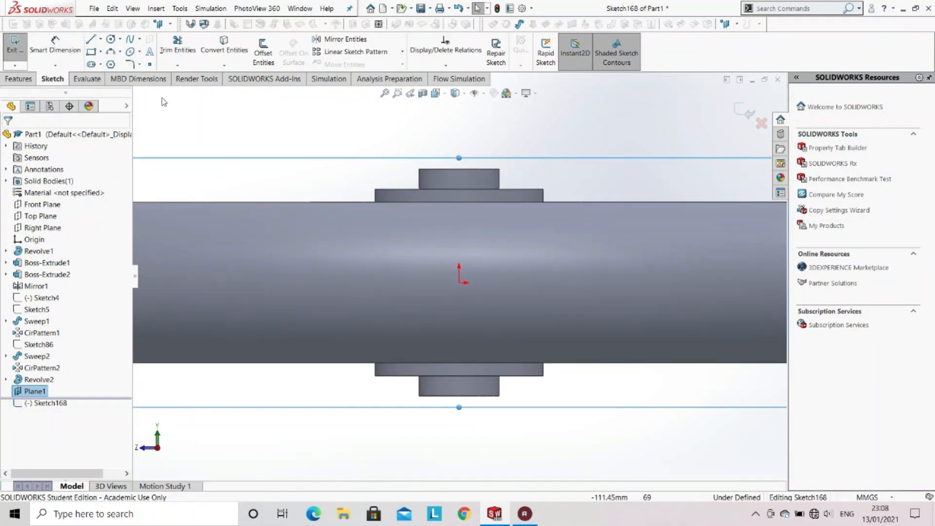
Step: Sketch a tilted 3 Point Corner Rectangle about 10 by 7 mm on the tyre, above and left of the origin
{"action": "left_click", "coordinate": [101, 51]}
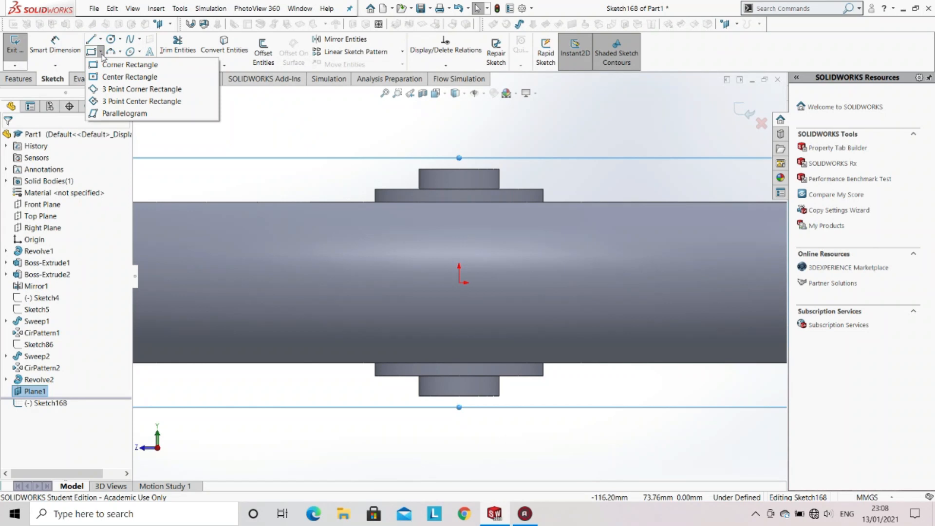
{"action": "left_click", "coordinate": [107, 90]}
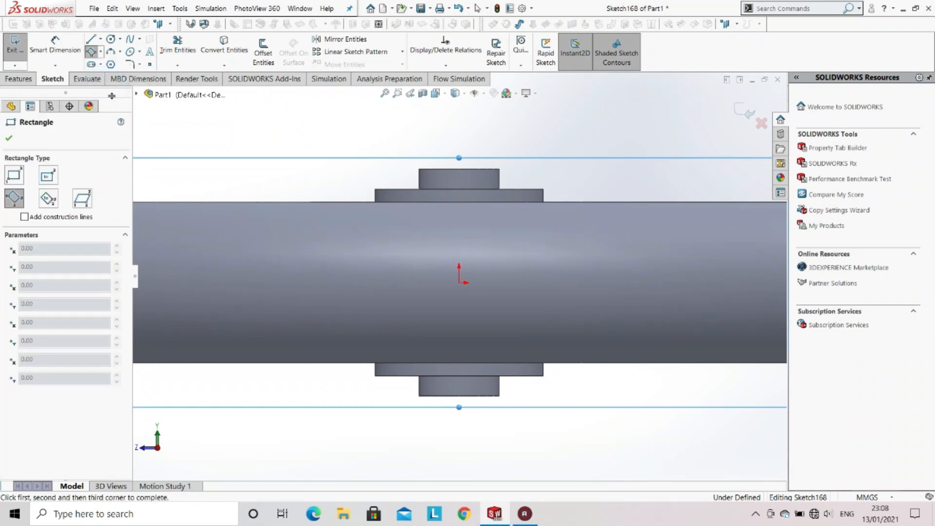
{"action": "left_click", "coordinate": [377, 231]}
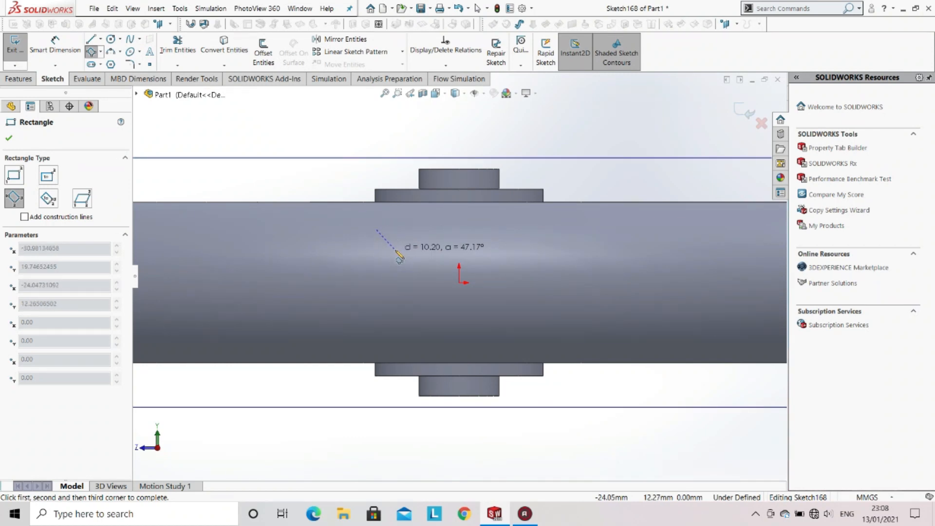
{"action": "left_click", "coordinate": [394, 248]}
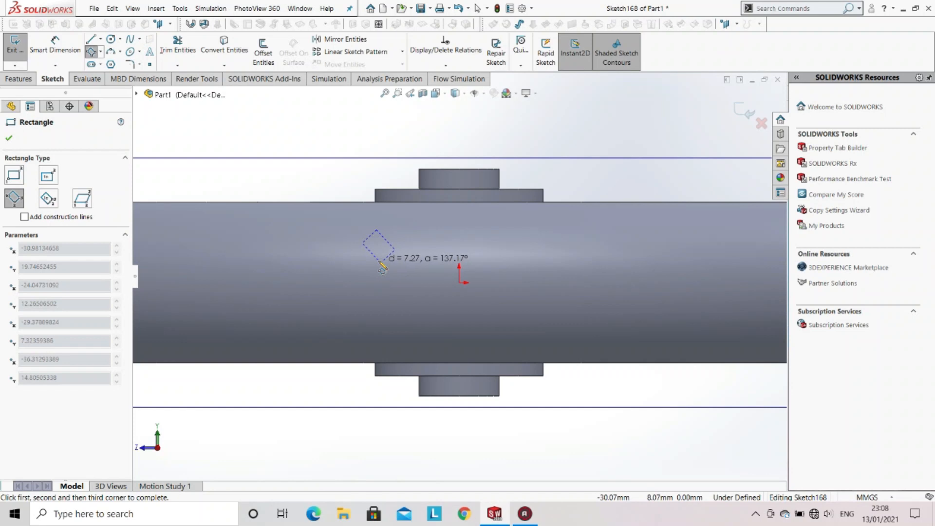
{"action": "left_click", "coordinate": [381, 263]}
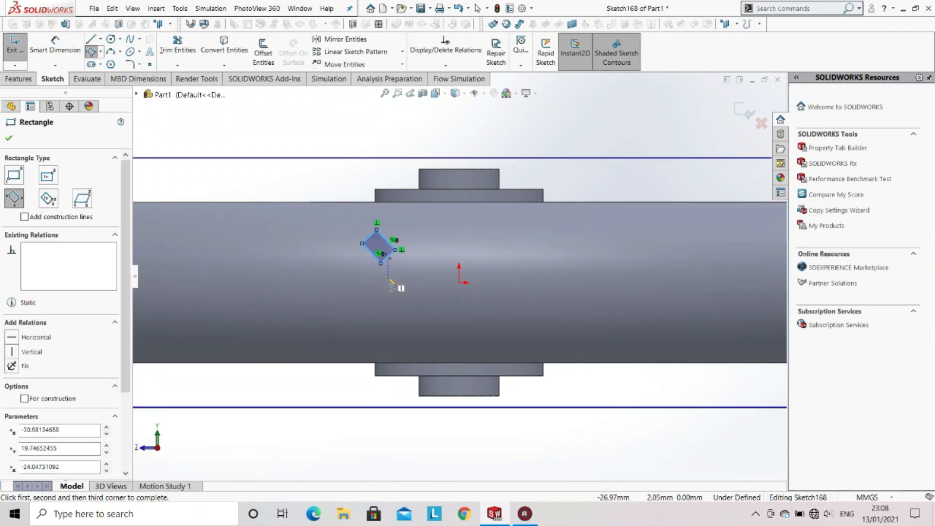
{"action": "key", "text": "Escape"}
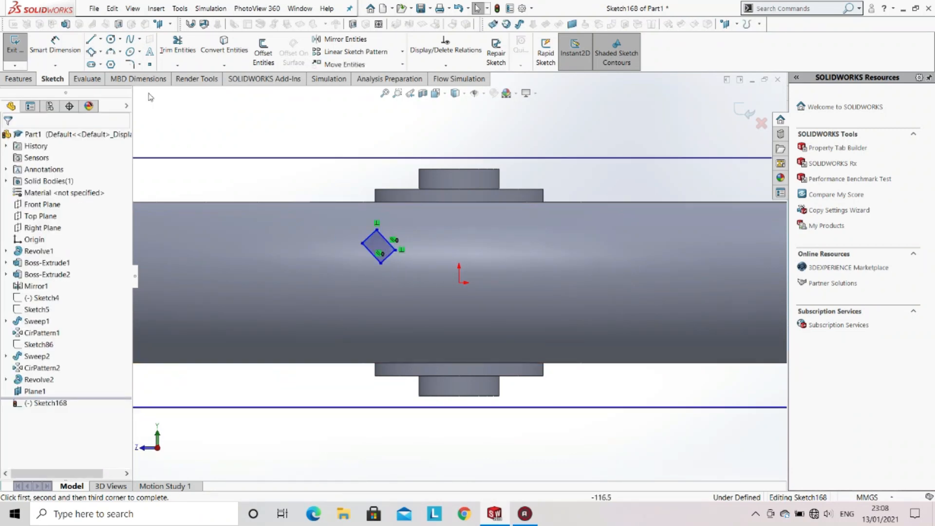
Step: Sketch a Corner Rectangle about 17.5 mm wide and 12 mm high around the origin
{"action": "left_click", "coordinate": [101, 51]}
{"action": "left_click", "coordinate": [105, 65]}
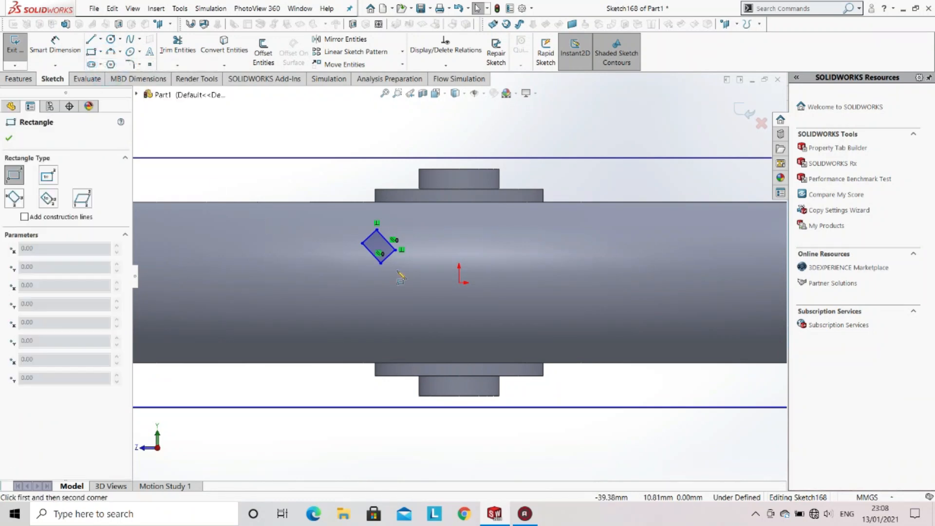
{"action": "left_click", "coordinate": [437, 268]}
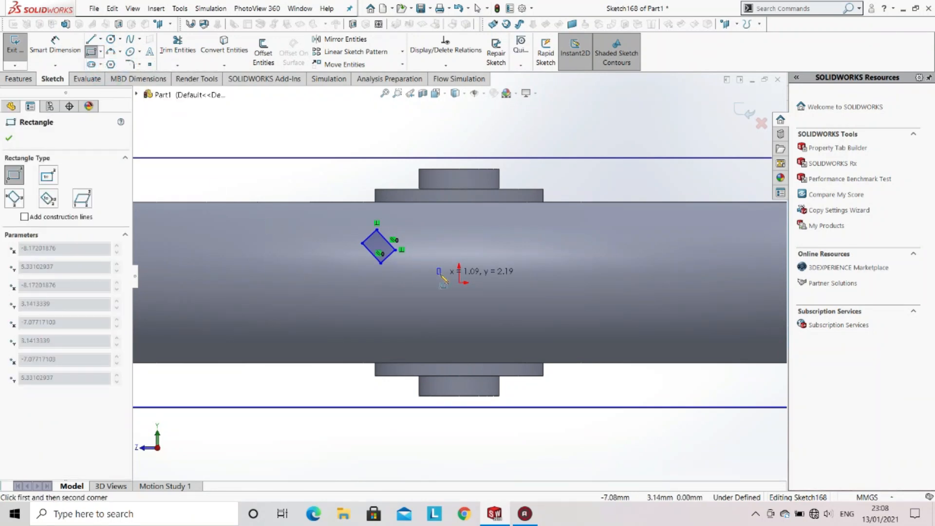
{"action": "left_click", "coordinate": [484, 301]}
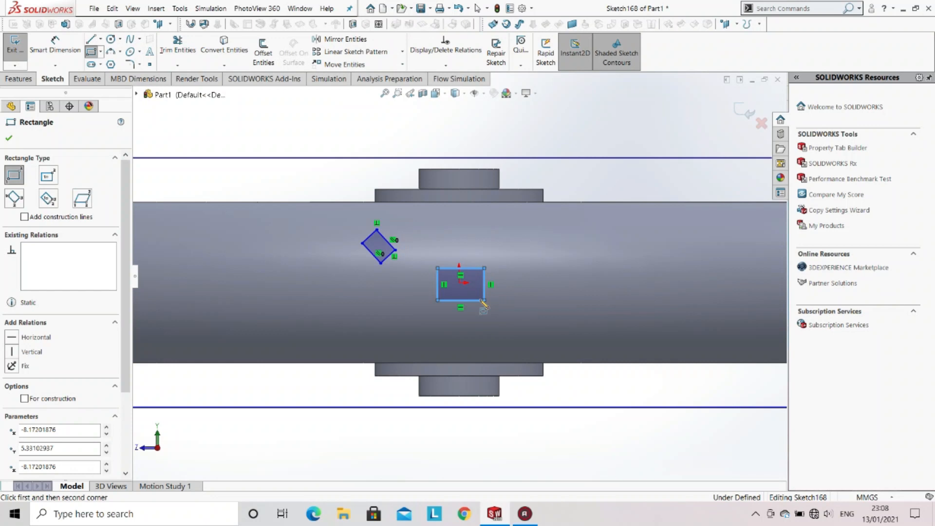
Step: Sketch a horizontal centerline leftward from the origin and make the midpoint of the upright rectangle's left side coincident with it
{"action": "left_click", "coordinate": [100, 39]}
{"action": "left_click", "coordinate": [115, 62]}
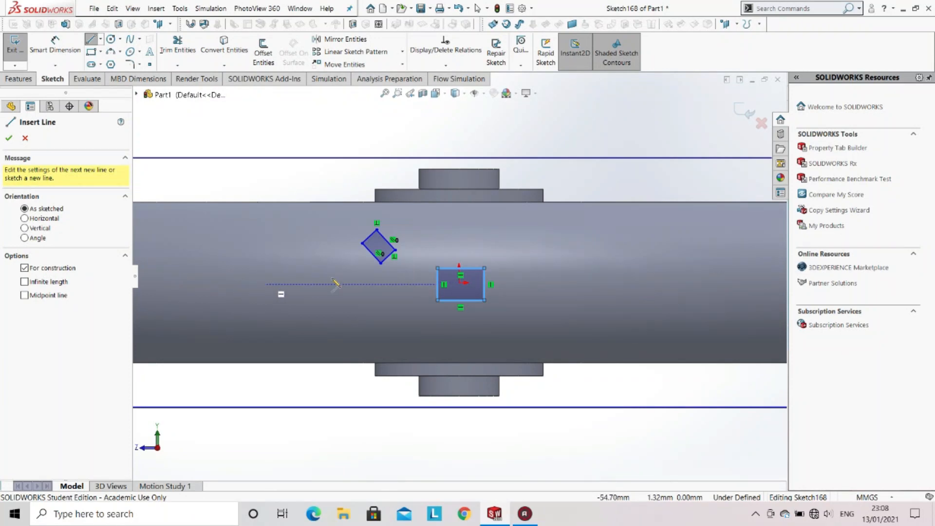
{"action": "scroll", "coordinate": [438, 288], "scroll_direction": "down", "scroll_amount": 4}
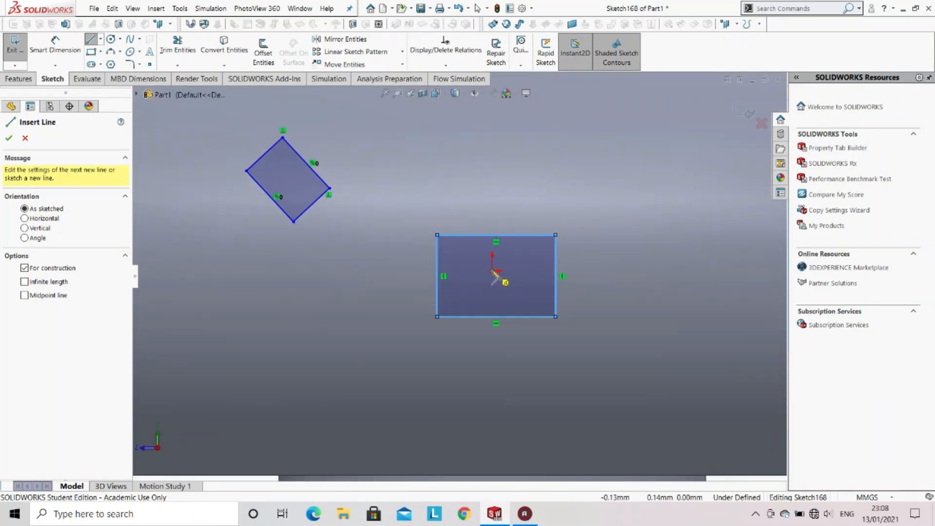
{"action": "left_click", "coordinate": [493, 272]}
{"action": "scroll", "coordinate": [341, 284], "scroll_direction": "up", "scroll_amount": 4}
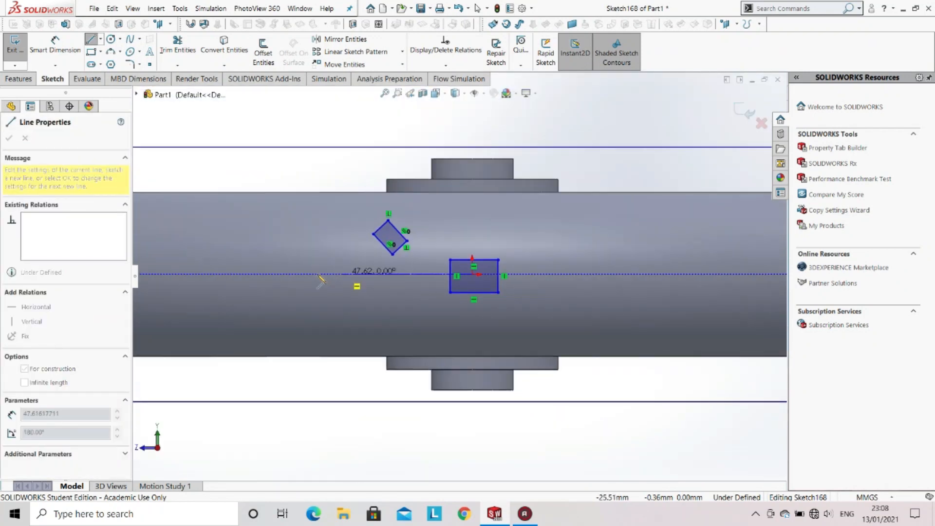
{"action": "left_click", "coordinate": [296, 275]}
{"action": "key", "text": "Escape"}
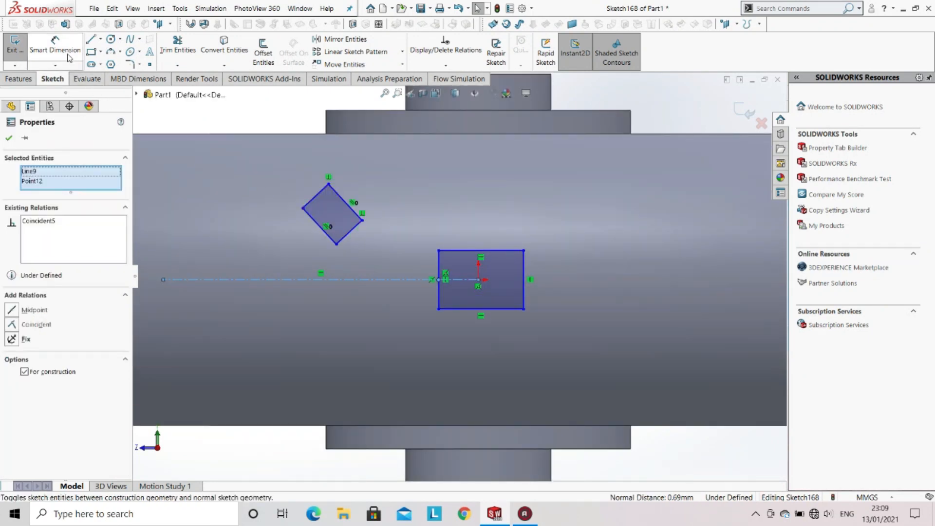
Step: Dimension the upright rectangle's width to 5 mm
{"action": "left_click", "coordinate": [67, 54]}
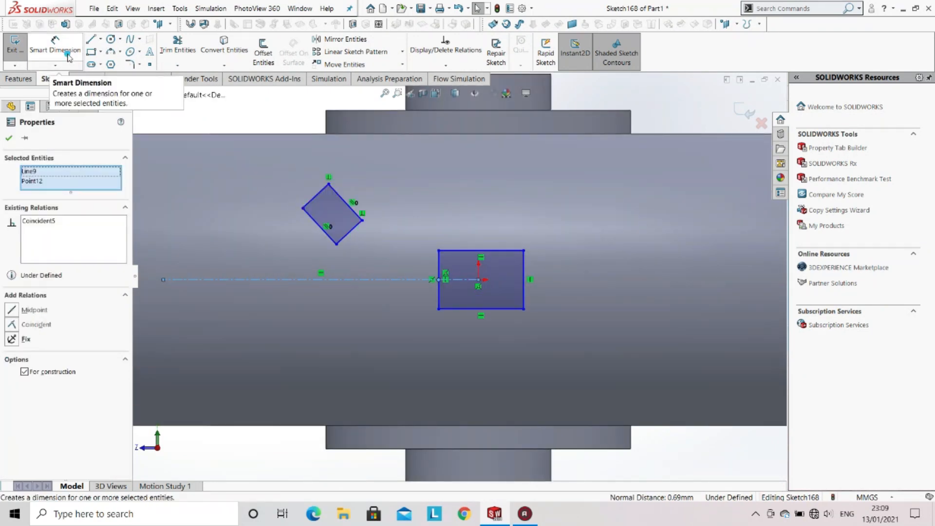
{"action": "left_click", "coordinate": [497, 252]}
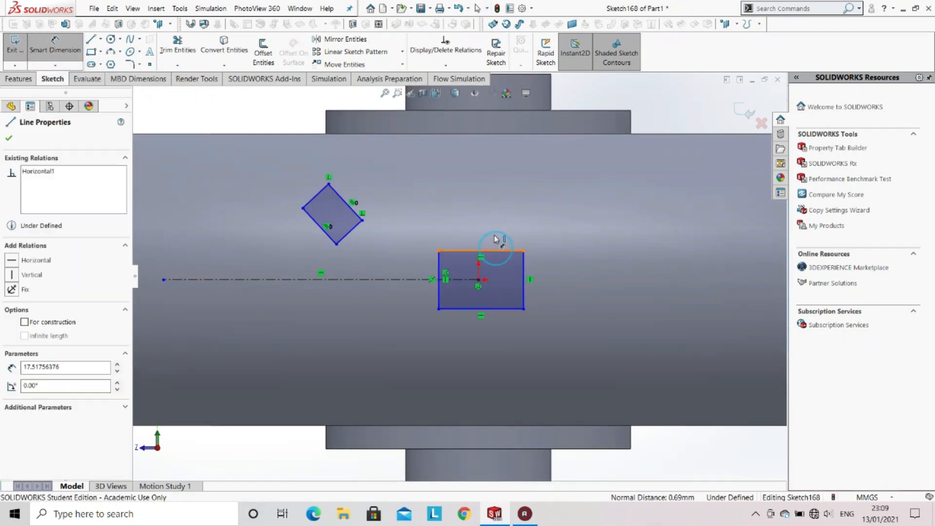
{"action": "left_click", "coordinate": [477, 181]}
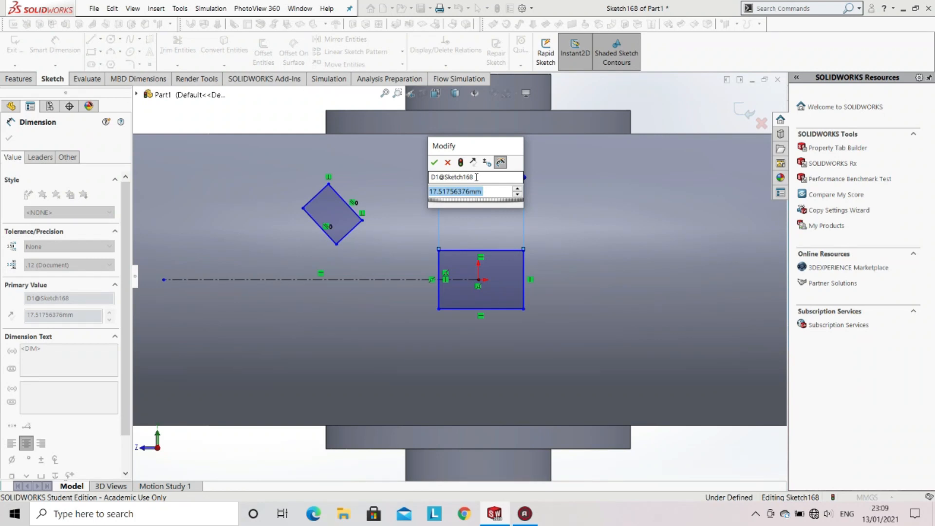
{"action": "type", "text": "5"}
{"action": "key", "text": "Return"}
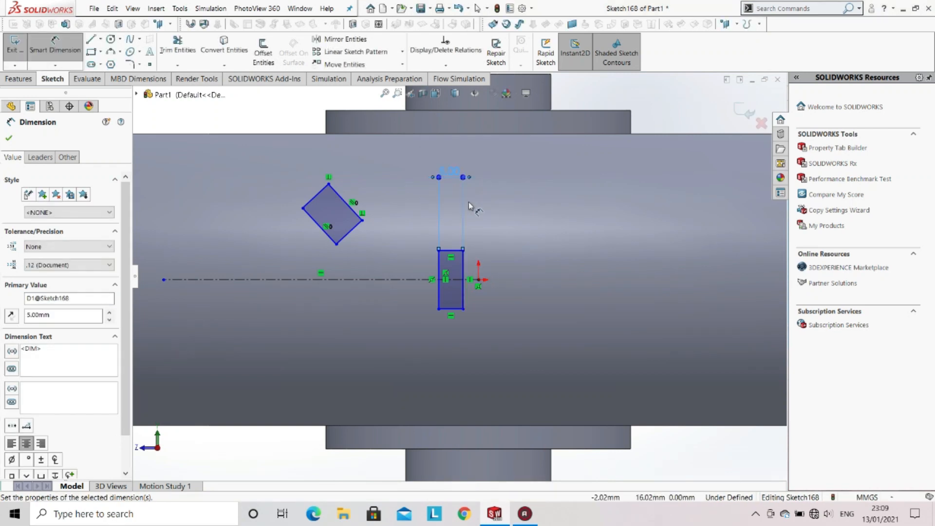
Step: Dimension the upright rectangle's height to 10 mm
{"action": "left_click", "coordinate": [465, 272]}
{"action": "left_click", "coordinate": [535, 266]}
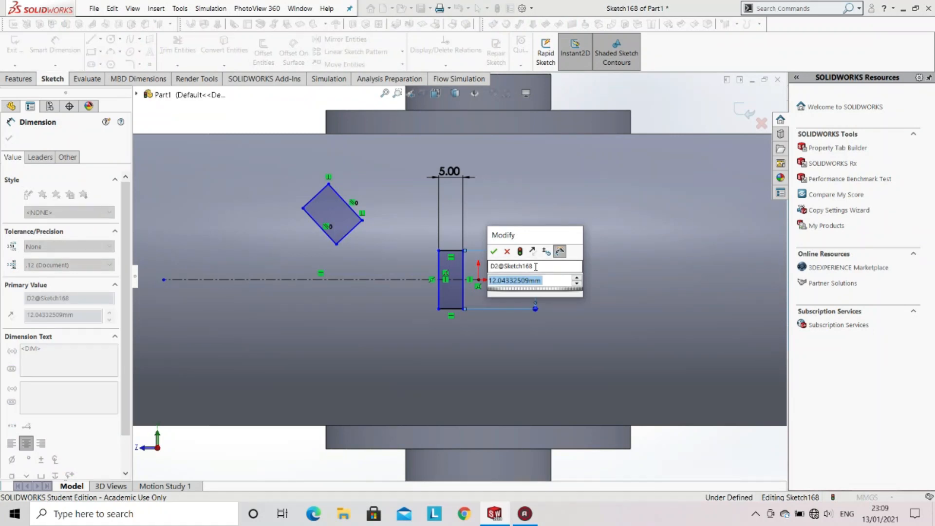
{"action": "type", "text": "10"}
{"action": "key", "text": "Return"}
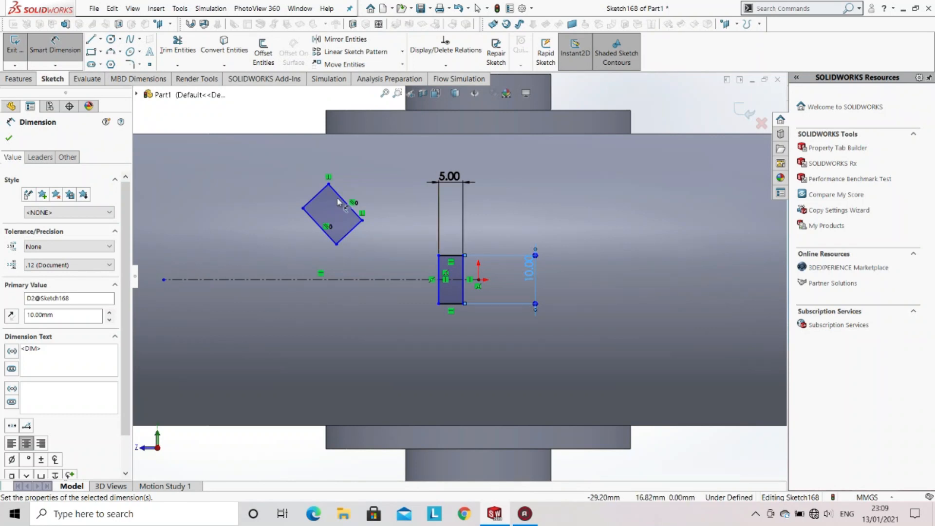
Step: Dimension the tilted rectangle's long side to 10 mm and its short side to 5 mm
{"action": "left_click", "coordinate": [345, 202]}
{"action": "left_click", "coordinate": [385, 167]}
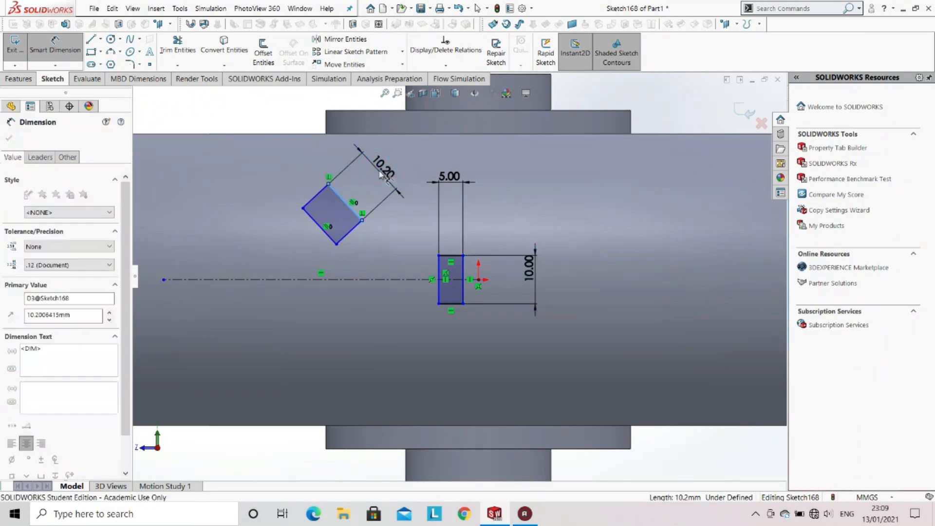
{"action": "type", "text": "10"}
{"action": "key", "text": "Return"}
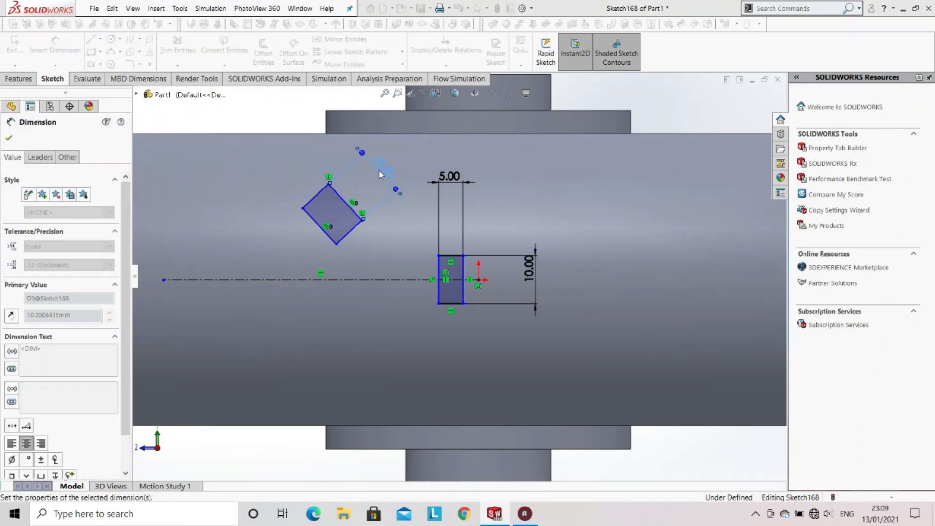
{"action": "left_click", "coordinate": [352, 233]}
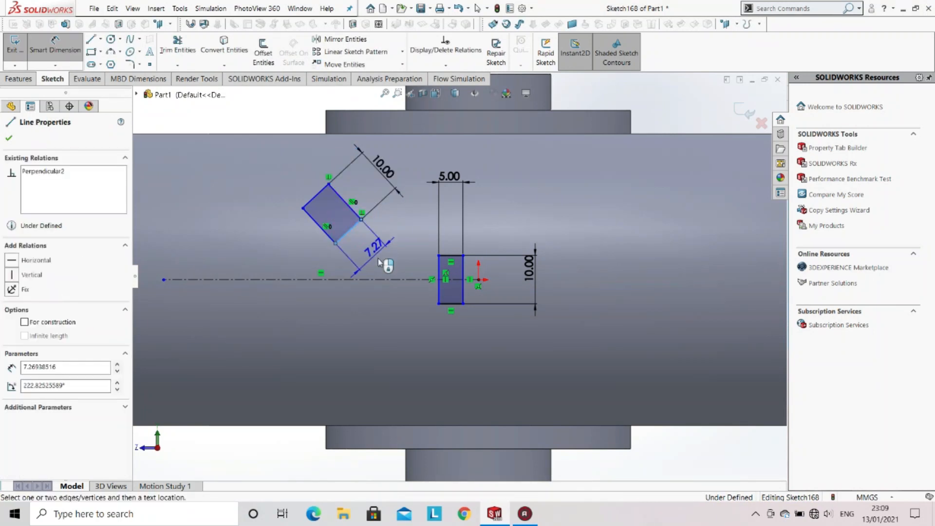
{"action": "left_click", "coordinate": [381, 262]}
{"action": "type", "text": "5.00mm"}
{"action": "key", "text": "Return"}
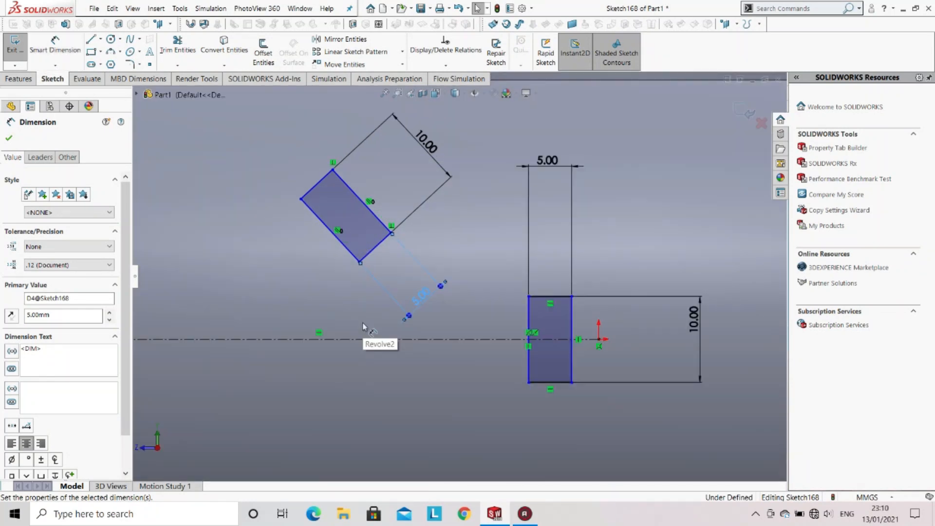
Step: Chamfer all four corners of the tilted rectangle with an equal distance of 1 mm using Sketch Chamfer
{"action": "left_click", "coordinate": [139, 64]}
{"action": "left_click", "coordinate": [152, 89]}
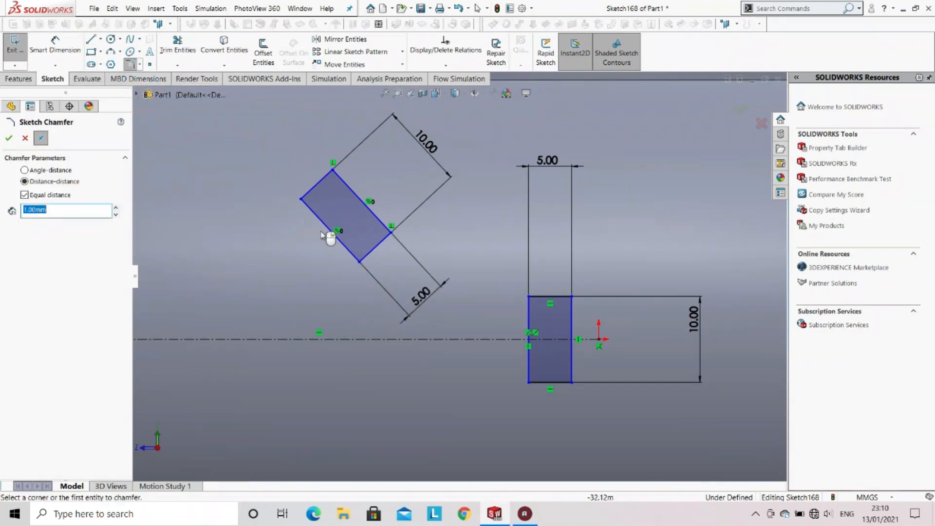
{"action": "left_click", "coordinate": [300, 199]}
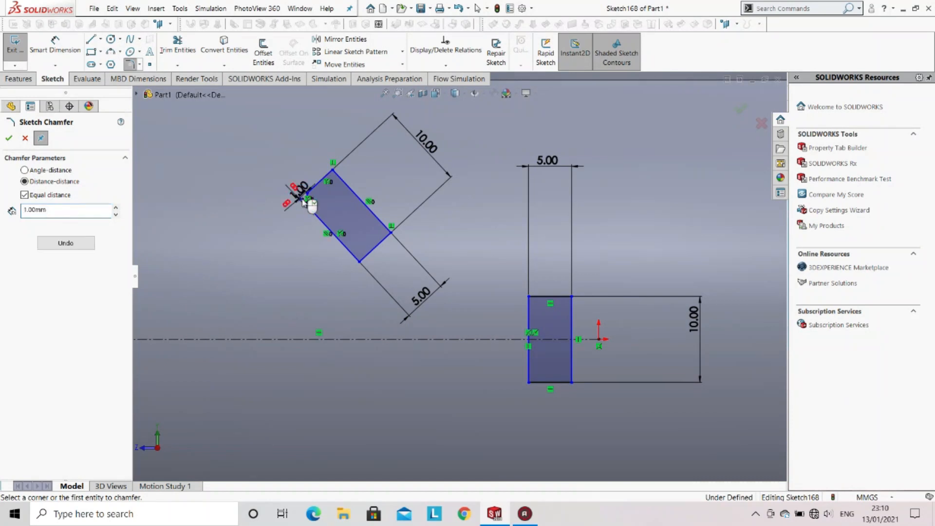
{"action": "left_click", "coordinate": [332, 169]}
{"action": "left_click", "coordinate": [393, 232]}
{"action": "left_click", "coordinate": [359, 264]}
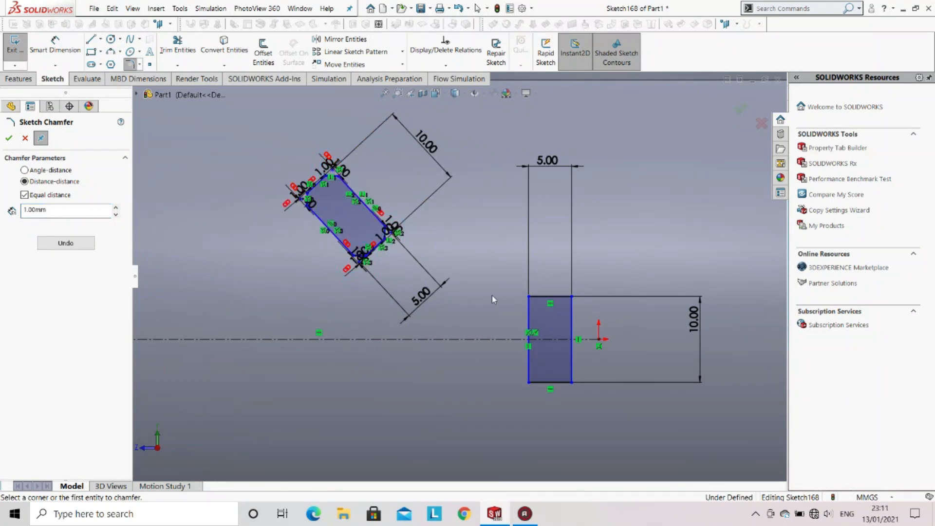
Step: Chamfer all four corners of the upright rectangle with the same 1 mm distance, accepting the loss of sketch constraints
{"action": "left_click", "coordinate": [529, 296]}
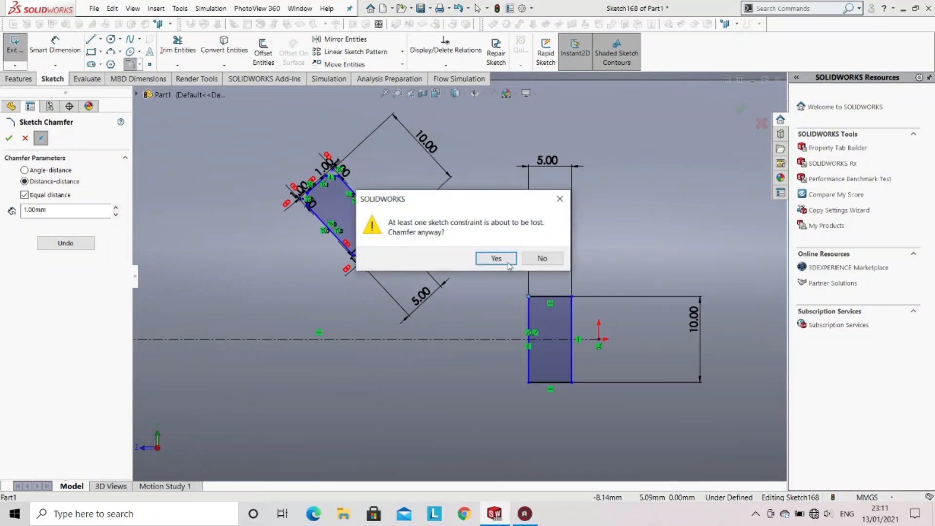
{"action": "left_click", "coordinate": [508, 265]}
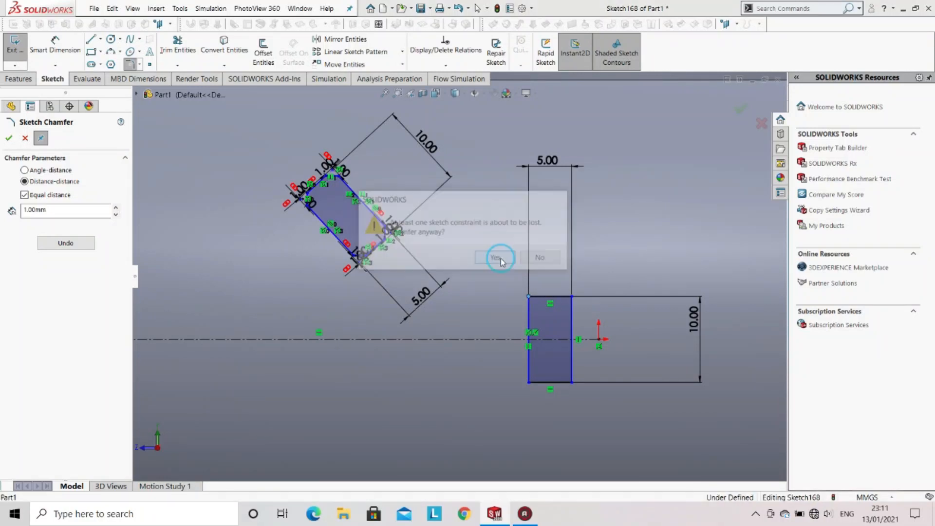
{"action": "left_click", "coordinate": [573, 298]}
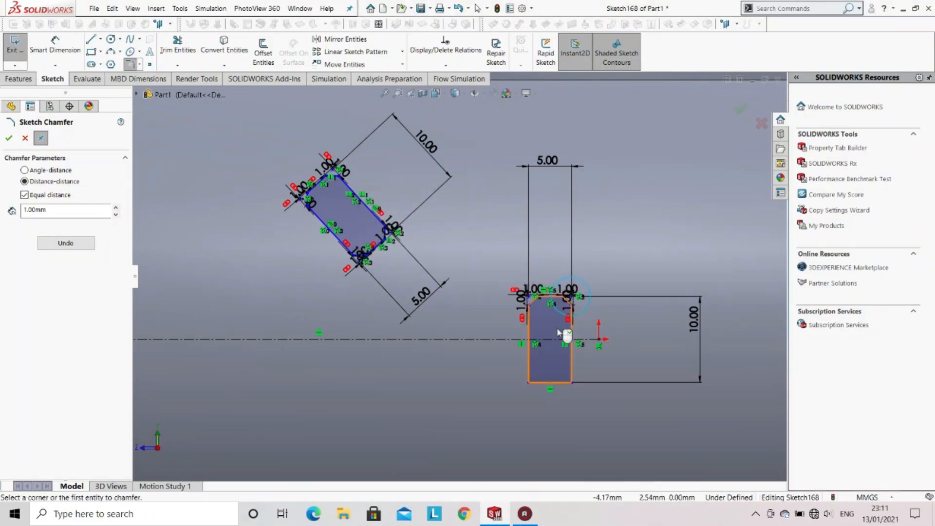
{"action": "left_click", "coordinate": [529, 383]}
{"action": "left_click", "coordinate": [571, 384]}
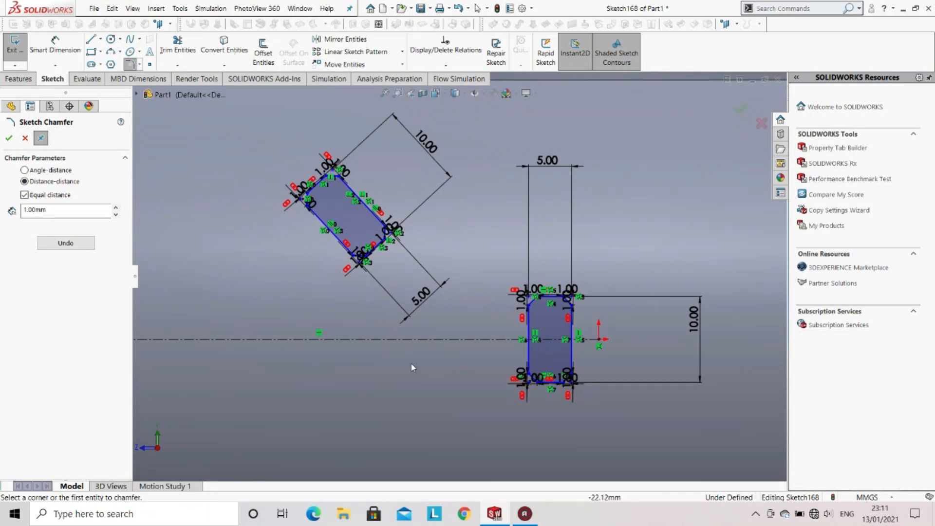
{"action": "left_click", "coordinate": [8, 136]}
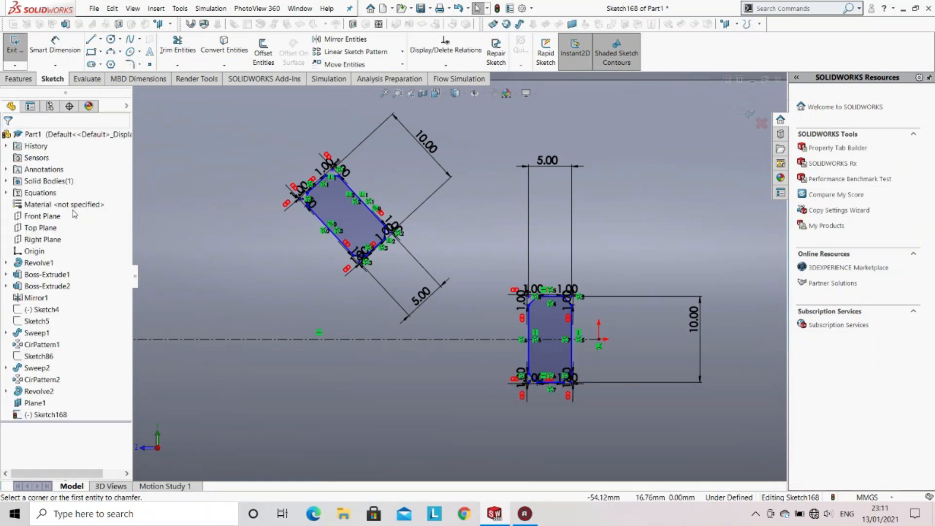
Step: Dimension the vertical distance from the tilted block's lowest chamfer vertex to the horizontal centerline as 10 mm
{"action": "scroll", "coordinate": [426, 335], "scroll_direction": "down", "scroll_amount": 3}
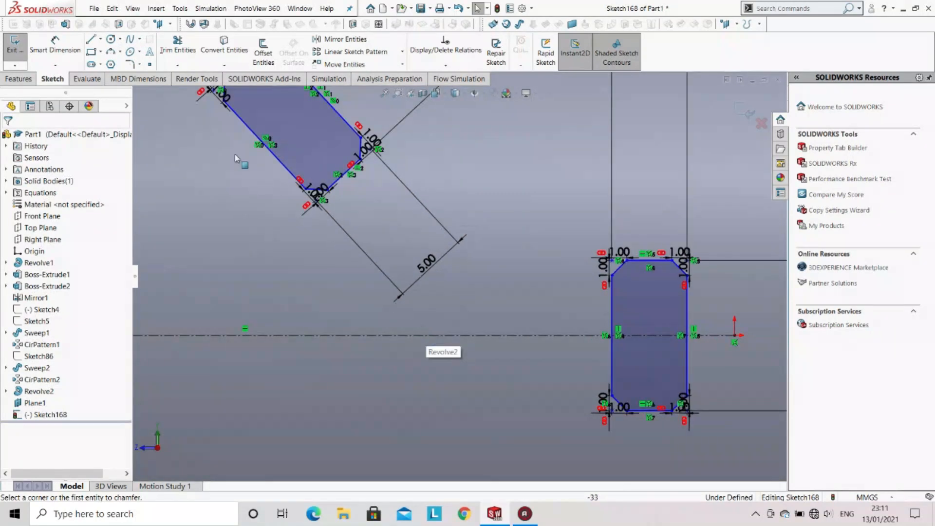
{"action": "left_click", "coordinate": [62, 59]}
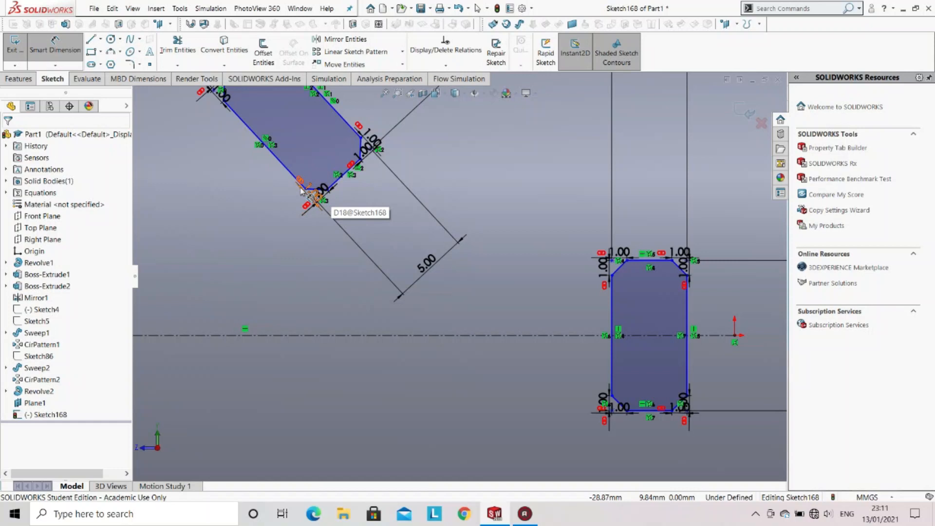
{"action": "scroll", "coordinate": [341, 200], "scroll_direction": "down", "scroll_amount": 3}
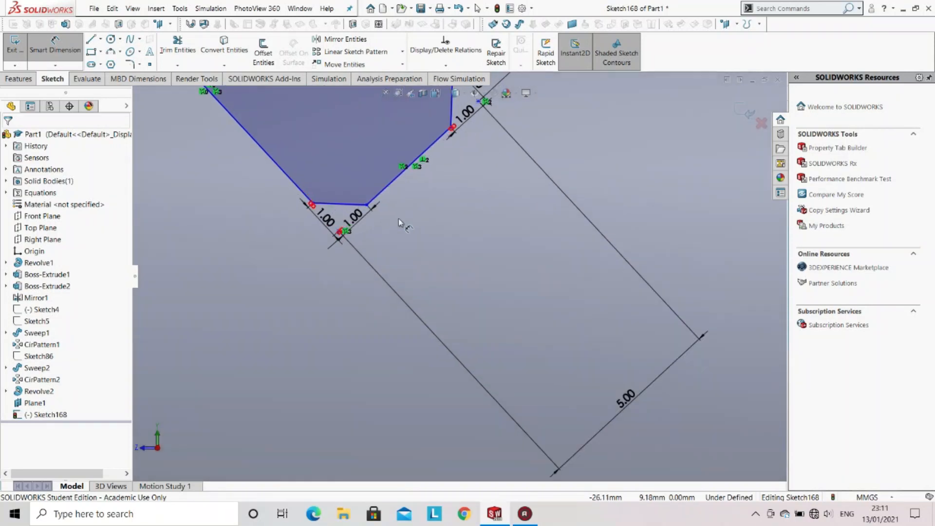
{"action": "left_click", "coordinate": [367, 205]}
{"action": "scroll", "coordinate": [427, 308], "scroll_direction": "up", "scroll_amount": 2}
{"action": "scroll", "coordinate": [439, 361], "scroll_direction": "up", "scroll_amount": 1}
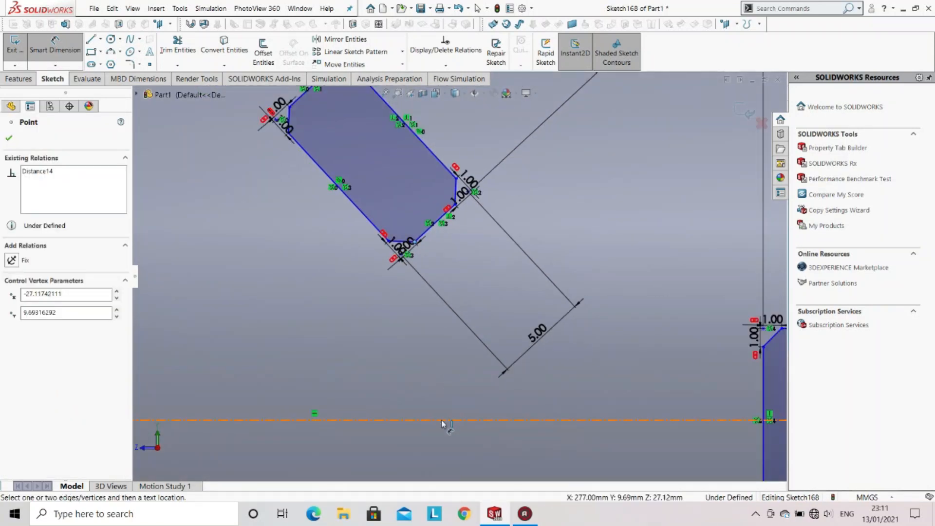
{"action": "left_click", "coordinate": [541, 420]}
{"action": "left_click", "coordinate": [570, 371]}
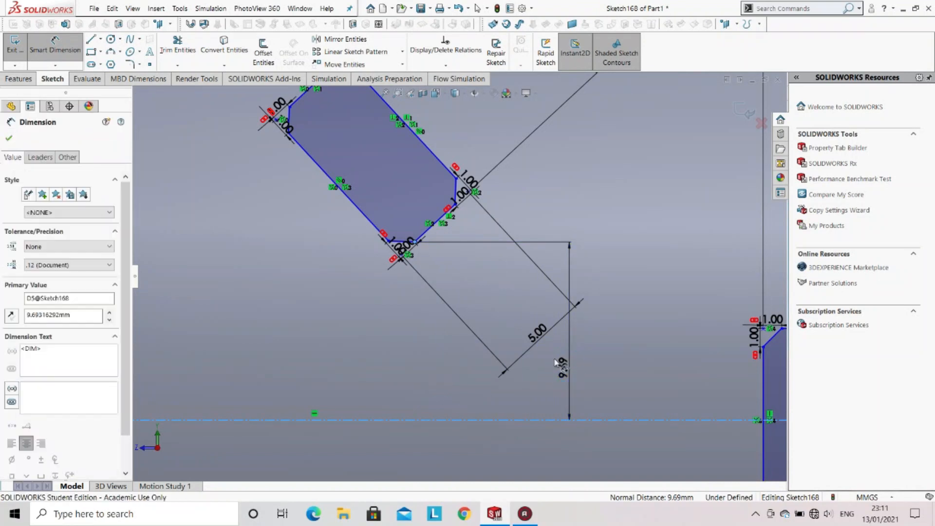
{"action": "type", "text": "10"}
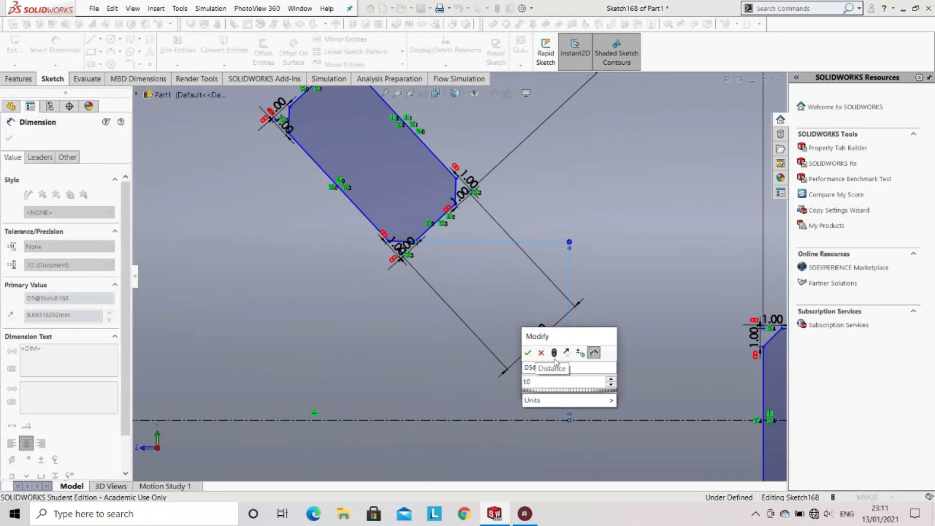
{"action": "key", "text": "Return"}
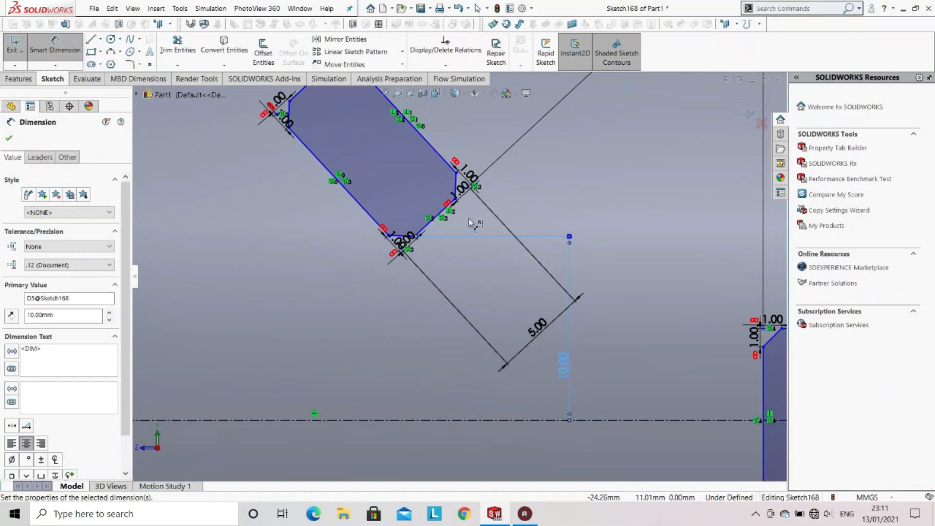
Step: Dimension the horizontal distance between the tilted block's right chamfer vertex and the upright block's left side as 7 mm
{"action": "scroll", "coordinate": [459, 213], "scroll_direction": "down", "scroll_amount": 2}
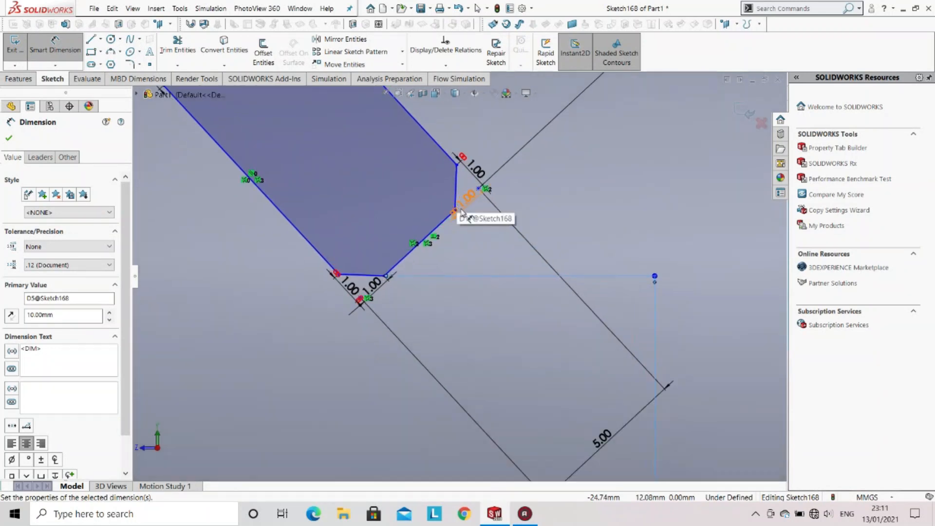
{"action": "scroll", "coordinate": [458, 215], "scroll_direction": "down", "scroll_amount": 2}
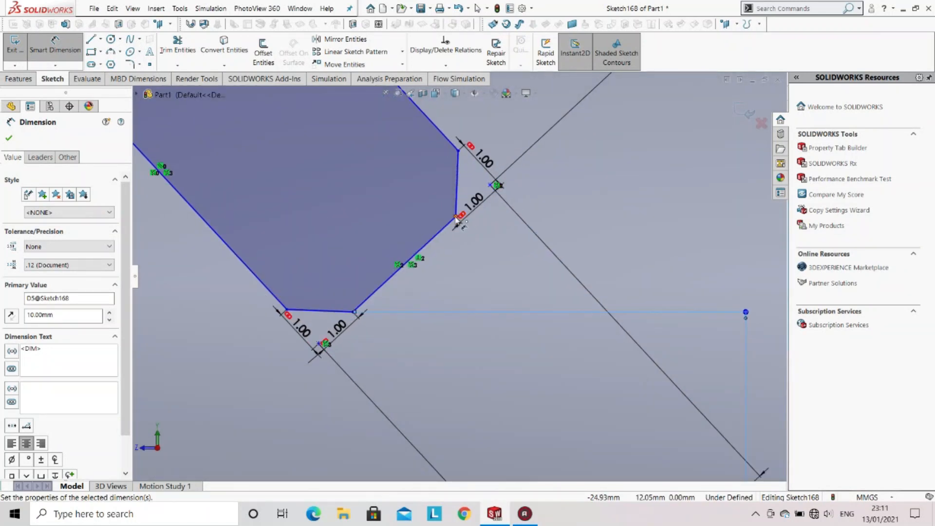
{"action": "left_click", "coordinate": [457, 218]}
{"action": "scroll", "coordinate": [525, 257], "scroll_direction": "up", "scroll_amount": 4}
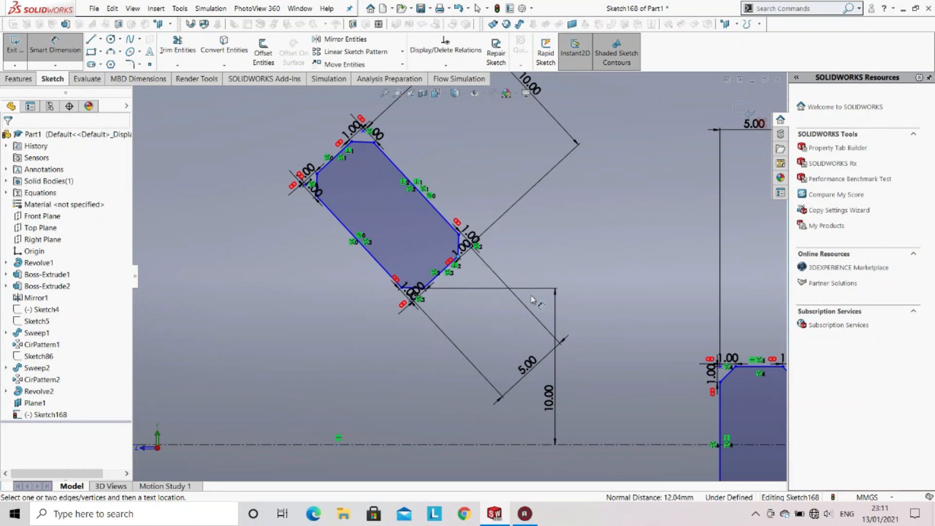
{"action": "left_click", "coordinate": [720, 383]}
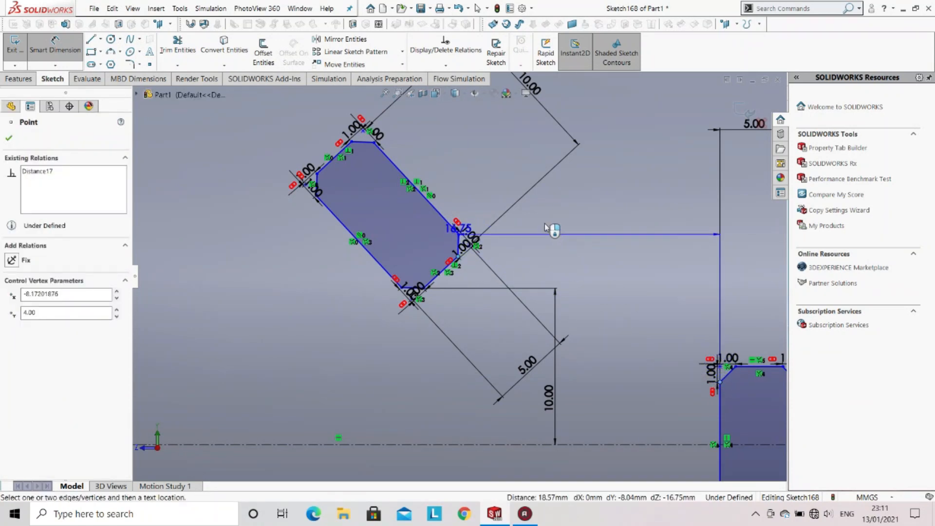
{"action": "scroll", "coordinate": [551, 191], "scroll_direction": "up", "scroll_amount": 2}
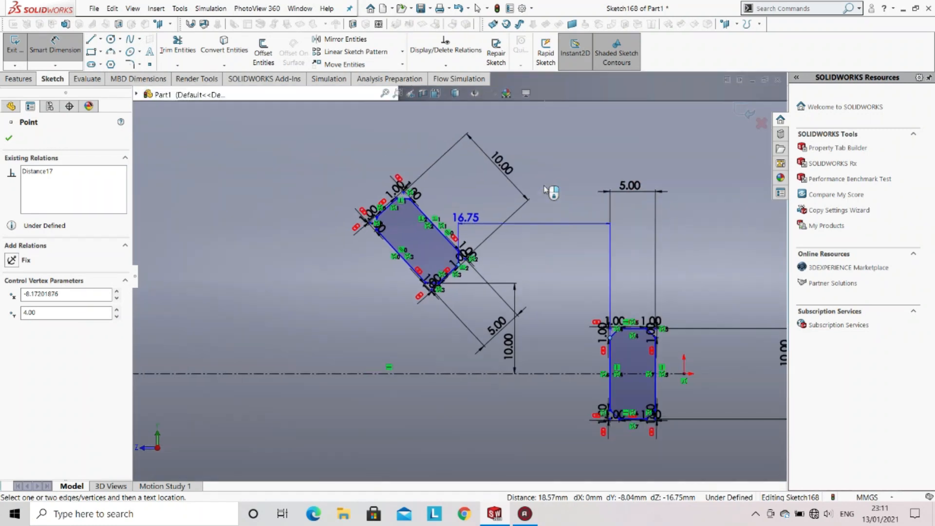
{"action": "left_click", "coordinate": [524, 161]}
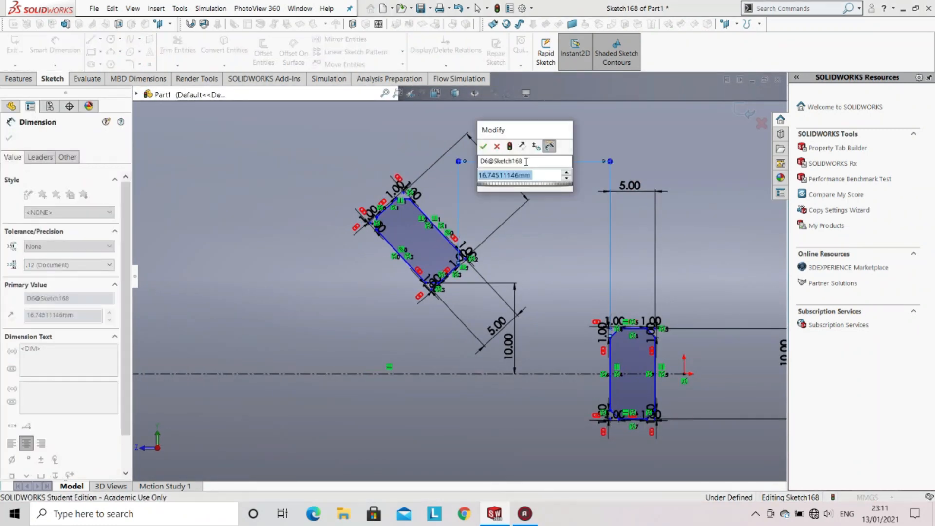
{"action": "type", "text": "5"}
{"action": "key", "text": "Return"}
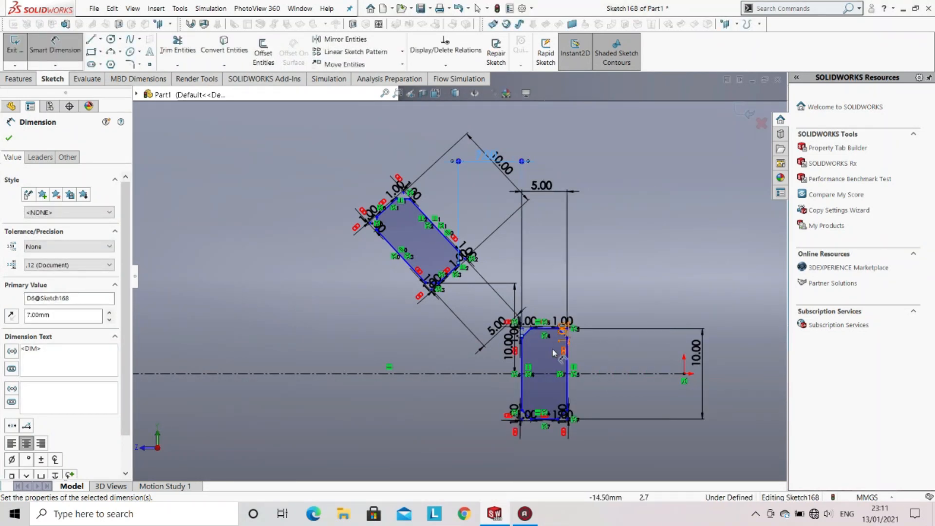
Step: Place the tilted block's vertical distance dimension left of both blocks and set it to 12 mm
{"action": "left_click_drag", "start_coordinate": [510, 346], "coordinate": [357, 349]}
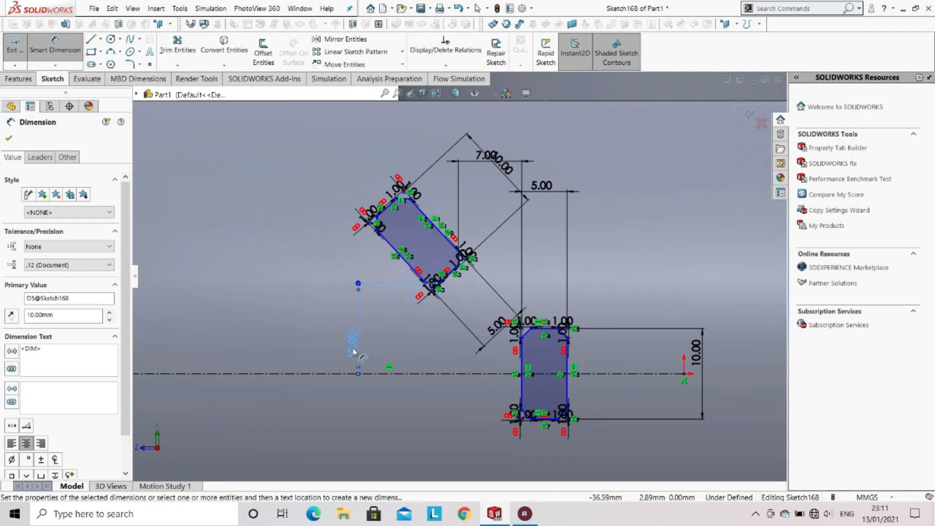
{"action": "double_click", "coordinate": [352, 351]}
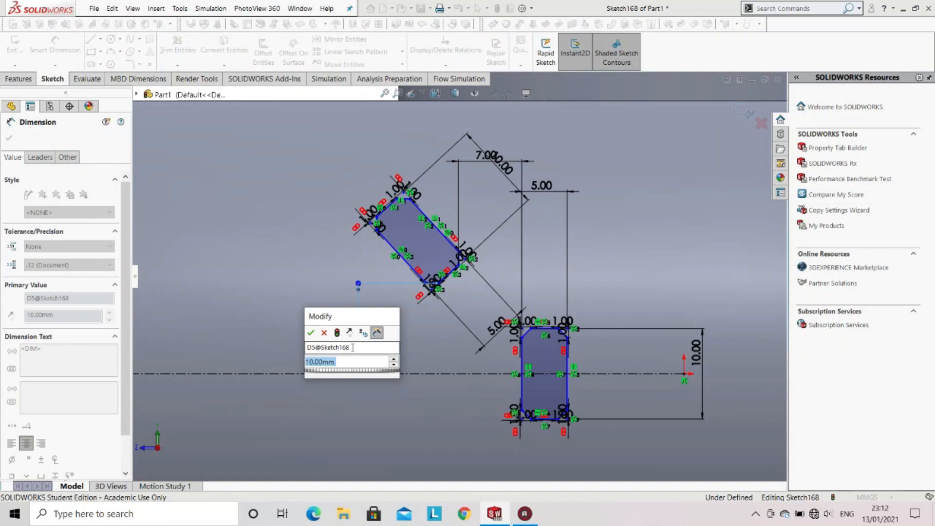
{"action": "type", "text": "1"}
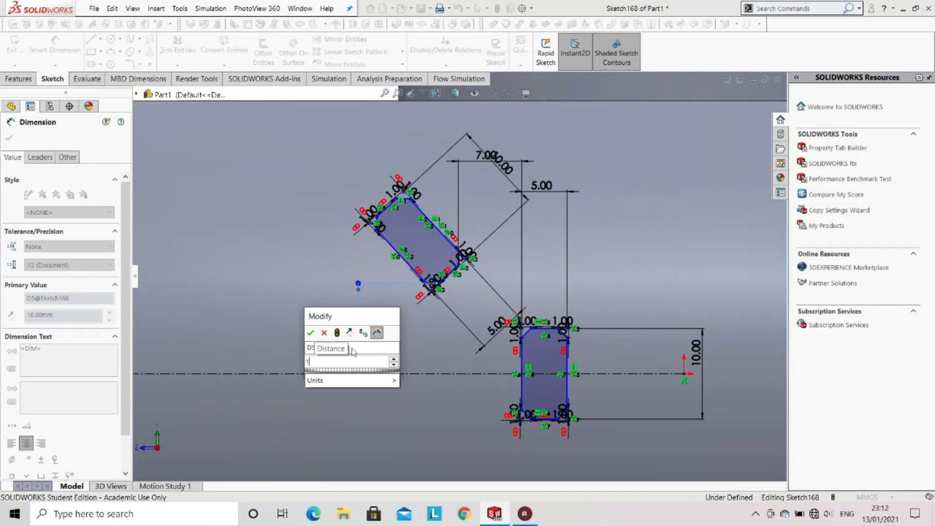
{"action": "type", "text": "2"}
{"action": "key", "text": "Return"}
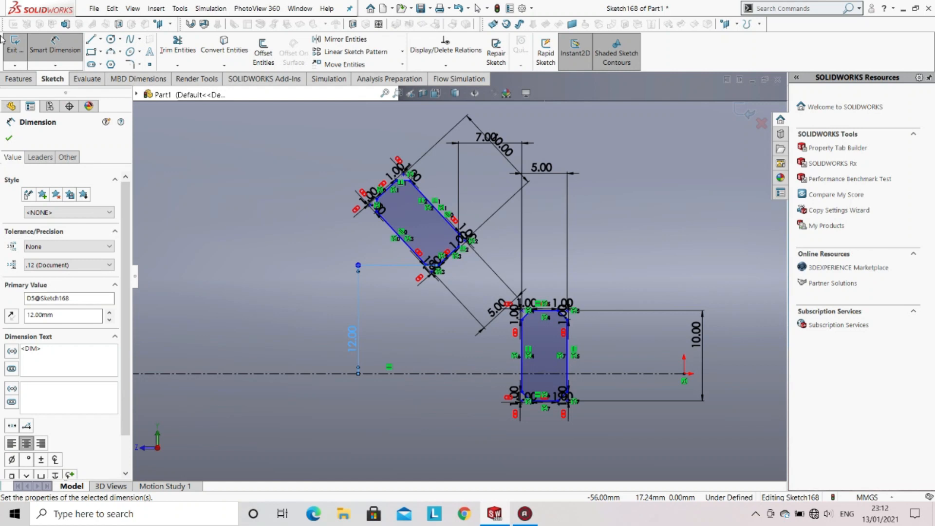
{"action": "left_click", "coordinate": [59, 47]}
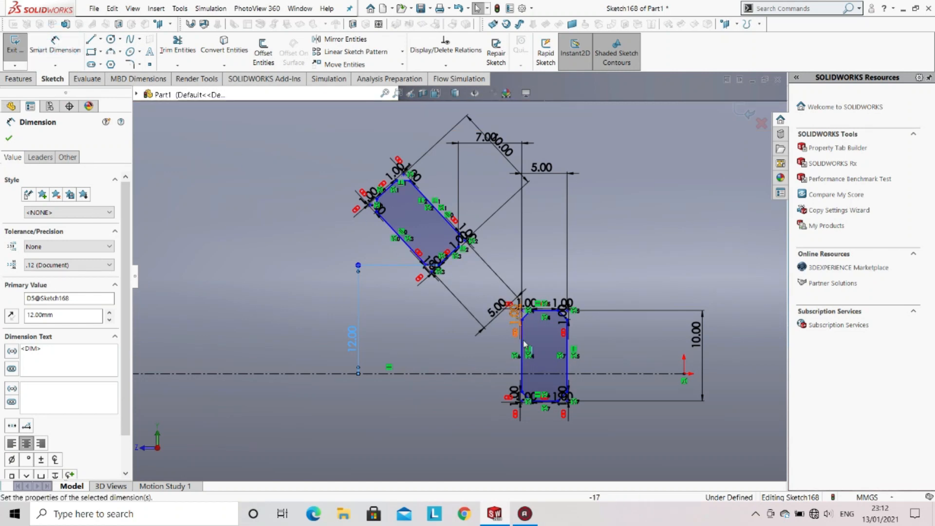
Step: Make the midpoint of the upright block's left side coincident with the horizontal centerline
{"action": "scroll", "coordinate": [466, 281], "scroll_direction": "up", "scroll_amount": 4}
{"action": "scroll", "coordinate": [466, 281], "scroll_direction": "down", "scroll_amount": 5}
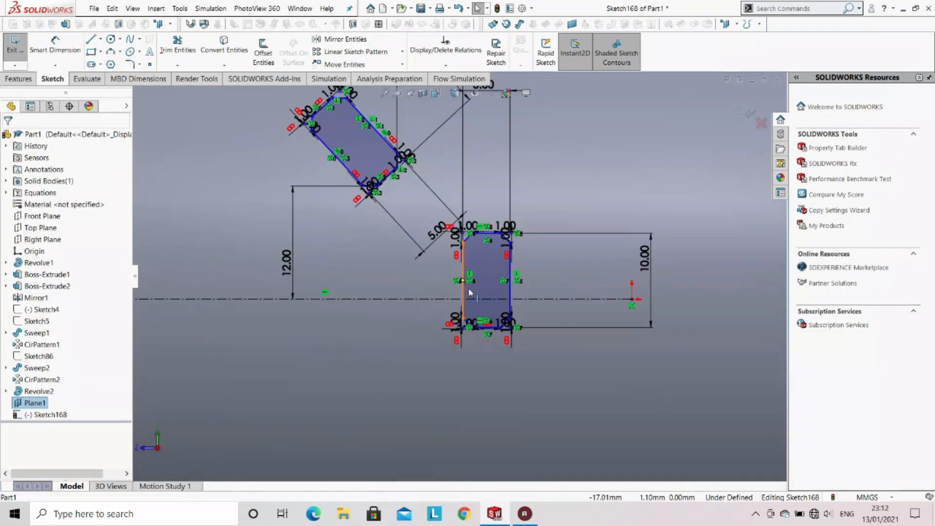
{"action": "left_click", "coordinate": [457, 277]}
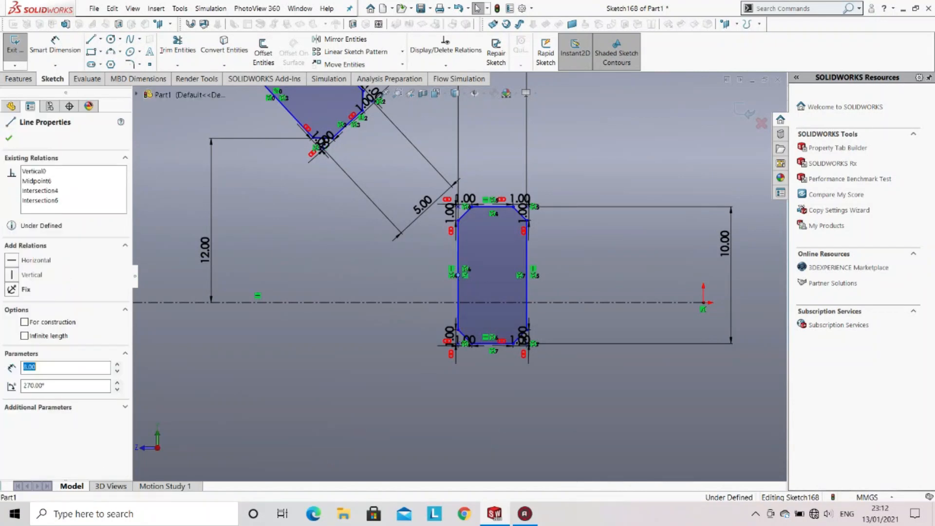
{"action": "left_click", "coordinate": [430, 303], "text": "ctrl"}
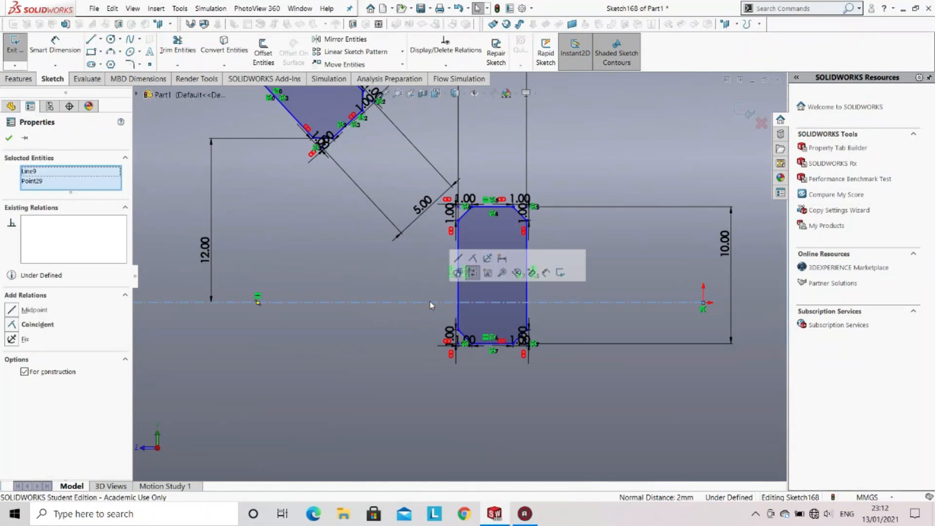
{"action": "left_click", "coordinate": [472, 258]}
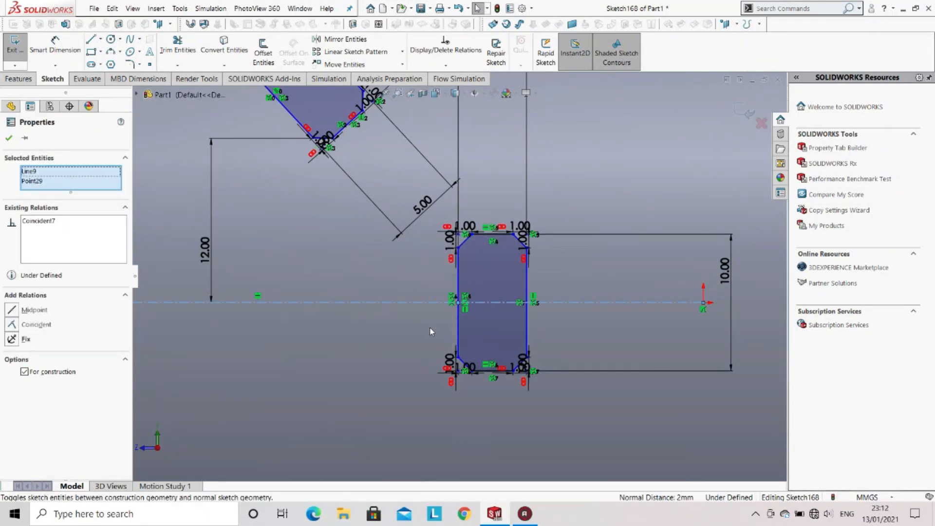
Step: Mirror the chamfered tilted block about the horizontal centerline, keeping the original as a copy
{"action": "scroll", "coordinate": [427, 301], "scroll_direction": "up", "scroll_amount": 5}
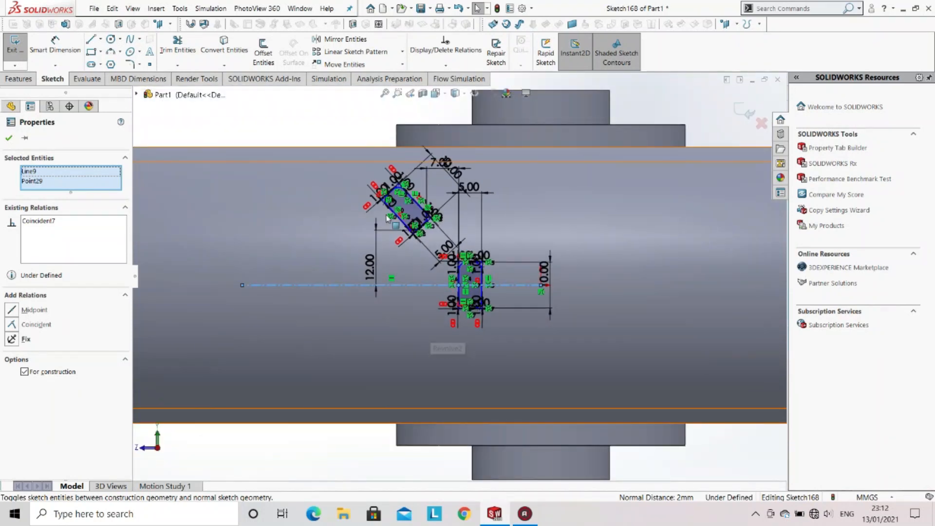
{"action": "scroll", "coordinate": [365, 195], "scroll_direction": "down", "scroll_amount": 2}
{"action": "left_click", "coordinate": [314, 129]}
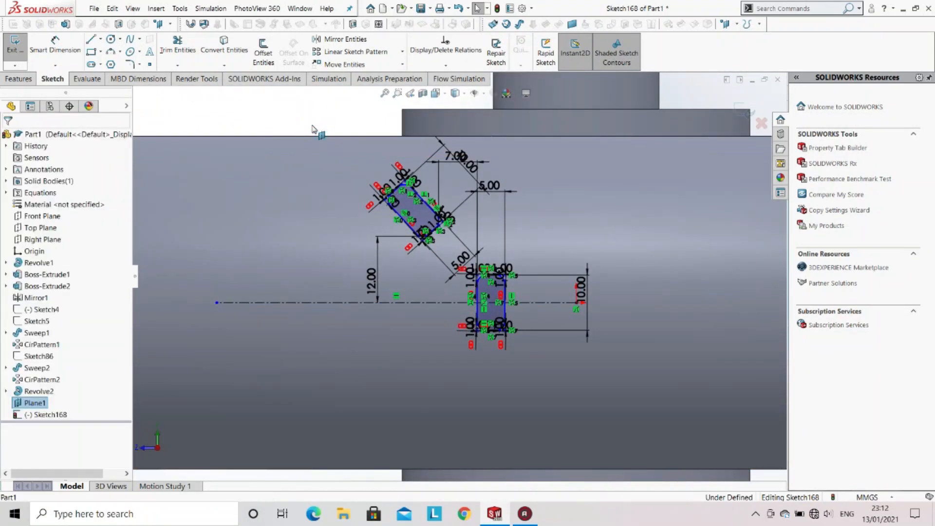
{"action": "left_click", "coordinate": [358, 41]}
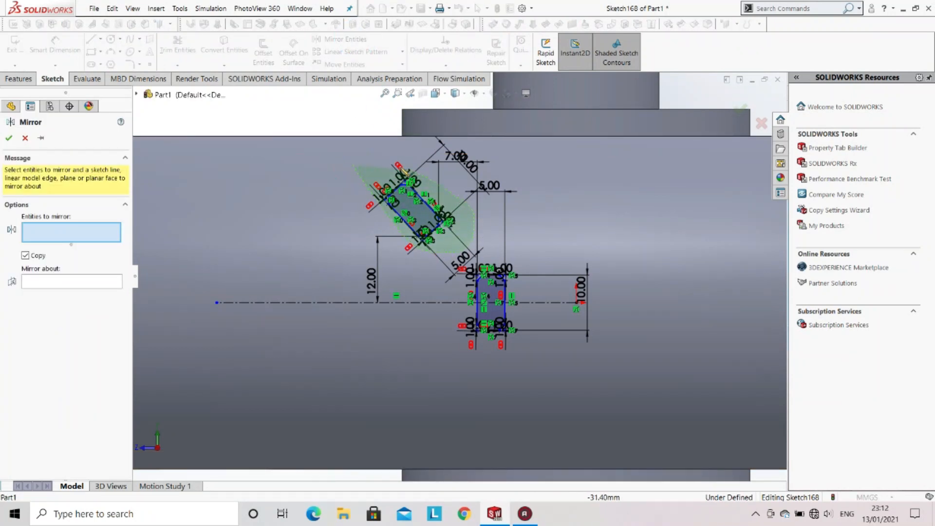
{"action": "left_click_drag", "start_coordinate": [356, 167], "coordinate": [359, 167]}
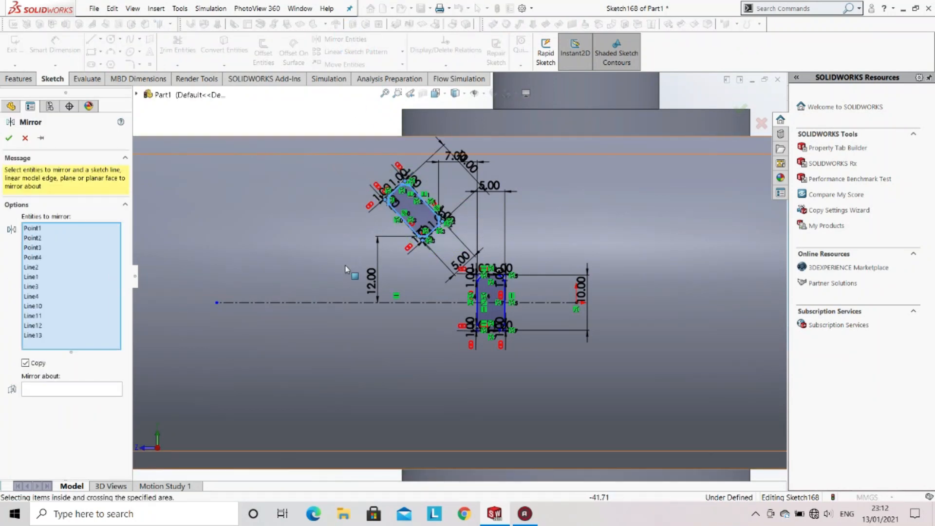
{"action": "left_click", "coordinate": [82, 389]}
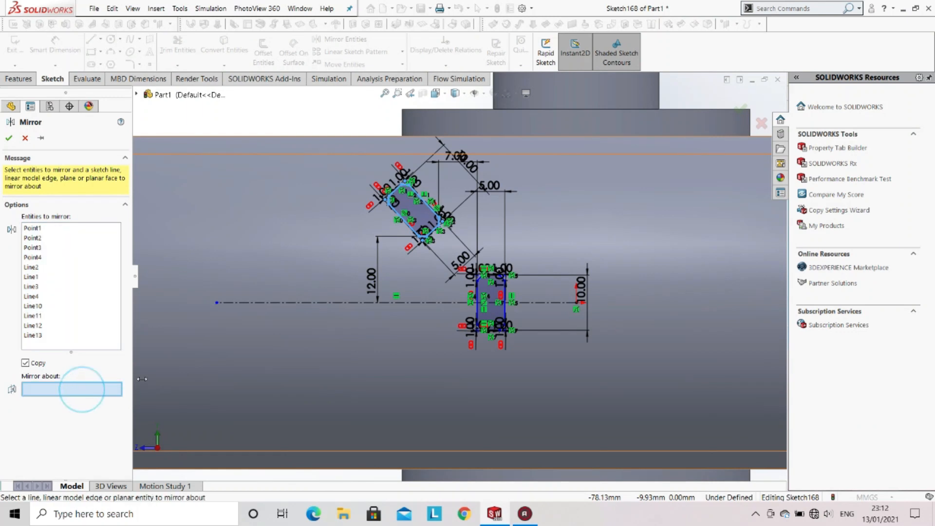
{"action": "left_click", "coordinate": [281, 302]}
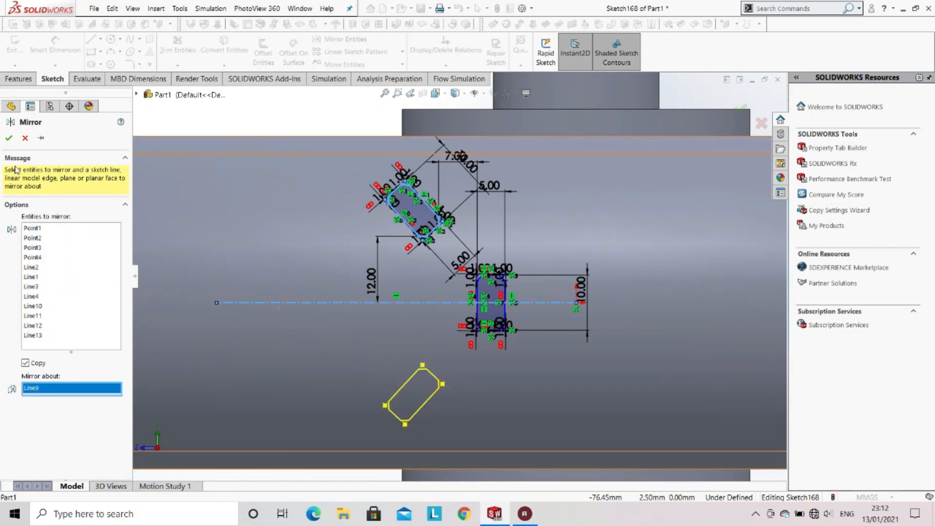
{"action": "left_click", "coordinate": [8, 139]}
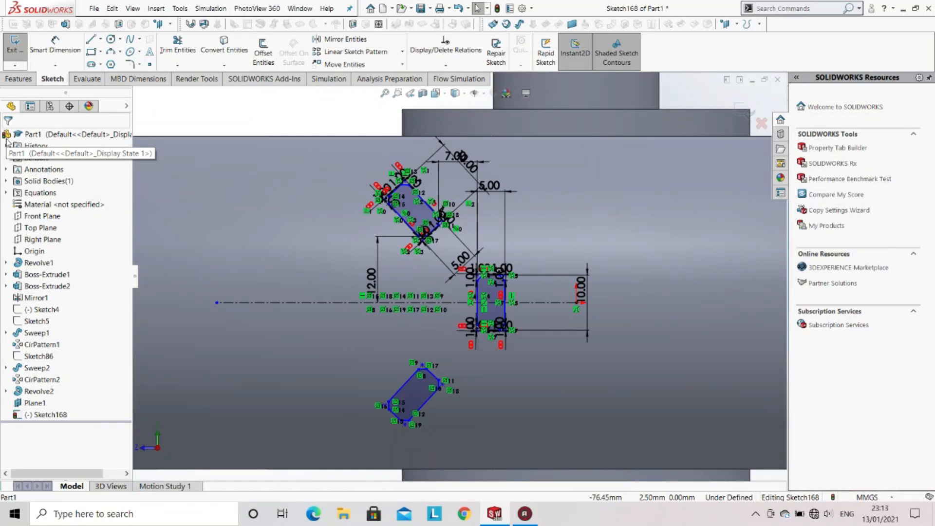
Step: Extrude the three tread block profiles 15 mm blind in the reversed direction into the tyre, merging the result
{"action": "left_click", "coordinate": [19, 80]}
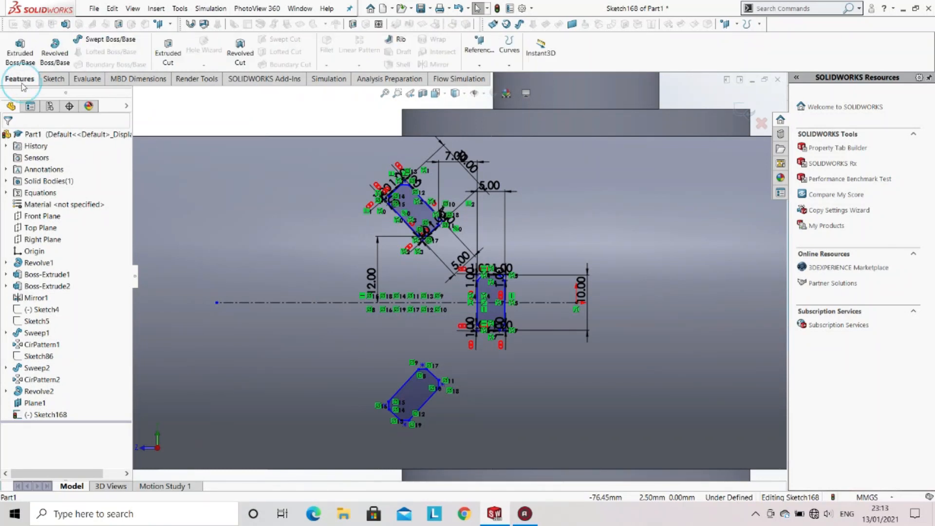
{"action": "left_click", "coordinate": [19, 51]}
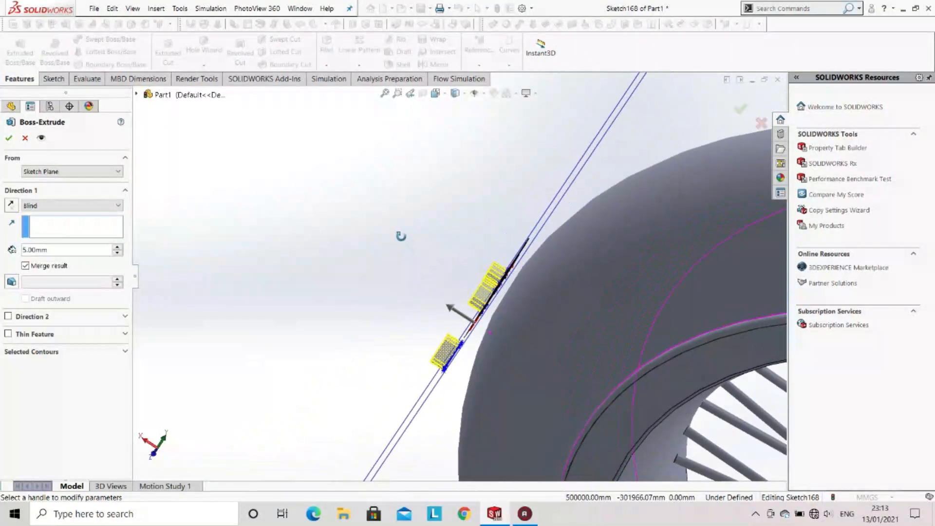
{"action": "left_click", "coordinate": [10, 204]}
{"action": "double_click", "coordinate": [53, 251]}
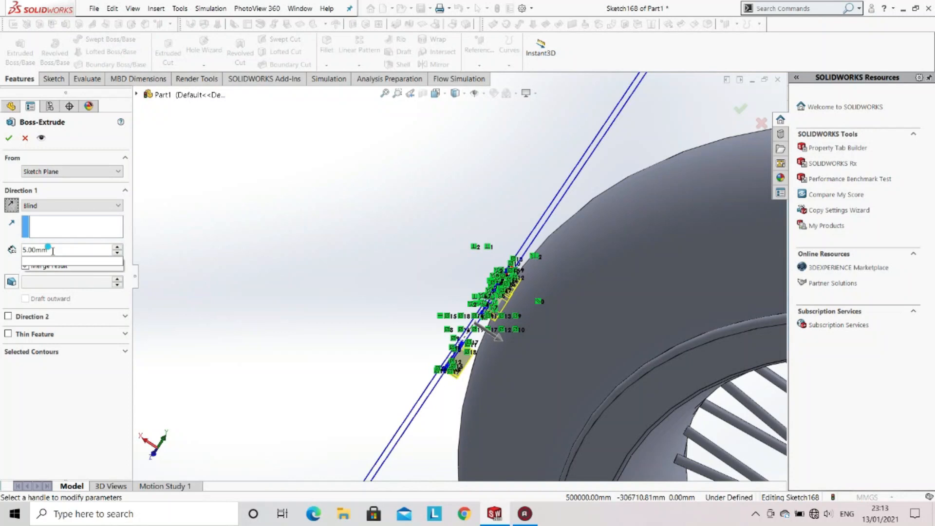
{"action": "type", "text": "15"}
{"action": "key", "text": "Return"}
{"action": "middle_click_drag", "start_coordinate": [404, 308], "coordinate": [498, 395]}
{"action": "scroll", "coordinate": [498, 394], "scroll_direction": "down", "scroll_amount": 8}
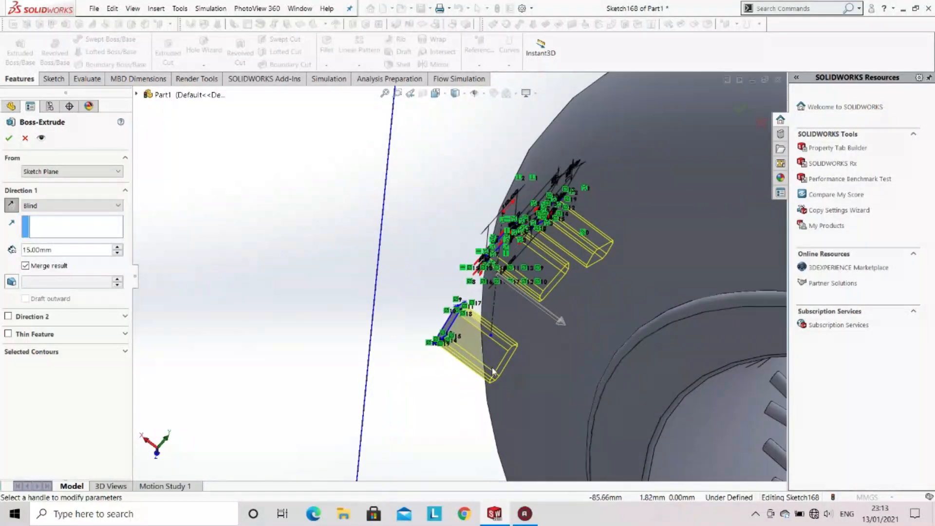
{"action": "scroll", "coordinate": [417, 333], "scroll_direction": "down", "scroll_amount": 3}
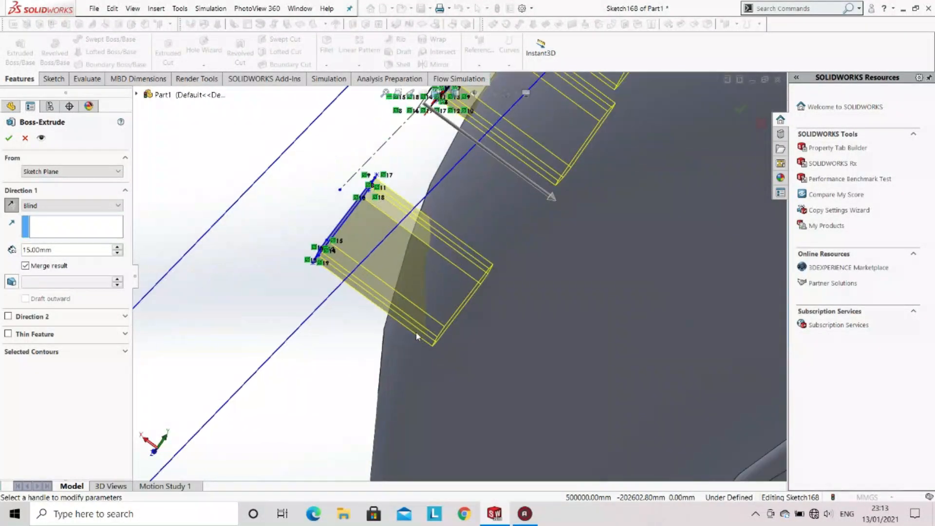
{"action": "scroll", "coordinate": [444, 326], "scroll_direction": "up", "scroll_amount": 4}
{"action": "scroll", "coordinate": [442, 258], "scroll_direction": "up", "scroll_amount": 4}
{"action": "middle_click_drag", "start_coordinate": [461, 243], "coordinate": [551, 258]}
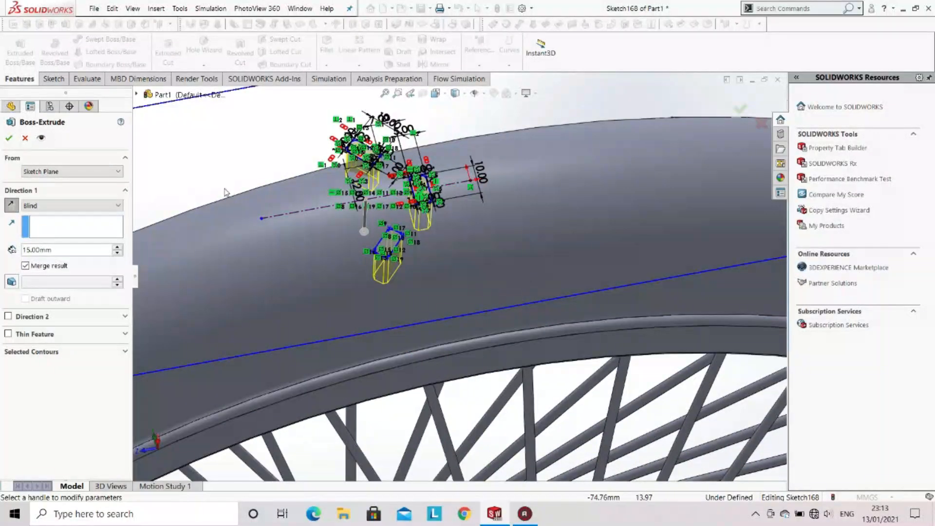
{"action": "mouse_move", "coordinate": [487, 229]}
{"action": "middle_mouse_down"}
{"action": "mouse_move", "coordinate": [358, 165]}
{"action": "mouse_move", "coordinate": [352, 195]}
{"action": "middle_mouse_up"}
{"action": "left_click", "coordinate": [7, 138]}
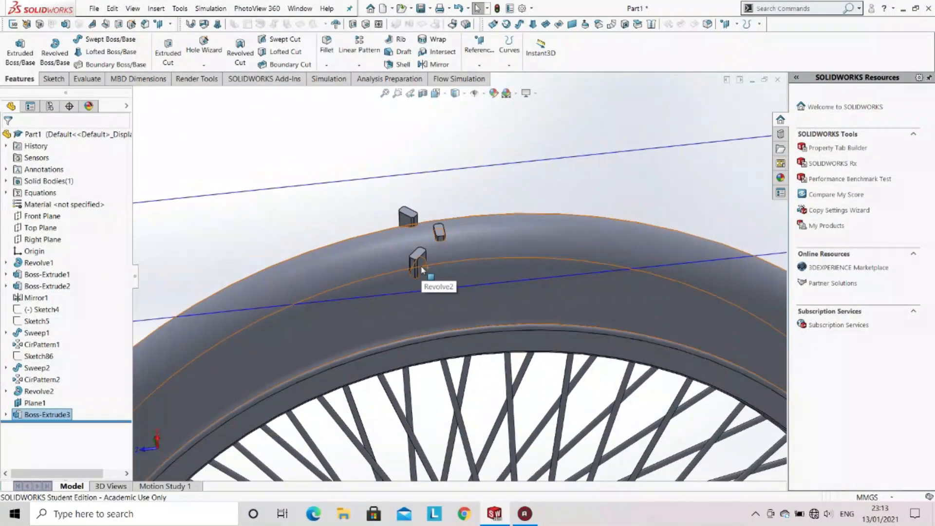
Step: Set up a circular pattern of the extruded tread blocks around the hub's cylindrical face, equally spaced over 360 degrees
{"action": "scroll", "coordinate": [407, 305], "scroll_direction": "up", "scroll_amount": 3}
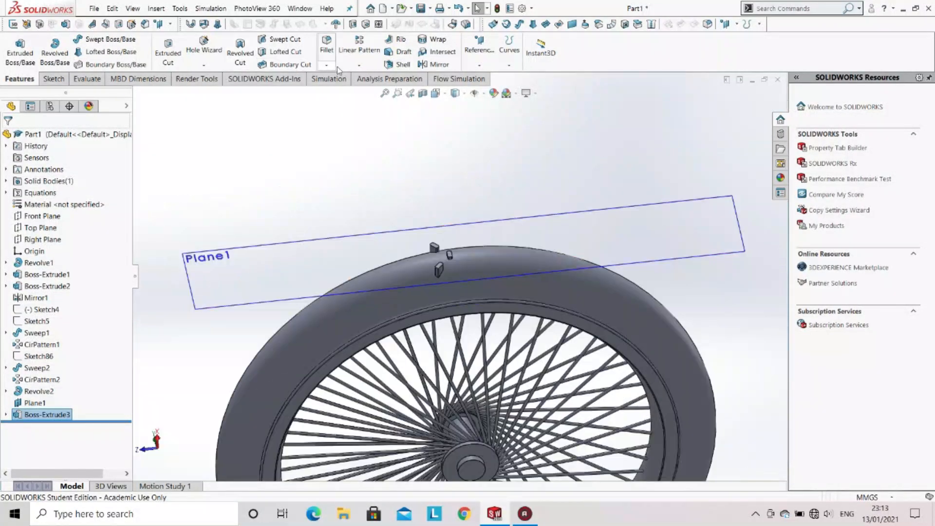
{"action": "left_click", "coordinate": [358, 65]}
{"action": "left_click", "coordinate": [370, 89]}
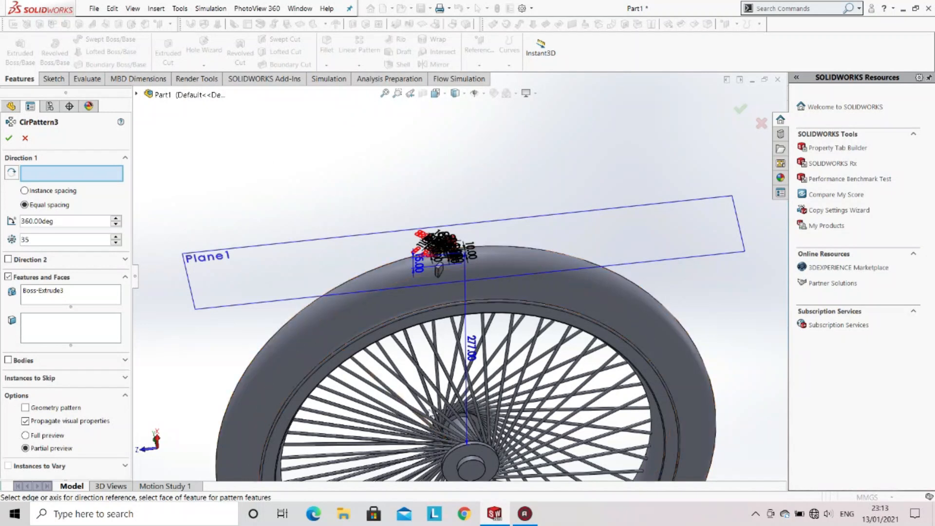
{"action": "left_click", "coordinate": [461, 429]}
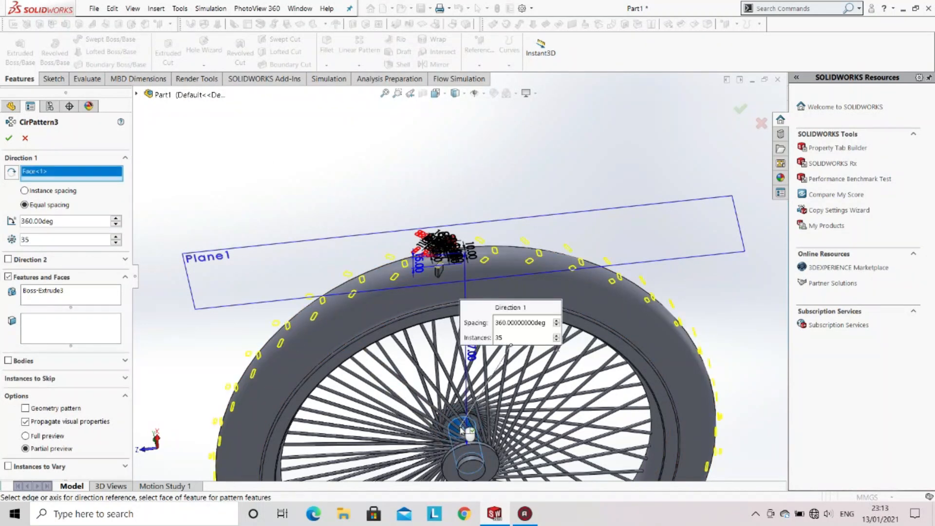
{"action": "scroll", "coordinate": [460, 431], "scroll_direction": "up", "scroll_amount": 2}
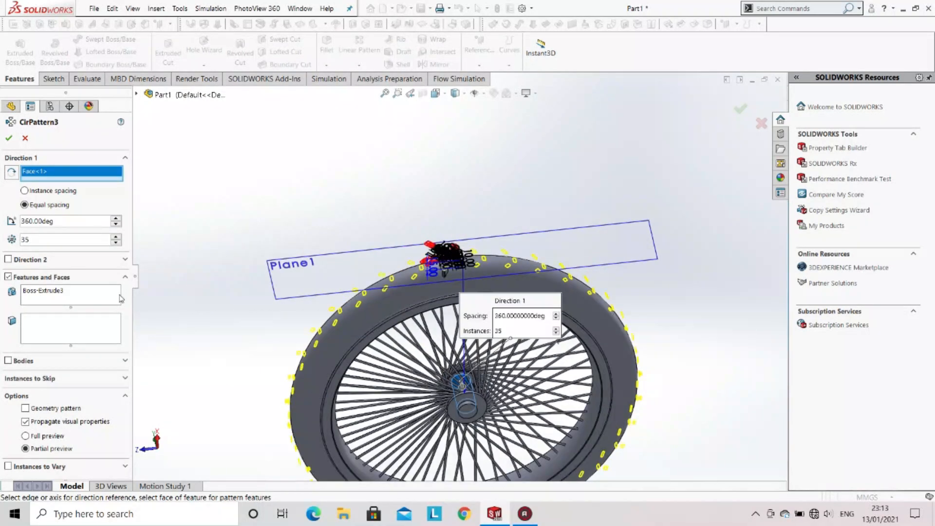
Step: Try 55 and 65 instances for the tread pattern, and create it with 70 instances
{"action": "key", "text": "BackSpace"}
{"action": "key", "text": "BackSpace"}
{"action": "type", "text": "55"}
{"action": "key", "text": "Return"}
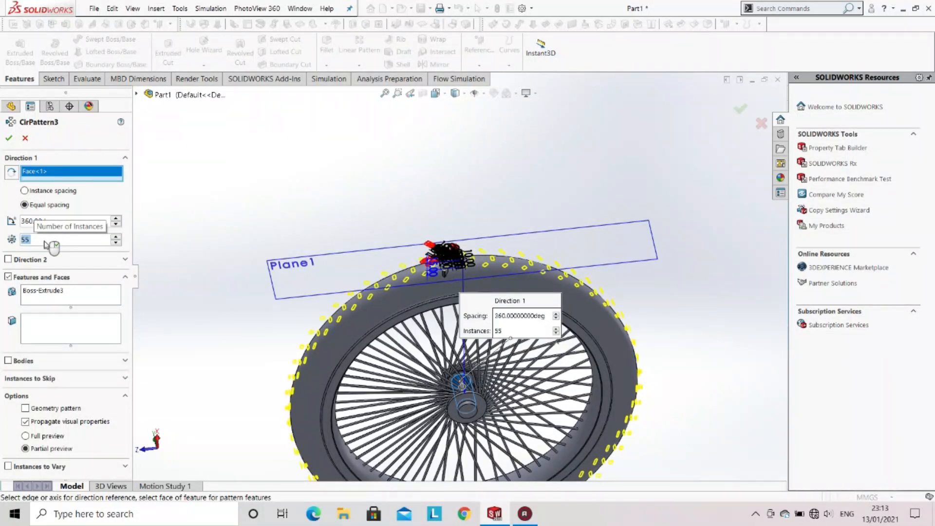
{"action": "type", "text": "65"}
{"action": "key", "text": "Return"}
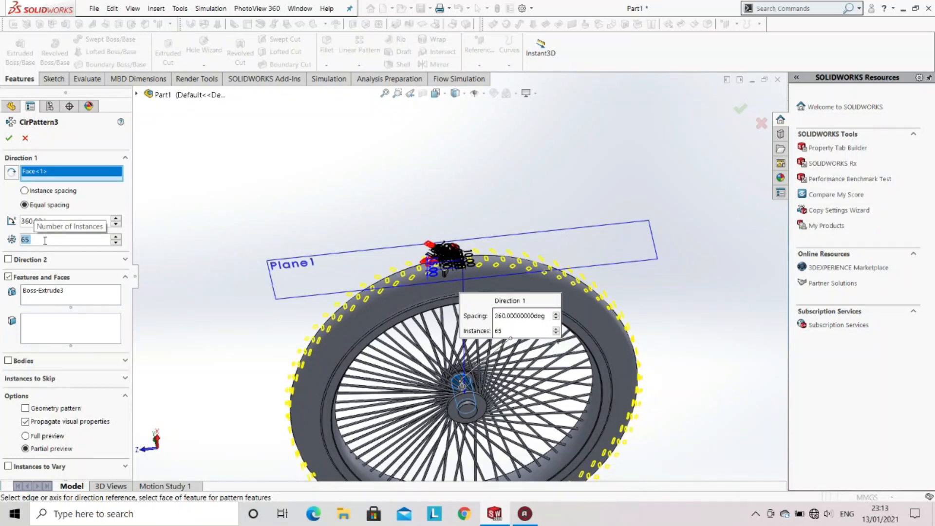
{"action": "type", "text": "70"}
{"action": "key", "text": "Return"}
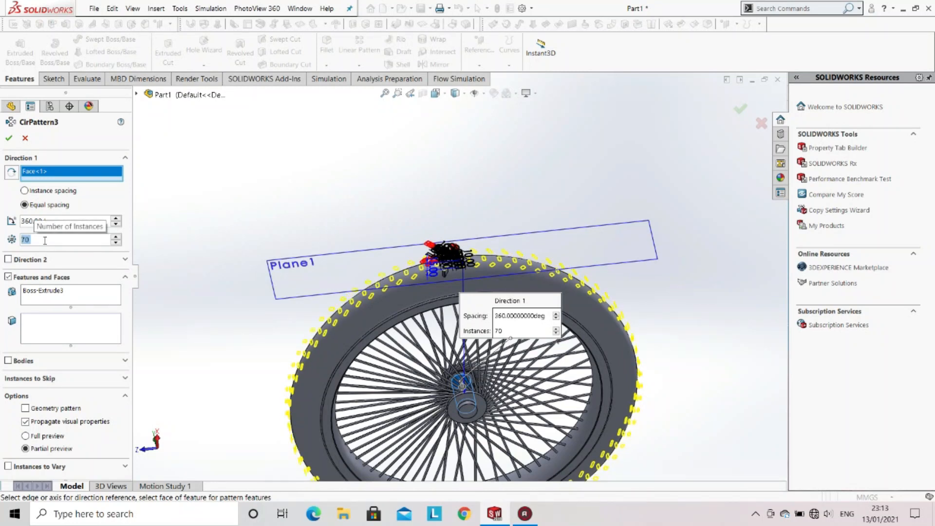
{"action": "left_click", "coordinate": [10, 139]}
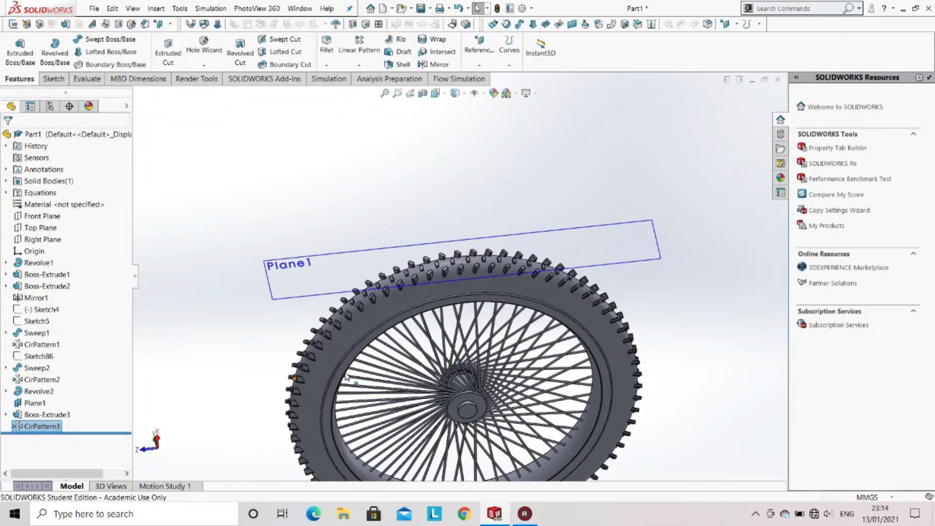
Step: Examine the patterned tread blocks on the tyre up close and the whole wheel from several angles
{"action": "scroll", "coordinate": [346, 375], "scroll_direction": "up", "scroll_amount": 2}
{"action": "scroll", "coordinate": [368, 358], "scroll_direction": "down", "scroll_amount": 2}
{"action": "middle_click_drag", "start_coordinate": [369, 358], "coordinate": [352, 287]}
{"action": "scroll", "coordinate": [495, 151], "scroll_direction": "down", "scroll_amount": 3}
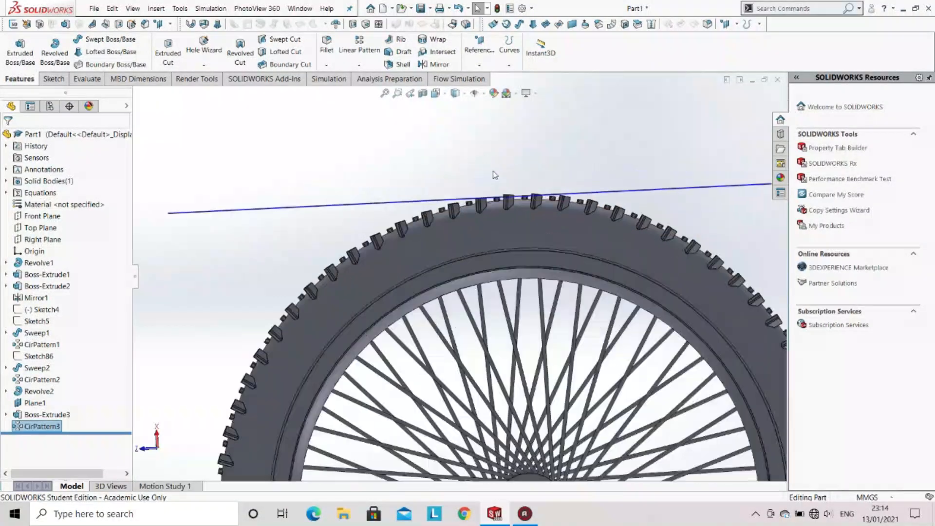
{"action": "scroll", "coordinate": [502, 185], "scroll_direction": "down", "scroll_amount": 4}
{"action": "middle_click_drag", "start_coordinate": [504, 237], "coordinate": [559, 272]}
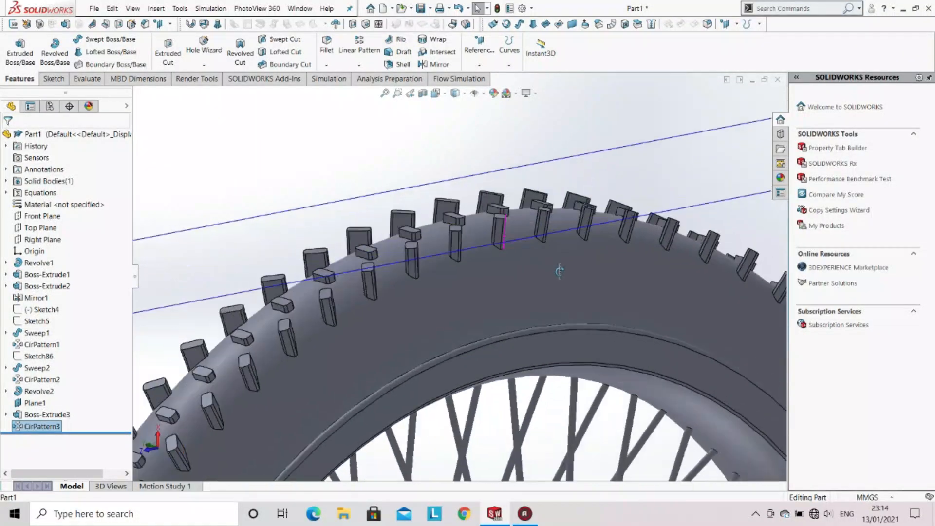
{"action": "scroll", "coordinate": [559, 271], "scroll_direction": "up", "scroll_amount": 10}
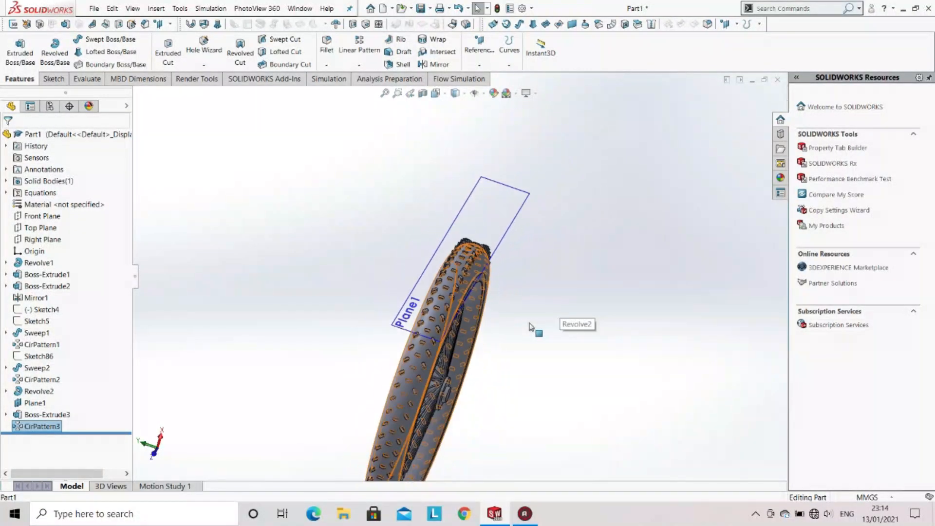
{"action": "middle_click_drag", "start_coordinate": [531, 326], "coordinate": [353, 307]}
{"action": "scroll", "coordinate": [354, 307], "scroll_direction": "down", "scroll_amount": 1}
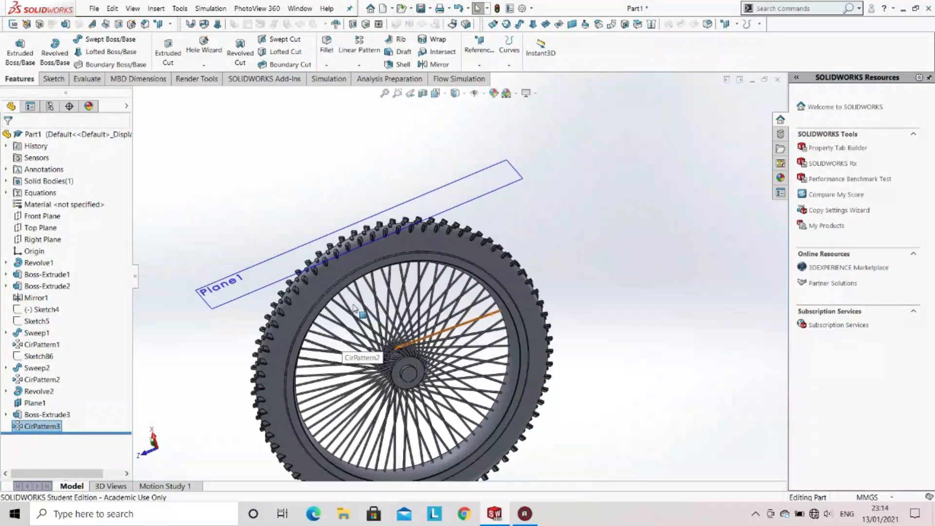
Step: Hide the offset reference plane above the tyre
{"action": "left_click", "coordinate": [597, 290]}
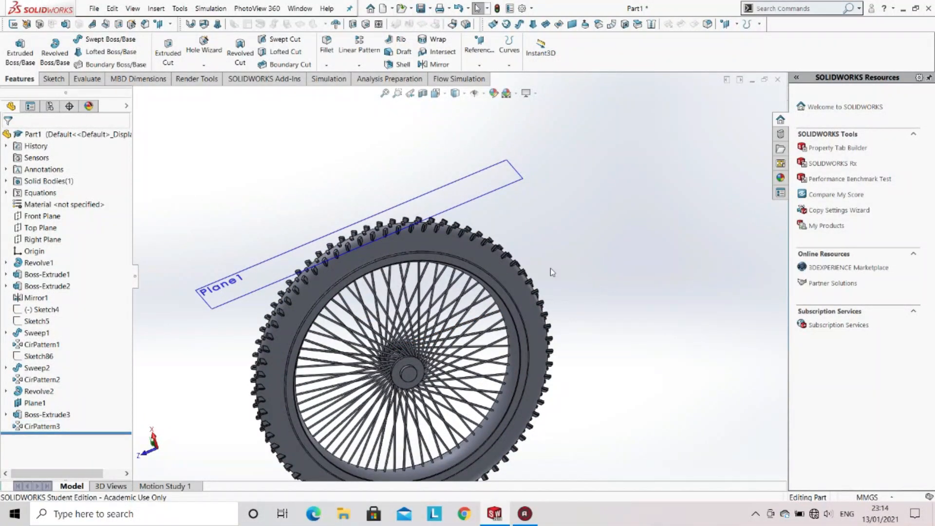
{"action": "left_click", "coordinate": [250, 267]}
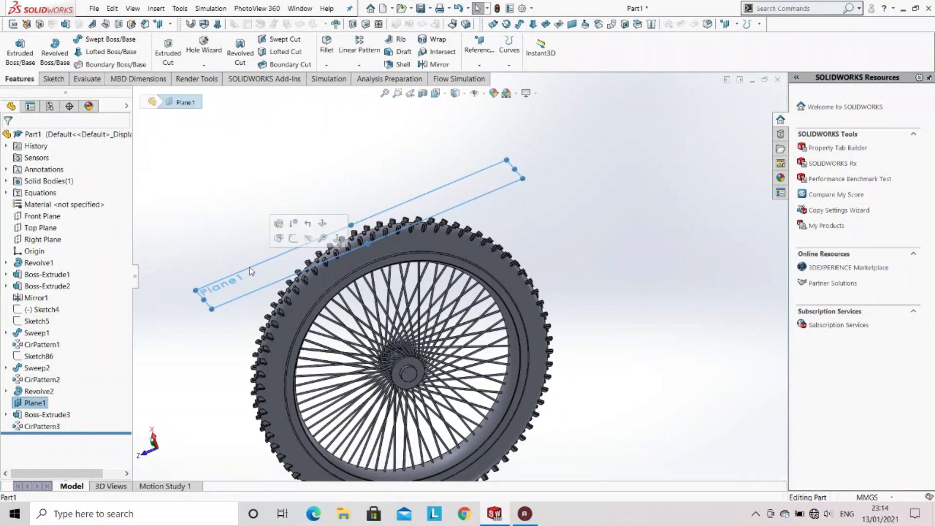
{"action": "left_click", "coordinate": [309, 239]}
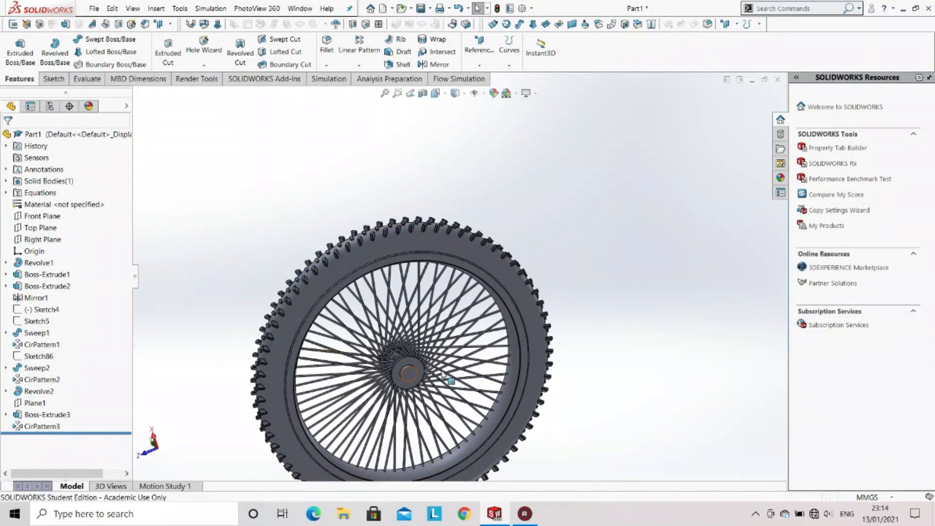
Step: Browse the appearance library's matte and gloss rubber collections, ending on the textured rubber appearances
{"action": "left_click", "coordinate": [780, 134]}
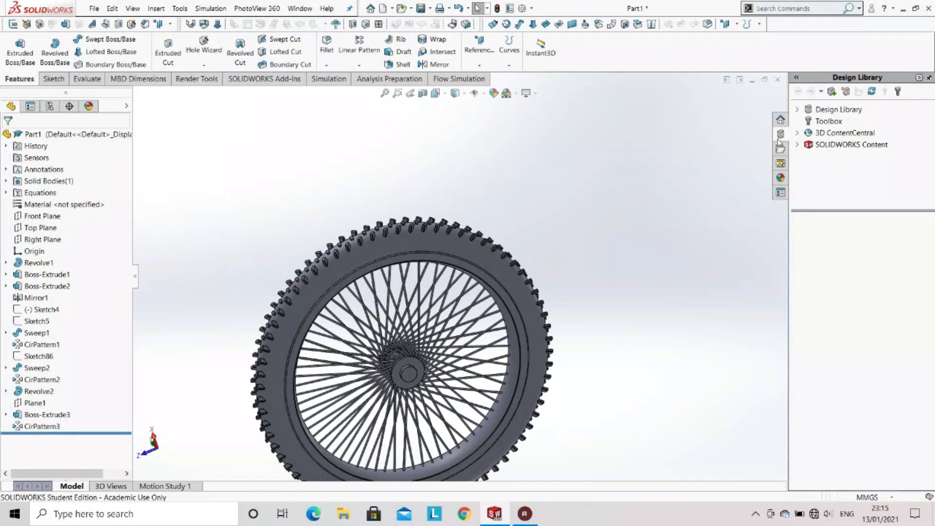
{"action": "left_click", "coordinate": [780, 179]}
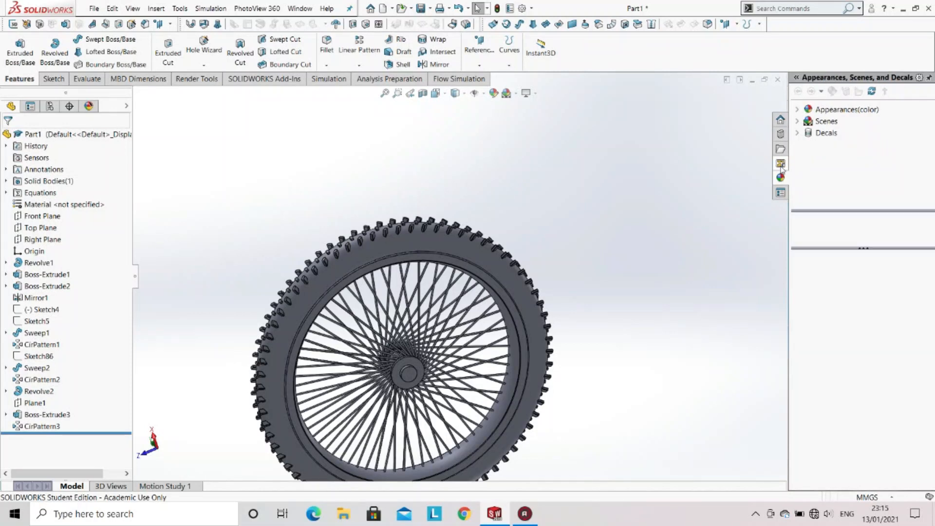
{"action": "left_click", "coordinate": [798, 110]}
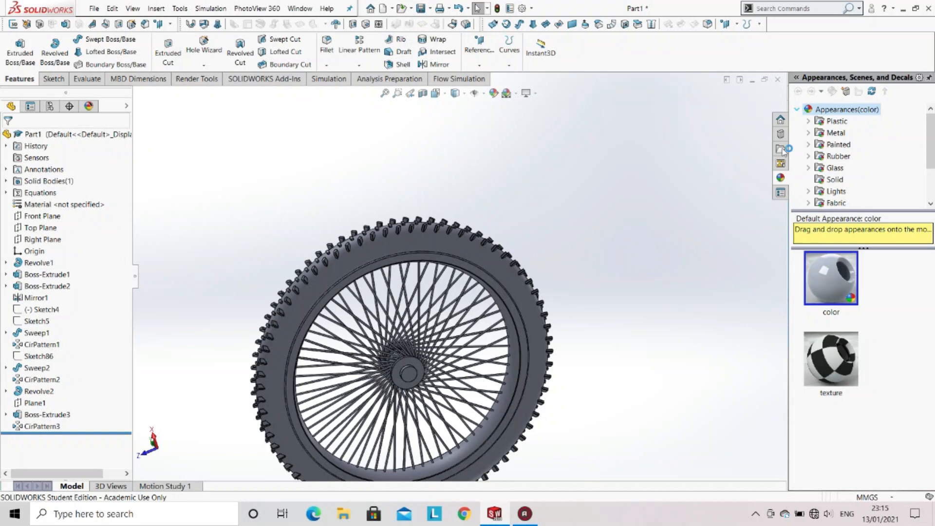
{"action": "left_click", "coordinate": [810, 157]}
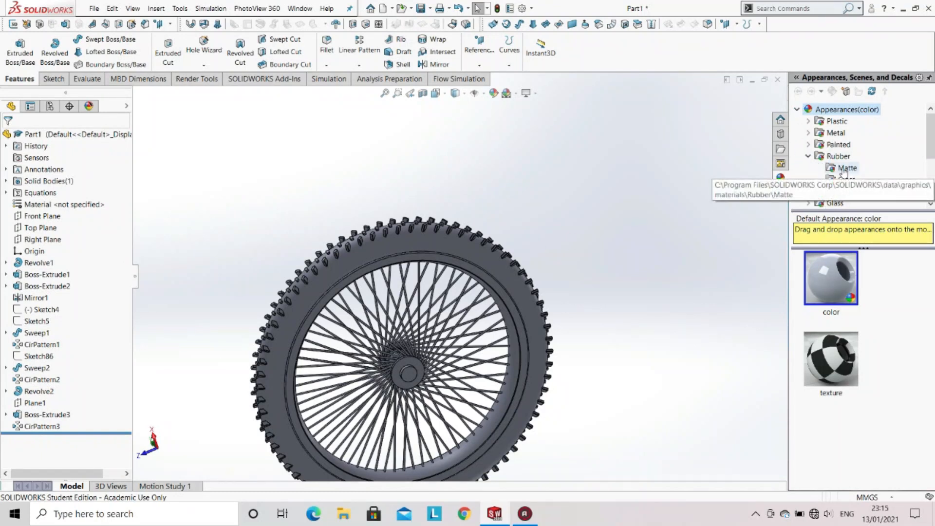
{"action": "left_click", "coordinate": [847, 169]}
{"action": "left_click", "coordinate": [845, 180]}
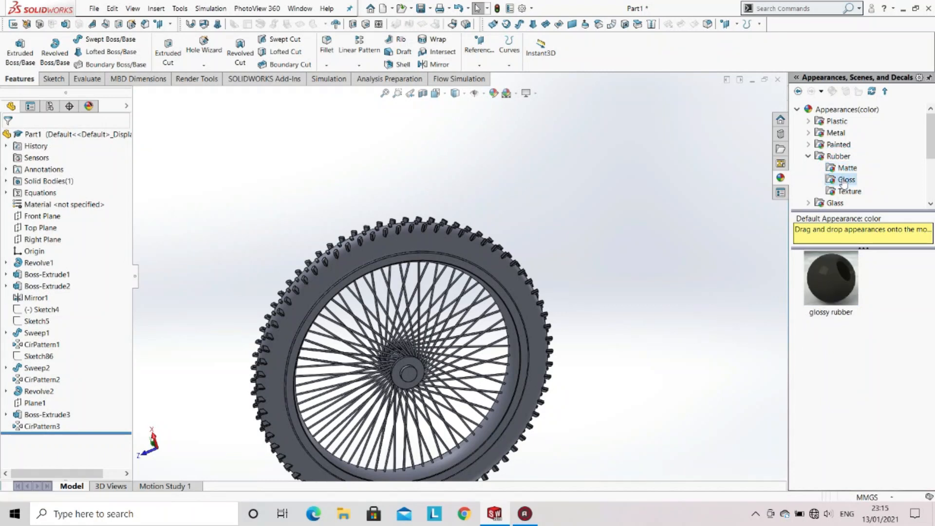
{"action": "left_click", "coordinate": [845, 193]}
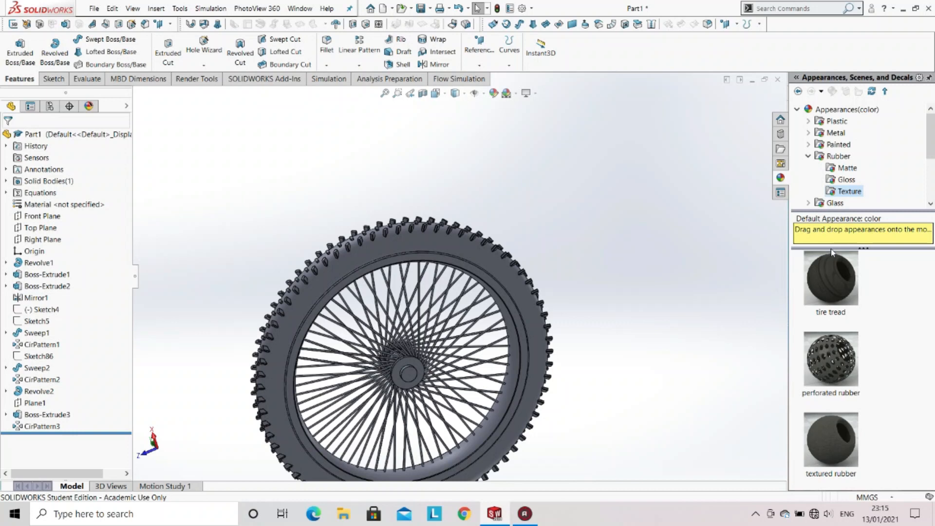
Step: Apply the tire tread rubber appearance to the revolved tyre, the extruded tread blocks and their circular pattern
{"action": "mouse_move", "coordinate": [832, 279]}
{"action": "left_click", "coordinate": [32, 392]}
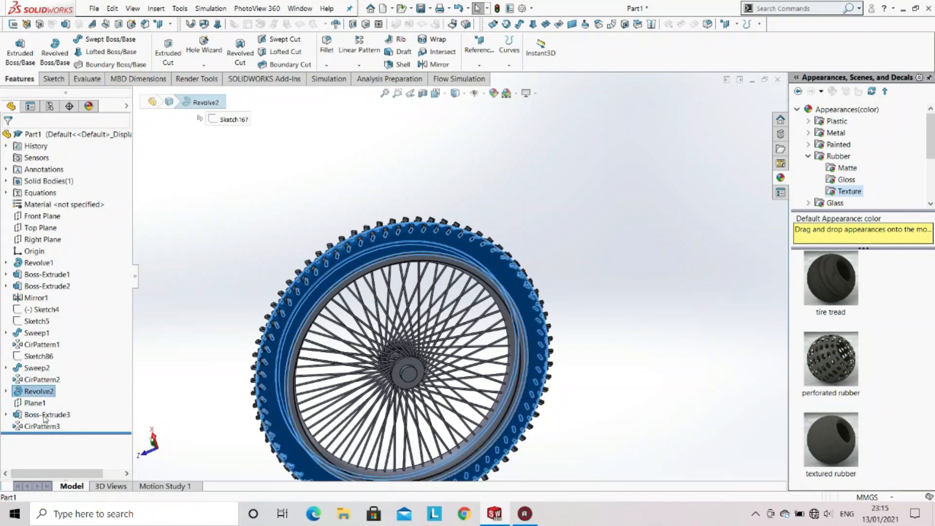
{"action": "left_click", "coordinate": [45, 414], "text": "ctrl"}
{"action": "left_click", "coordinate": [43, 426], "text": "ctrl"}
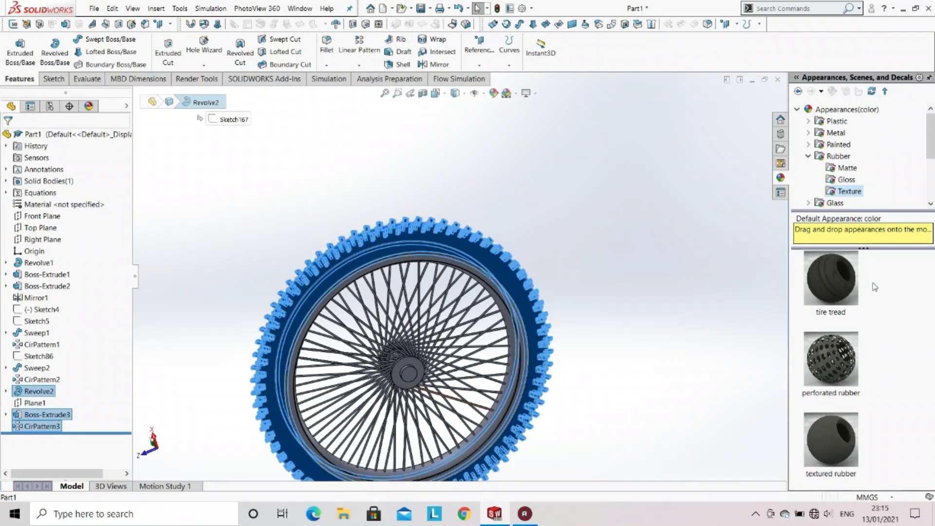
{"action": "double_click", "coordinate": [832, 279]}
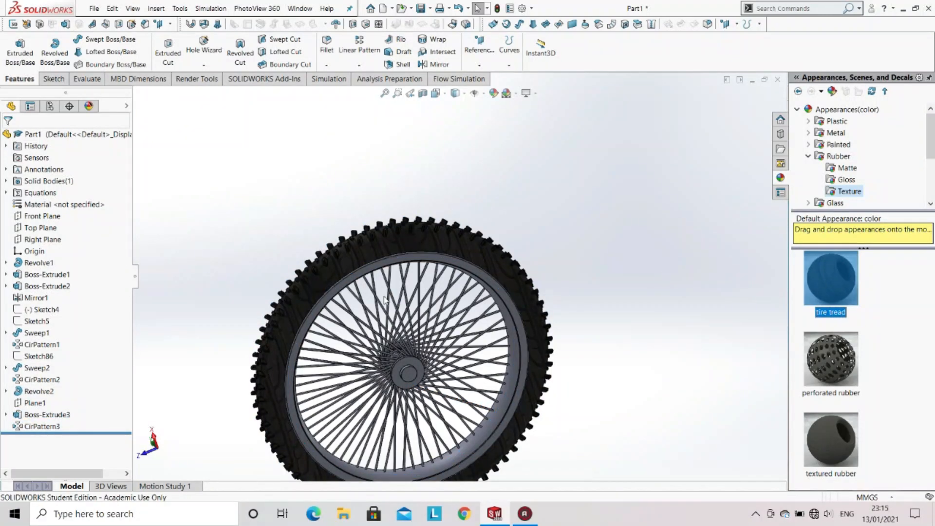
Step: Set the offset of the tread blocks' reference plane from the Right Plane to 276 mm
{"action": "middle_click_drag", "start_coordinate": [385, 300], "coordinate": [308, 384]}
{"action": "scroll", "coordinate": [370, 195], "scroll_direction": "down", "scroll_amount": 5}
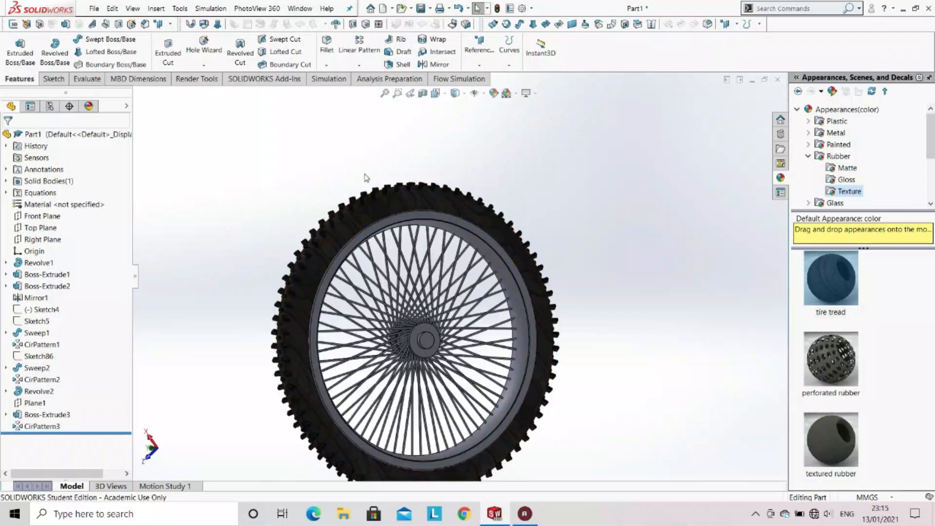
{"action": "scroll", "coordinate": [427, 258], "scroll_direction": "down", "scroll_amount": 4}
{"action": "middle_click_drag", "start_coordinate": [431, 261], "coordinate": [446, 290]}
{"action": "scroll", "coordinate": [437, 294], "scroll_direction": "up", "scroll_amount": 4}
{"action": "scroll", "coordinate": [407, 355], "scroll_direction": "up", "scroll_amount": 2}
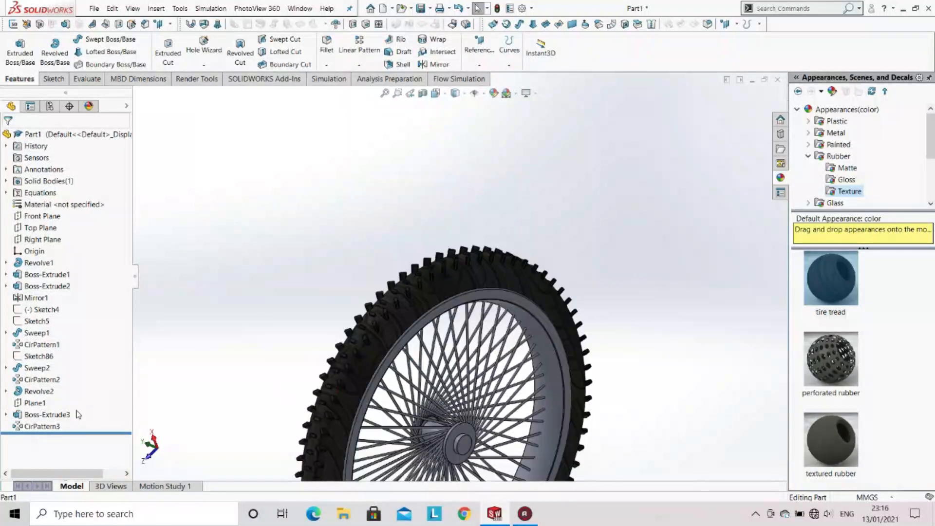
{"action": "left_click", "coordinate": [36, 405]}
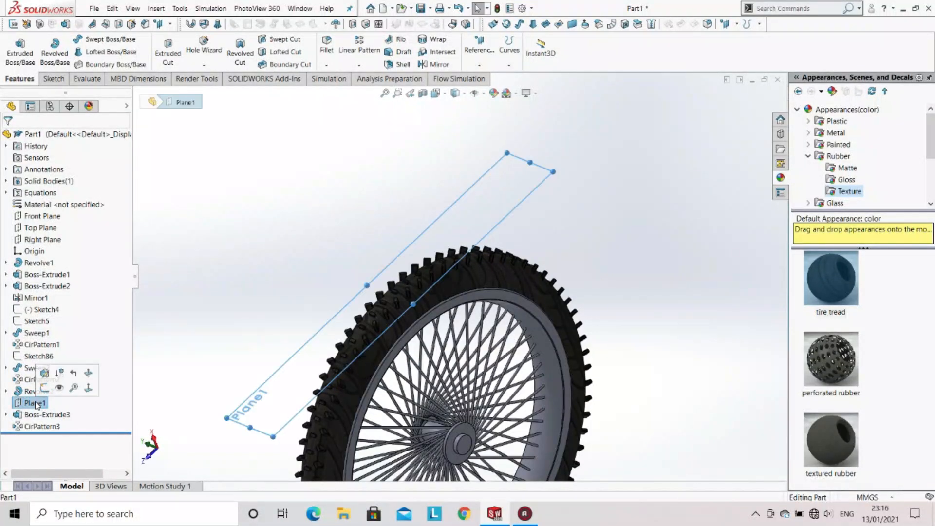
{"action": "left_click", "coordinate": [46, 374]}
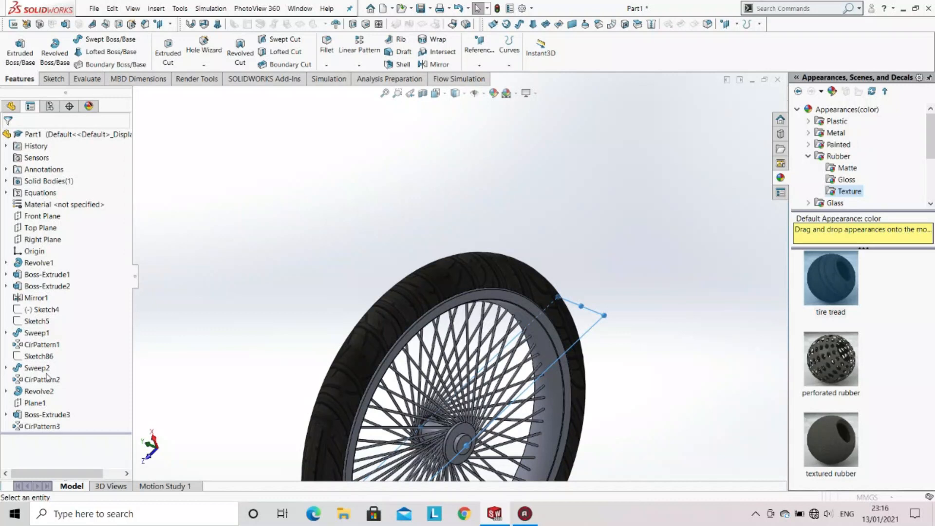
{"action": "type", "text": "276"}
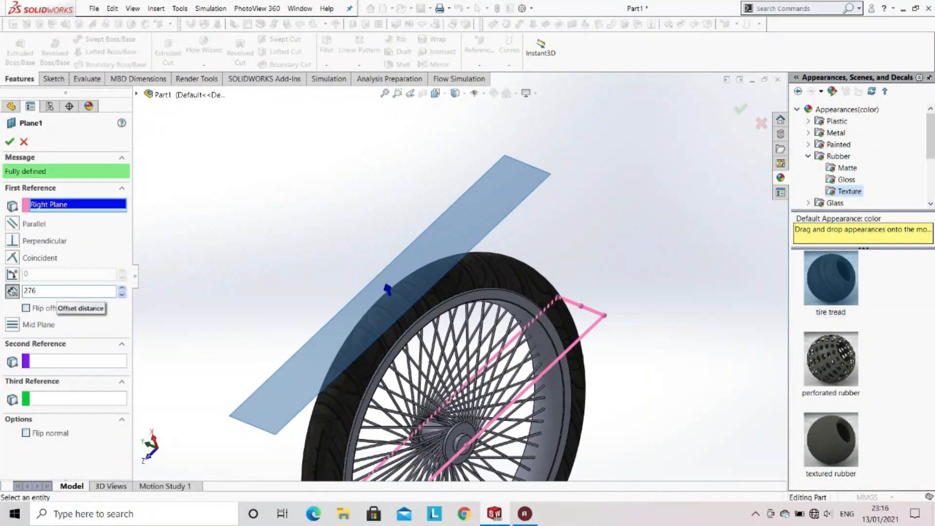
{"action": "key", "text": "Return"}
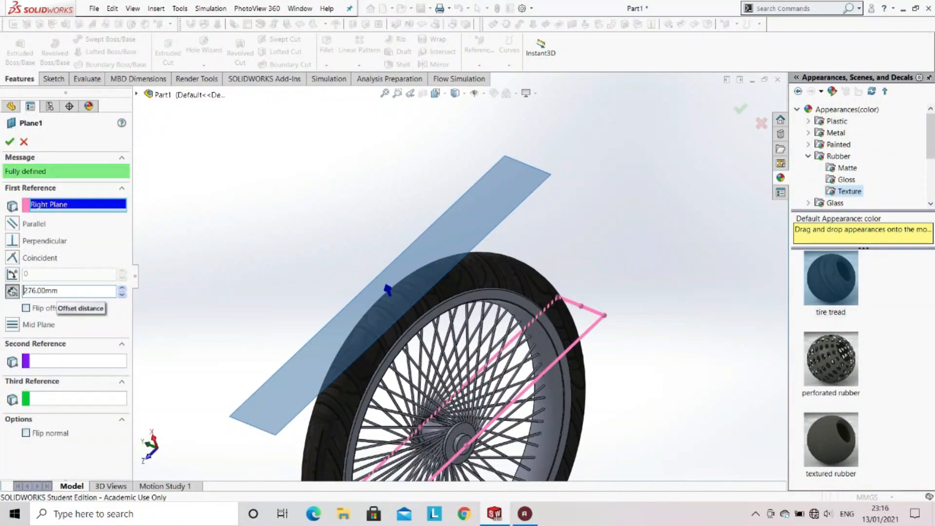
{"action": "left_click", "coordinate": [8, 141]}
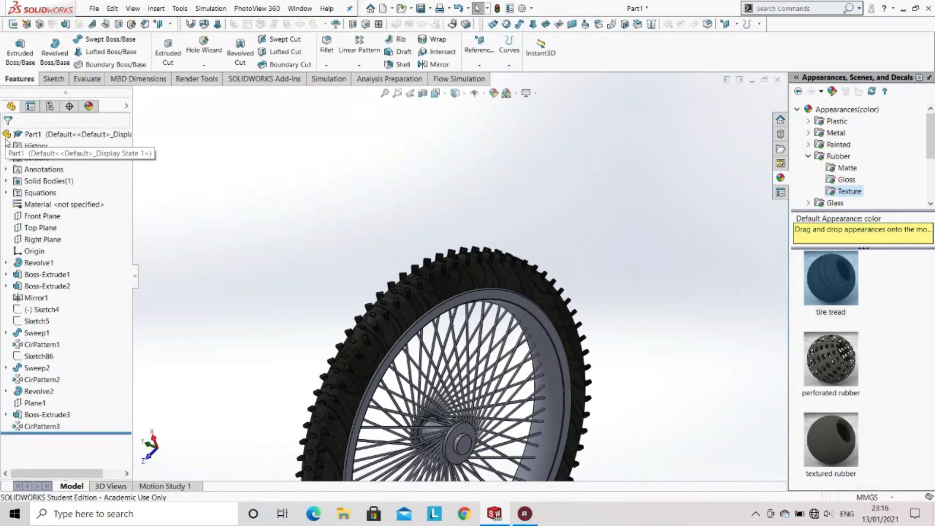
Step: Start a Hole Wizard hole and place its position point on the hub's end face using a 3D sketch
{"action": "scroll", "coordinate": [369, 345], "scroll_direction": "up", "scroll_amount": 4}
{"action": "middle_click_drag", "start_coordinate": [390, 349], "coordinate": [382, 366]}
{"action": "scroll", "coordinate": [455, 414], "scroll_direction": "down", "scroll_amount": 4}
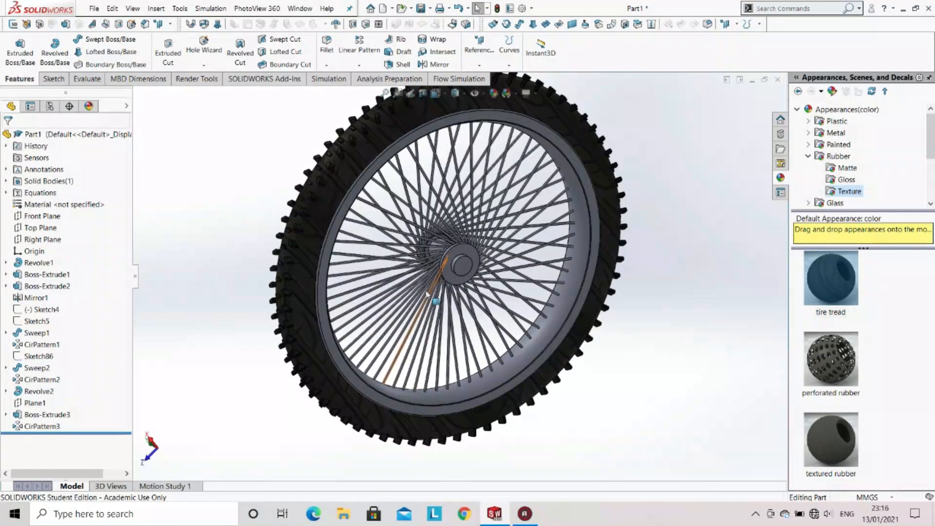
{"action": "scroll", "coordinate": [449, 250], "scroll_direction": "up", "scroll_amount": 2}
{"action": "scroll", "coordinate": [449, 250], "scroll_direction": "down", "scroll_amount": 1}
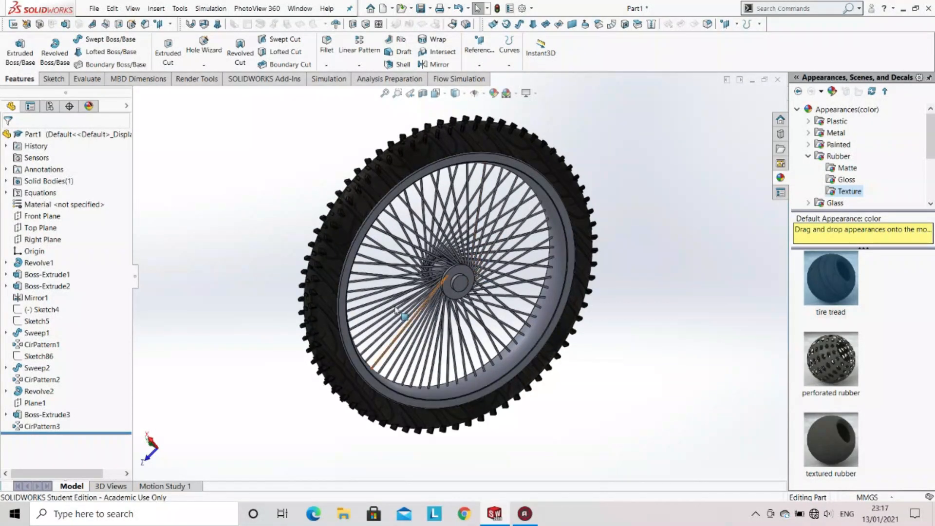
{"action": "left_click", "coordinate": [205, 66]}
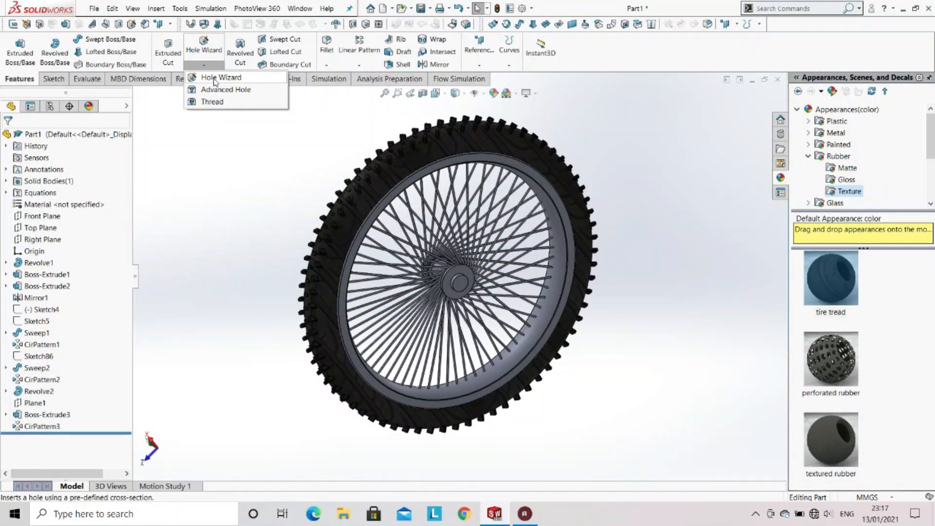
{"action": "left_click", "coordinate": [214, 80]}
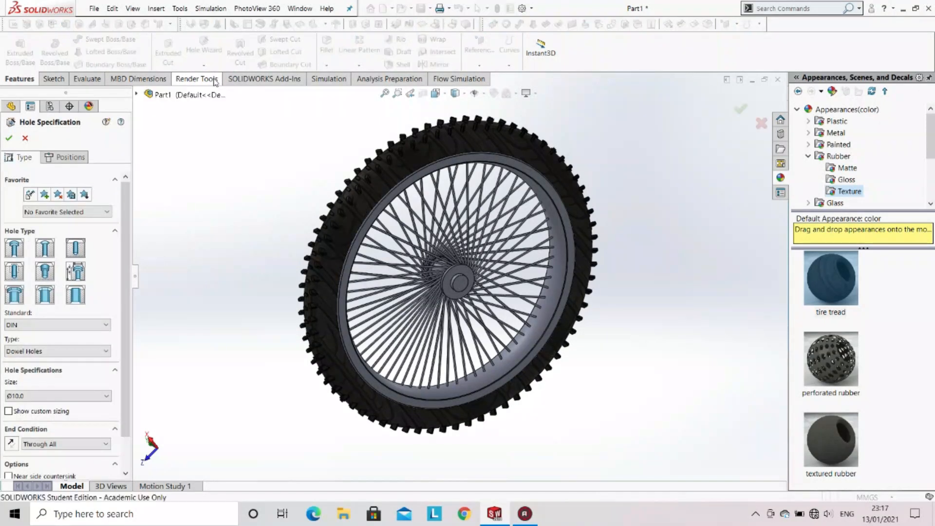
{"action": "left_click", "coordinate": [68, 159]}
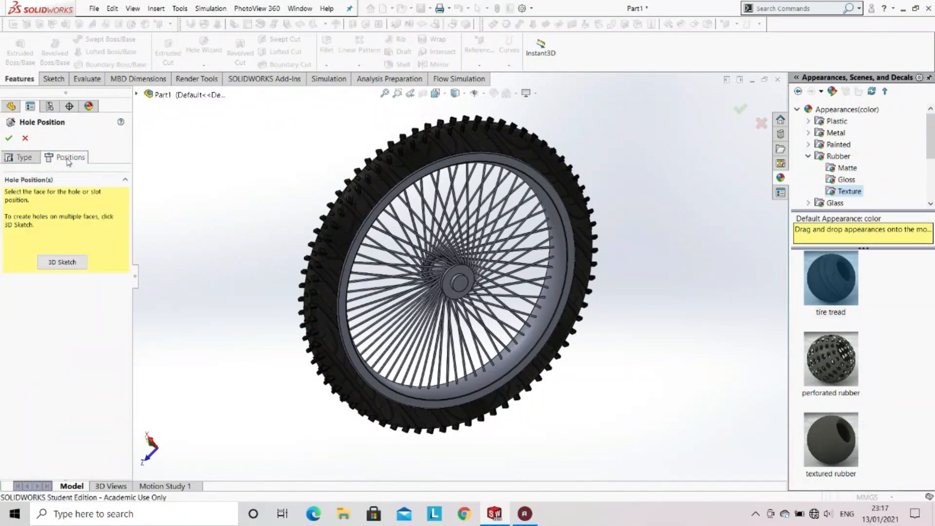
{"action": "left_click", "coordinate": [69, 262]}
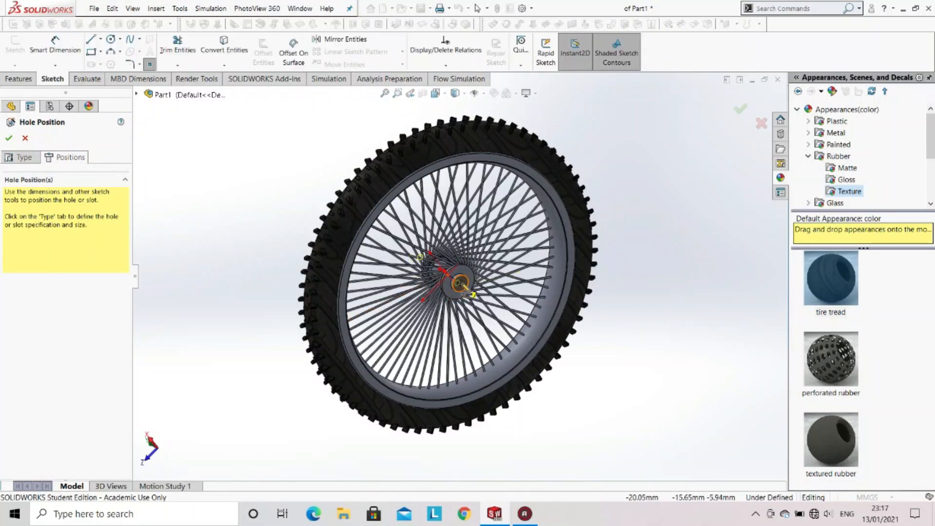
{"action": "left_click", "coordinate": [460, 283]}
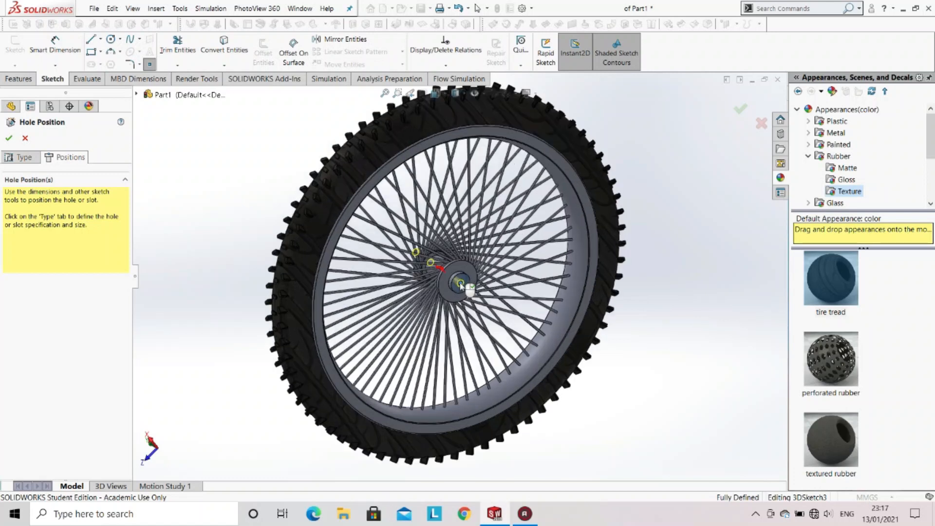
{"action": "scroll", "coordinate": [461, 284], "scroll_direction": "down", "scroll_amount": 5}
{"action": "scroll", "coordinate": [461, 284], "scroll_direction": "down", "scroll_amount": 3}
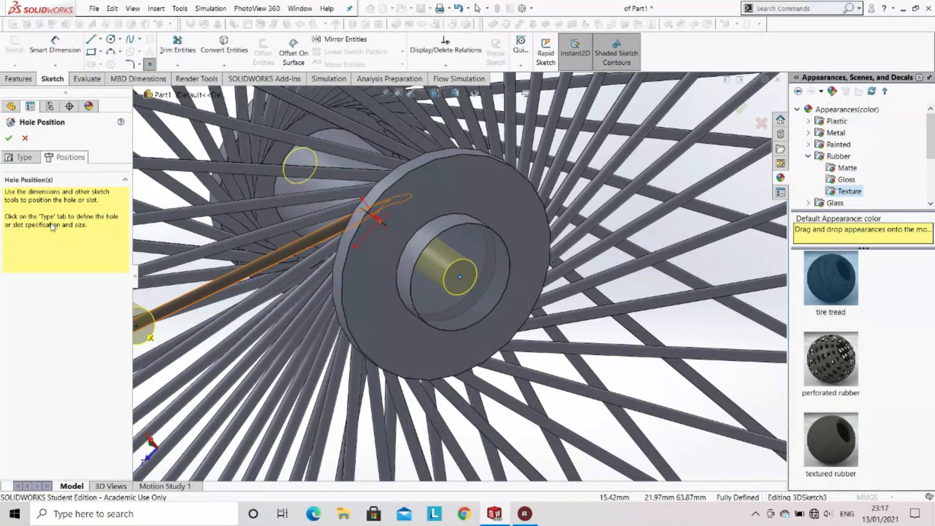
Step: Choose the Ø10.0 size for the hub's DIN dowel hole
{"action": "left_click", "coordinate": [19, 156]}
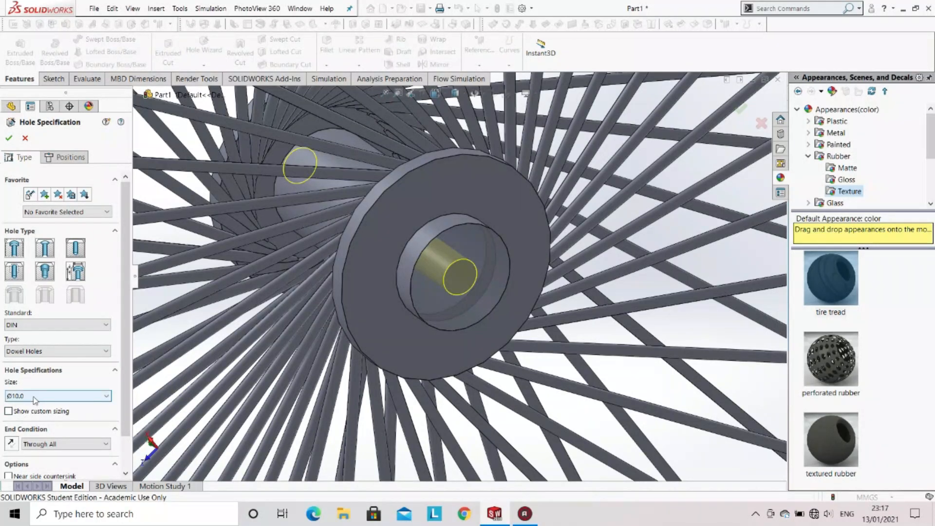
{"action": "left_click", "coordinate": [33, 396]}
{"action": "left_click", "coordinate": [33, 467]}
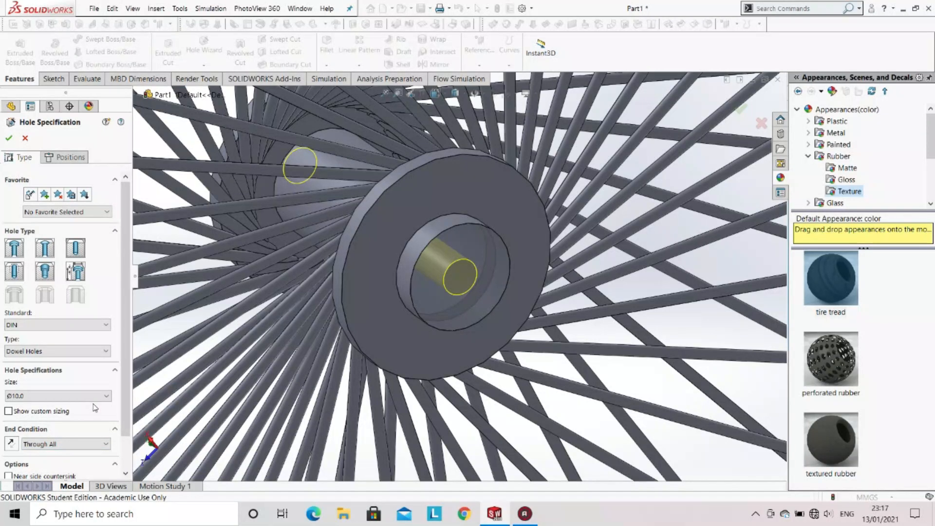
Step: Make the hole's position point concentric with the hub end's circular edge and create the dowel hole through the hub
{"action": "left_click", "coordinate": [68, 157]}
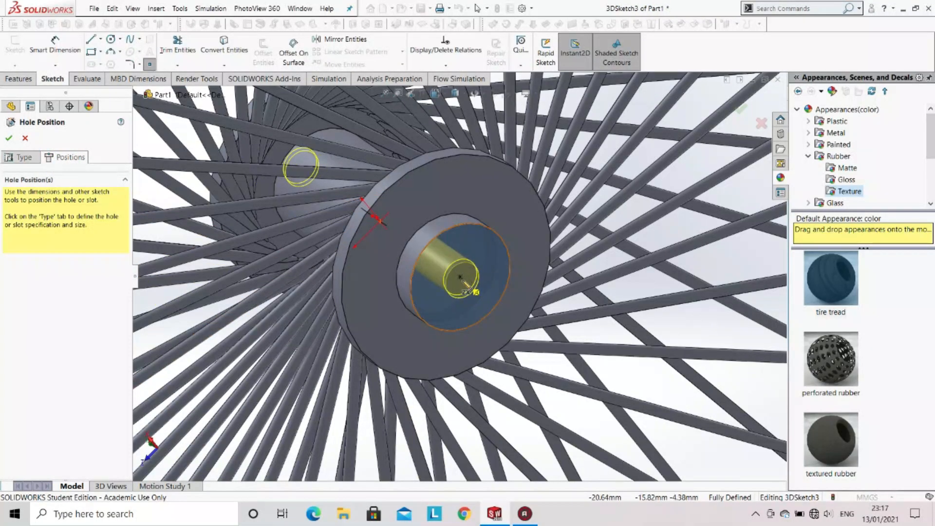
{"action": "left_click", "coordinate": [461, 278]}
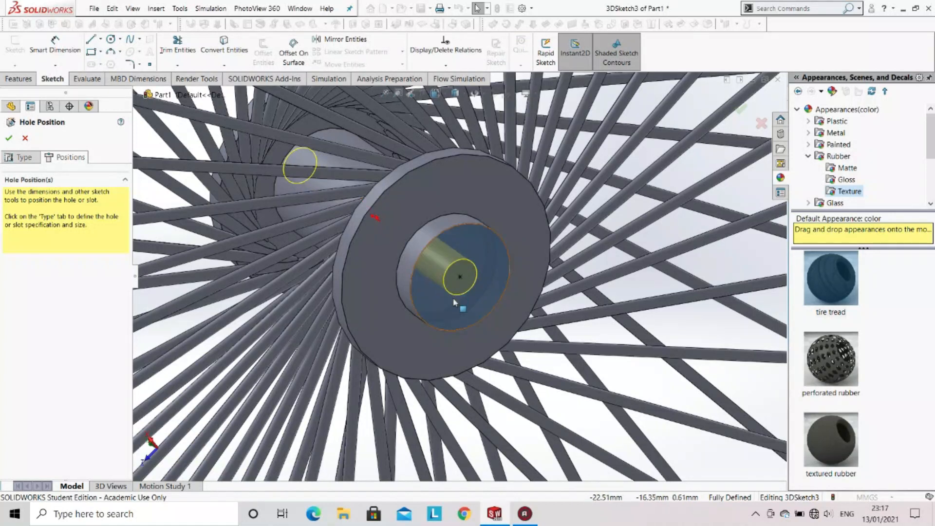
{"action": "left_click", "coordinate": [460, 278]}
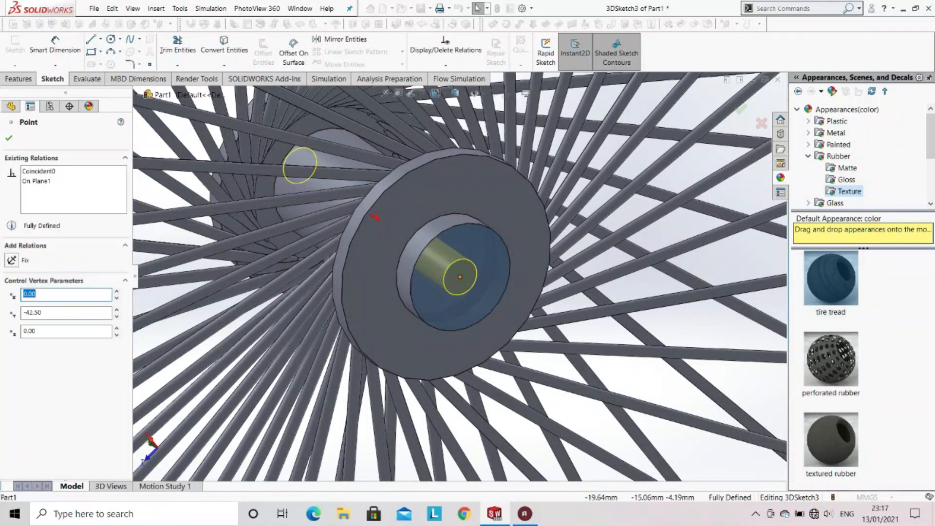
{"action": "left_click", "coordinate": [410, 288], "text": "ctrl"}
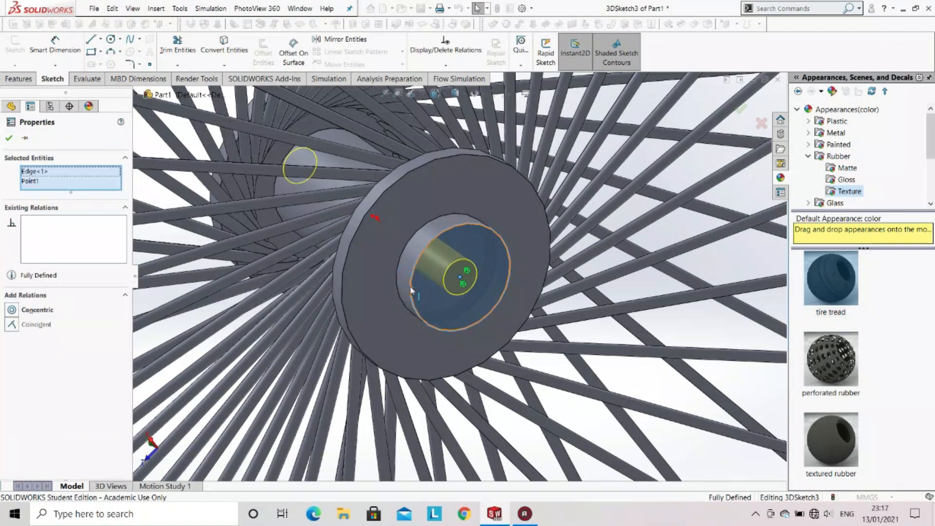
{"action": "left_click", "coordinate": [14, 312]}
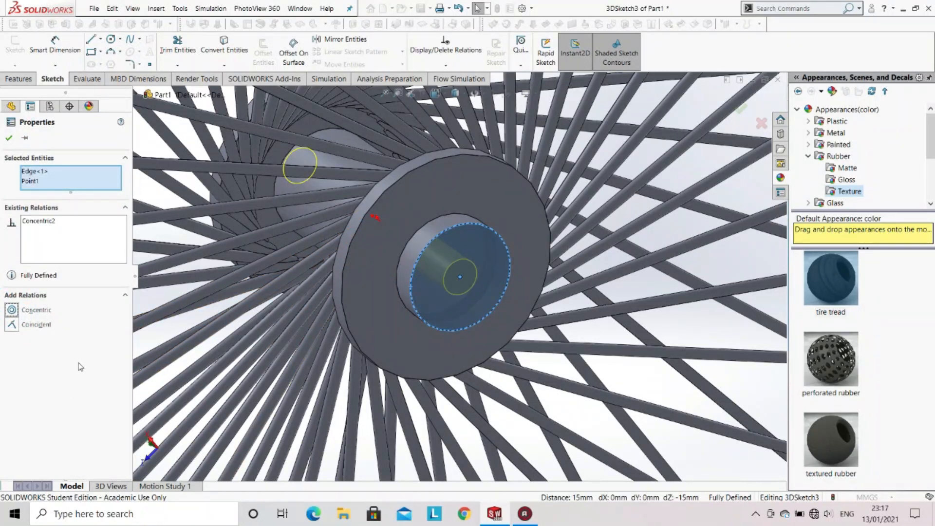
{"action": "left_click", "coordinate": [9, 138]}
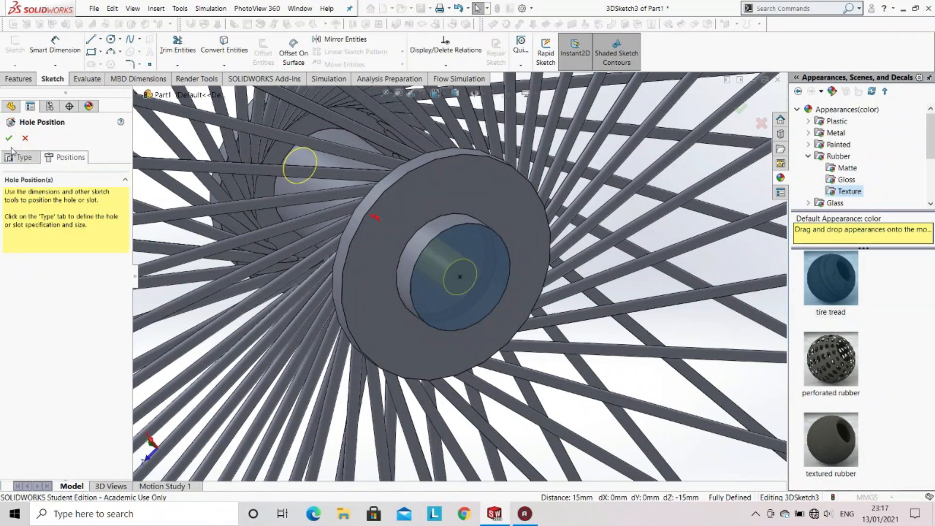
{"action": "left_click", "coordinate": [9, 139]}
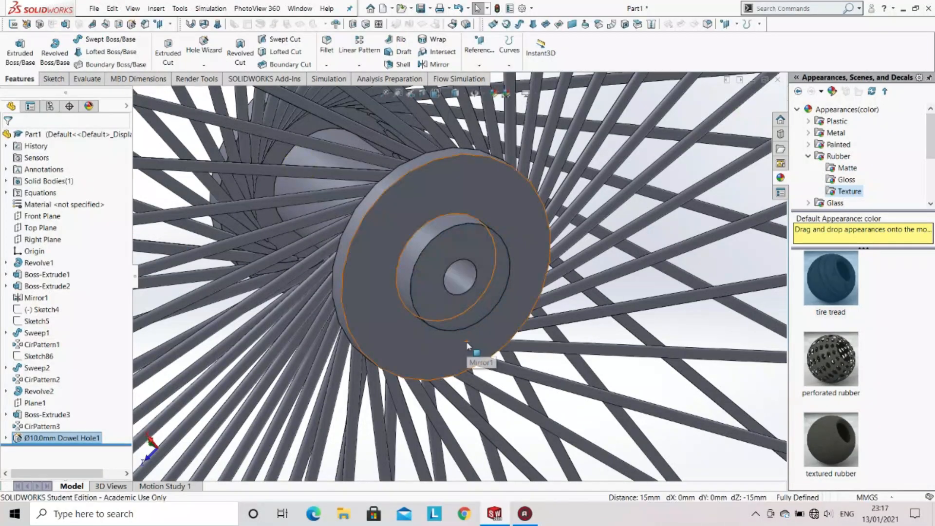
{"action": "scroll", "coordinate": [460, 296], "scroll_direction": "up", "scroll_amount": 5}
{"action": "middle_click_drag", "start_coordinate": [451, 280], "coordinate": [463, 302]}
{"action": "scroll", "coordinate": [449, 269], "scroll_direction": "up", "scroll_amount": 3}
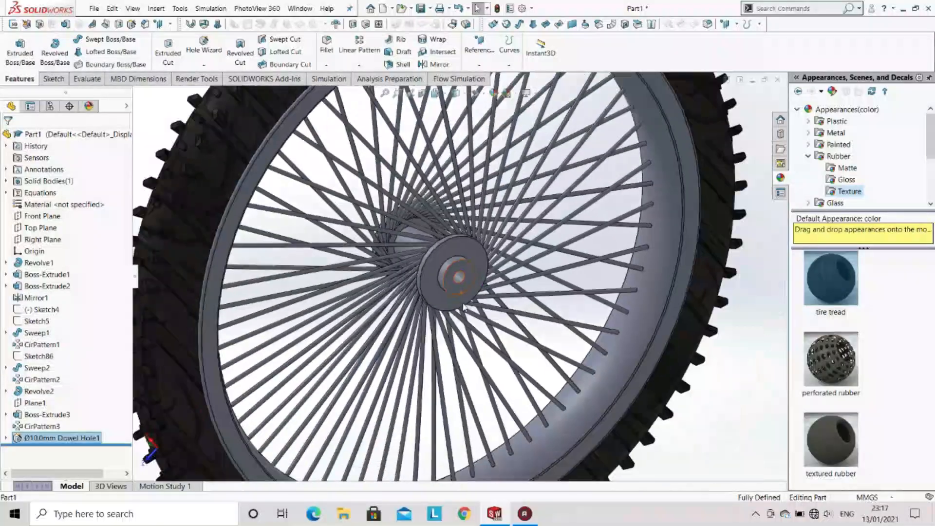
{"action": "scroll", "coordinate": [448, 270], "scroll_direction": "down", "scroll_amount": 3}
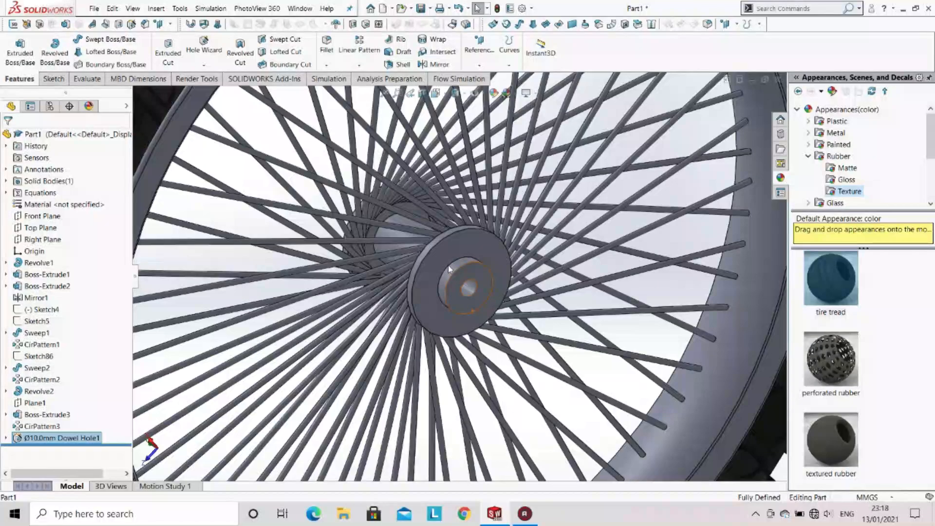
Step: Start a 1 mm fillet on one hub end, selecting the boss's outer and base edges and the flange's outer edge
{"action": "scroll", "coordinate": [449, 269], "scroll_direction": "up", "scroll_amount": 4}
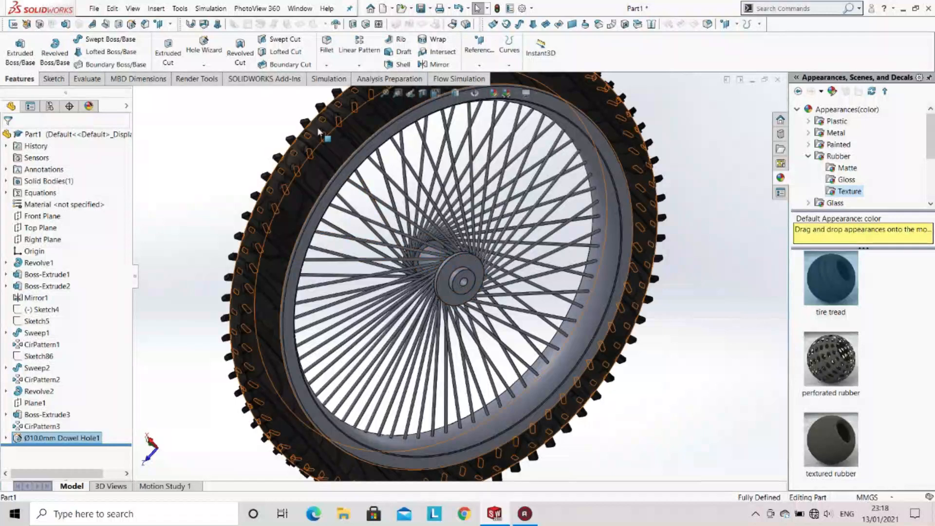
{"action": "left_click", "coordinate": [326, 46]}
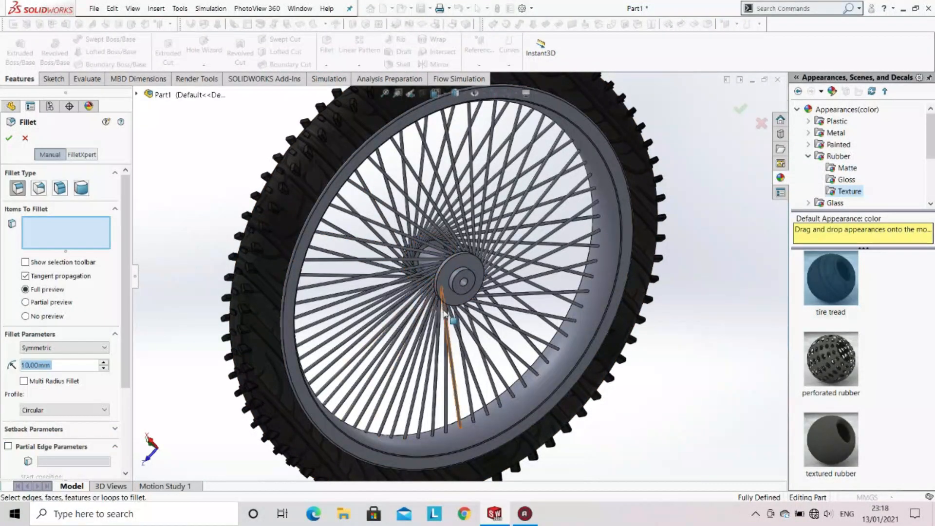
{"action": "scroll", "coordinate": [448, 315], "scroll_direction": "down", "scroll_amount": 4}
{"action": "scroll", "coordinate": [448, 315], "scroll_direction": "down", "scroll_amount": 3}
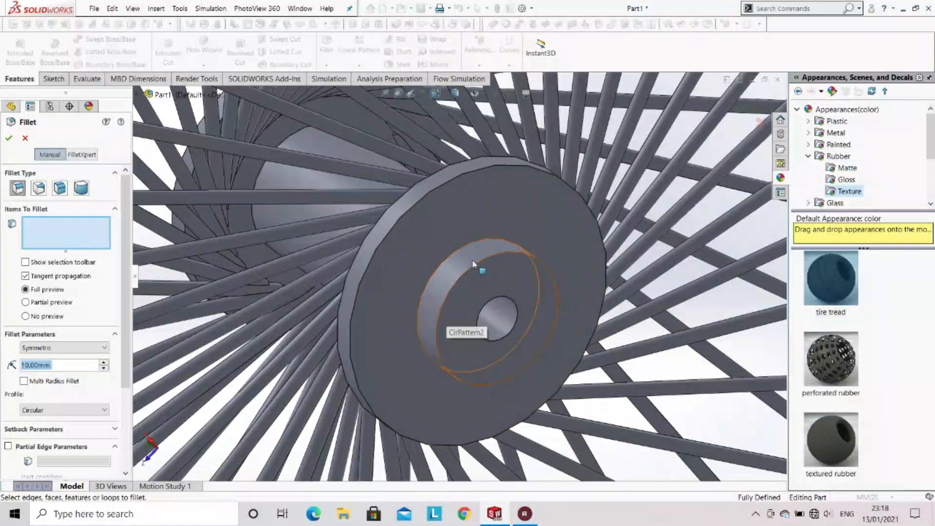
{"action": "left_click", "coordinate": [474, 273]}
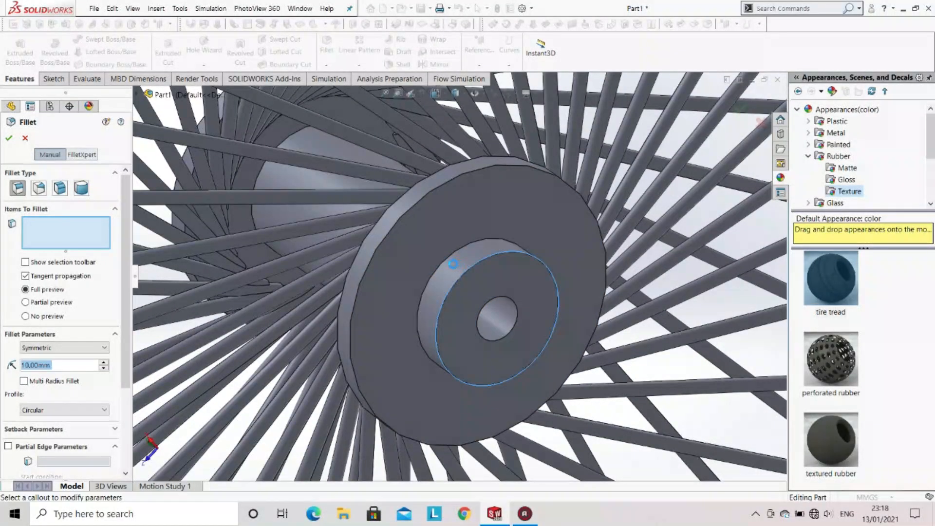
{"action": "left_click", "coordinate": [49, 364]}
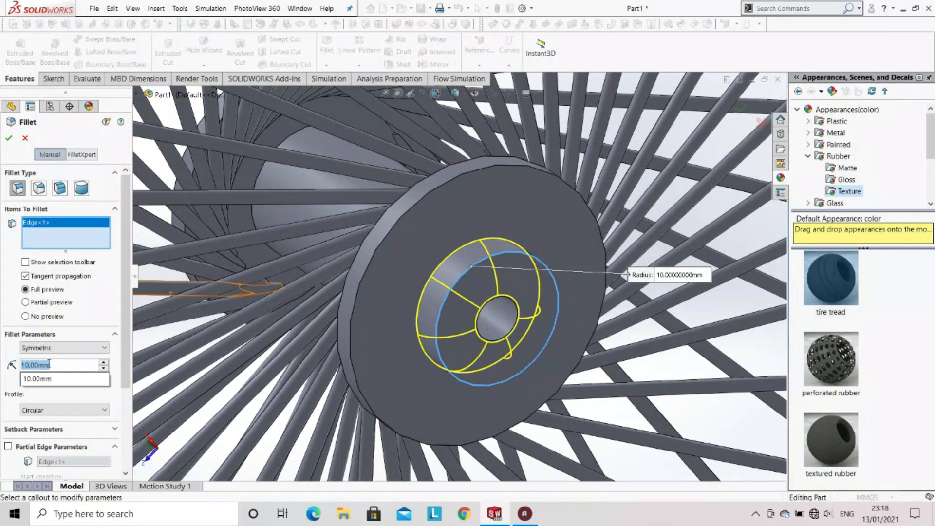
{"action": "type", "text": "1"}
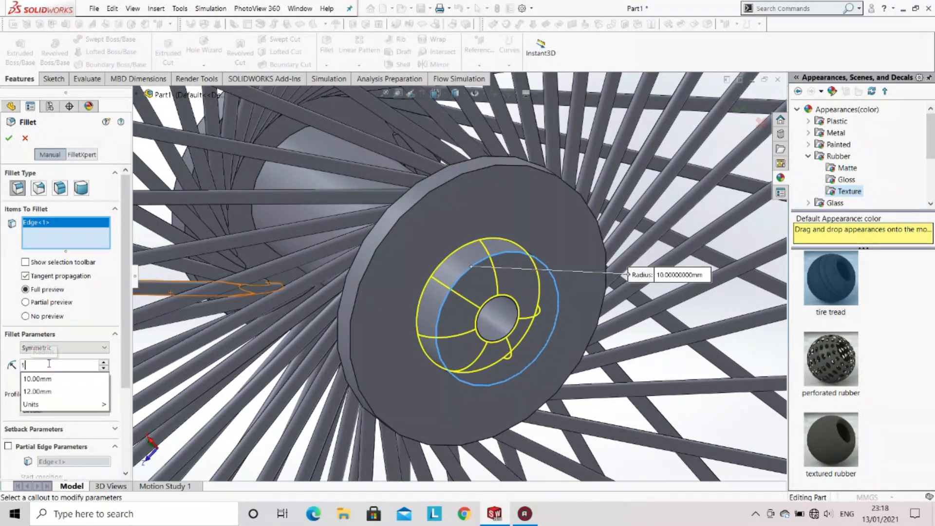
{"action": "key", "text": "Return"}
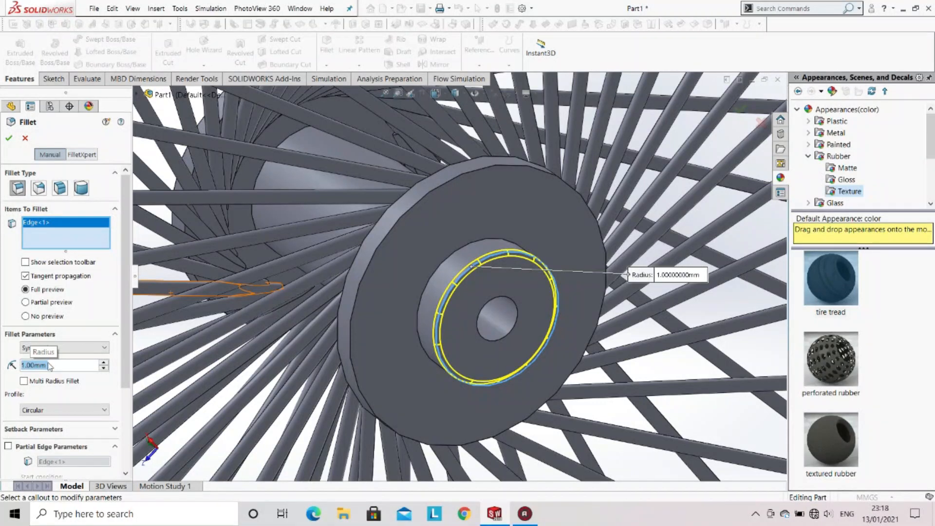
{"action": "left_click", "coordinate": [432, 283]}
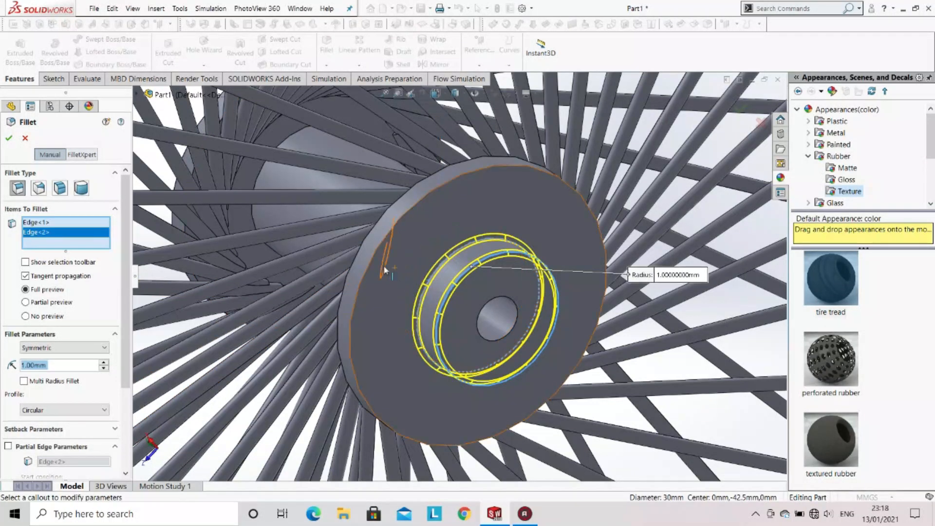
{"action": "left_click", "coordinate": [370, 271]}
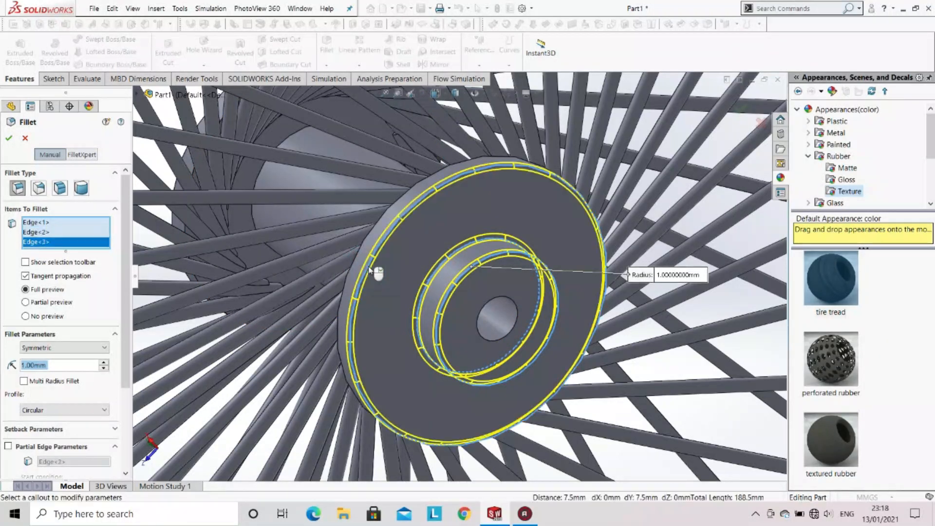
Step: Add the matching boss outer, boss base and flange edges at the hub's opposite end and create the fillet
{"action": "scroll", "coordinate": [371, 269], "scroll_direction": "up", "scroll_amount": 5}
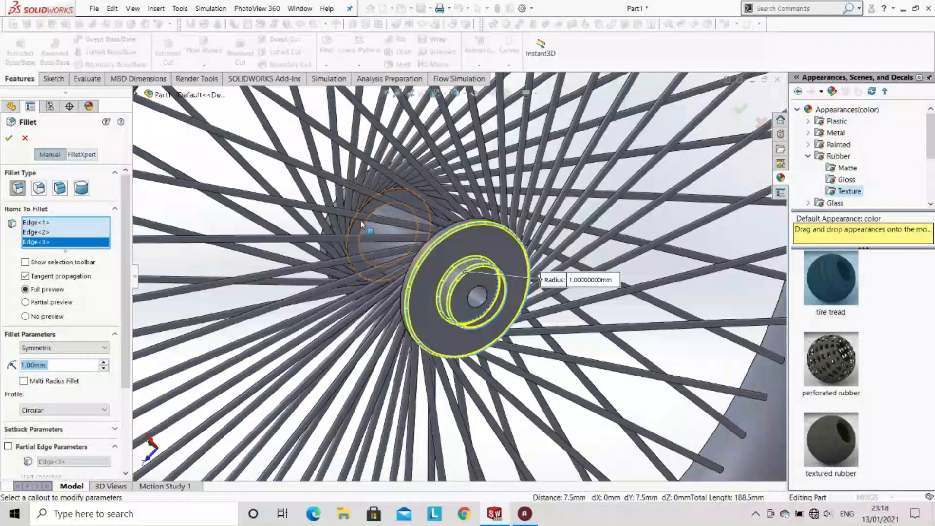
{"action": "scroll", "coordinate": [374, 217], "scroll_direction": "up", "scroll_amount": 4}
{"action": "middle_click_drag", "start_coordinate": [382, 219], "coordinate": [458, 236]}
{"action": "scroll", "coordinate": [298, 238], "scroll_direction": "down", "scroll_amount": 5}
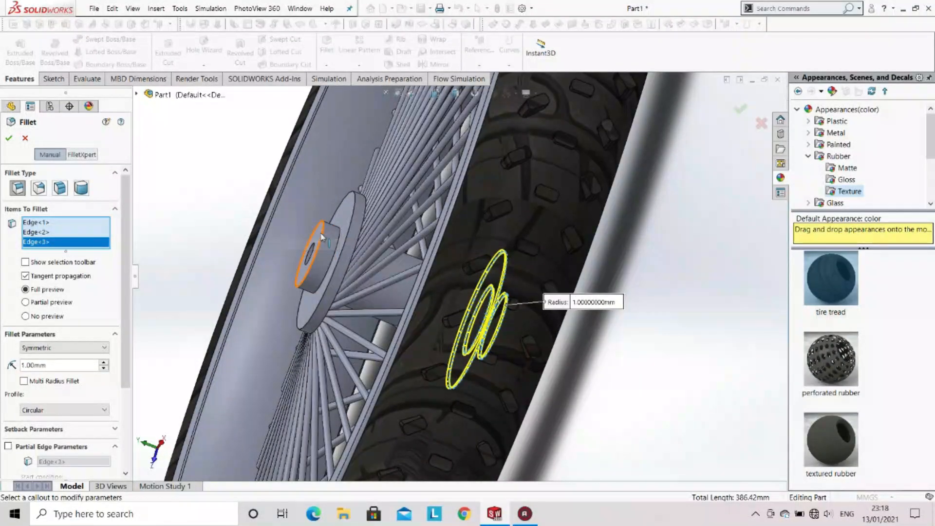
{"action": "scroll", "coordinate": [315, 237], "scroll_direction": "down", "scroll_amount": 5}
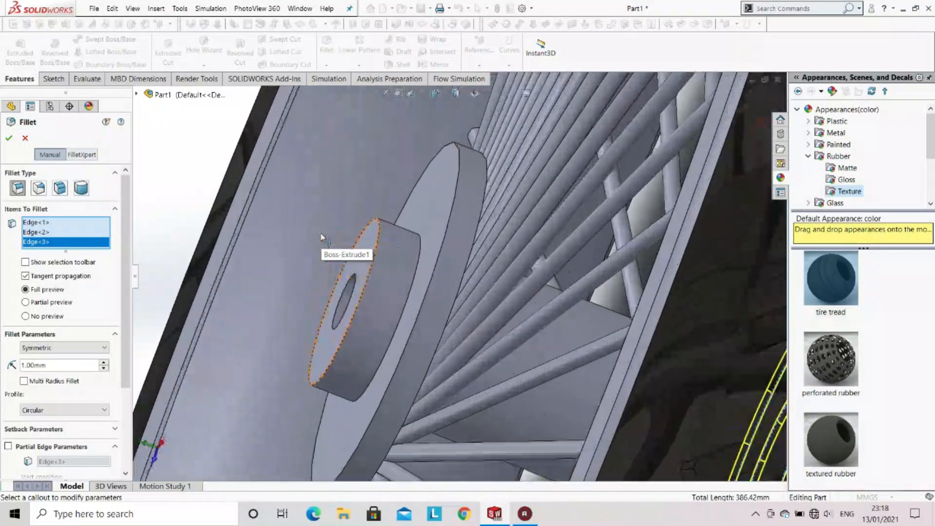
{"action": "left_click", "coordinate": [371, 272]}
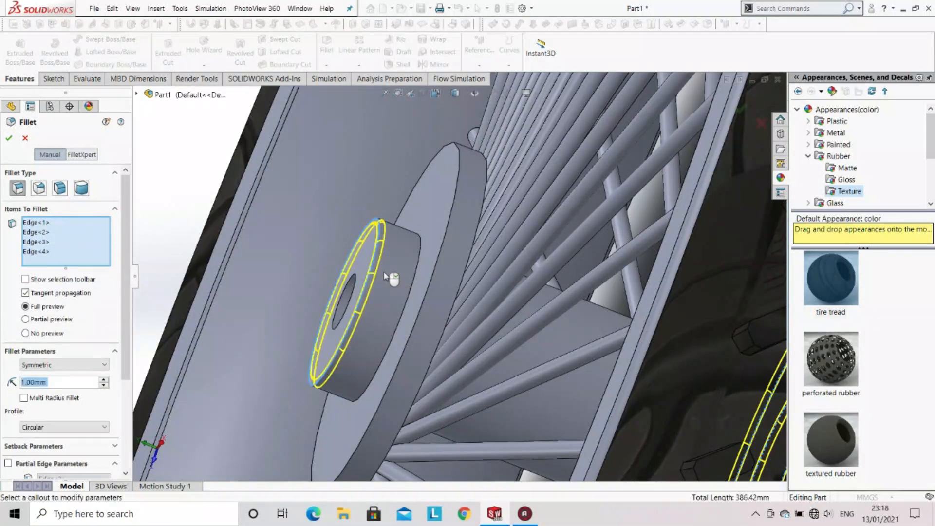
{"action": "left_click", "coordinate": [412, 287]}
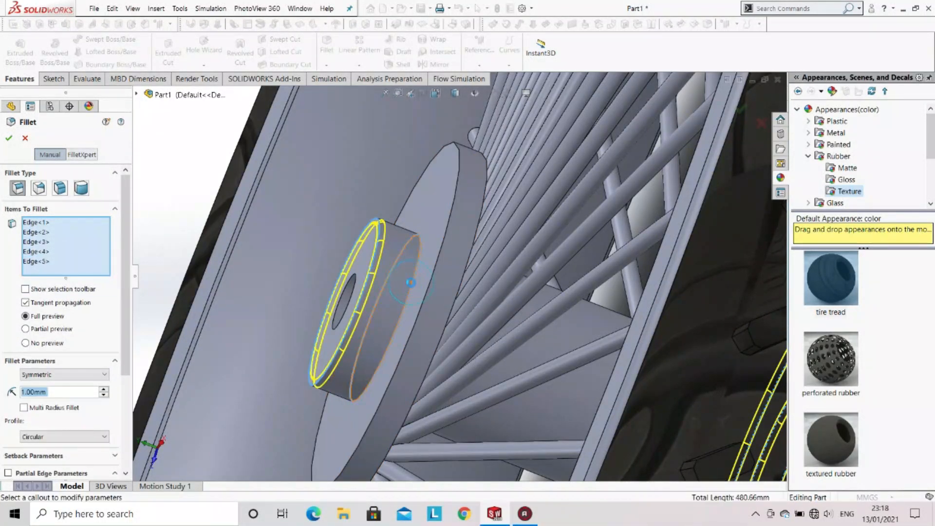
{"action": "left_click", "coordinate": [435, 283]}
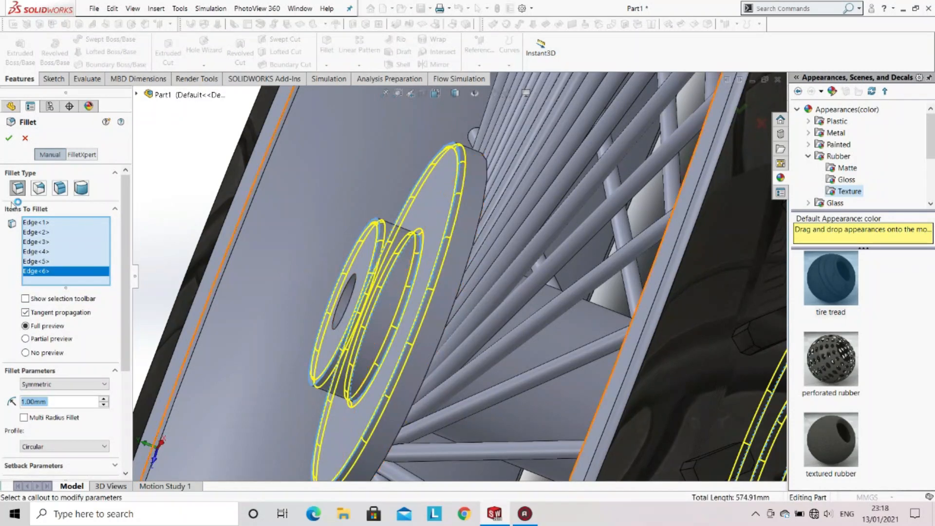
{"action": "left_click", "coordinate": [9, 139]}
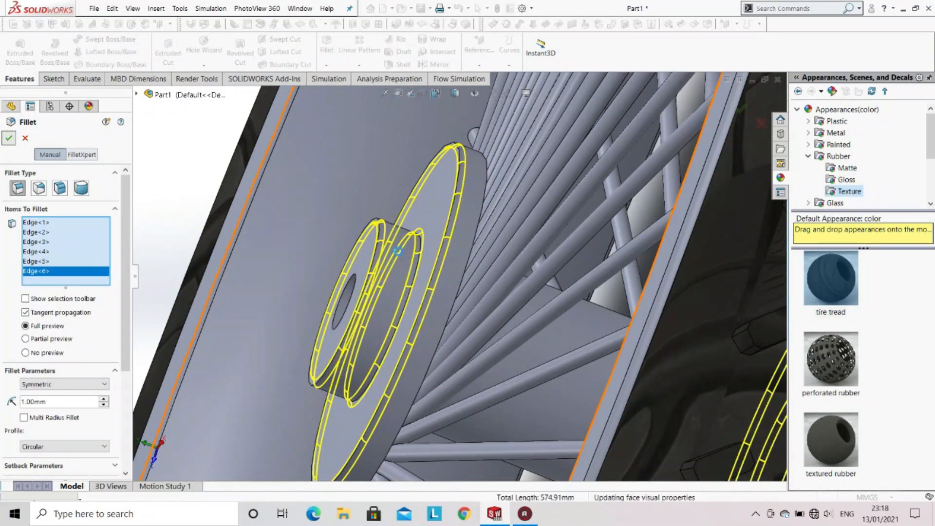
Step: Bring the whole wheel into view and display the Steel category of the Metal appearances
{"action": "scroll", "coordinate": [487, 349], "scroll_direction": "up", "scroll_amount": 5}
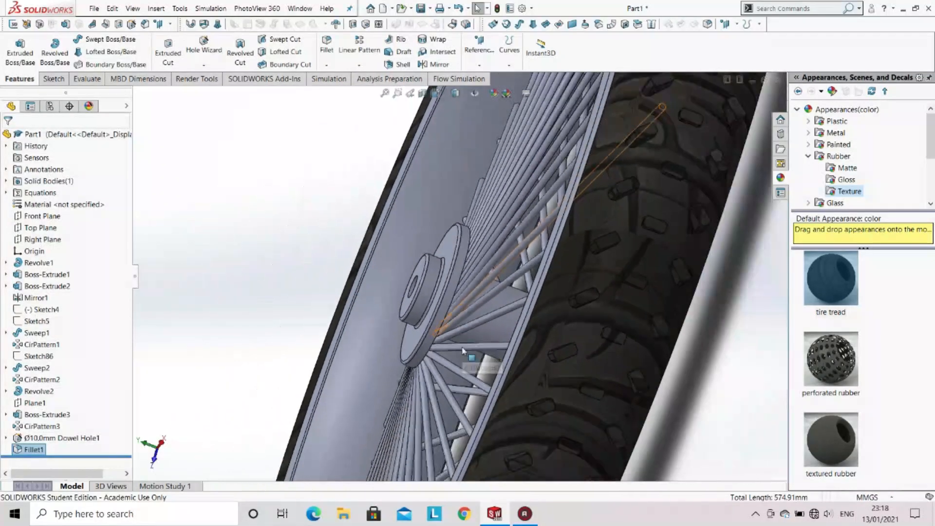
{"action": "middle_click_drag", "start_coordinate": [489, 350], "coordinate": [439, 307]}
{"action": "scroll", "coordinate": [438, 307], "scroll_direction": "up", "scroll_amount": 5}
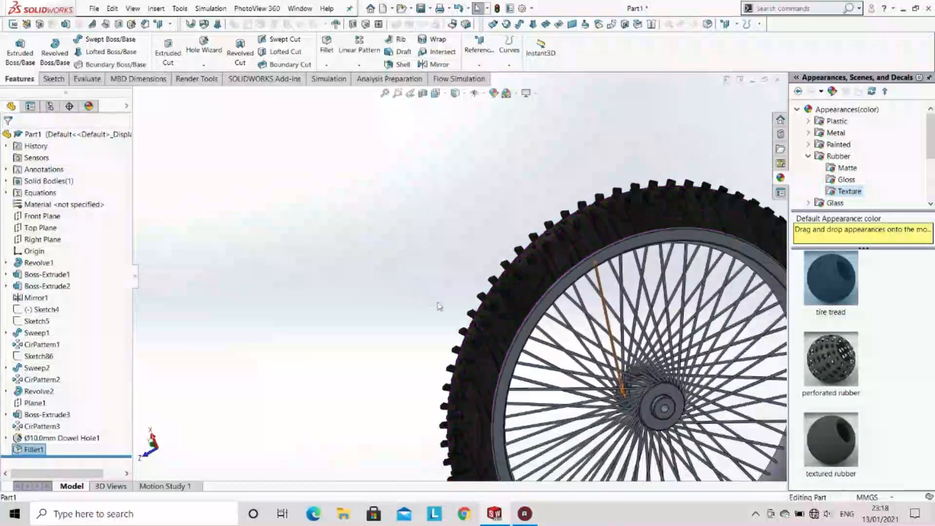
{"action": "scroll", "coordinate": [615, 375], "scroll_direction": "down", "scroll_amount": 5}
{"action": "middle_click_drag", "start_coordinate": [614, 375], "coordinate": [647, 386]}
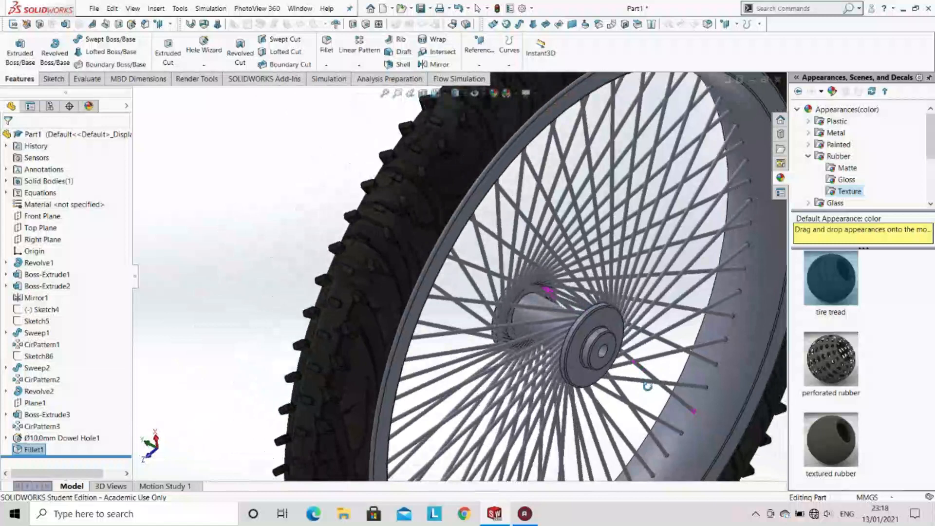
{"action": "scroll", "coordinate": [633, 374], "scroll_direction": "up", "scroll_amount": 3}
{"action": "scroll", "coordinate": [606, 356], "scroll_direction": "down", "scroll_amount": 2}
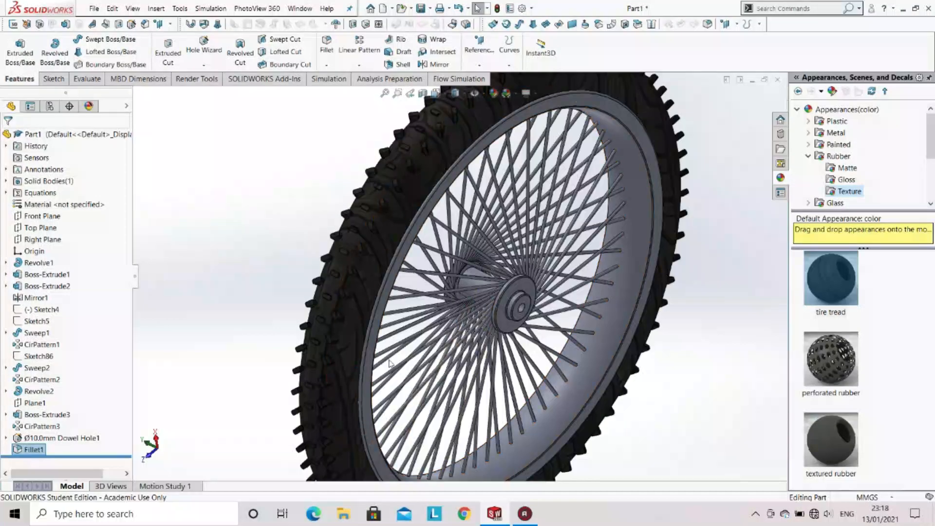
{"action": "left_click", "coordinate": [808, 133]}
{"action": "left_click", "coordinate": [844, 122]}
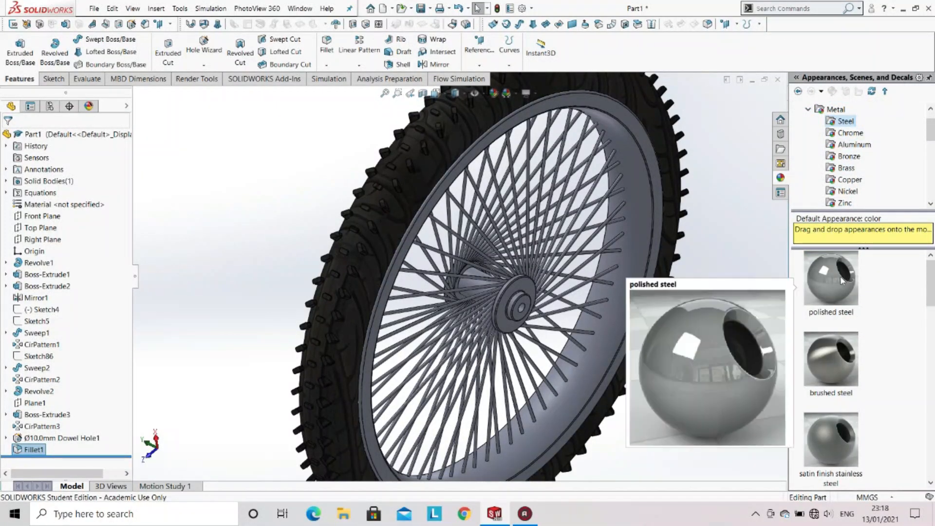
Step: Apply the polished steel appearance to the rim, hub, mirrored flange, and both spoke sweeps with their circular patterns
{"action": "left_click", "coordinate": [46, 264]}
{"action": "left_click", "coordinate": [47, 275], "text": "ctrl"}
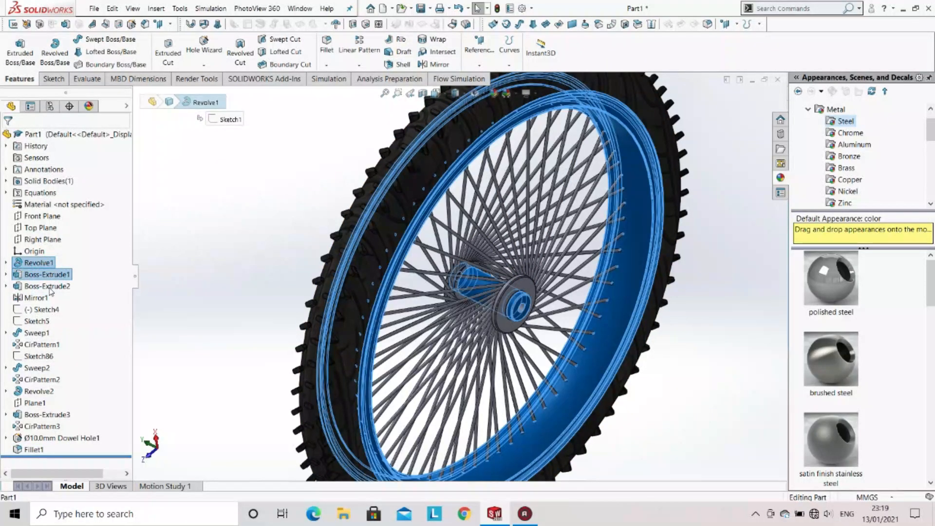
{"action": "left_click", "coordinate": [52, 288], "text": "ctrl"}
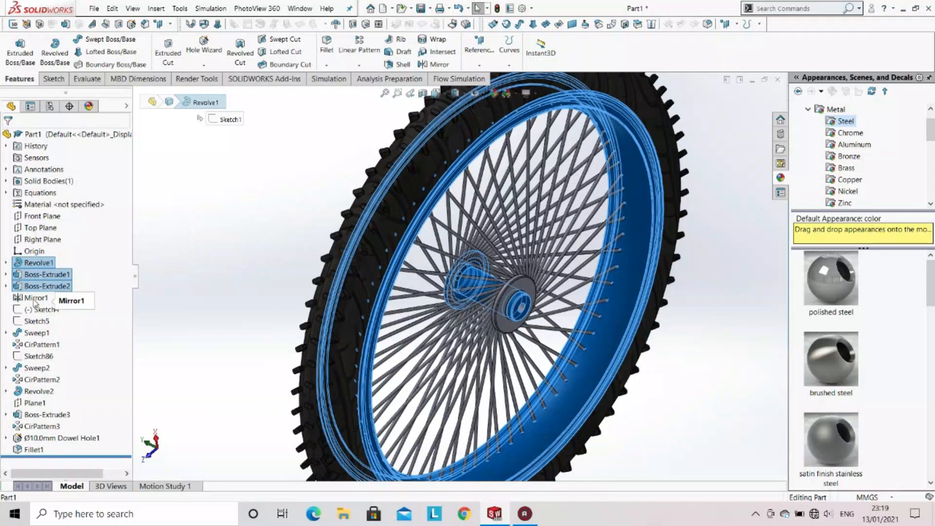
{"action": "left_click", "coordinate": [47, 298], "text": "ctrl"}
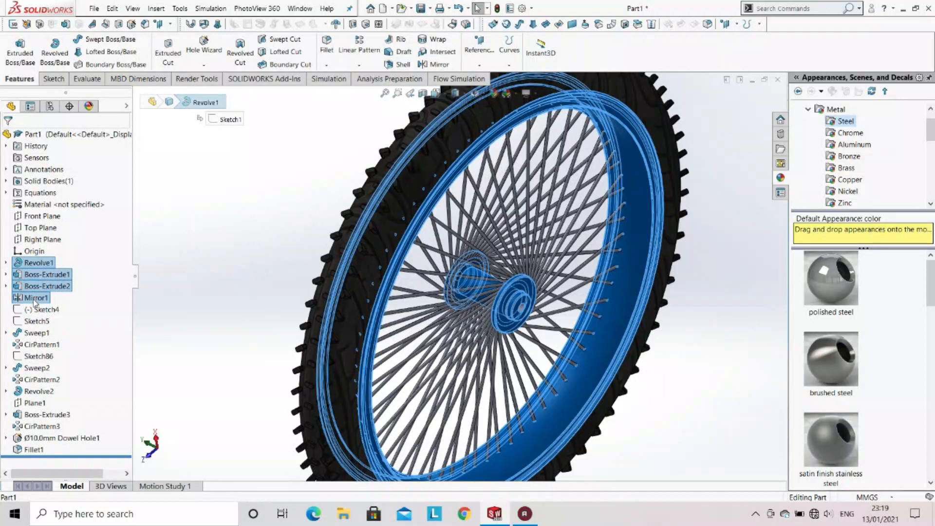
{"action": "left_click", "coordinate": [41, 333], "text": "ctrl"}
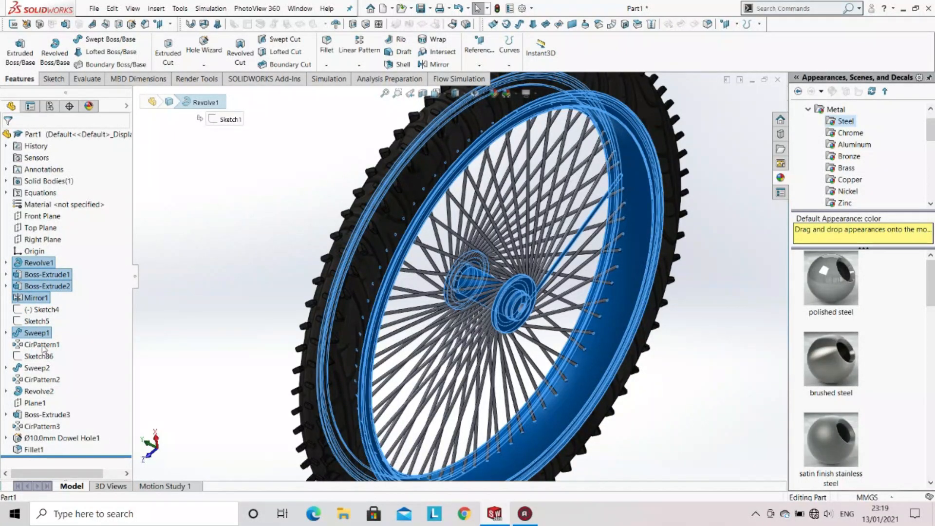
{"action": "left_click", "coordinate": [43, 345], "text": "ctrl"}
{"action": "left_click", "coordinate": [37, 368], "text": "ctrl"}
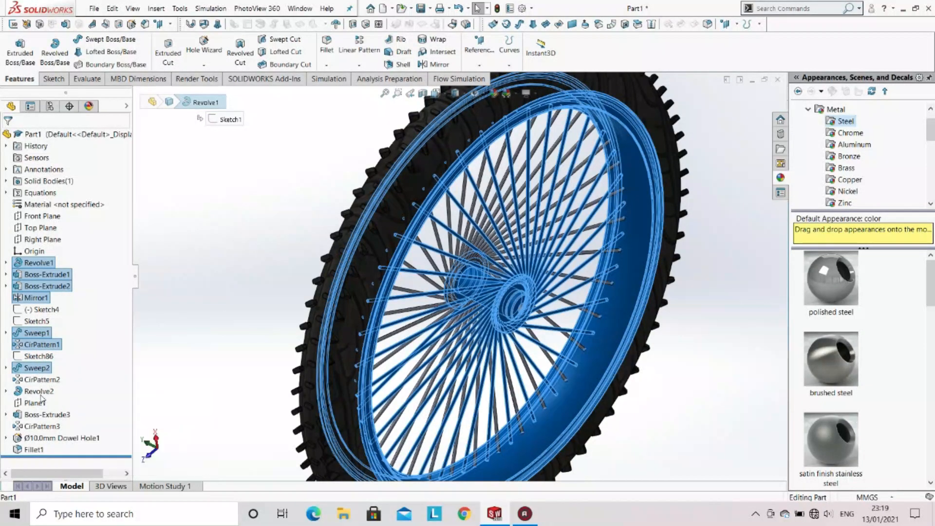
{"action": "left_click", "coordinate": [39, 380], "text": "ctrl"}
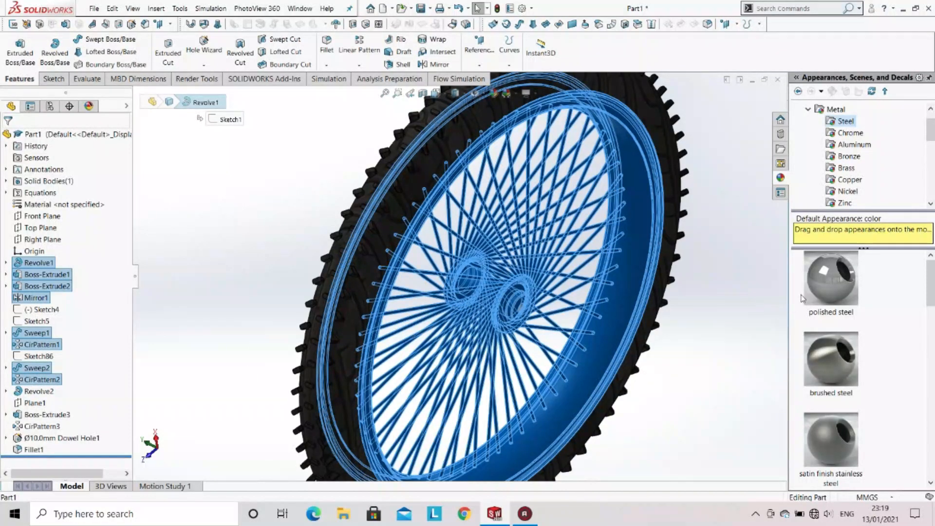
{"action": "double_click", "coordinate": [829, 282]}
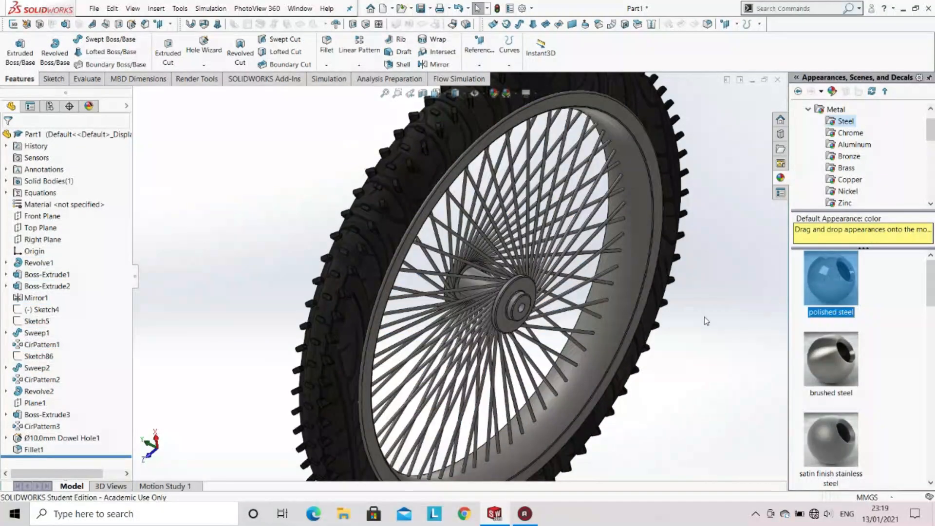
Step: Apply the polished steel appearance to the Ø10.0 mm dowel hole in the hub
{"action": "middle_click_drag", "start_coordinate": [544, 335], "coordinate": [488, 304]}
{"action": "scroll", "coordinate": [493, 300], "scroll_direction": "down", "scroll_amount": 5}
{"action": "scroll", "coordinate": [494, 290], "scroll_direction": "down", "scroll_amount": 3}
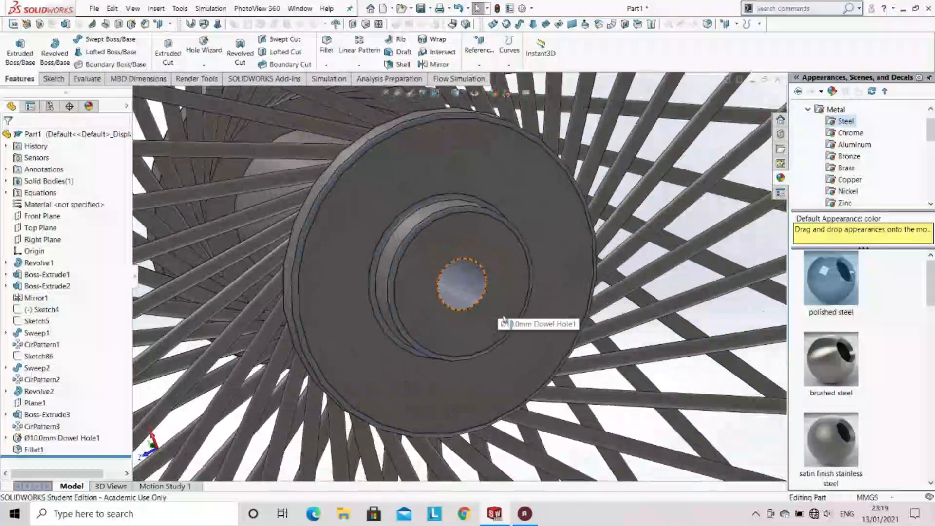
{"action": "left_click", "coordinate": [451, 284]}
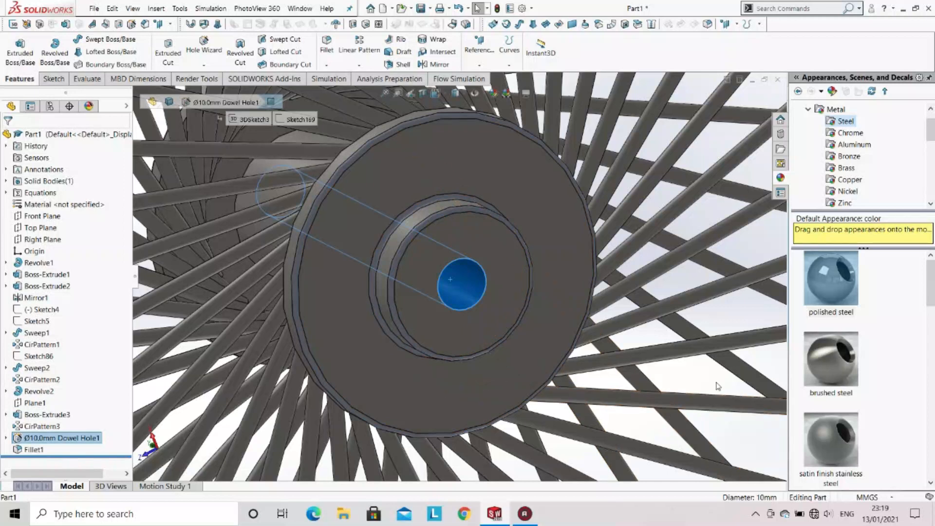
{"action": "double_click", "coordinate": [832, 285]}
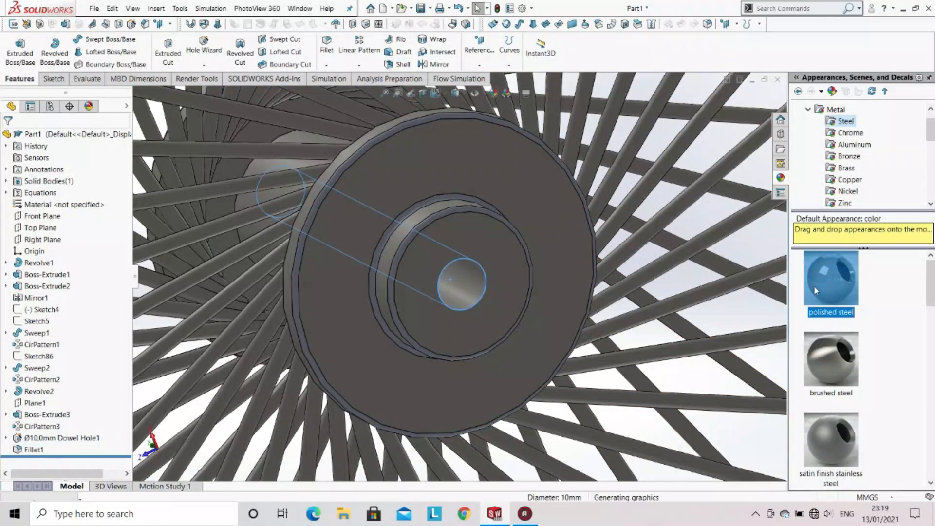
Step: Apply the polished steel appearance to the hub's fillet feature and check the wheel from another side
{"action": "scroll", "coordinate": [593, 317], "scroll_direction": "up", "scroll_amount": 5}
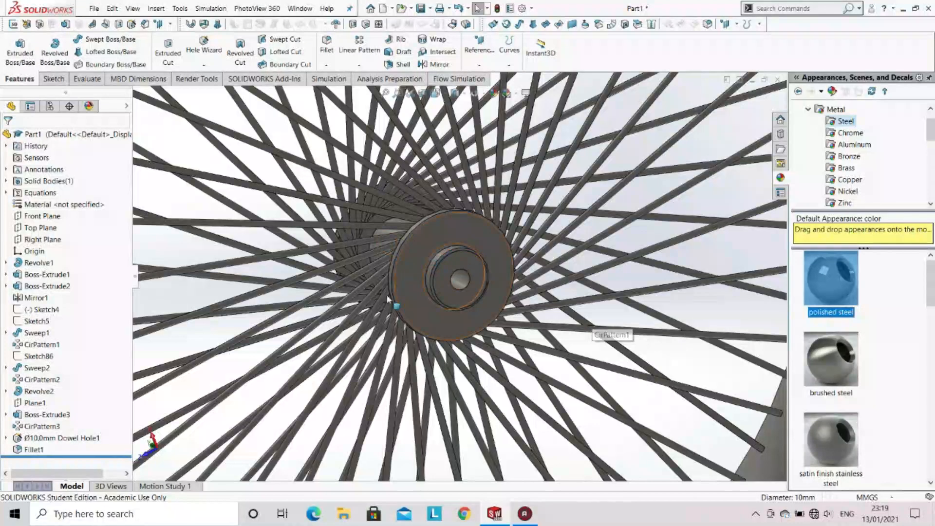
{"action": "left_click", "coordinate": [30, 451]}
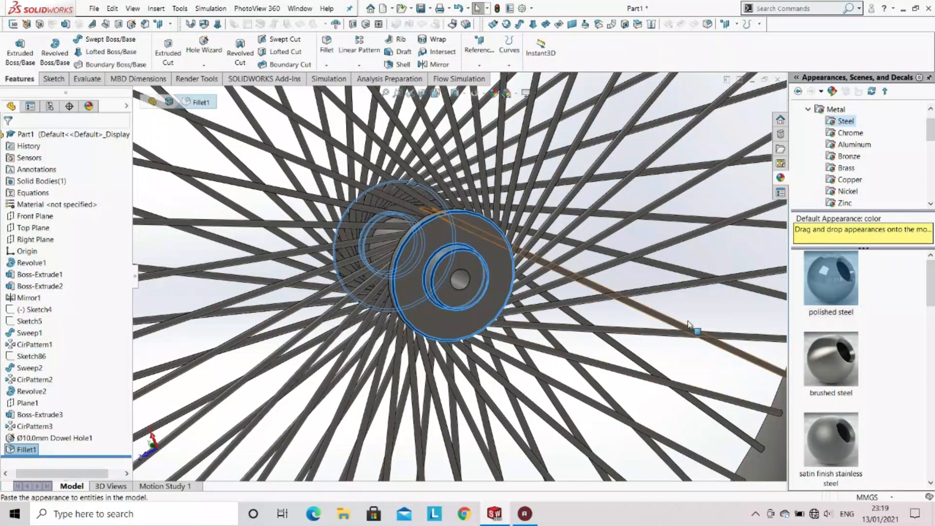
{"action": "double_click", "coordinate": [822, 266]}
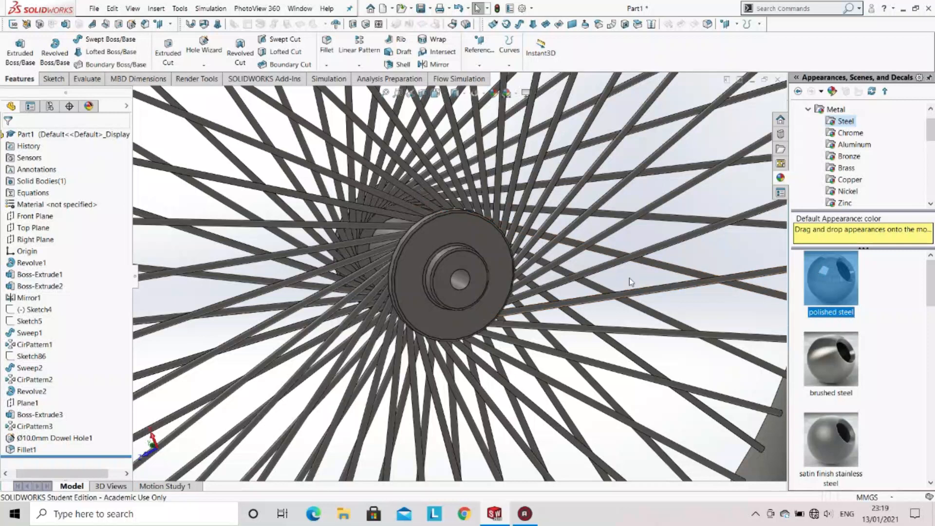
{"action": "scroll", "coordinate": [531, 282], "scroll_direction": "up", "scroll_amount": 3}
{"action": "mouse_move", "coordinate": [532, 286]}
{"action": "middle_mouse_down"}
{"action": "mouse_move", "coordinate": [585, 303]}
{"action": "mouse_move", "coordinate": [589, 369]}
{"action": "middle_mouse_up"}
{"action": "scroll", "coordinate": [449, 267], "scroll_direction": "up", "scroll_amount": 4}
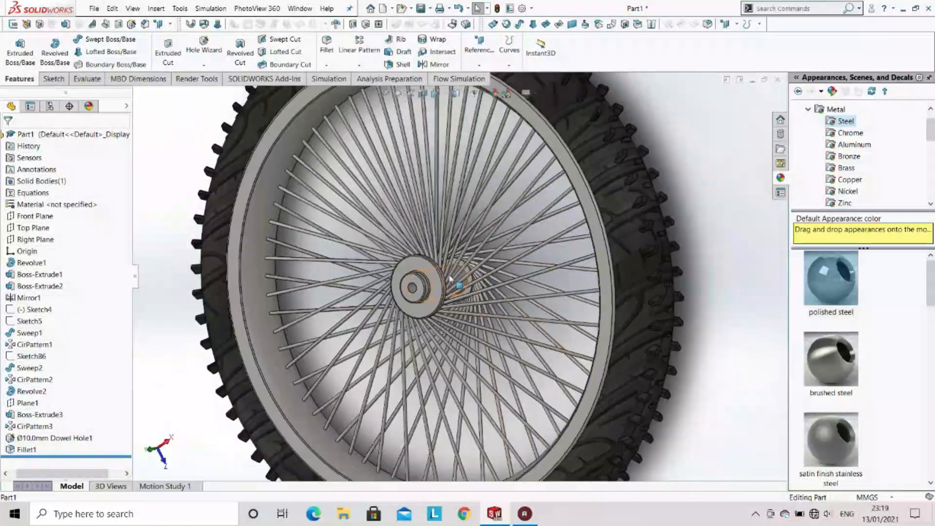
Step: Save the finished wheel as a part file named wheel1 in the Rollcage folder
{"action": "middle_click_drag", "start_coordinate": [448, 267], "coordinate": [511, 266]}
{"action": "scroll", "coordinate": [511, 267], "scroll_direction": "up", "scroll_amount": 3}
{"action": "middle_click_drag", "start_coordinate": [468, 195], "coordinate": [417, 203]}
{"action": "scroll", "coordinate": [446, 248], "scroll_direction": "down", "scroll_amount": 4}
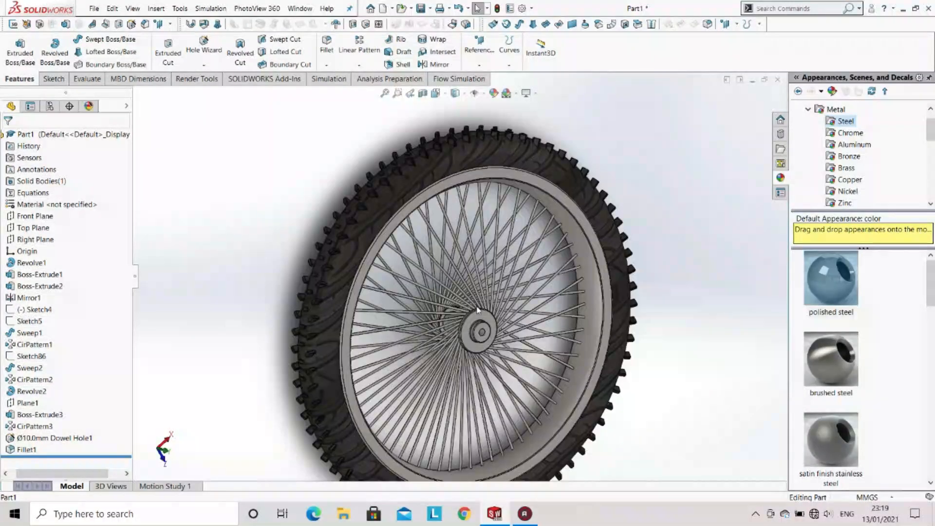
{"action": "scroll", "coordinate": [477, 310], "scroll_direction": "up", "scroll_amount": 3}
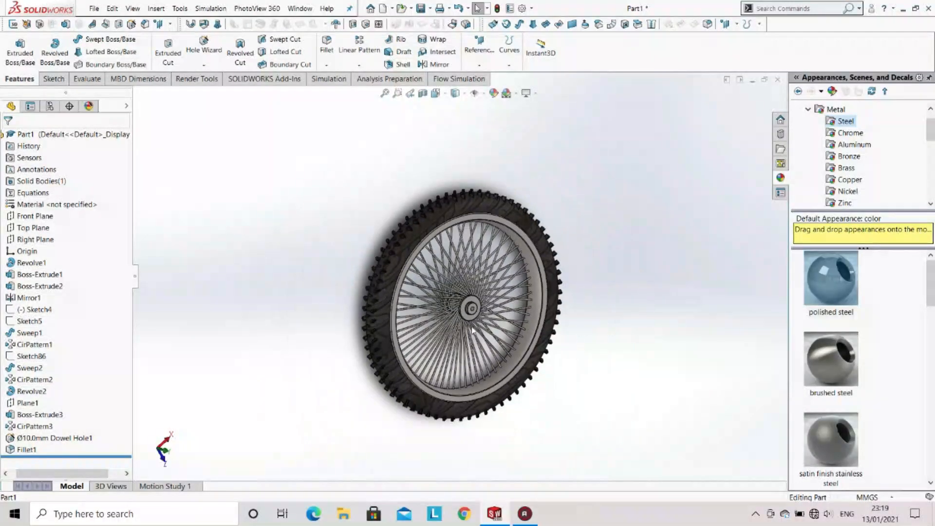
{"action": "left_click", "coordinate": [94, 9]}
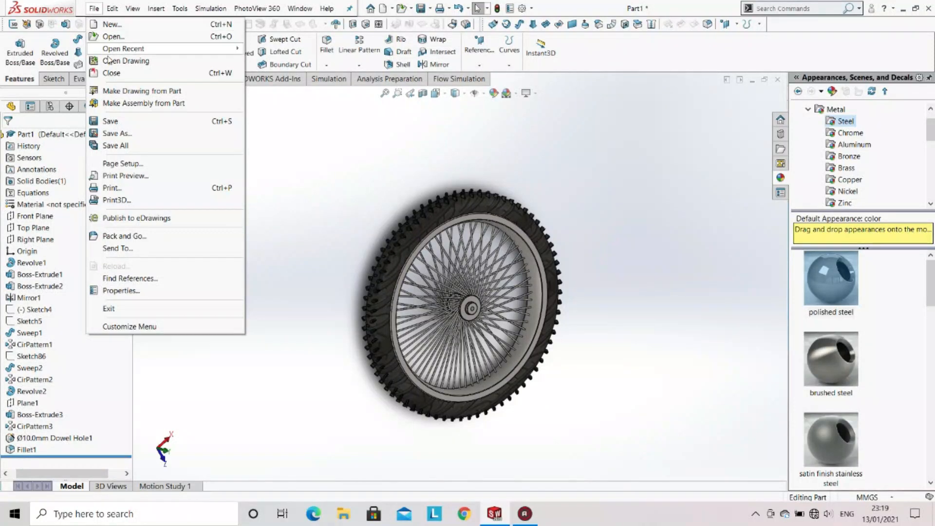
{"action": "left_click", "coordinate": [117, 133]}
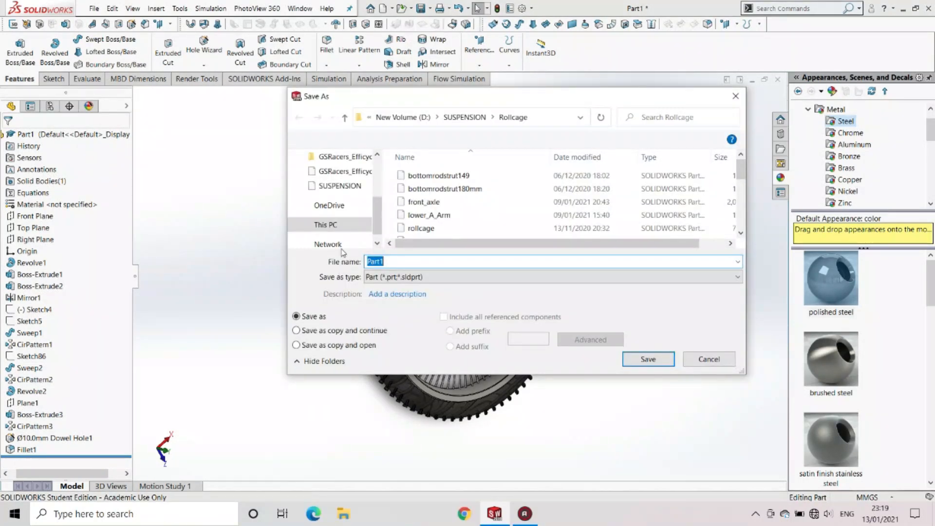
{"action": "scroll", "coordinate": [418, 206], "scroll_direction": "down", "scroll_amount": 3}
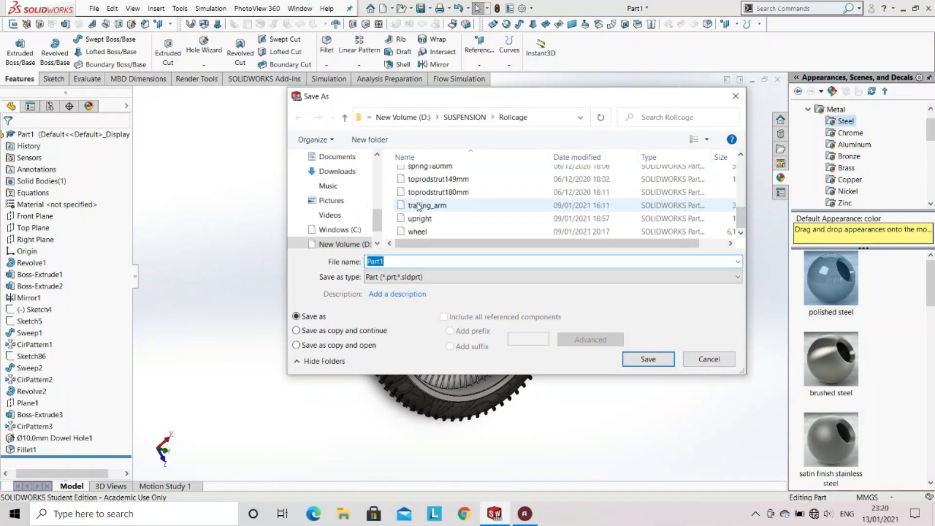
{"action": "type", "text": "whee"}
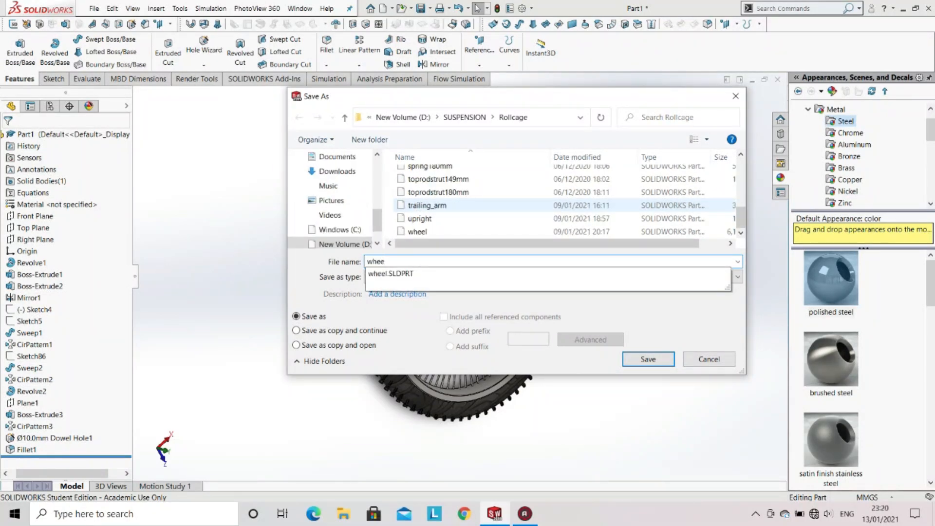
{"action": "type", "text": "l1"}
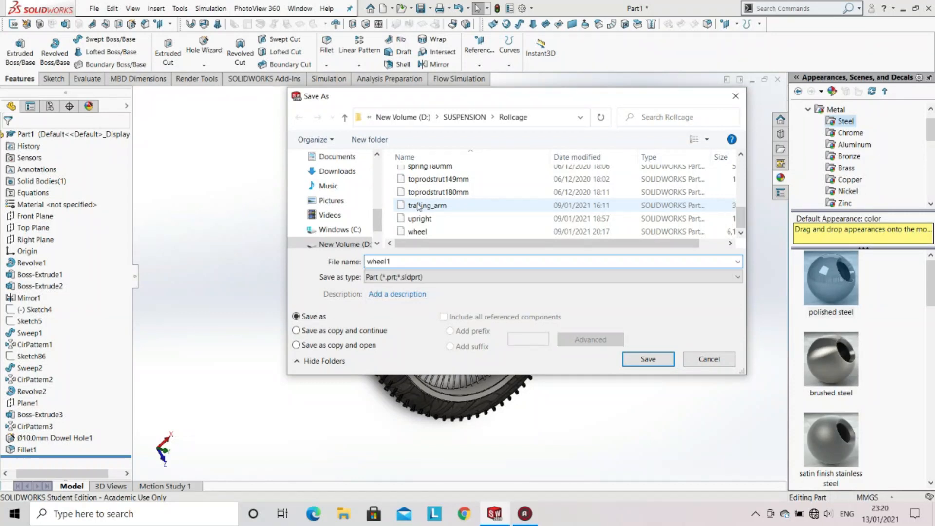
{"action": "left_click", "coordinate": [648, 359]}
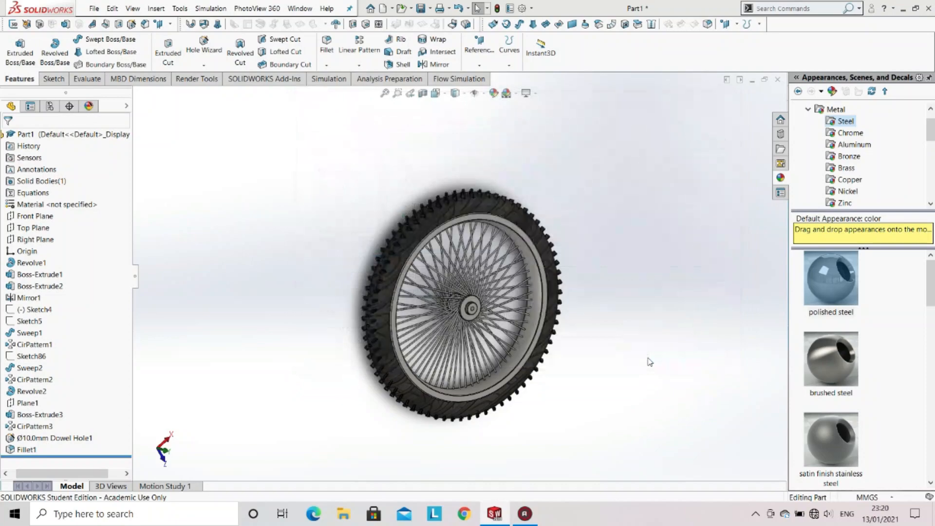